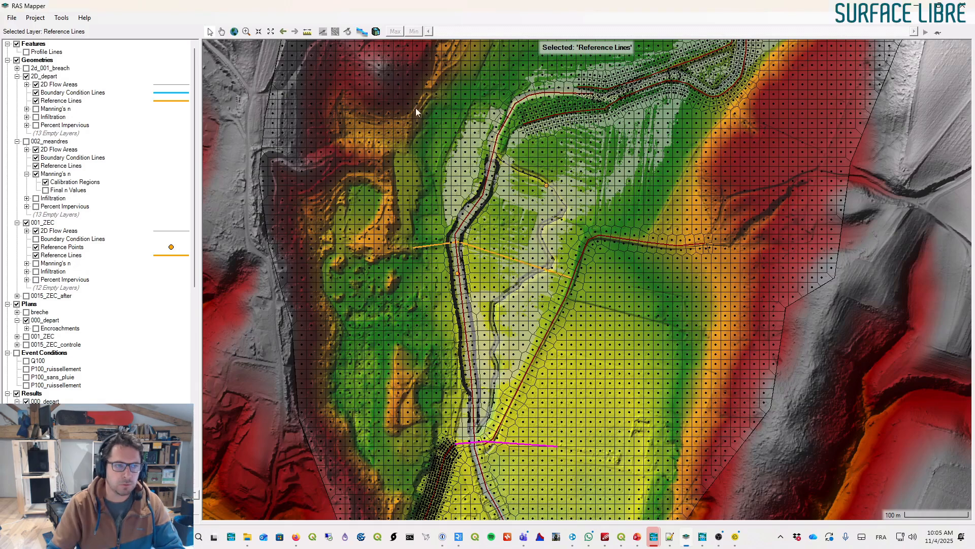
- Restore and reposition the RAS Mapper window so it sits below the HEC-RAS main window
left_click_drag(771, 5, 745, 158)
left_click_drag(810, 158, 796, 75)
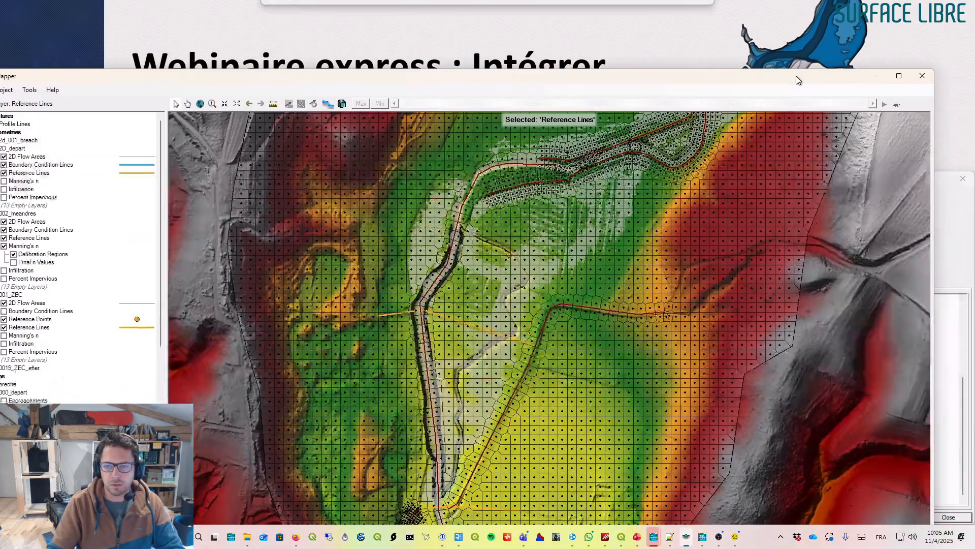
left_click_drag(930, 77, 842, 150)
left_click_drag(716, 160, 843, 96)
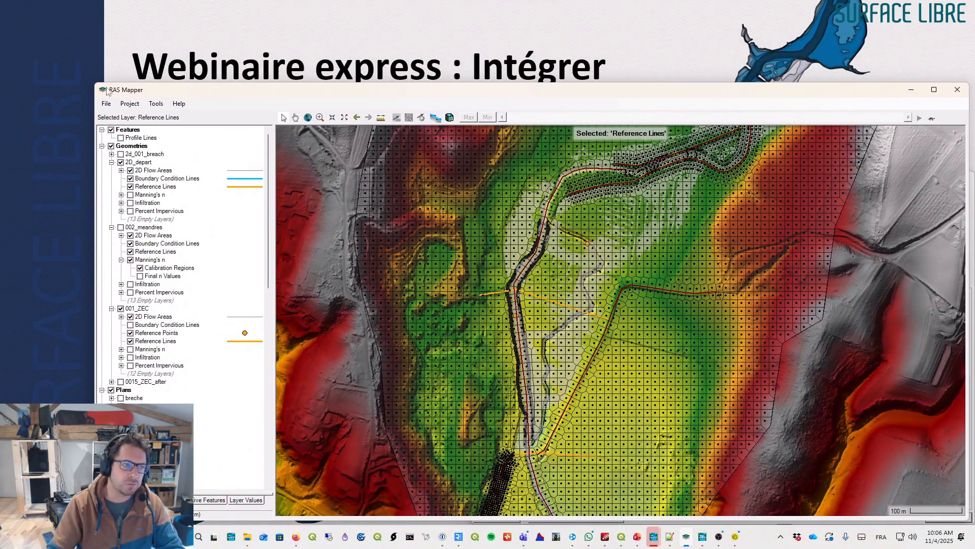
left_click_drag(95, 84, 73, 15)
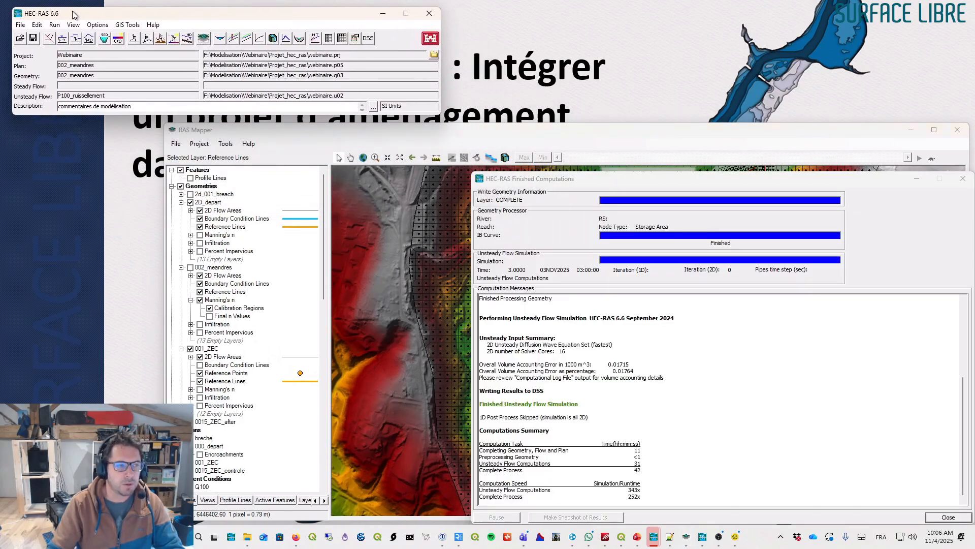
left_click(170, 129)
left_click_drag(92, 124, 38, 115)
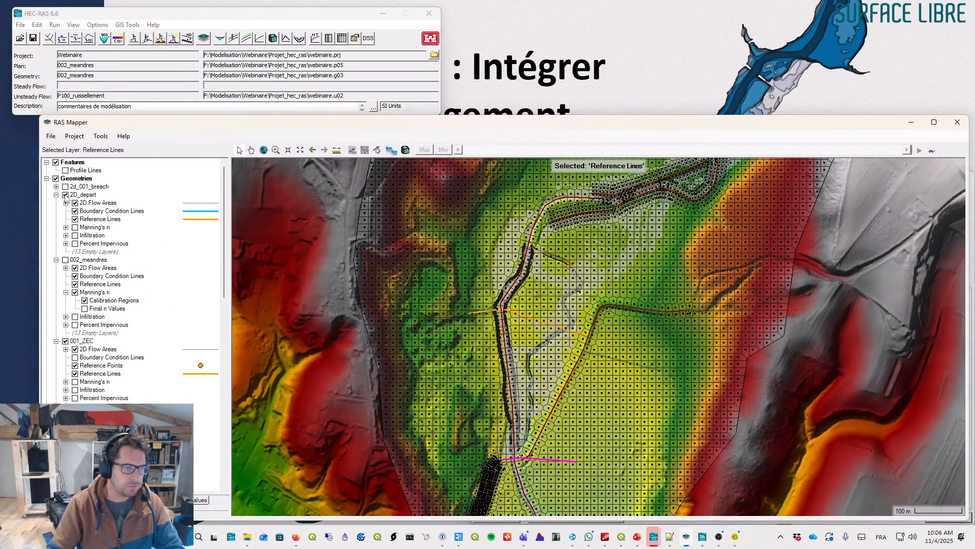
- Hide and collapse the 001_ZEC geometry, then select the 002_meandres result layer
left_click(65, 341)
left_click(56, 341)
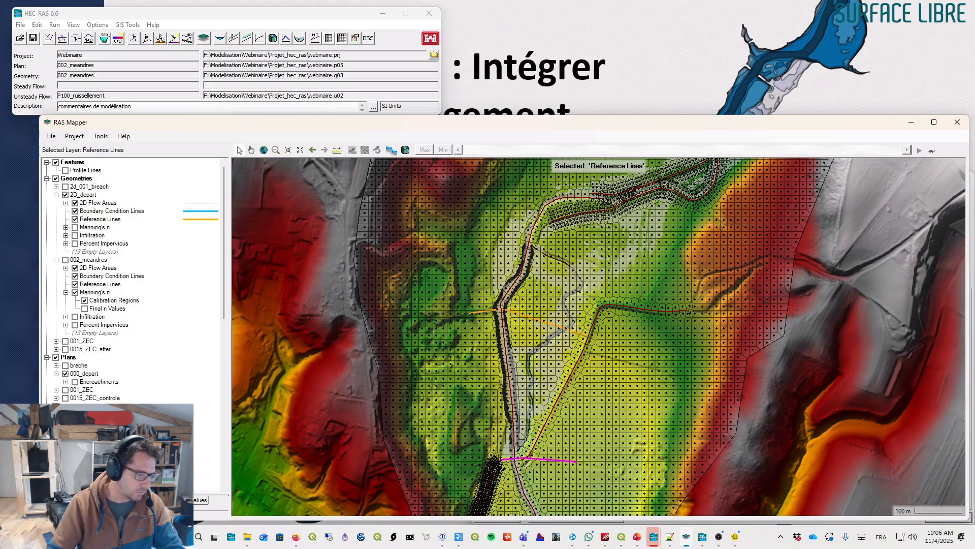
scroll(102, 305, "down", 3)
left_click(85, 454)
left_click(56, 414)
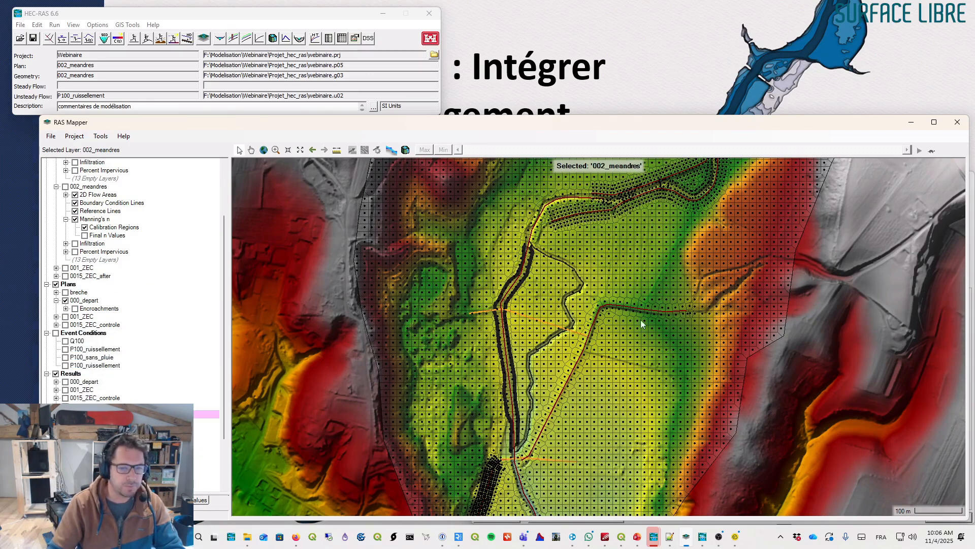
- Zoom out over the whole model and compare the map with the 2D_depart geometry hidden and shown
scroll(563, 280, "down", 1)
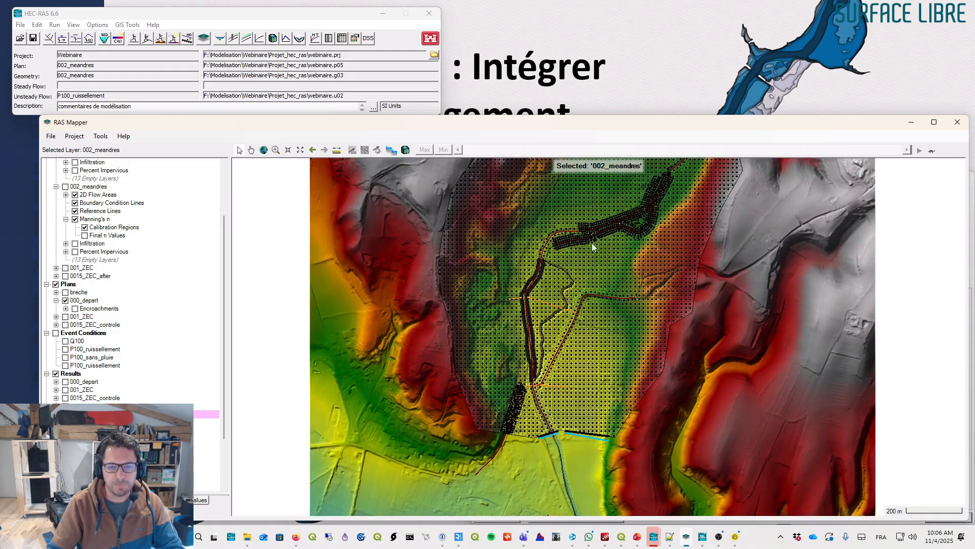
left_click_drag(592, 243, 556, 292)
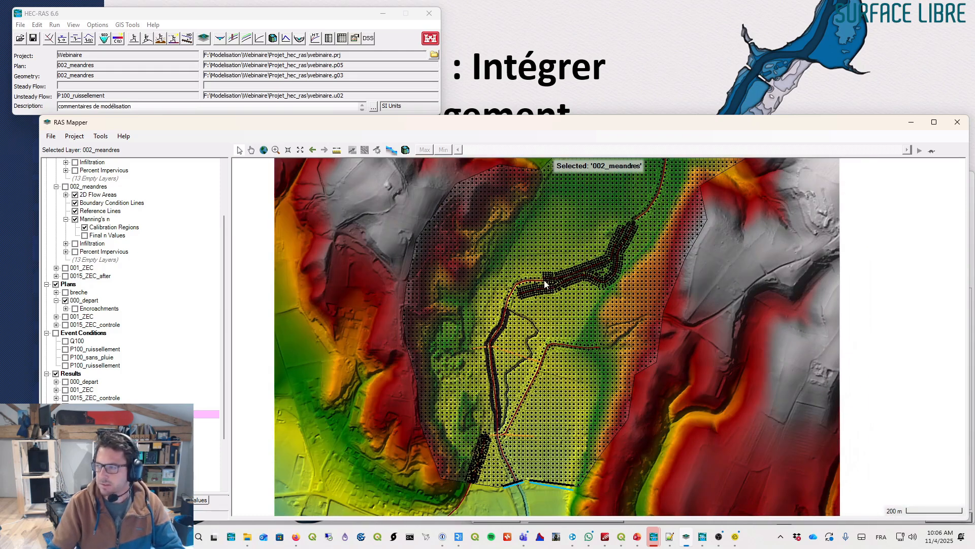
left_click_drag(505, 116, 503, 16)
left_click_drag(583, 235, 534, 271)
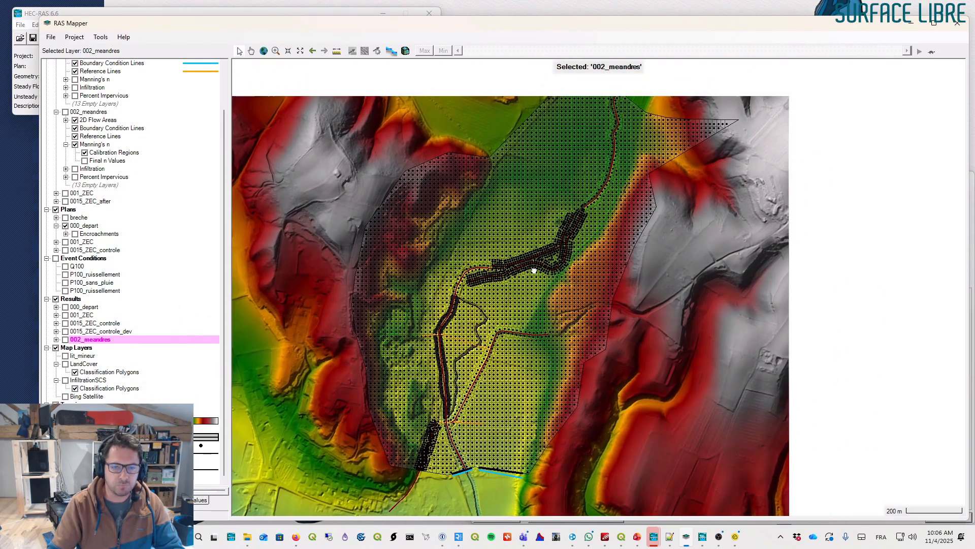
scroll(71, 133, "up", 2)
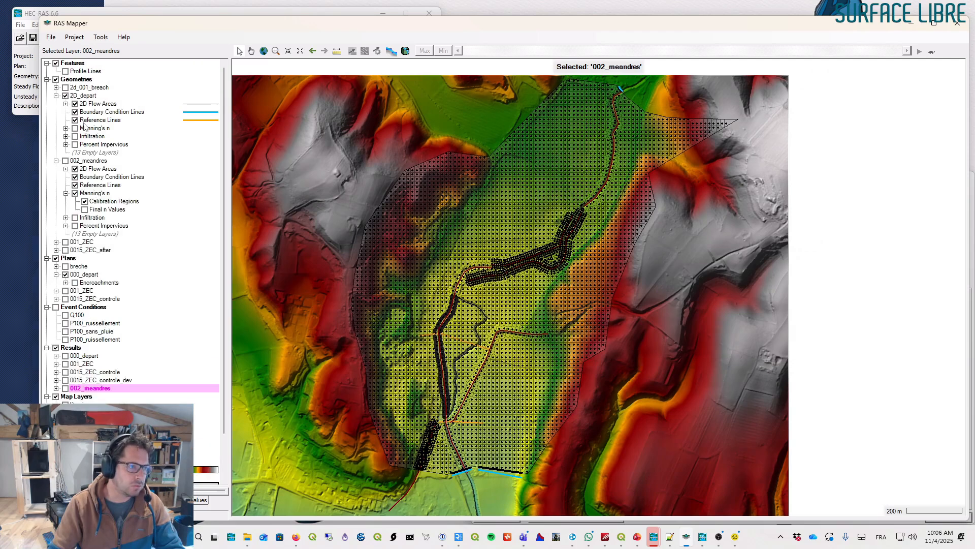
left_click(65, 95)
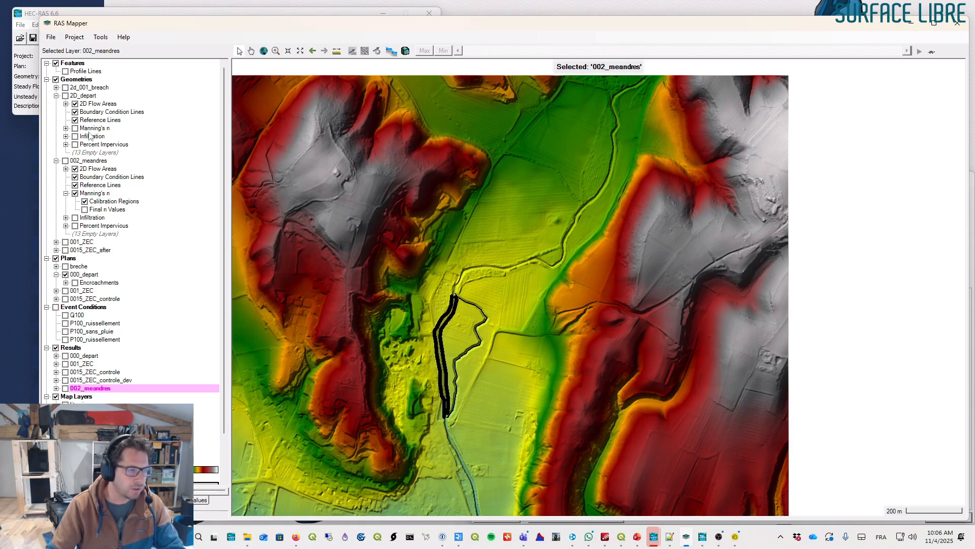
left_click(65, 96)
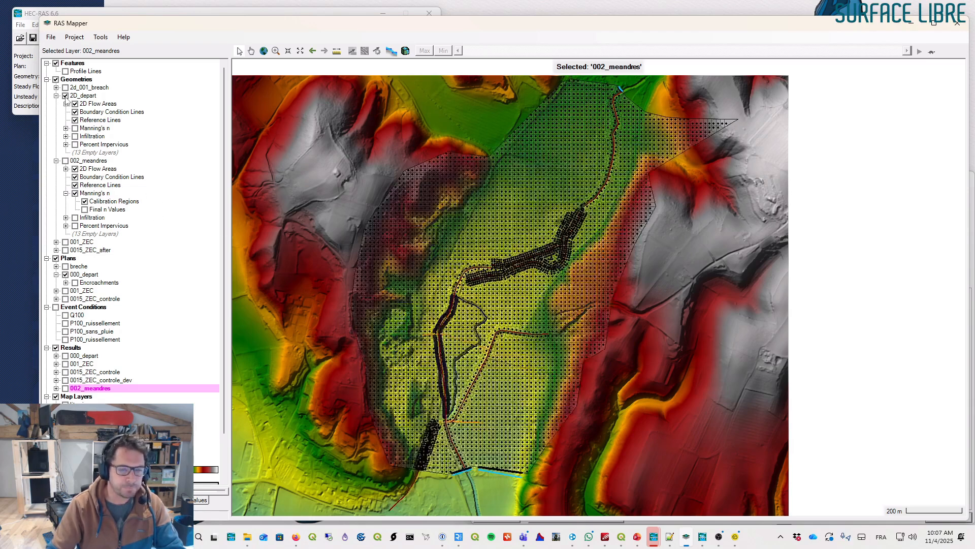
- Zoom into the valley and toggle the 2D_depart geometry off and on to examine its mesh over the terrain
left_click(276, 51)
left_click_drag(641, 182, 401, 445)
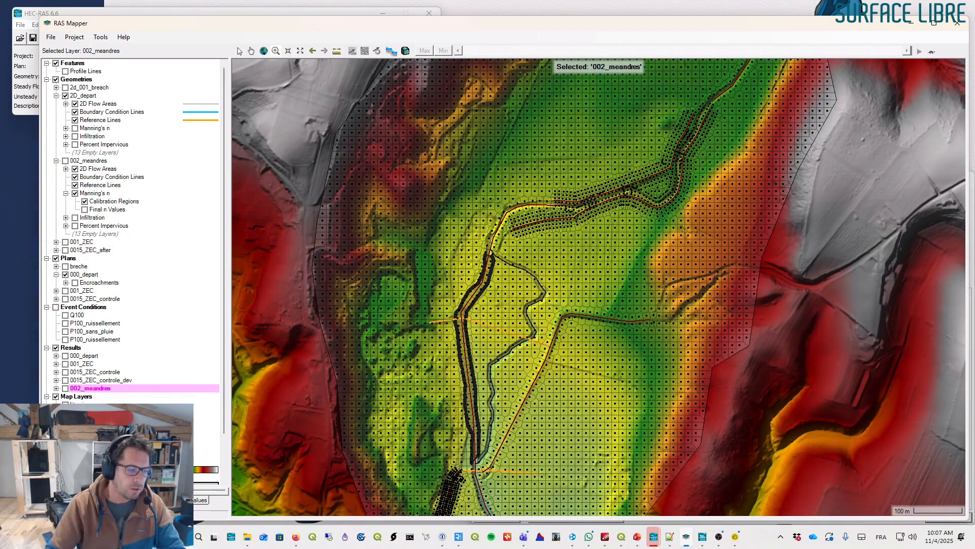
left_click(65, 469)
left_click(65, 461)
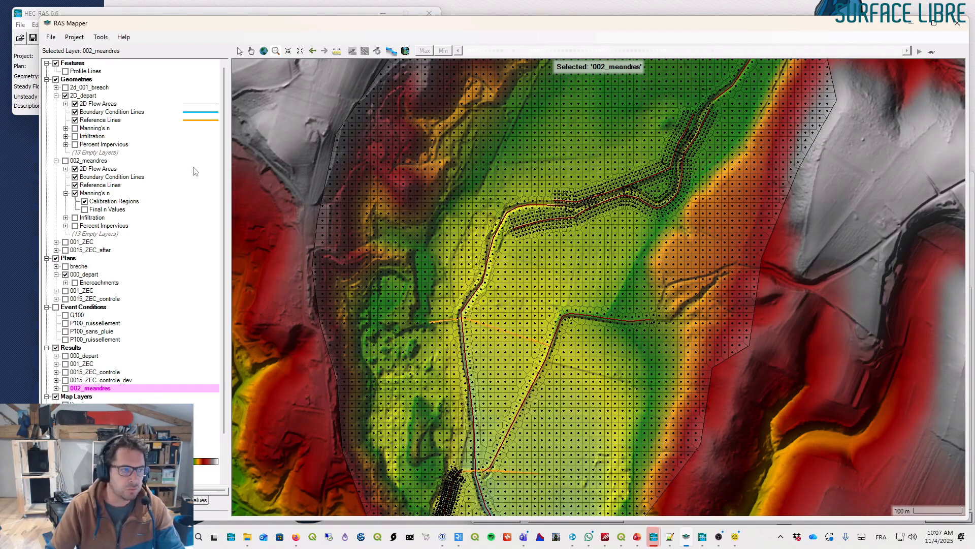
left_click(65, 96)
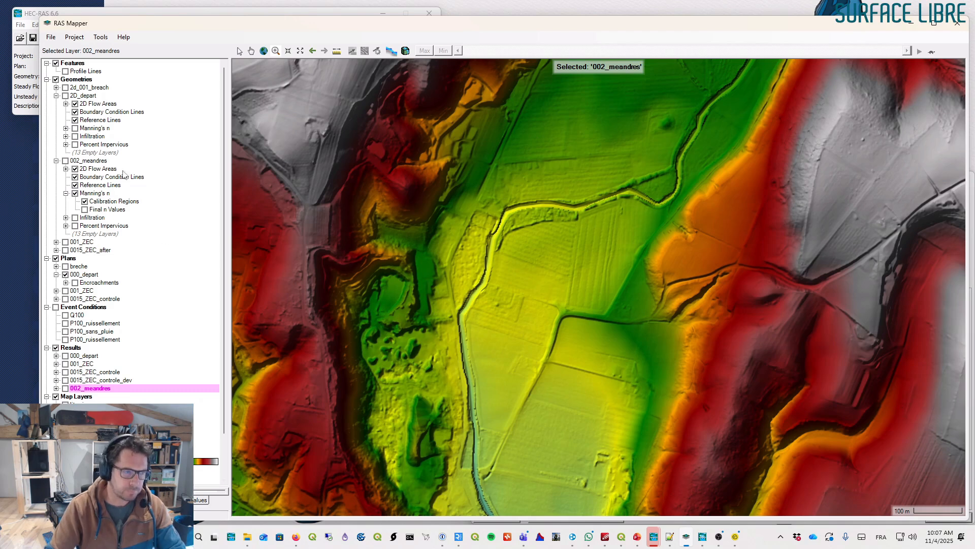
left_click(65, 95)
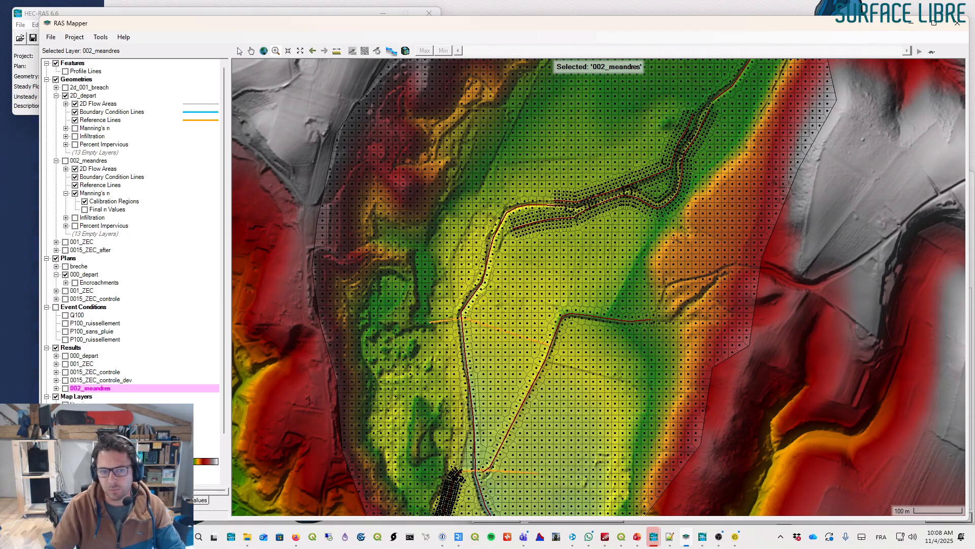
- Zoom and pan along the channel to inspect the 2D mesh cells, breaklines and reference lines
left_click_drag(771, 69, 445, 305)
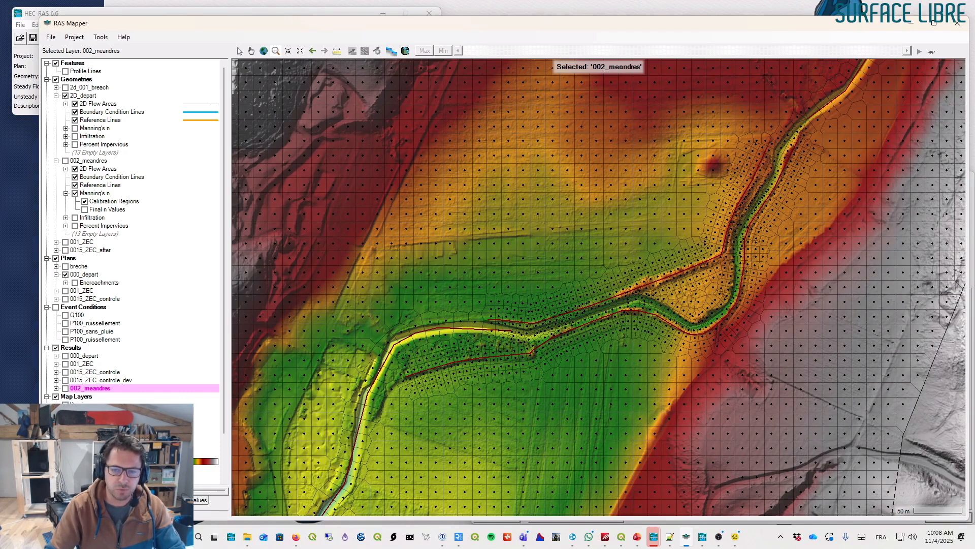
left_click_drag(388, 361, 437, 212)
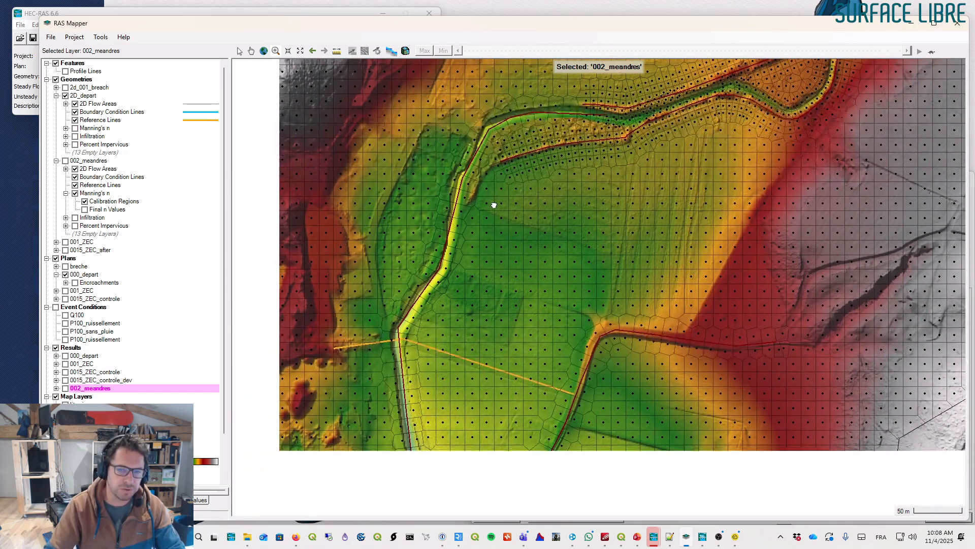
left_click_drag(443, 274, 491, 203)
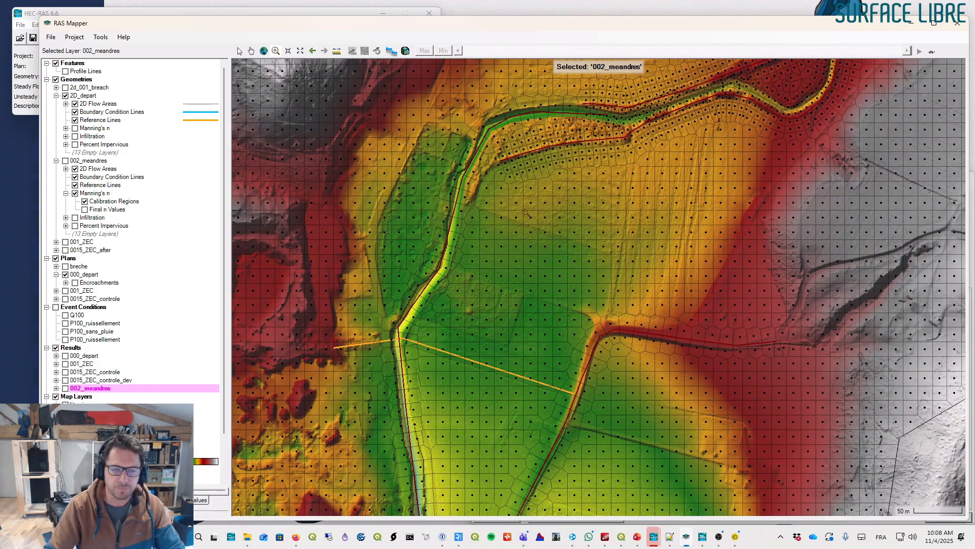
scroll(525, 211, "down", 1)
left_click_drag(486, 258, 445, 332)
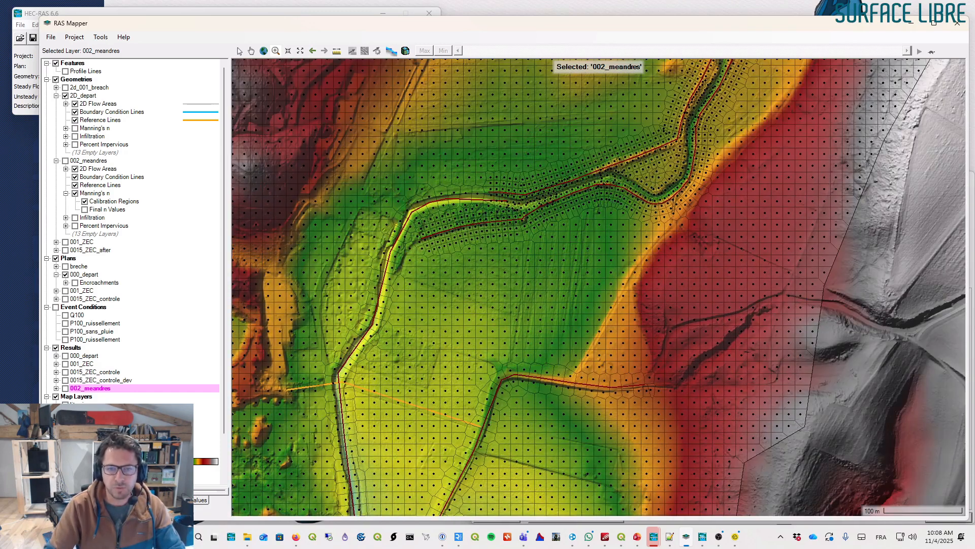
left_click_drag(727, 117, 604, 240)
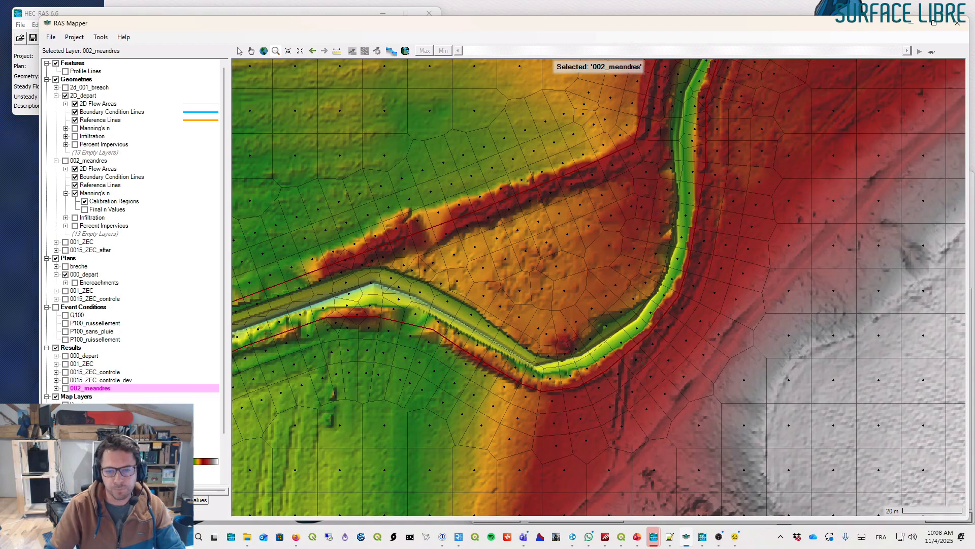
scroll(680, 248, "down", 2)
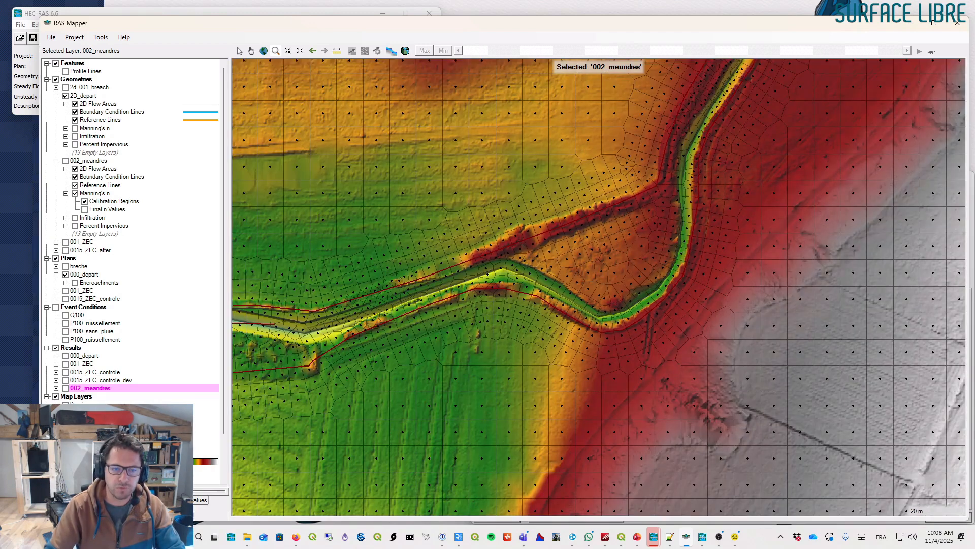
scroll(498, 256, "down", 2)
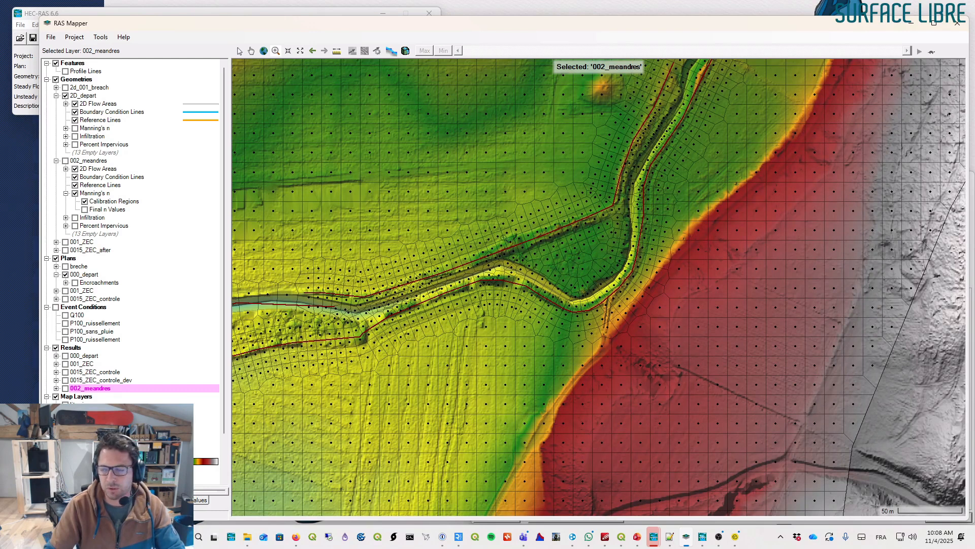
left_click_drag(493, 248, 588, 196)
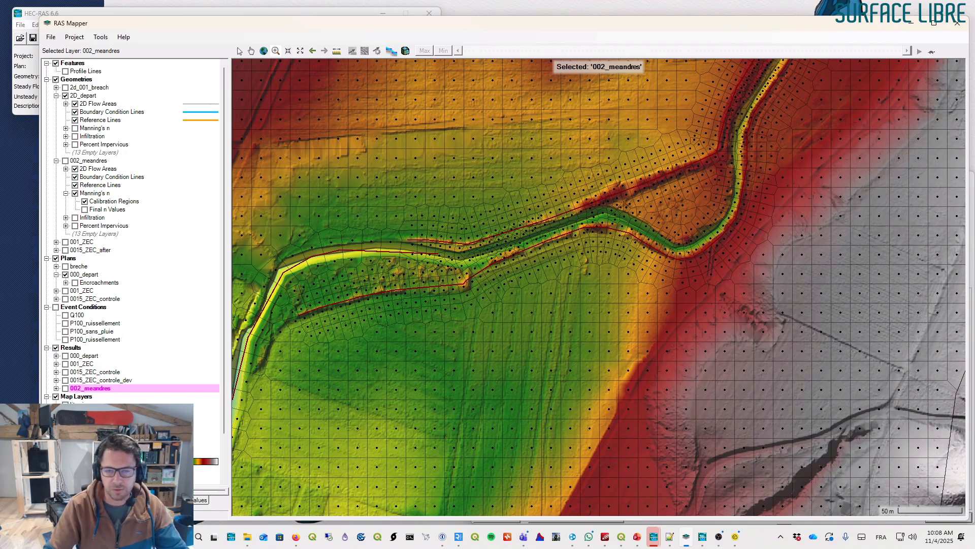
left_click_drag(507, 252, 665, 152)
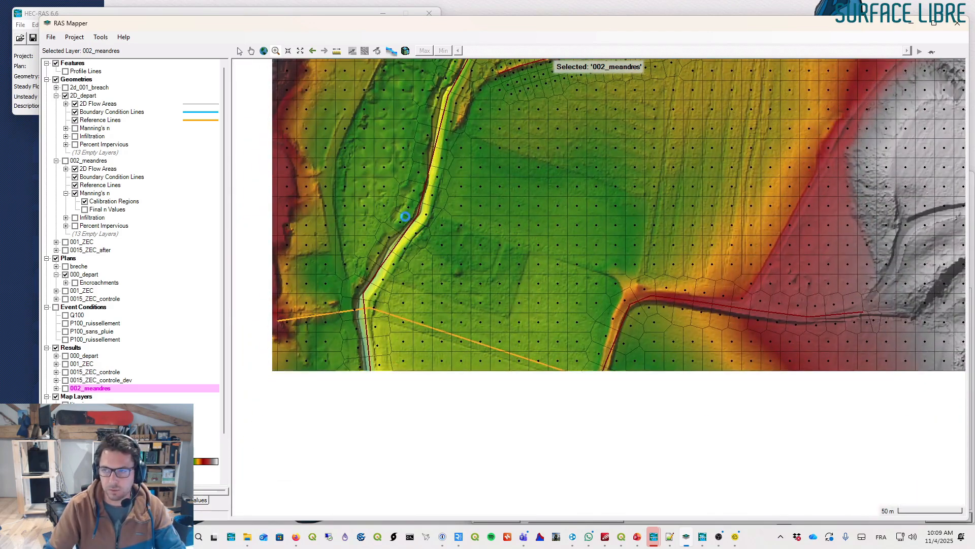
left_click_drag(365, 363, 418, 224)
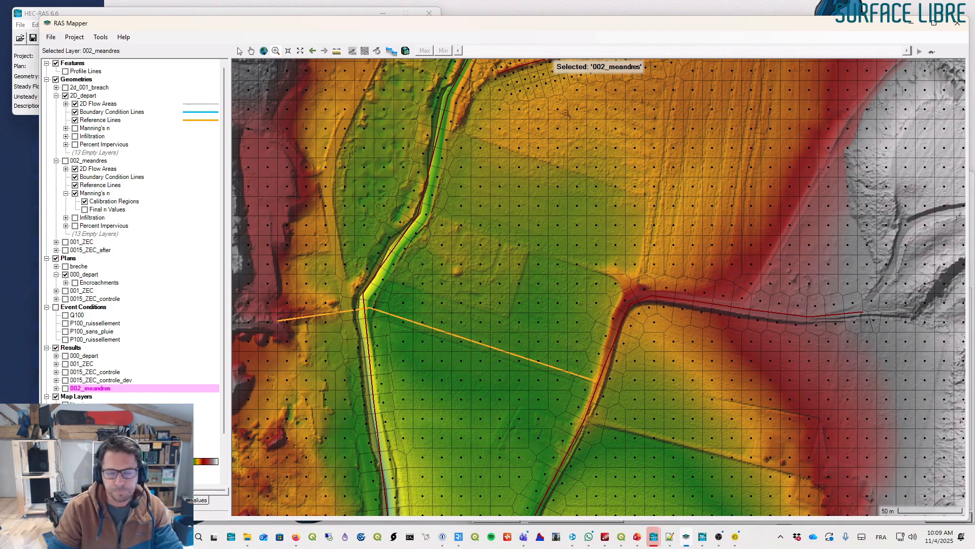
scroll(565, 113, "down", 2)
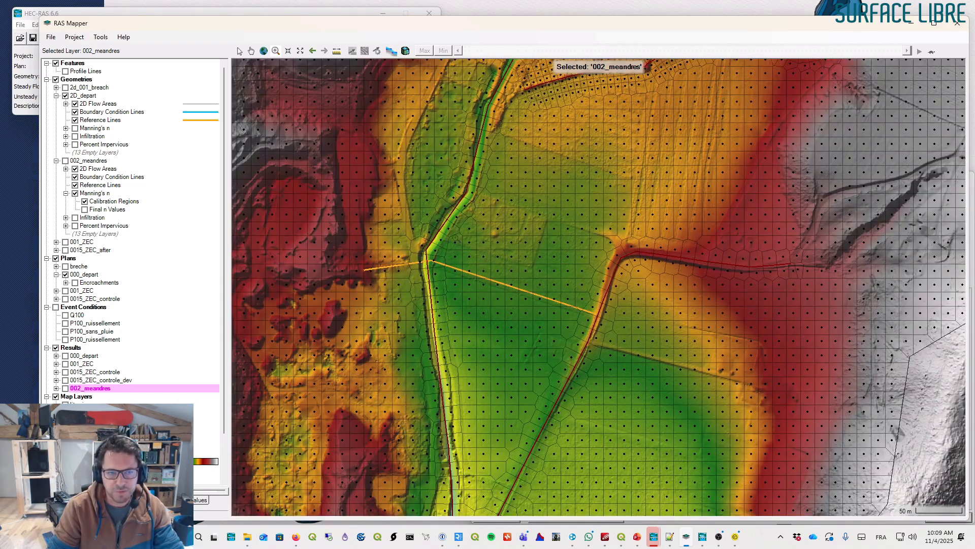
left_click_drag(451, 292, 431, 217)
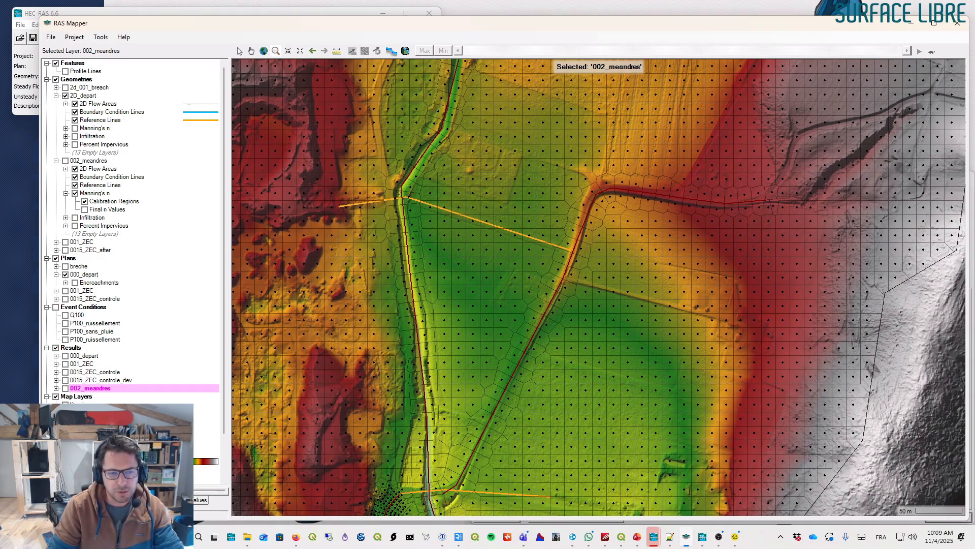
left_click_drag(434, 160, 432, 221)
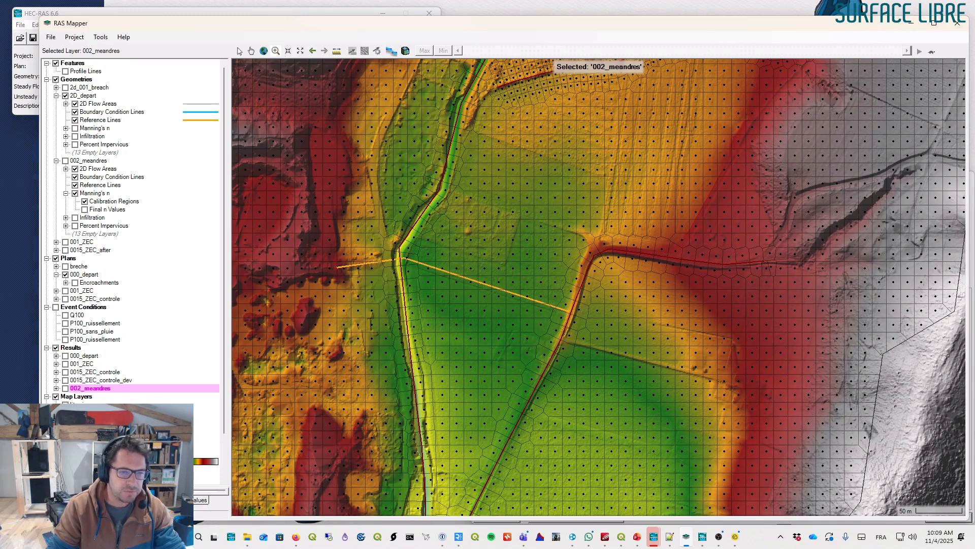
left_click_drag(430, 182, 379, 298)
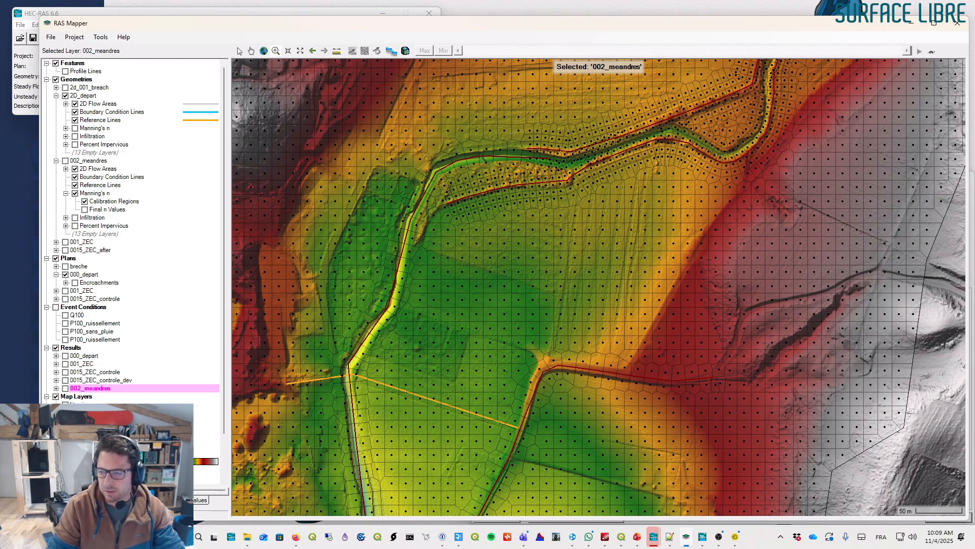
- Expand the 2D_depart geometry's 2D Flow Areas layer and select its Perimeters sublayer with the pointer tool
left_click(92, 104)
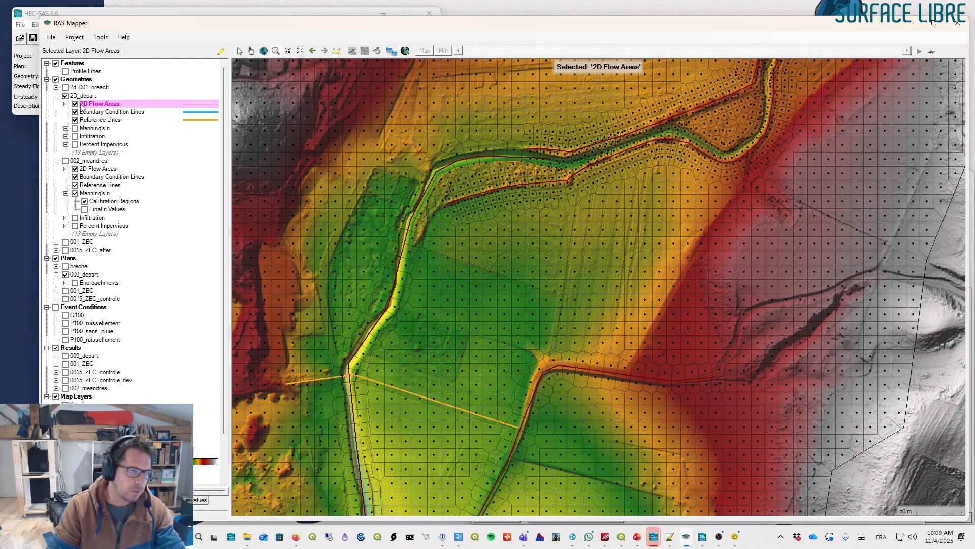
left_click(66, 104)
left_click(104, 111)
left_click(113, 104)
left_click(110, 114)
left_click(239, 51)
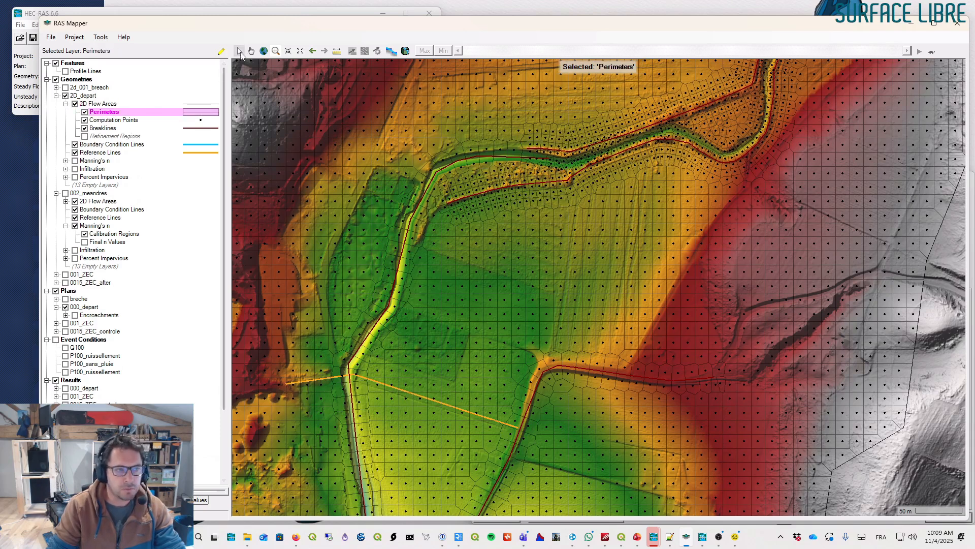
- Open the terrain profile of a mesh face along the channel from the 2D flow area property tables, then close it
right_click(416, 233)
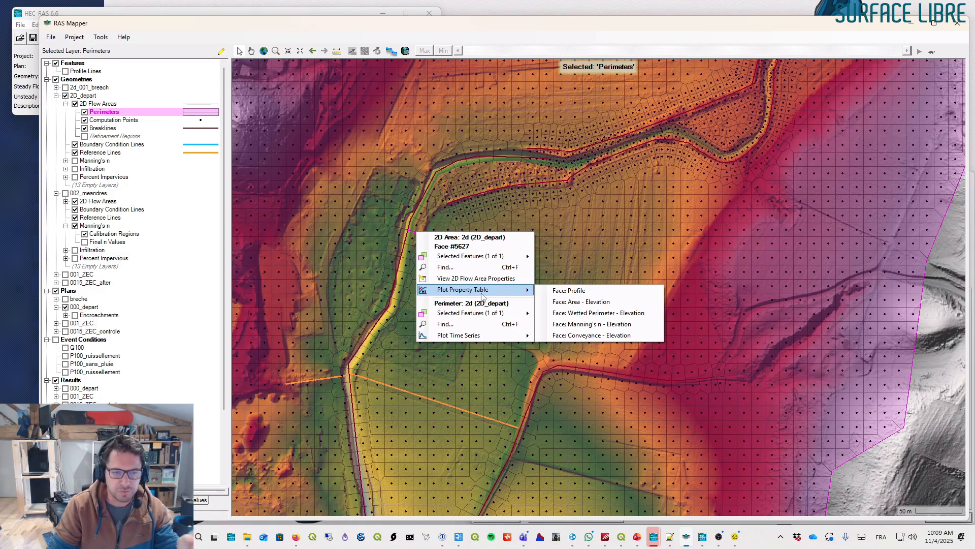
left_click(418, 223)
right_click(418, 222)
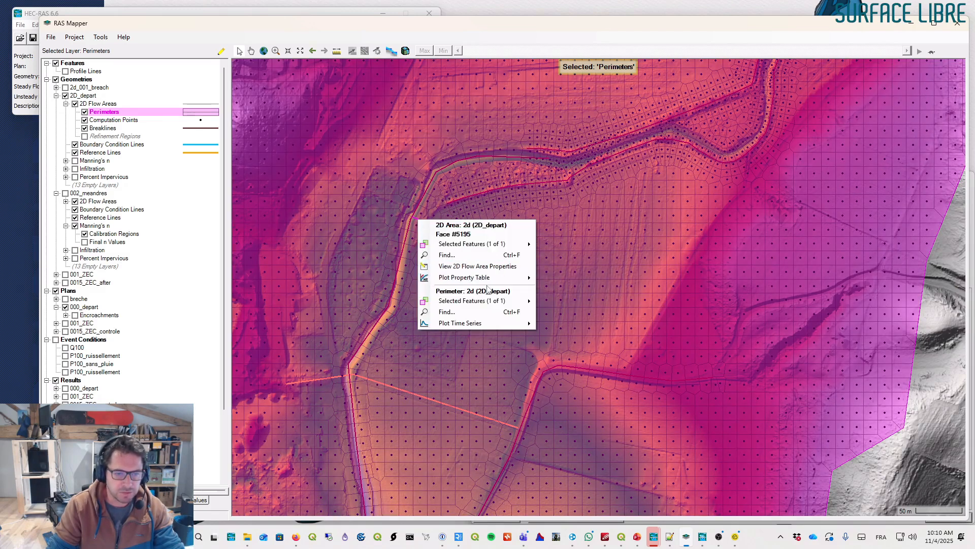
mouse_move(486, 282)
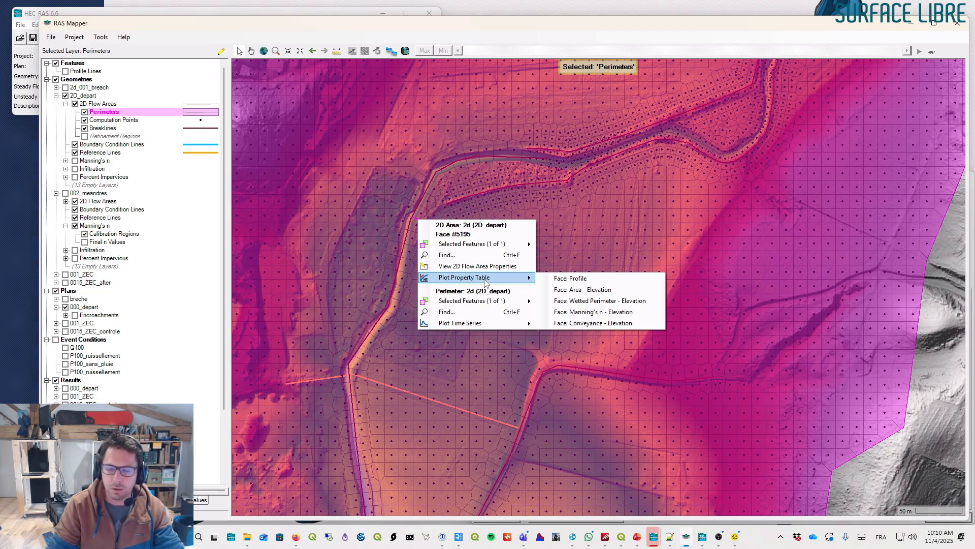
left_click(581, 277)
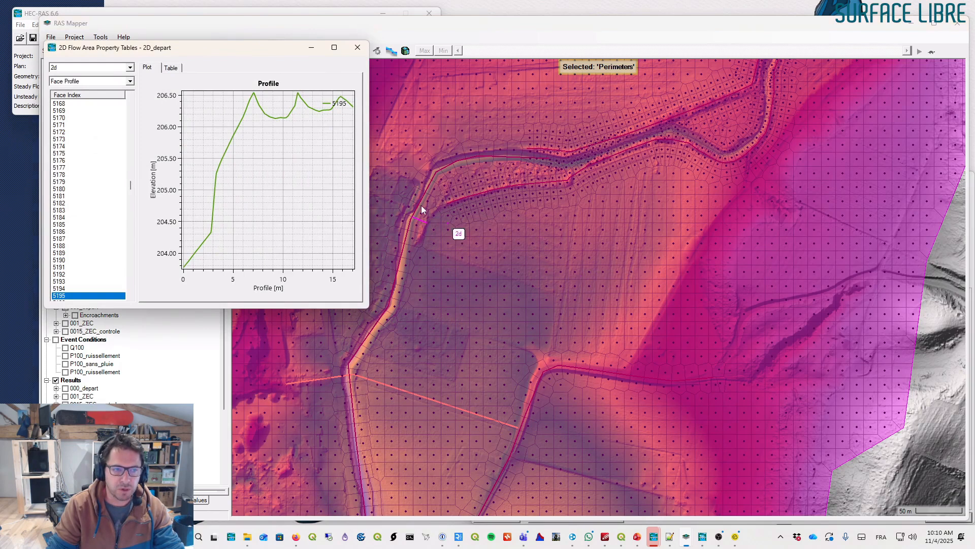
left_click_drag(291, 44, 758, 131)
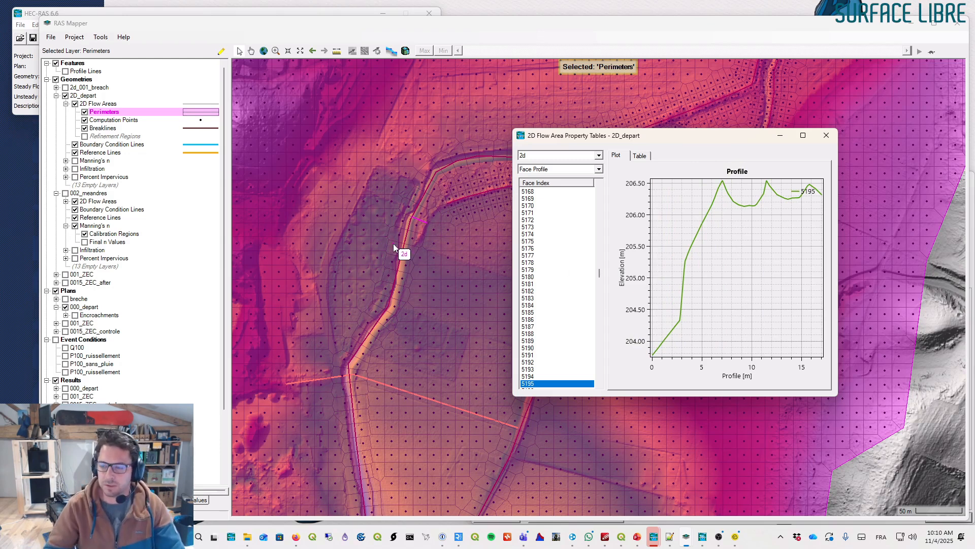
left_click(827, 136)
- Zoom out over the whole 2D area, then turn on the 000_depart results and select its Depth (Max) layer
scroll(556, 249, "down", 3)
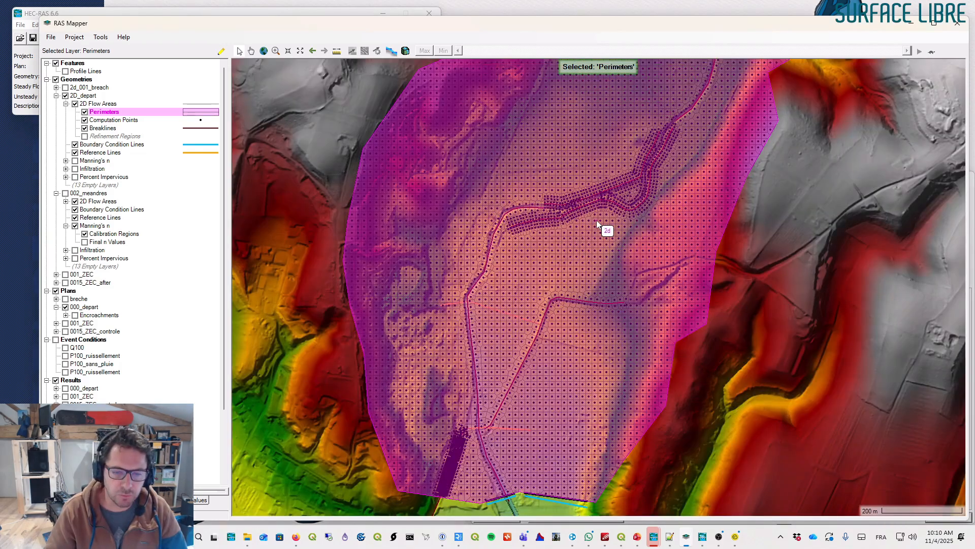
scroll(596, 223, "down", 1)
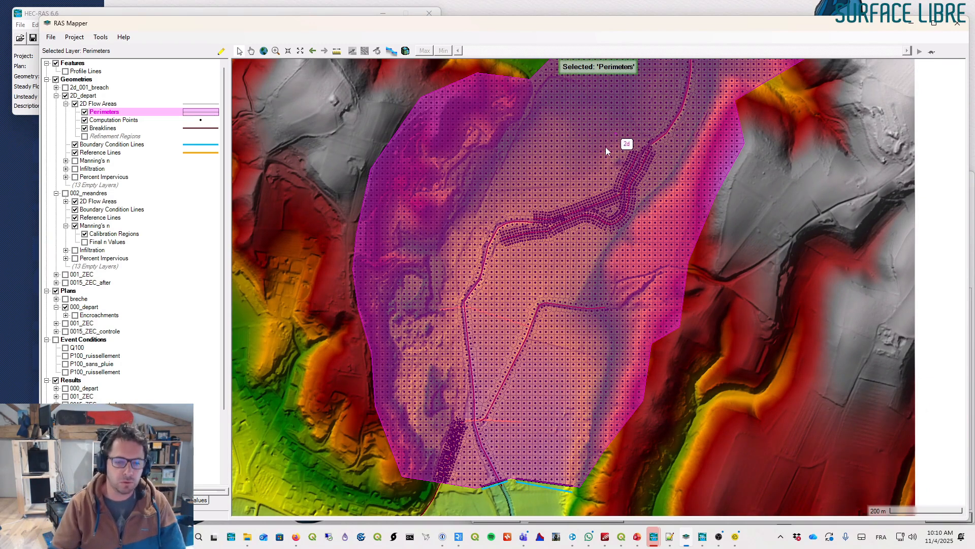
left_click_drag(598, 181, 574, 194)
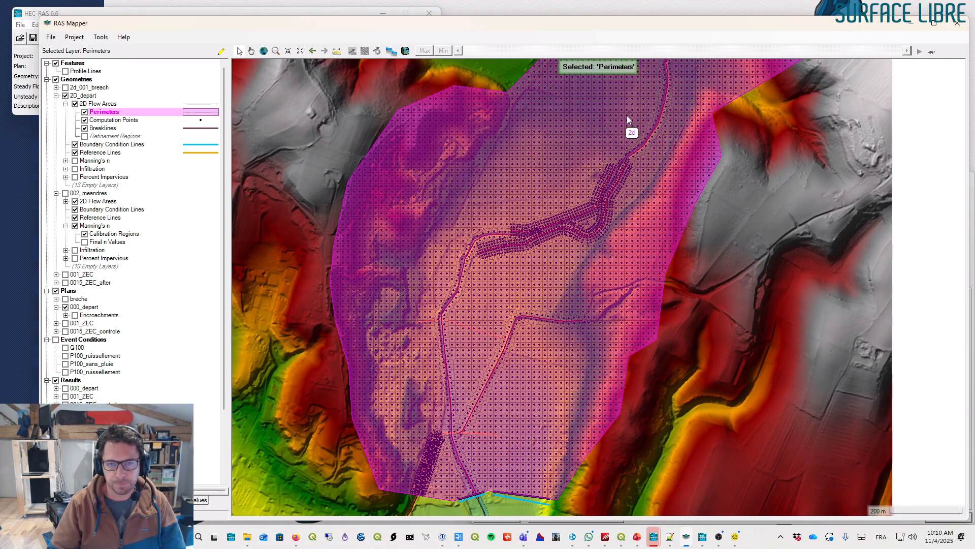
scroll(645, 107, "down", 1)
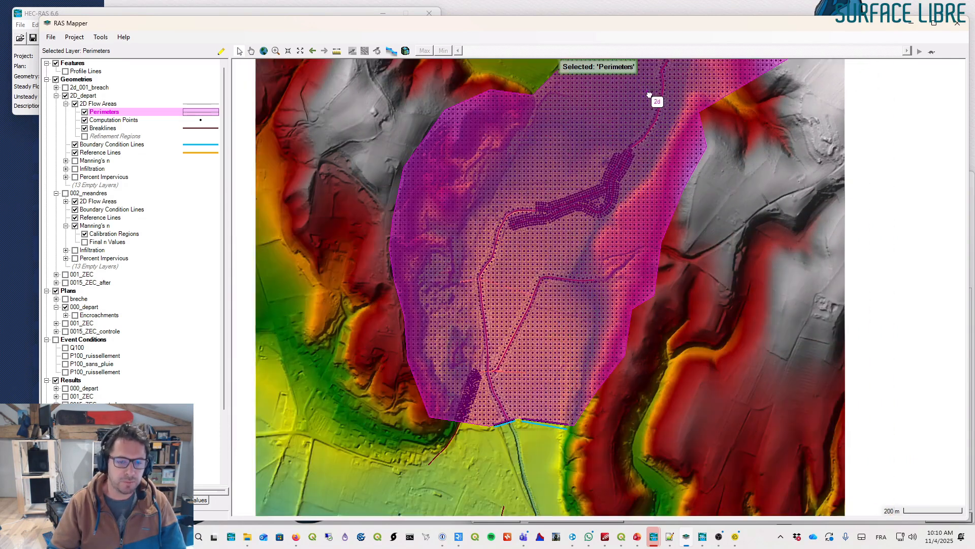
left_click_drag(653, 100, 582, 163)
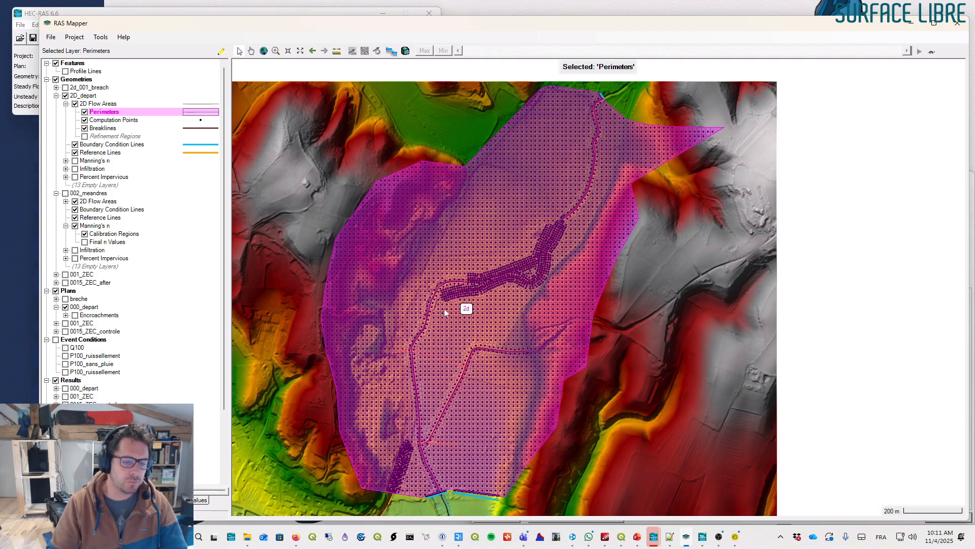
scroll(222, 279, "down", 1)
scroll(222, 279, "down", 3)
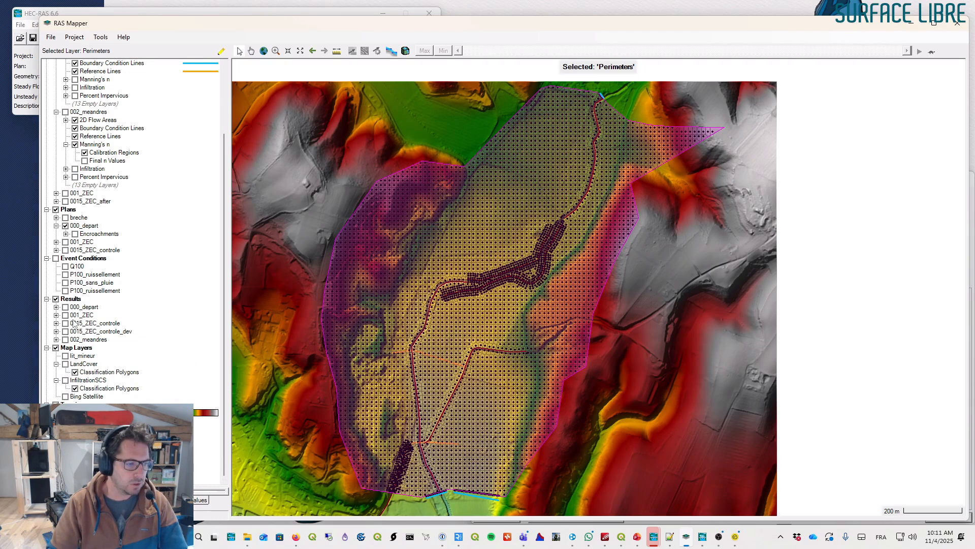
left_click(57, 308)
left_click(65, 307)
left_click(90, 340)
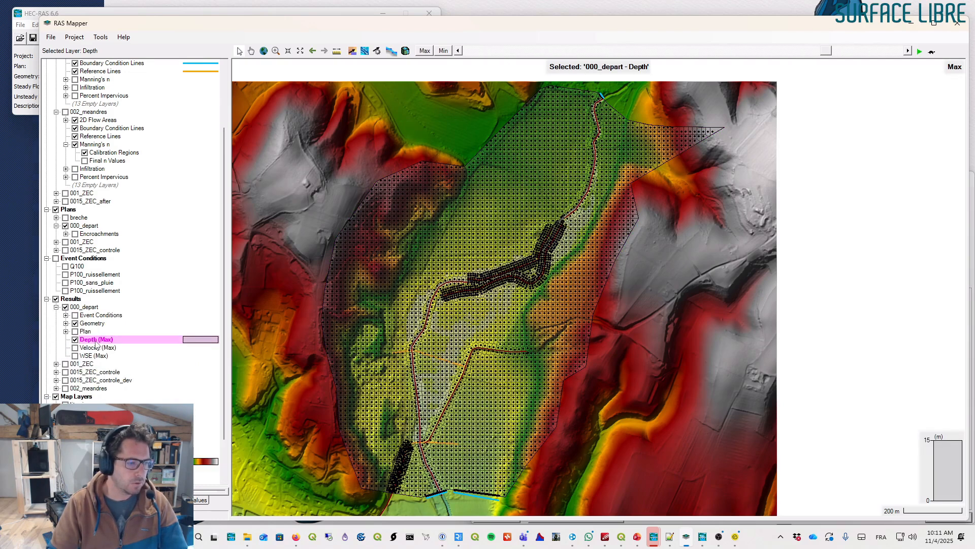
- Edit the Depth layer's surface fill so the colour for value 0.00 is white
double_click(95, 342)
left_click(165, 195)
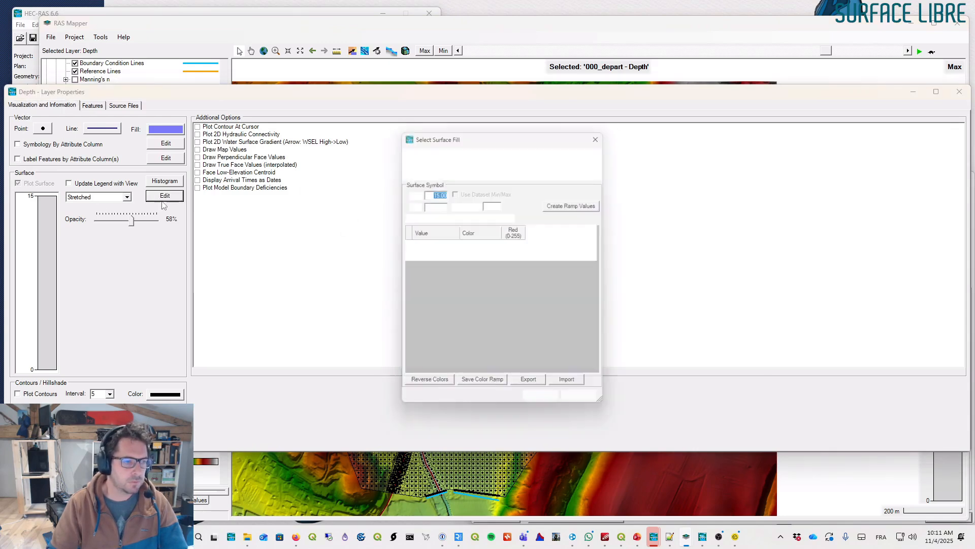
left_click(438, 244)
left_click(494, 173)
left_click(451, 275)
left_click(459, 256)
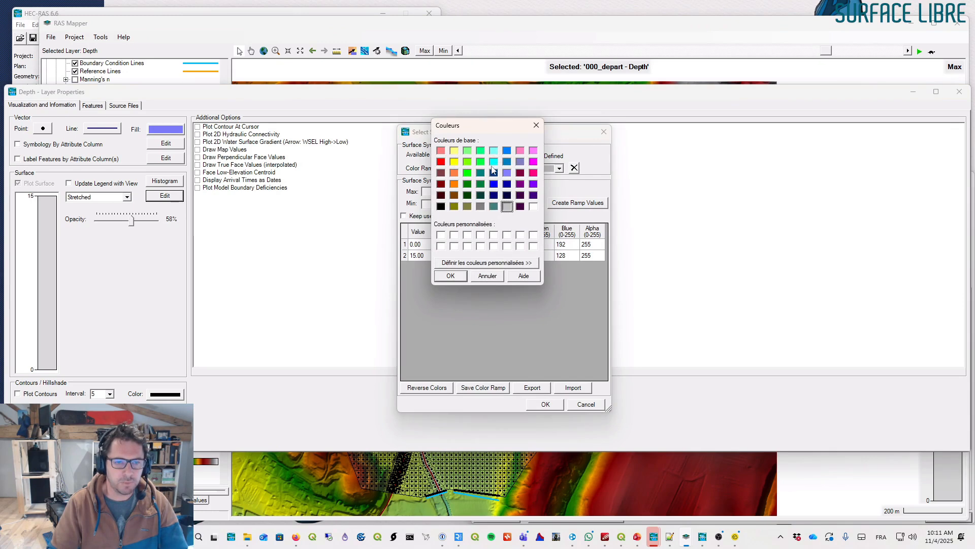
left_click(534, 206)
left_click(450, 275)
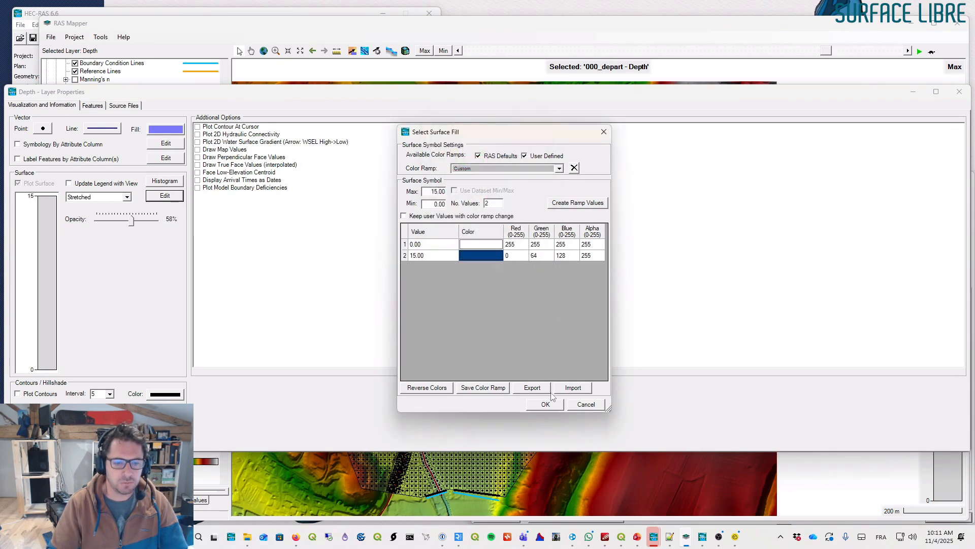
left_click(546, 404)
left_click(958, 92)
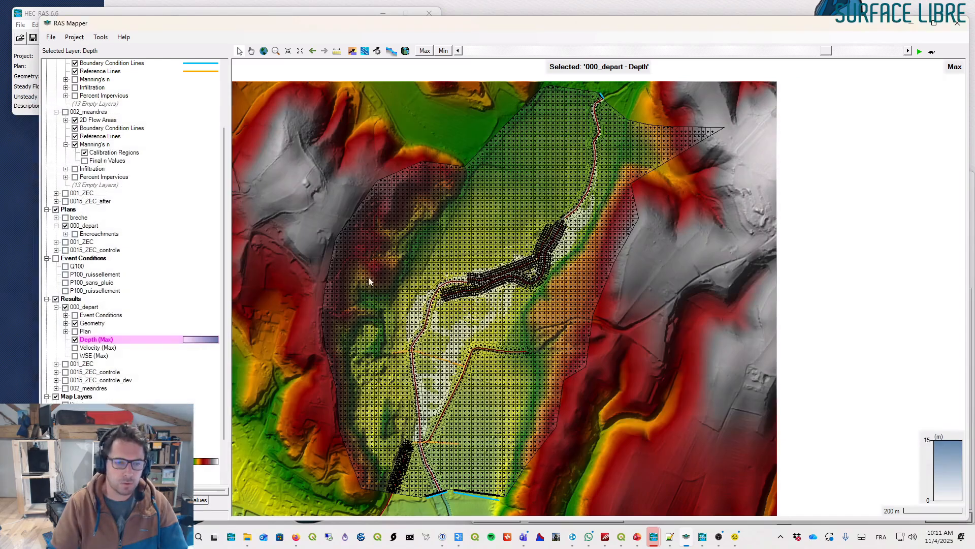
- Set the Depth layer's opacity to 100%
double_click(93, 340)
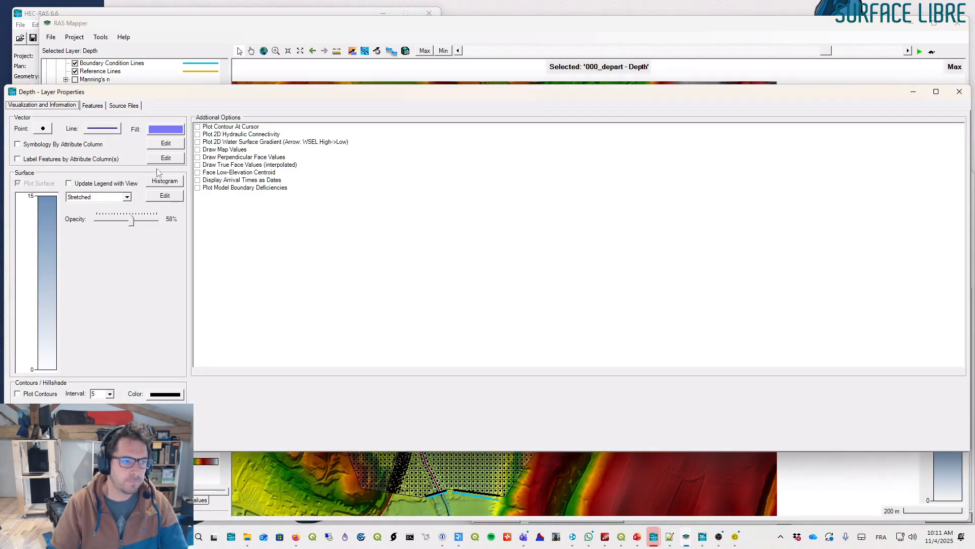
left_click_drag(130, 226, 160, 224)
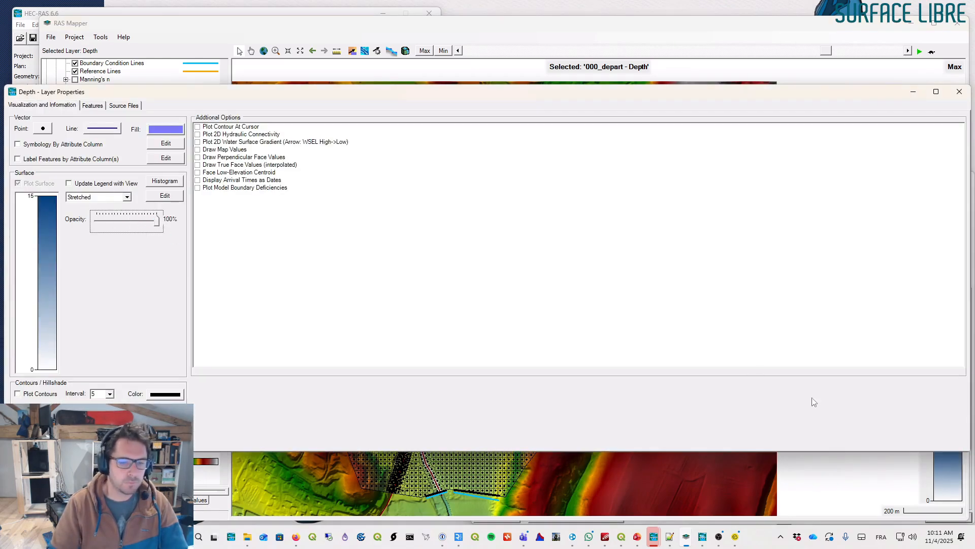
left_click(957, 92)
- Zoom into the upper channel and step the time slider through the 000_depart depth results
scroll(431, 352, "up", 3)
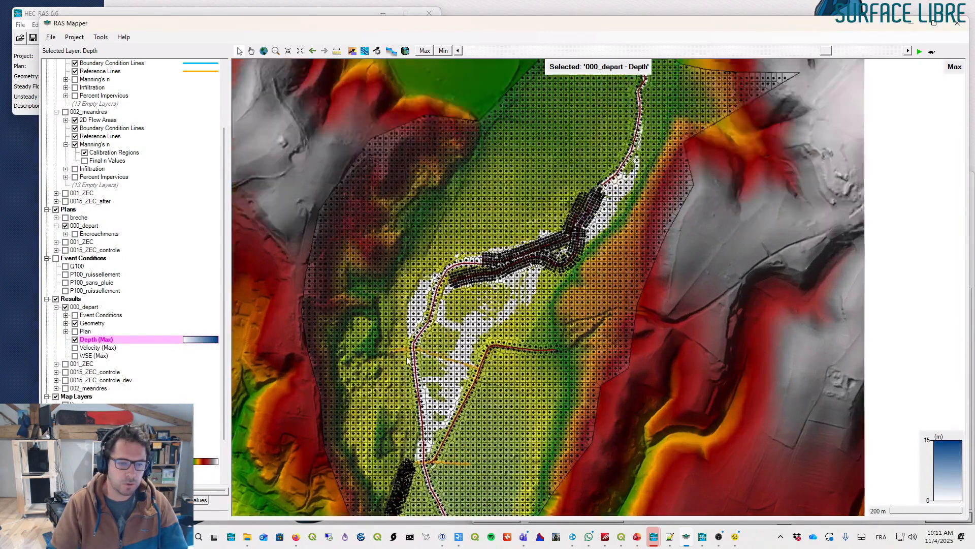
scroll(431, 353, "up", 2)
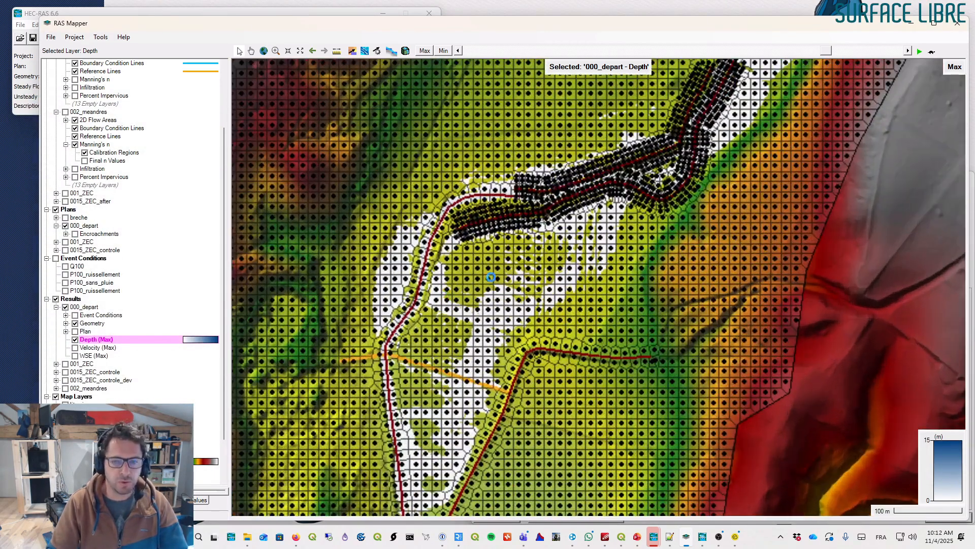
scroll(556, 233, "down", 2)
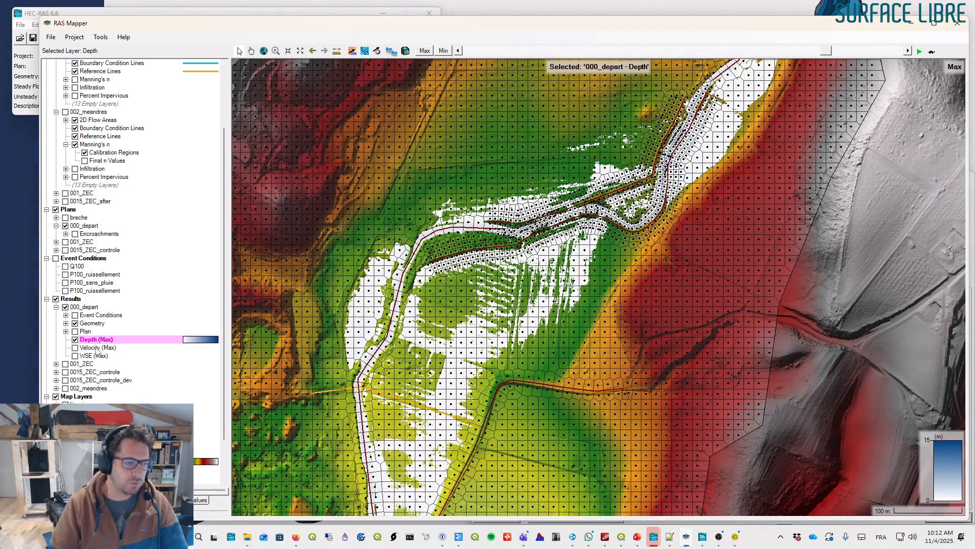
left_click(466, 51)
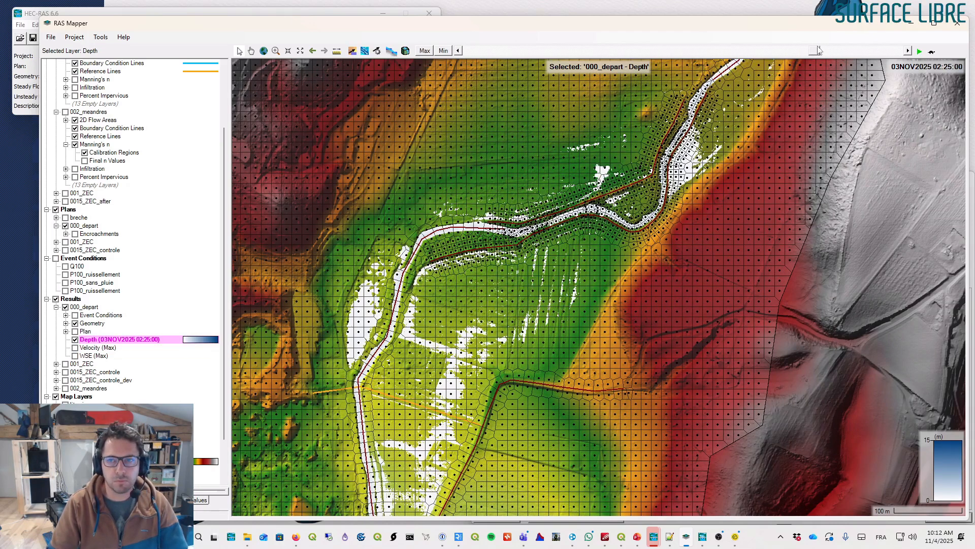
left_click_drag(516, 50, 708, 49)
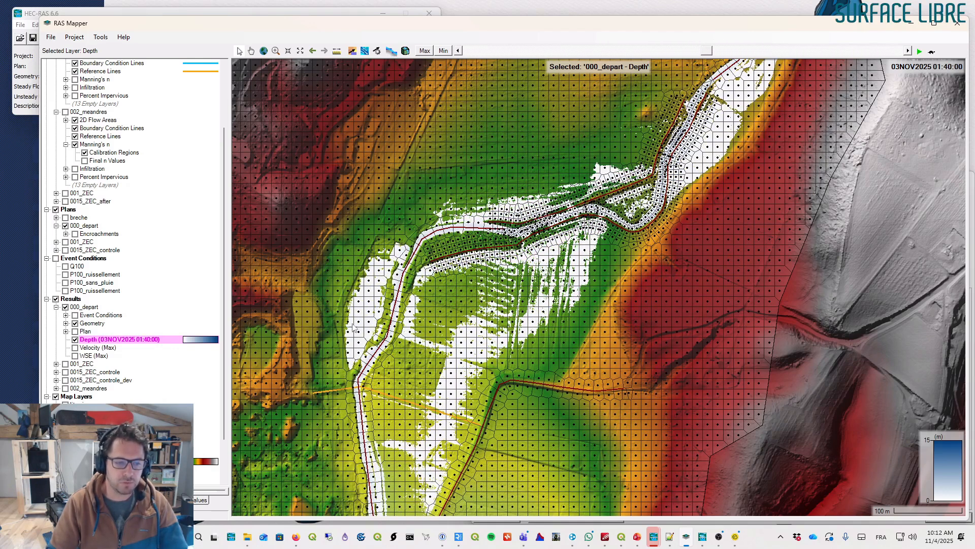
left_click(745, 53)
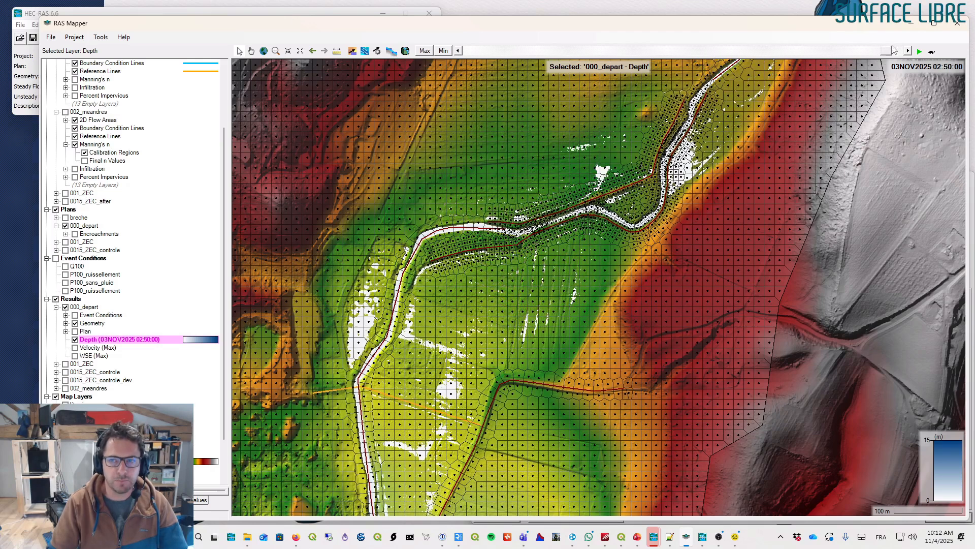
left_click_drag(790, 51, 468, 51)
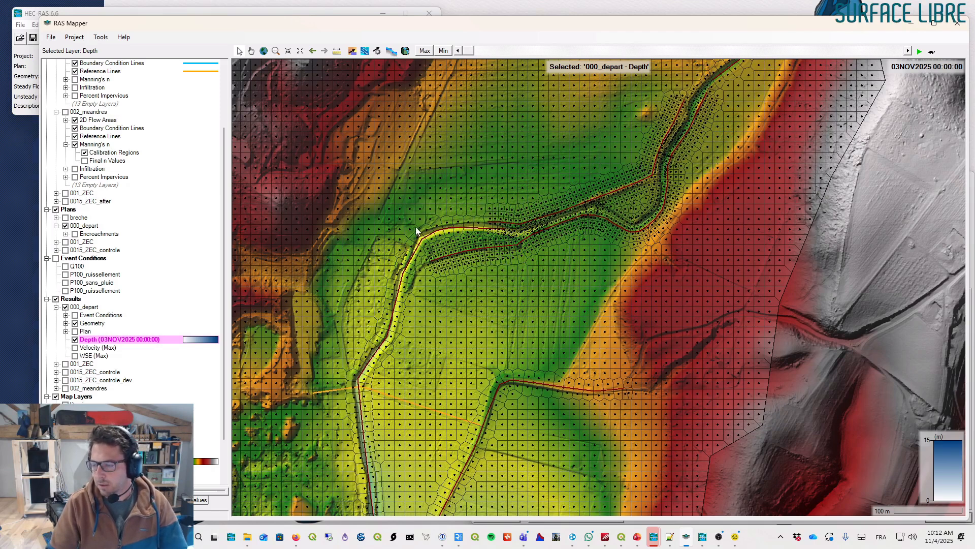
- Pan south along the channel and scrub the depth results from 00:00 to 03:00
left_click_drag(419, 247, 504, 196)
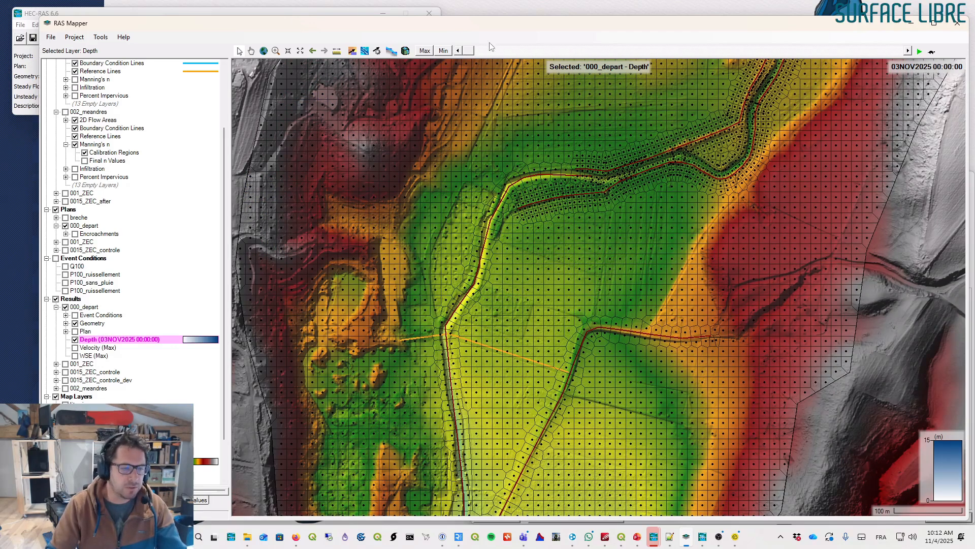
mouse_move(478, 55)
left_mouse_down()
mouse_move(584, 38)
mouse_move(632, 43)
mouse_move(471, 58)
left_mouse_up()
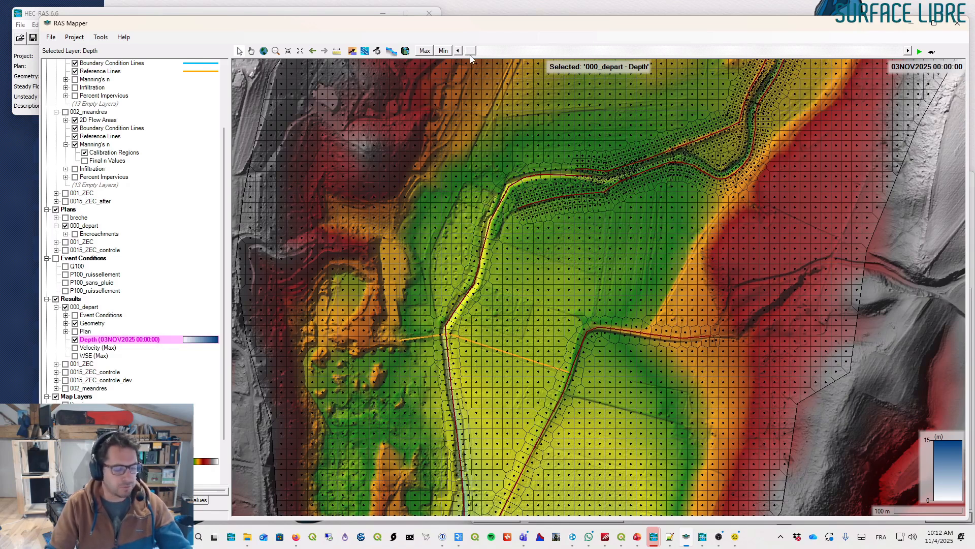
mouse_move(473, 56)
left_mouse_down()
mouse_move(787, 52)
mouse_move(559, 53)
mouse_move(484, 67)
mouse_move(473, 58)
left_mouse_up()
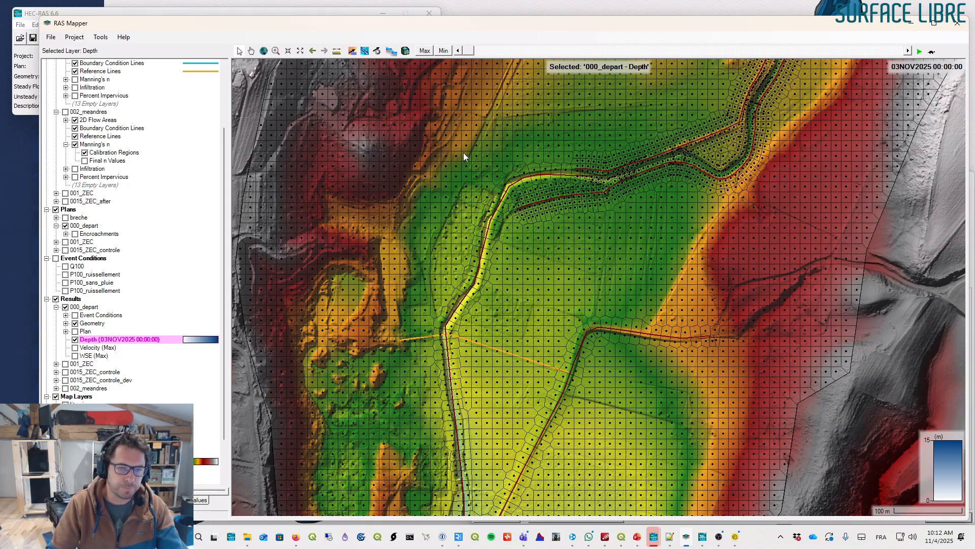
left_click_drag(579, 213, 572, 137)
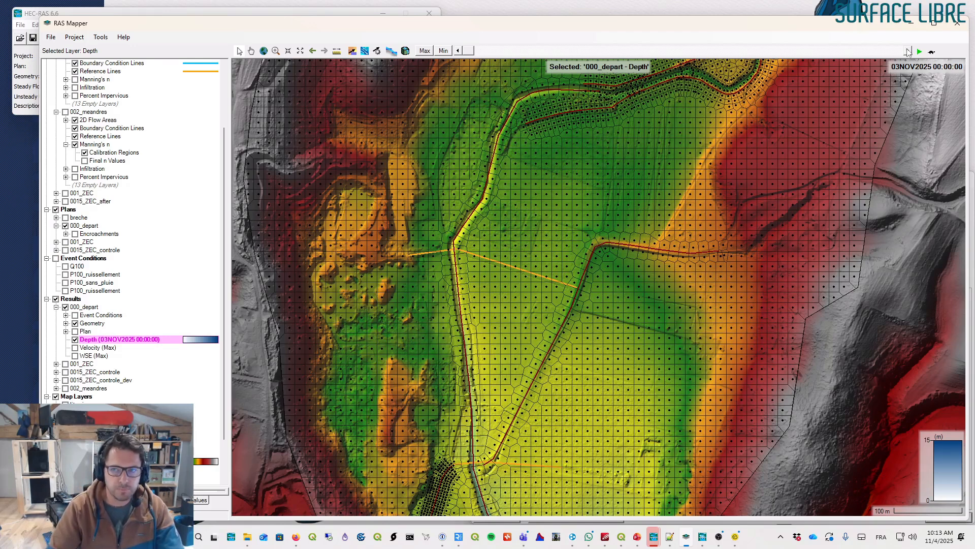
left_click_drag(463, 51, 743, 42)
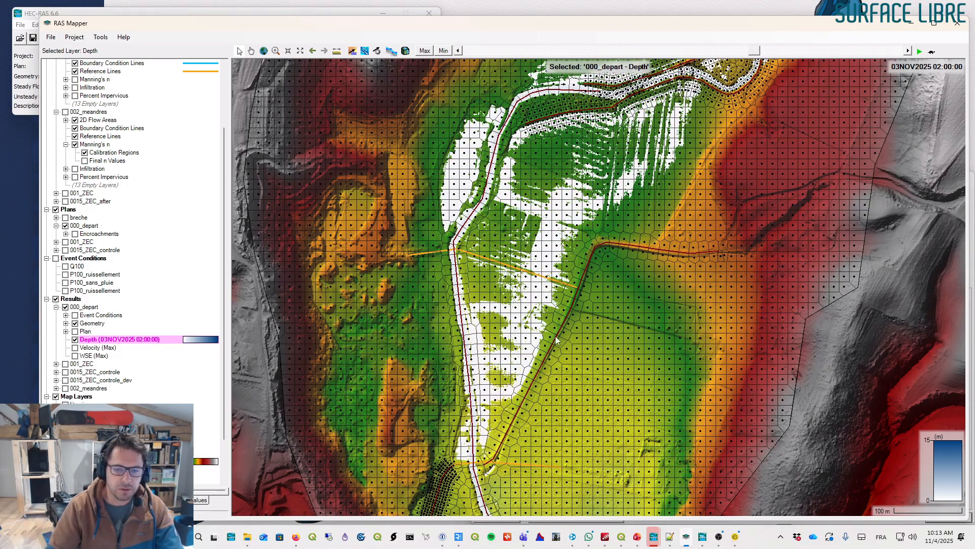
left_click_drag(759, 53, 898, 53)
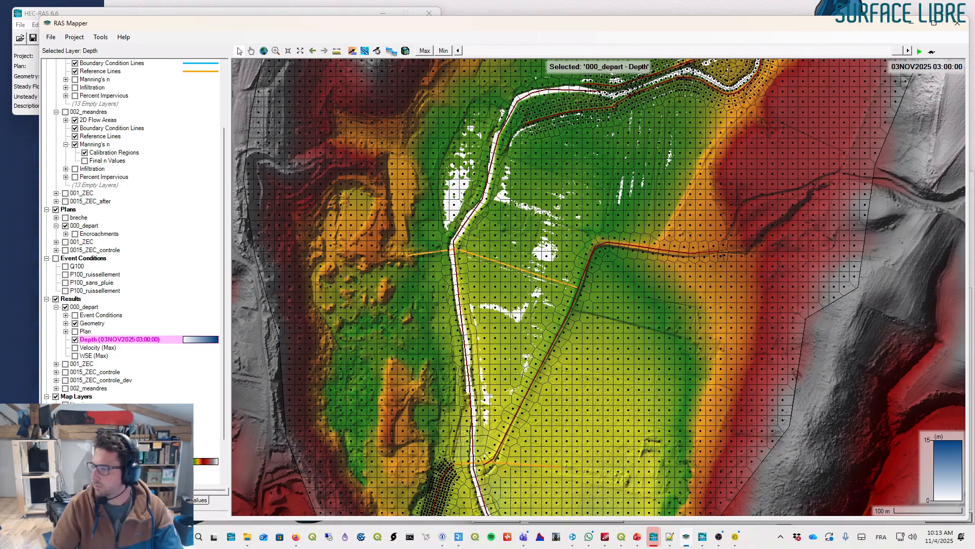
key("alt+Tab")
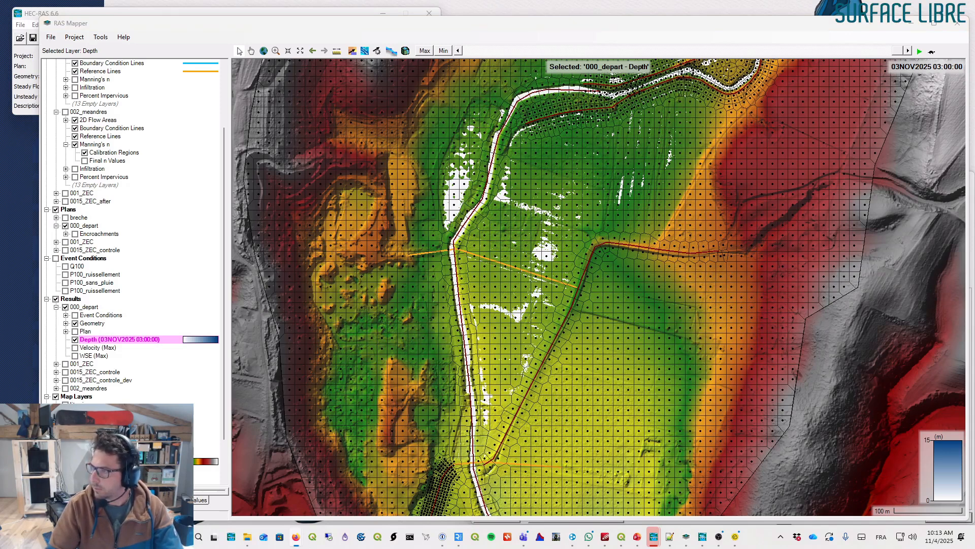
left_click(521, 38)
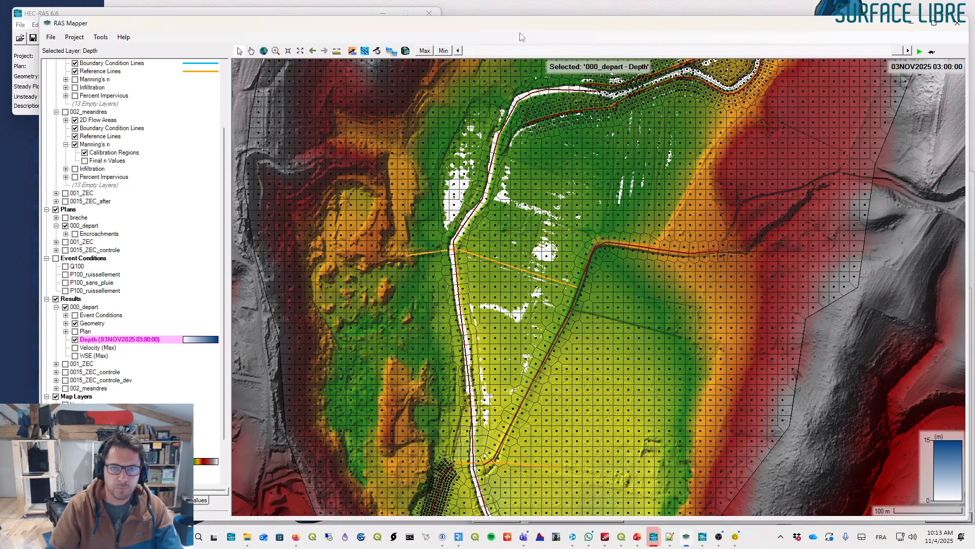
- Select the 2D_depart geometry layer and collapse its 2D Flow Areas and the 002_meandres geometry nodes
left_click_drag(524, 226, 539, 207)
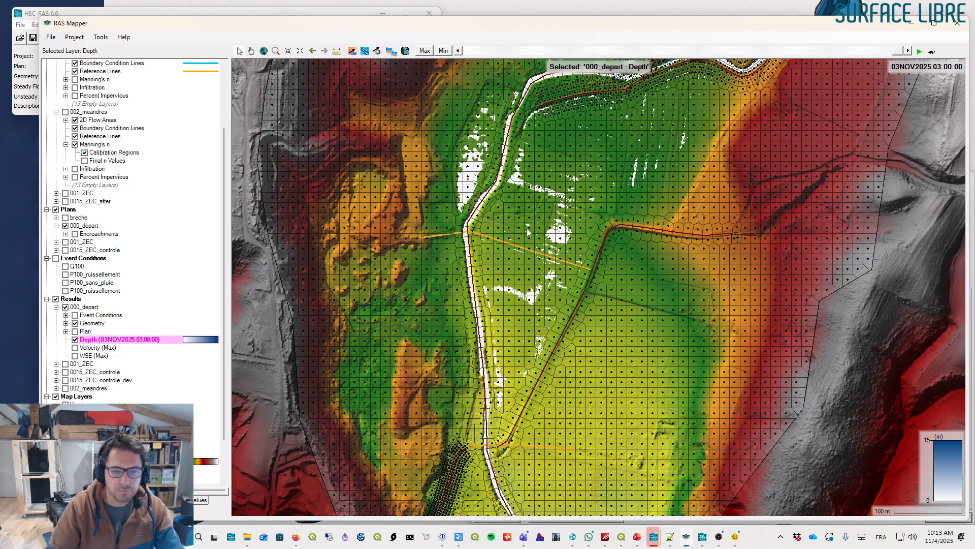
left_click_drag(526, 226, 530, 237)
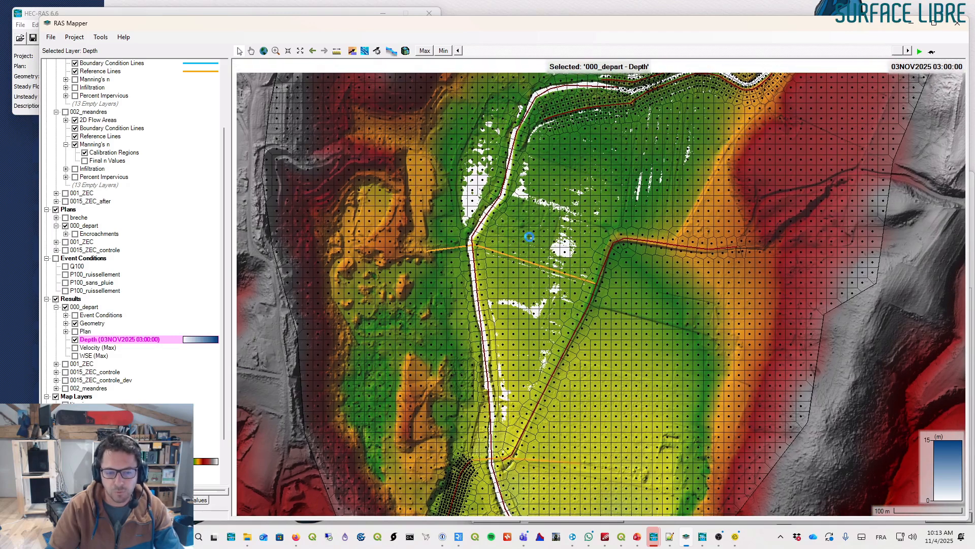
scroll(100, 234, "up", 3)
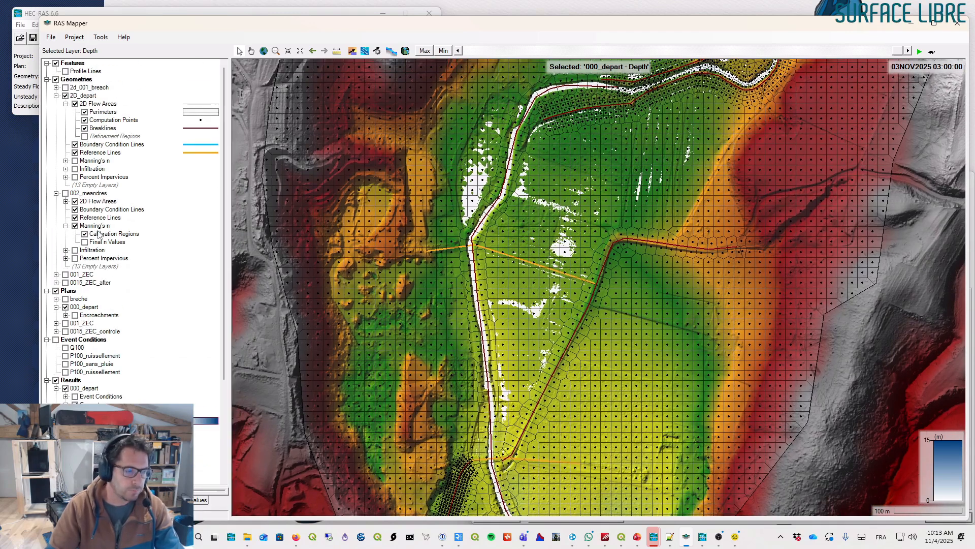
left_click(84, 96)
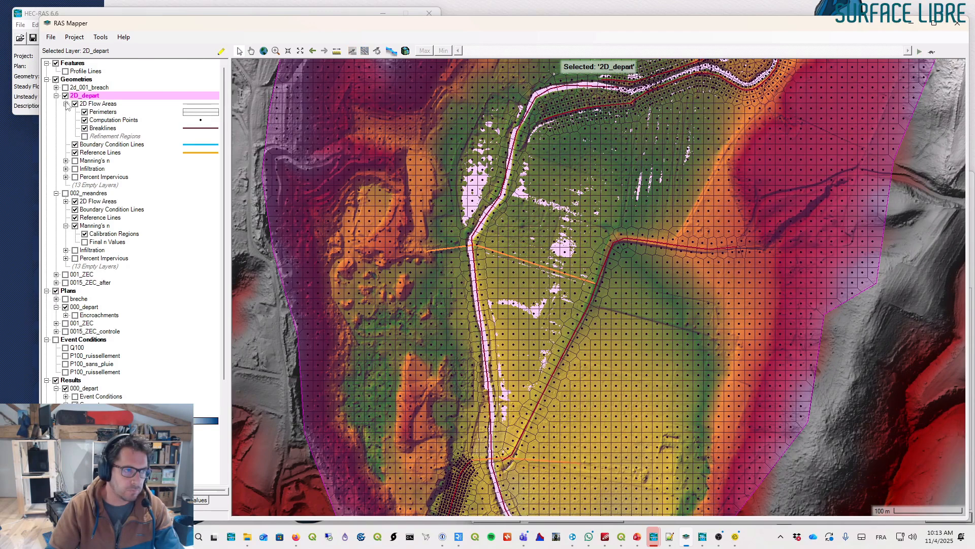
left_click(66, 103)
left_click(57, 160)
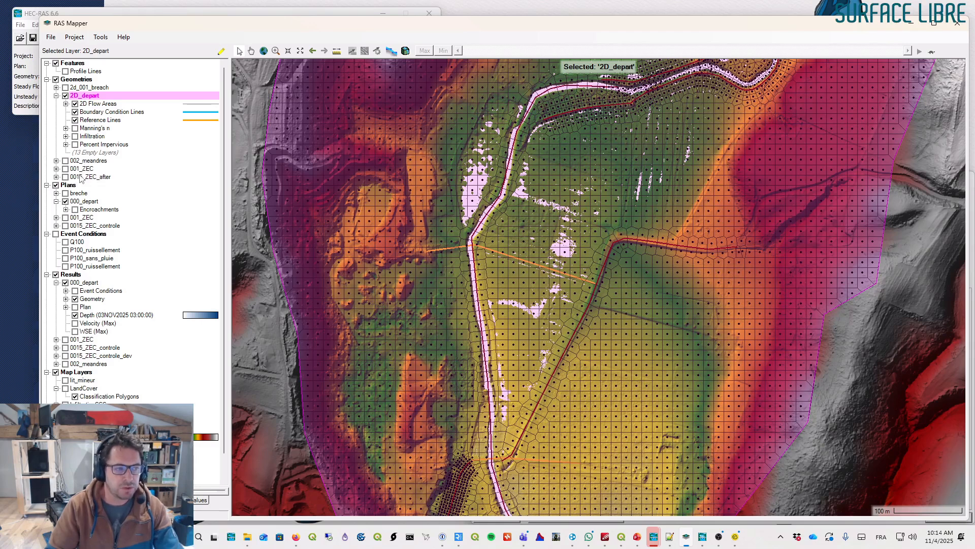
- Collapse the 000_depart results node, toggle its display and pan around the channel confluence
left_click(56, 283)
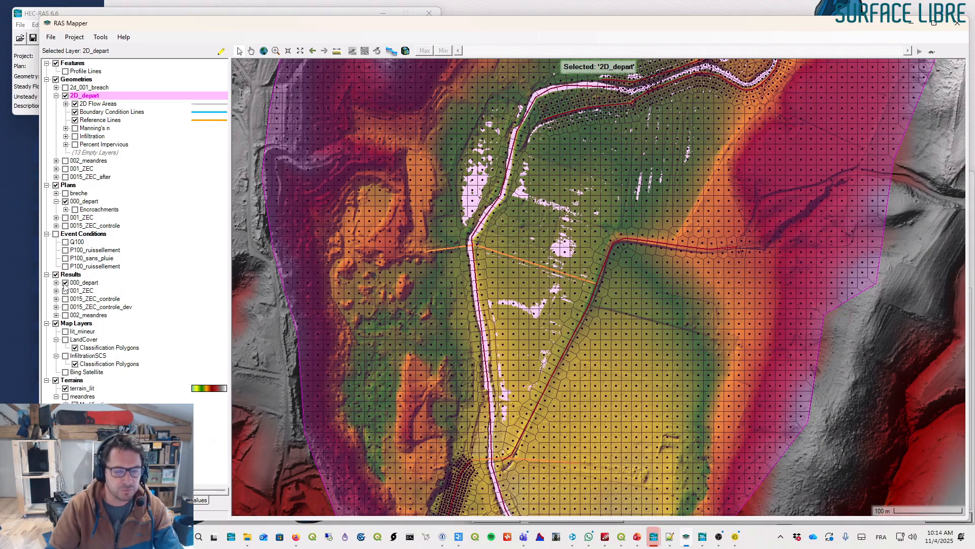
left_click(65, 283)
left_click(65, 284)
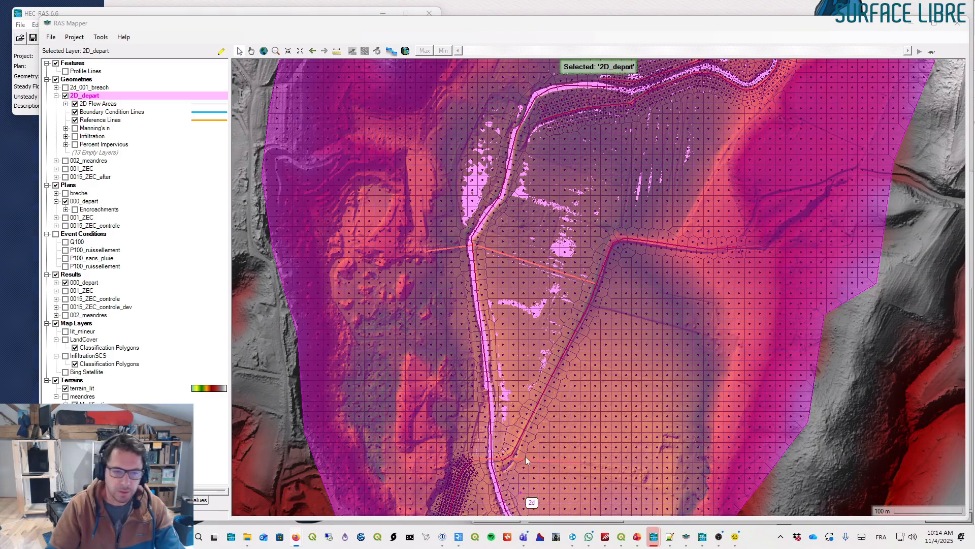
left_click_drag(533, 218, 502, 232)
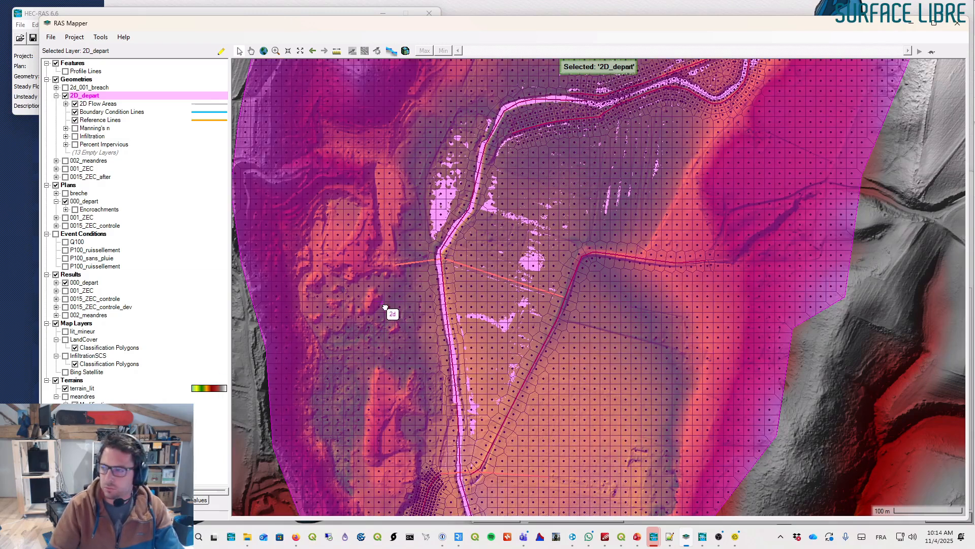
left_click_drag(385, 307, 376, 290)
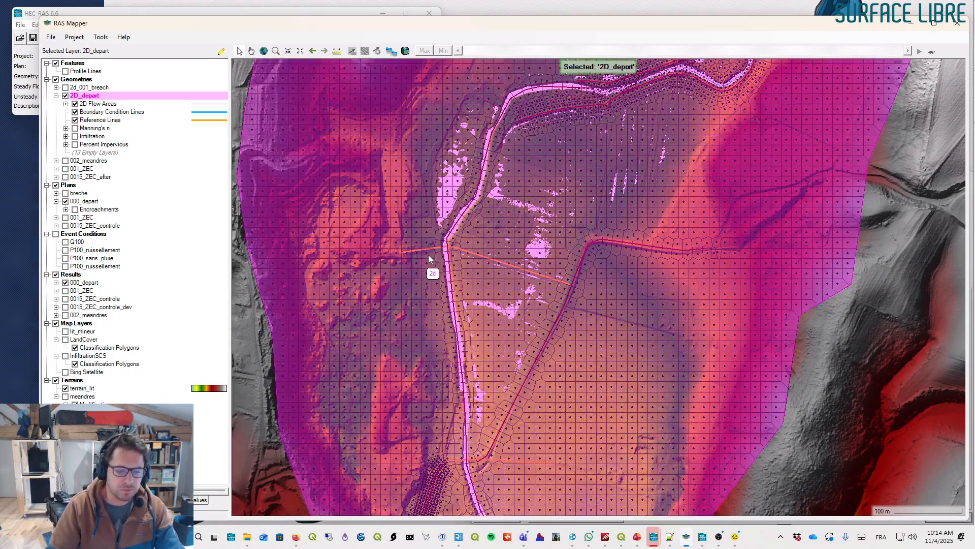
left_click_drag(422, 260, 406, 279)
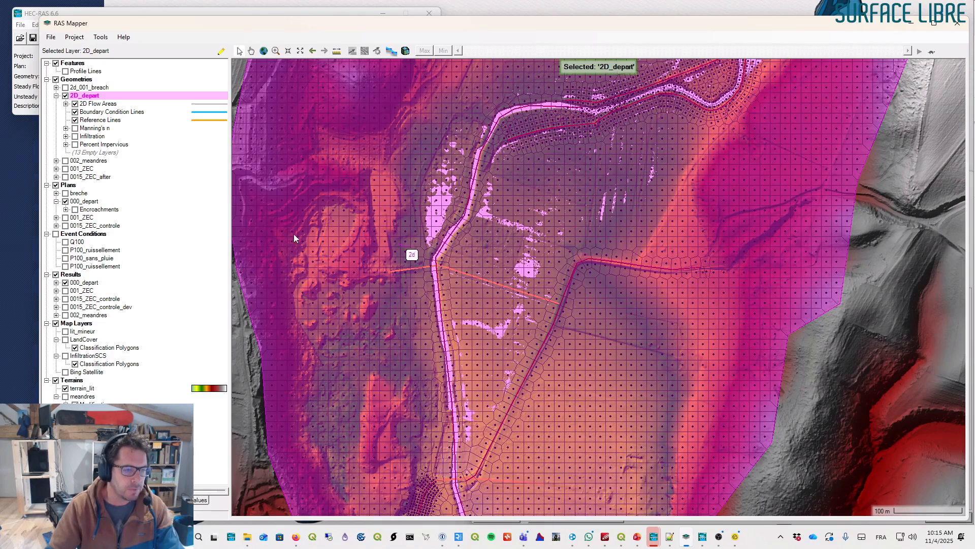
- Re-expand the 000_depart results, select the Depth layer and set the time to 03NOV2025 01:35:00
left_click(56, 282)
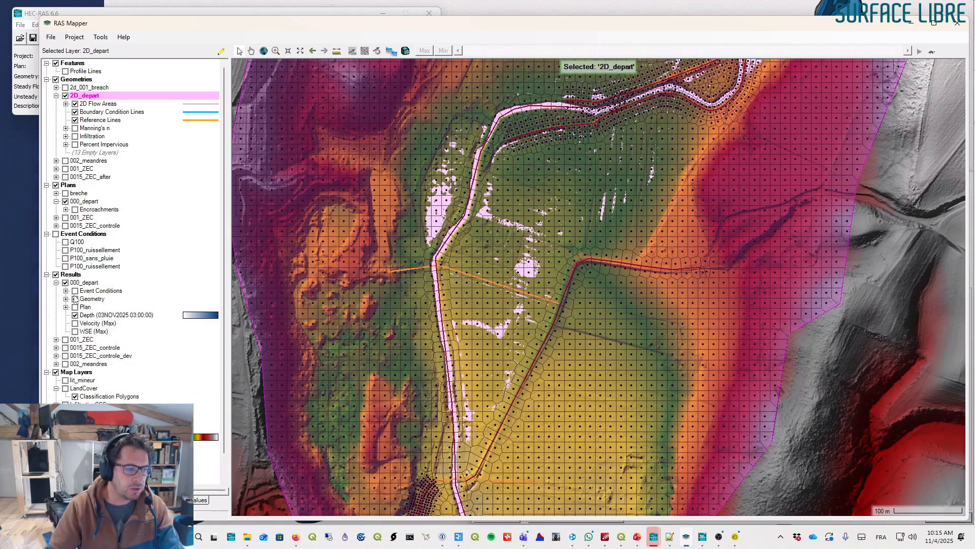
left_click(90, 315)
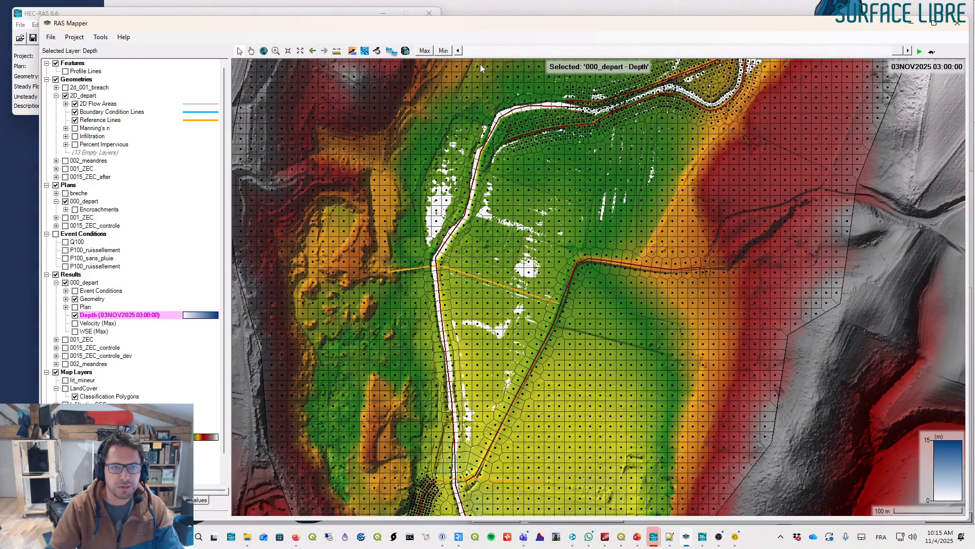
left_click_drag(897, 51, 695, 51)
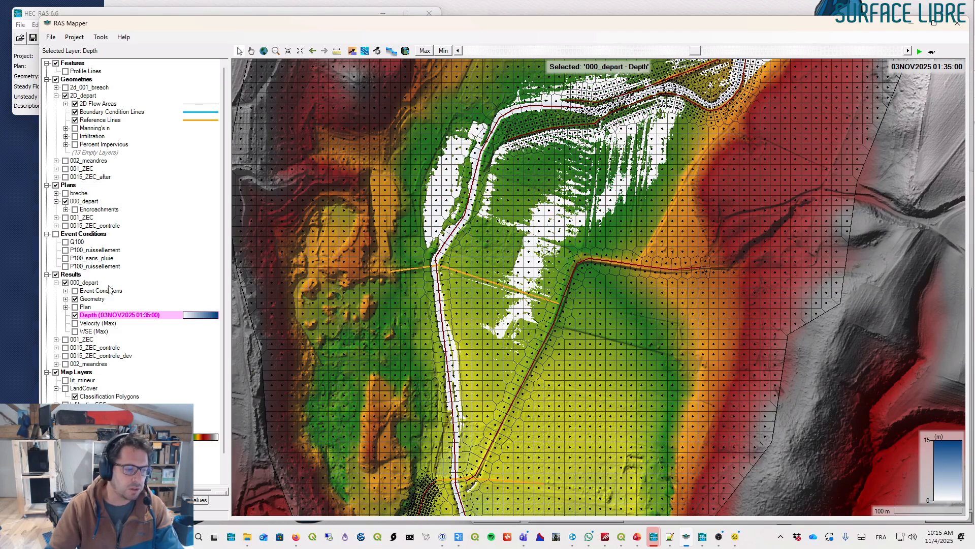
- Turn on the Profile Lines layer and plot the flow time series along Profile Line 2
left_click(66, 71)
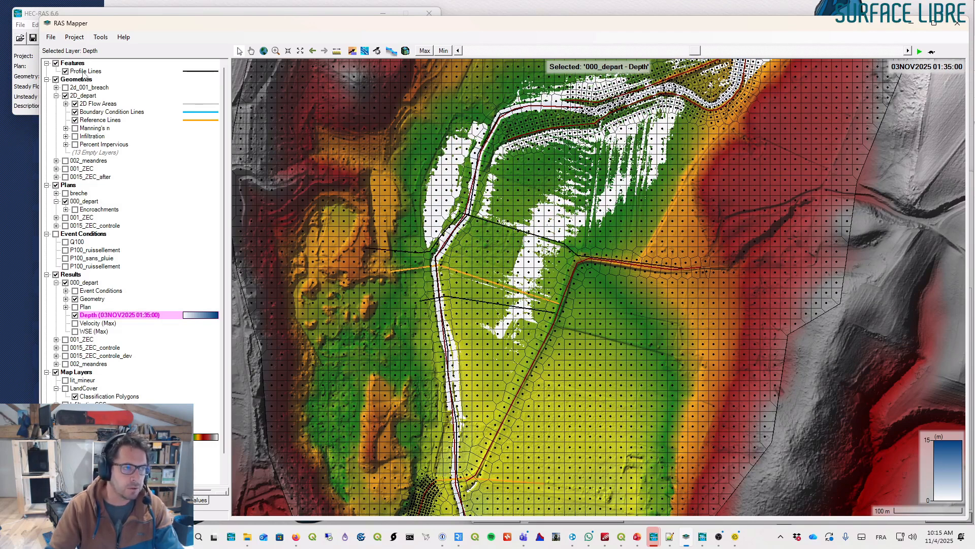
right_click(502, 229)
mouse_move(581, 307)
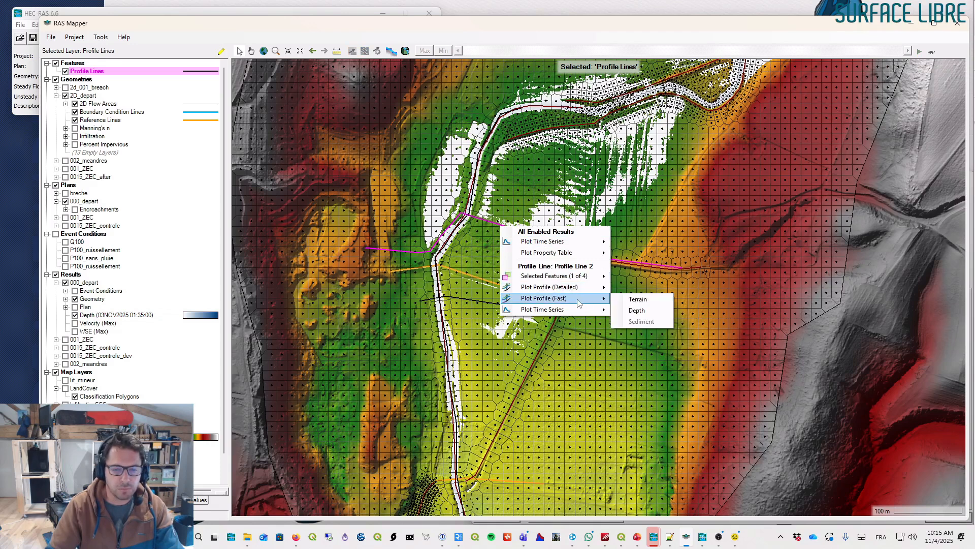
left_click(633, 309)
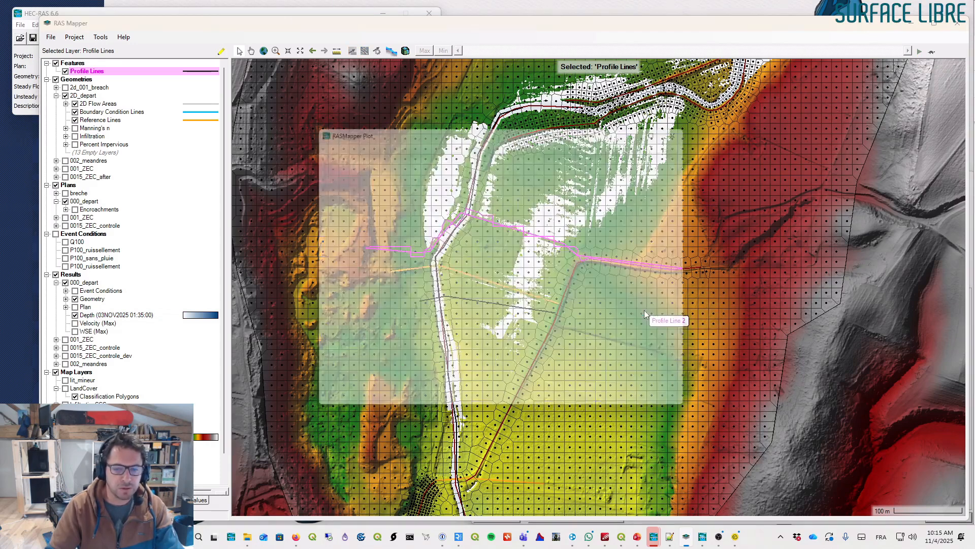
- Move and widen the flow plot window to read the hydrograph, then close it
left_click_drag(540, 125, 571, 298)
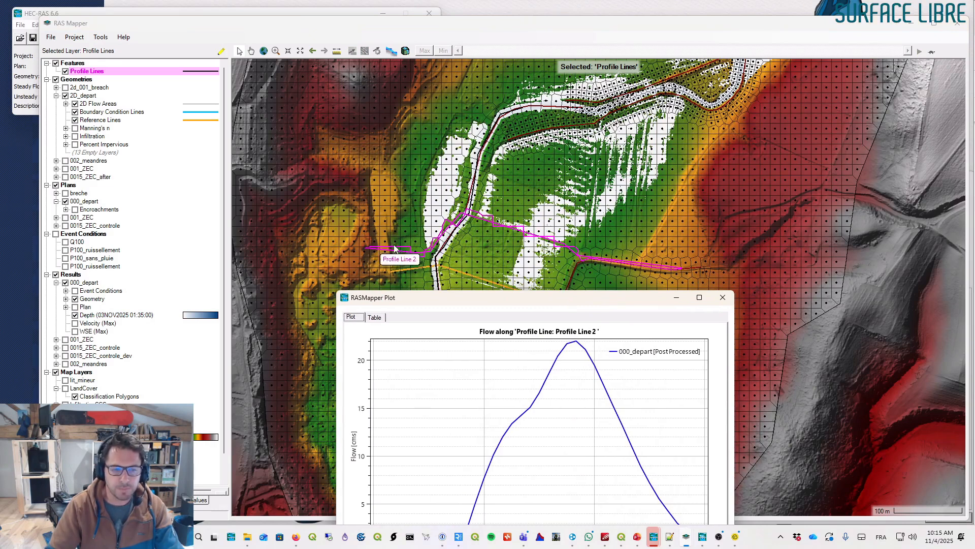
left_click_drag(547, 304, 637, 152)
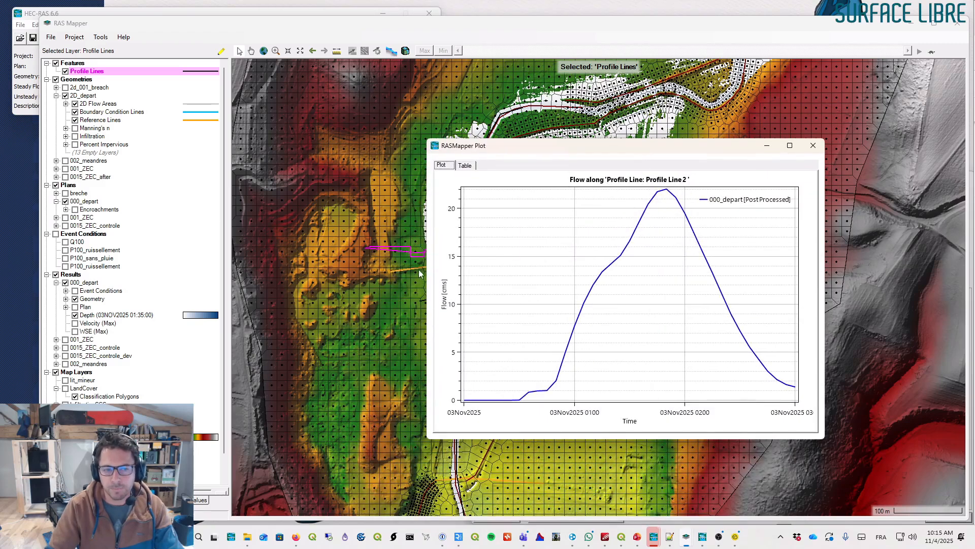
left_click_drag(424, 266, 334, 266)
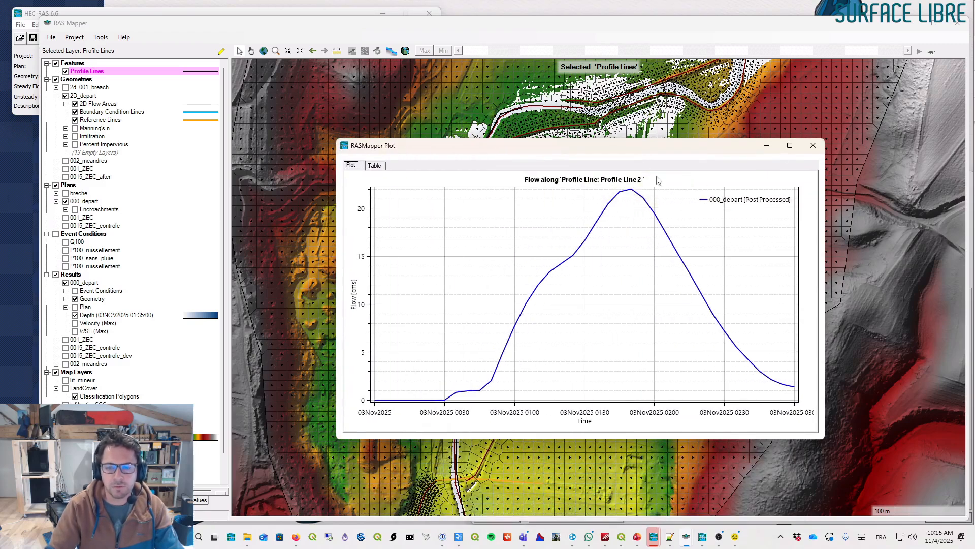
left_click(813, 147)
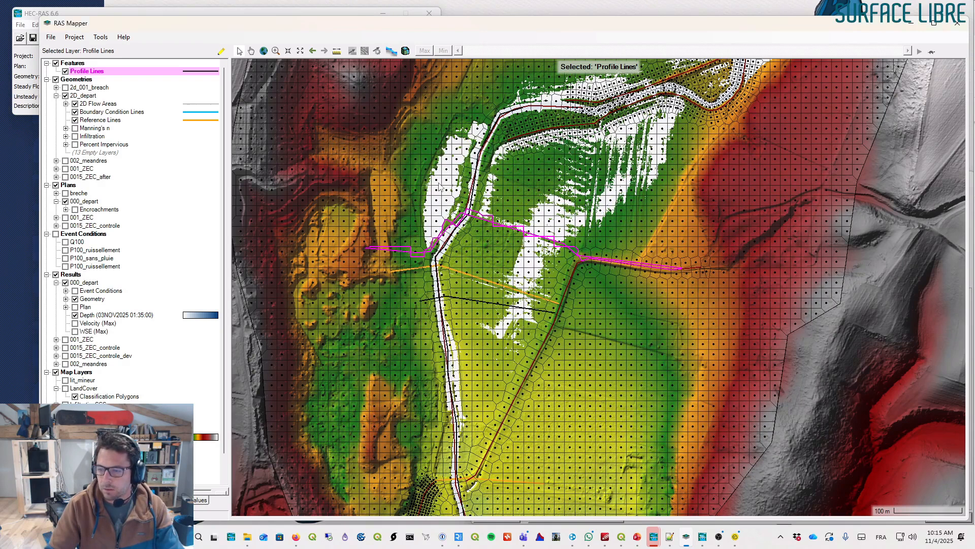
- Hide the Profile Lines layer and pan along the upper channel reach
left_click_drag(523, 185, 563, 177)
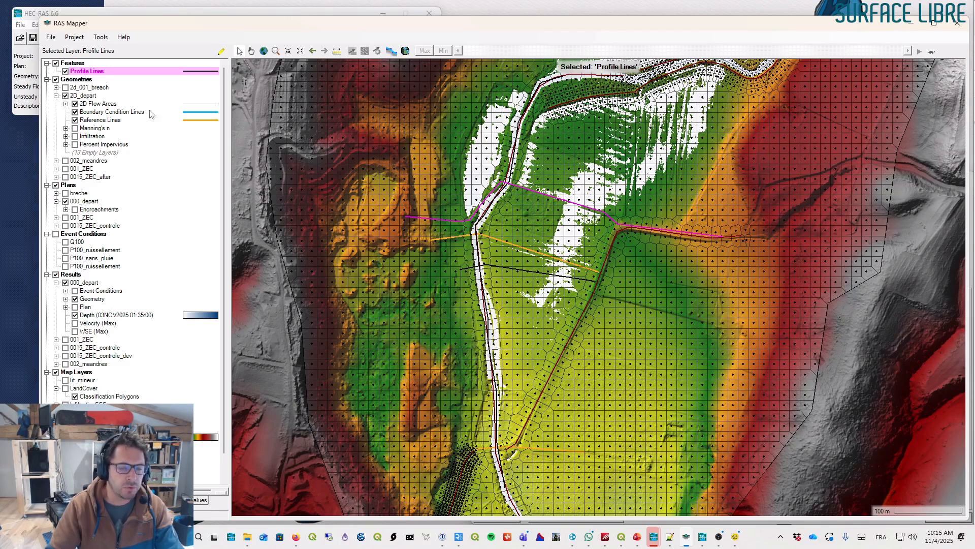
left_click(65, 71)
left_click_drag(538, 193, 497, 201)
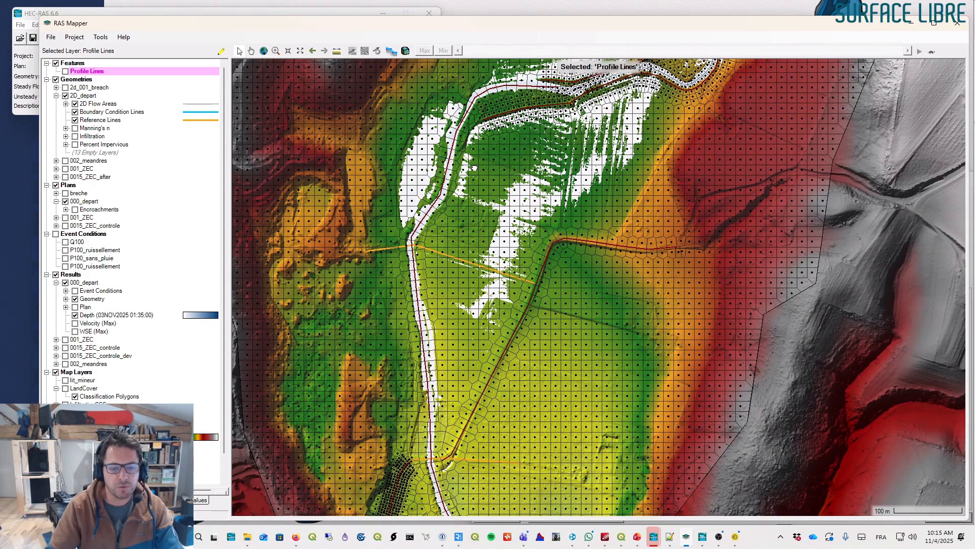
left_click_drag(472, 165, 457, 169)
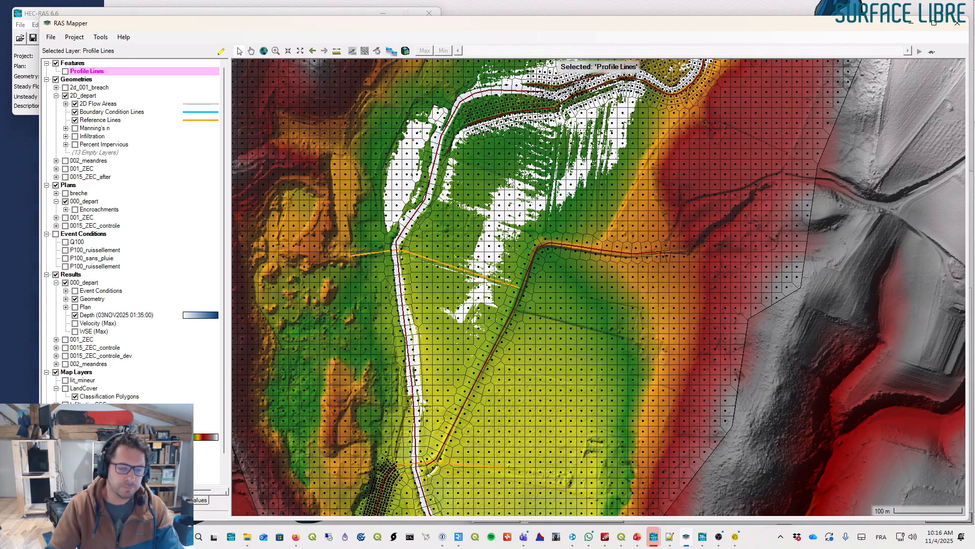
left_click_drag(510, 180, 498, 187)
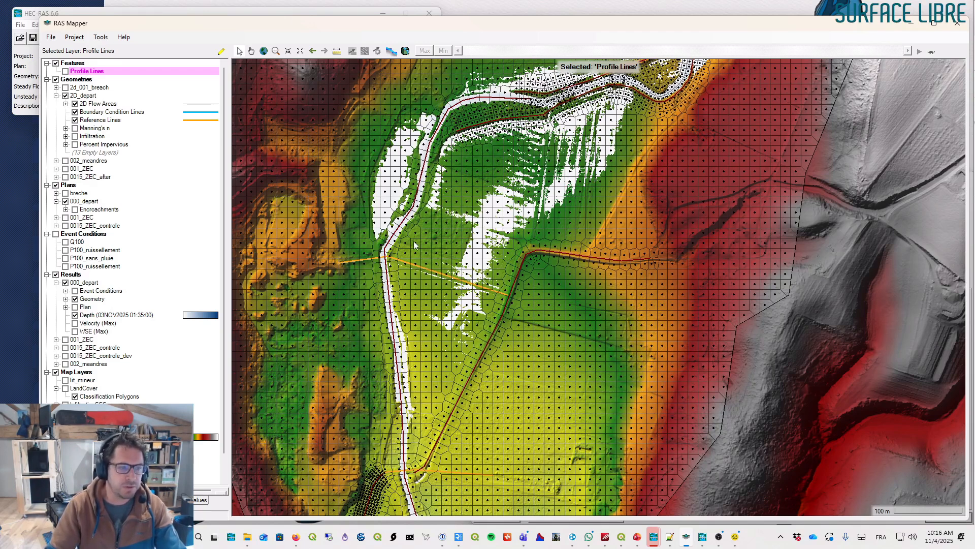
- Start editing the 2D_depart geometry
left_click(86, 96)
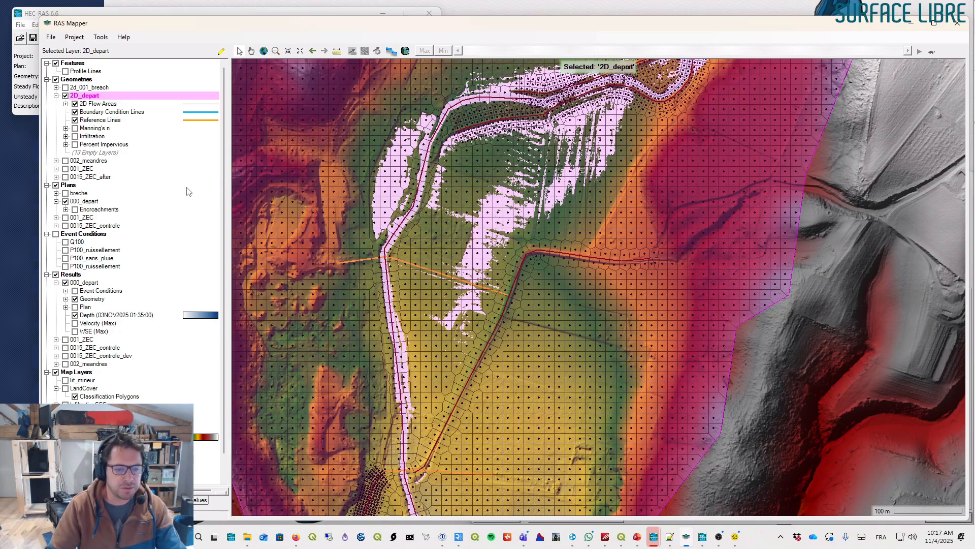
left_click(93, 121)
left_click(91, 96)
right_click(91, 95)
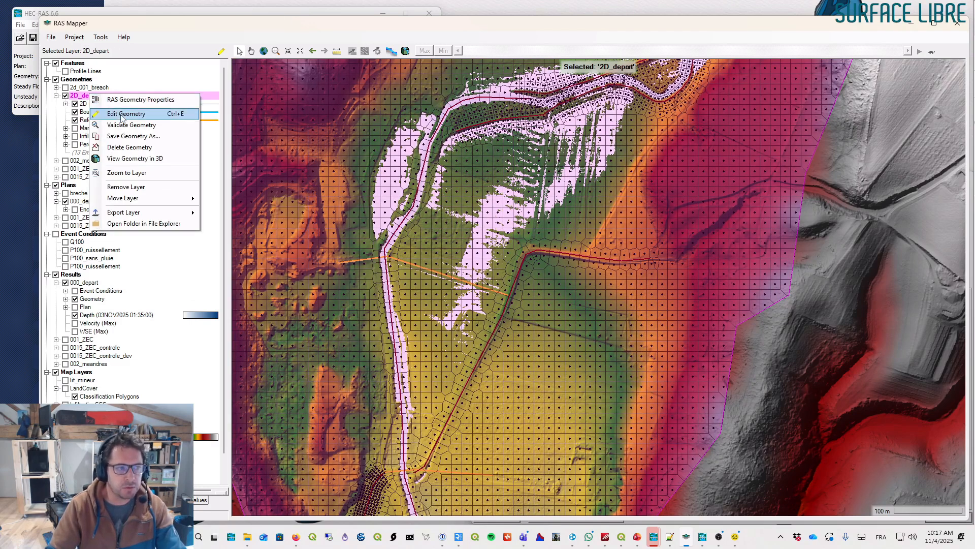
left_click(122, 115)
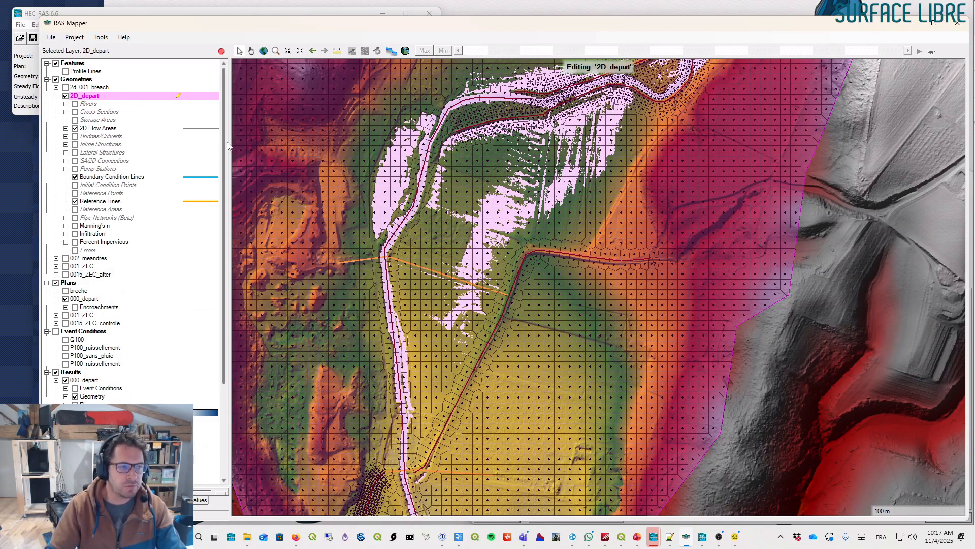
- Enable the Reference Points and Reference Areas layers and select Reference Areas for editing
left_click(75, 194)
left_click(103, 194)
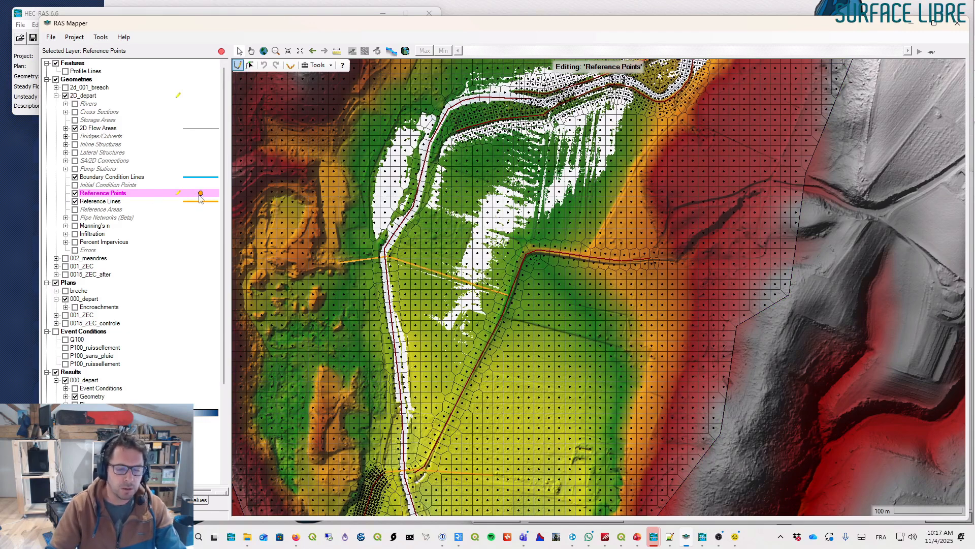
left_click(105, 203)
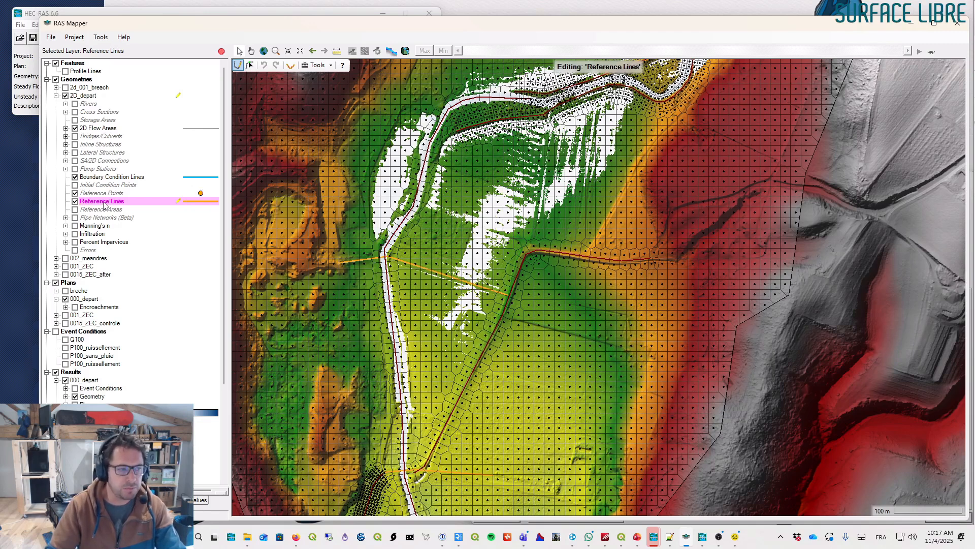
left_click(75, 209)
left_click(100, 209)
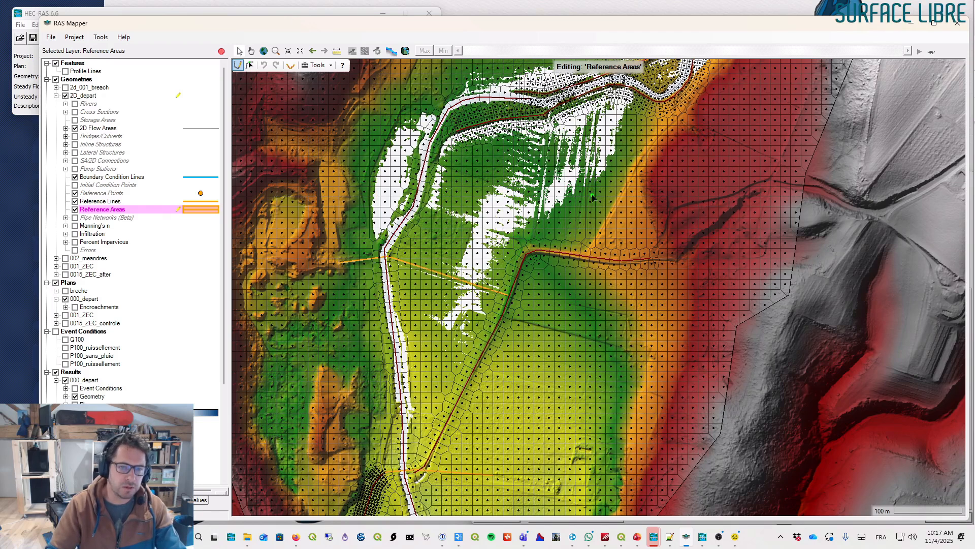
- Draw a reference area polygon enclosing the upper channel reach and its floodplain, naming it zec
left_click_drag(493, 195, 485, 244)
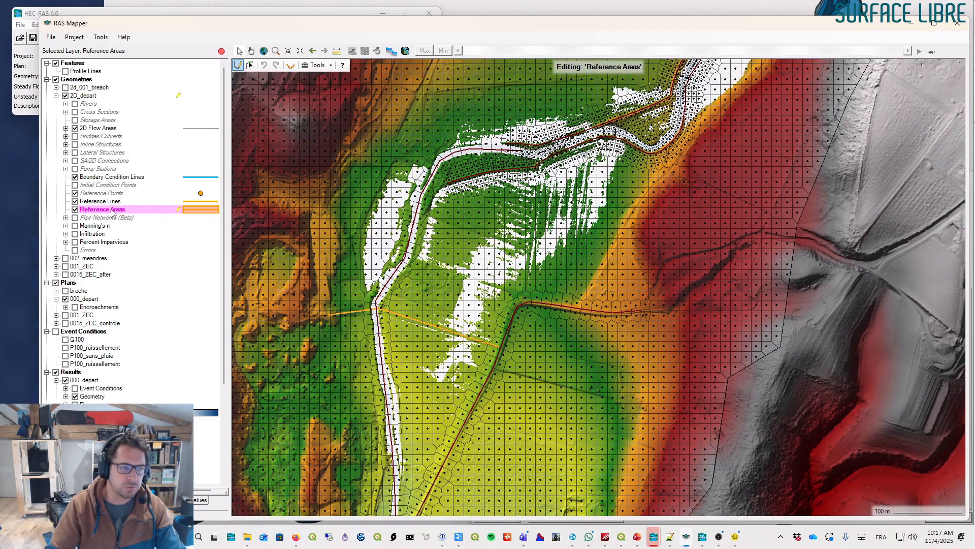
left_click_drag(380, 308, 331, 244)
double_click(331, 243)
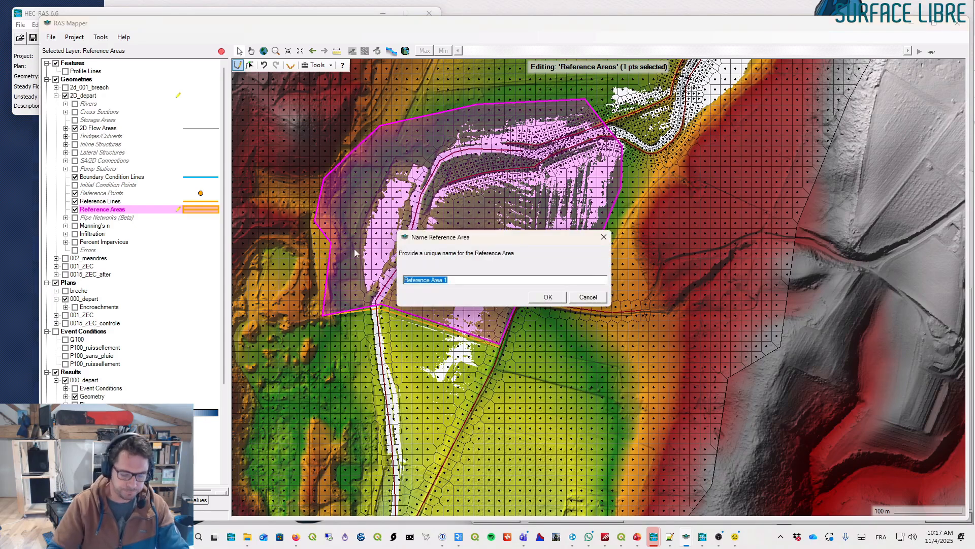
type("zec")
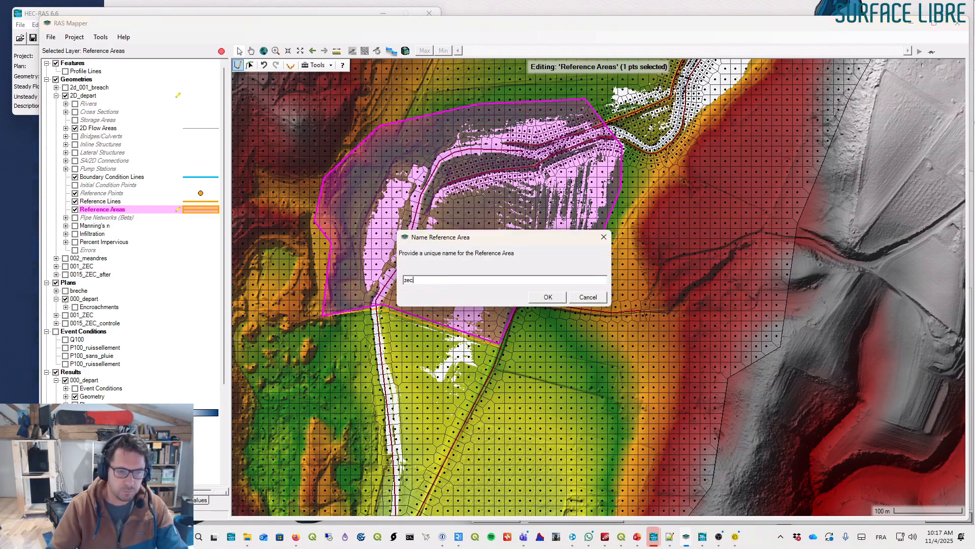
left_click(548, 298)
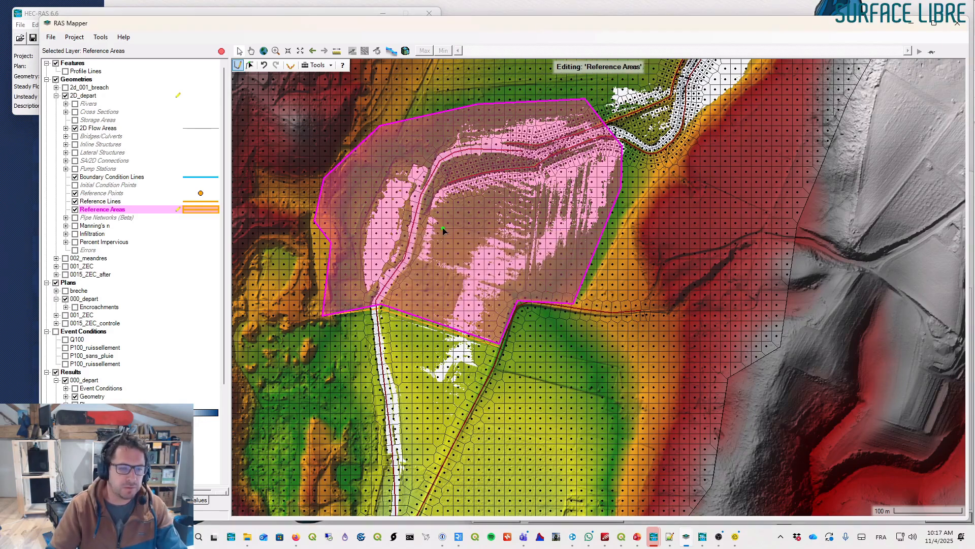
left_click_drag(423, 229, 437, 195)
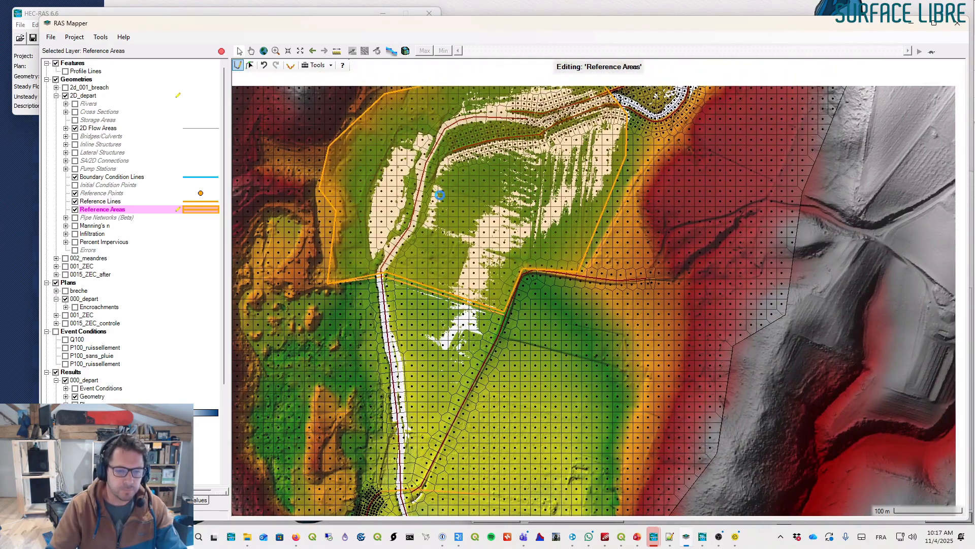
- Switch editing to the Reference Points layer and place a reference point in the upper floodplain named ZEC am
left_click(112, 202)
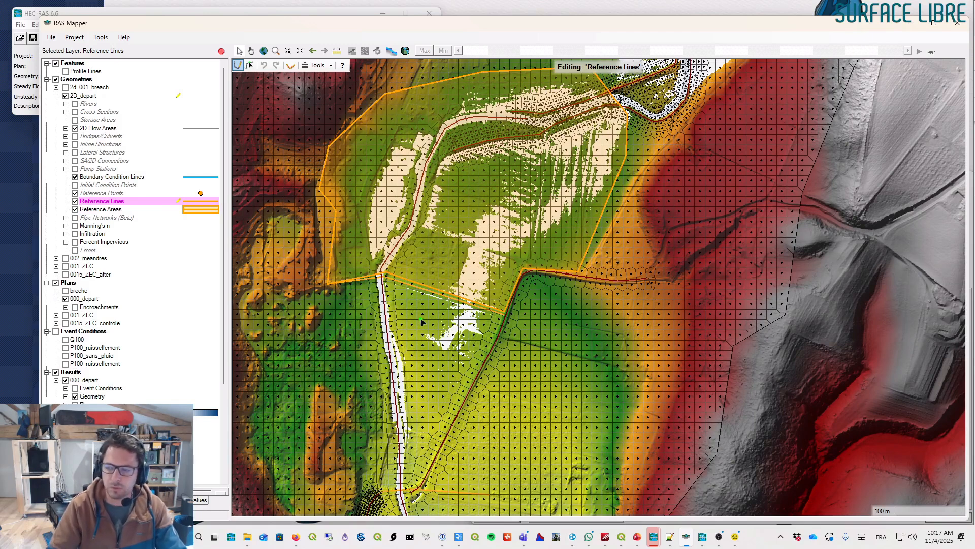
left_click(101, 194)
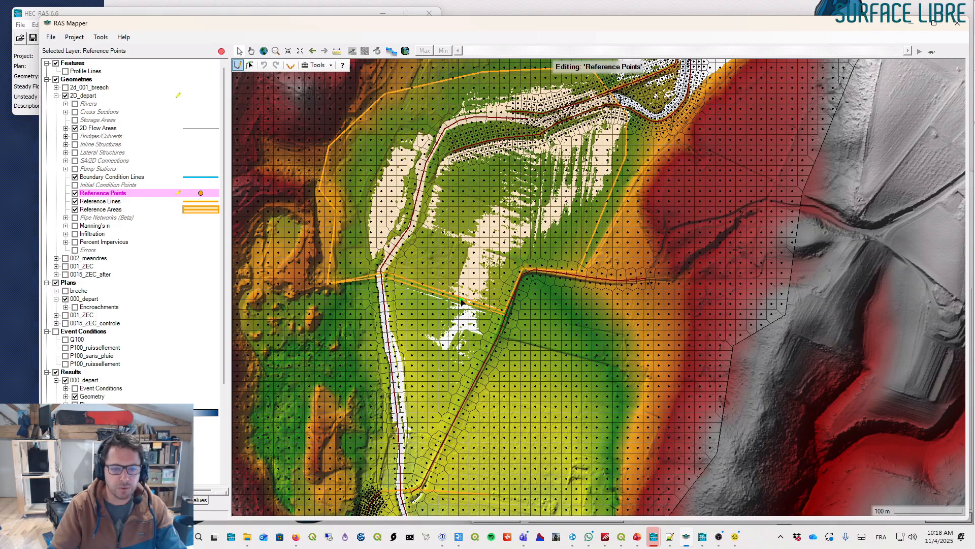
left_click(489, 235)
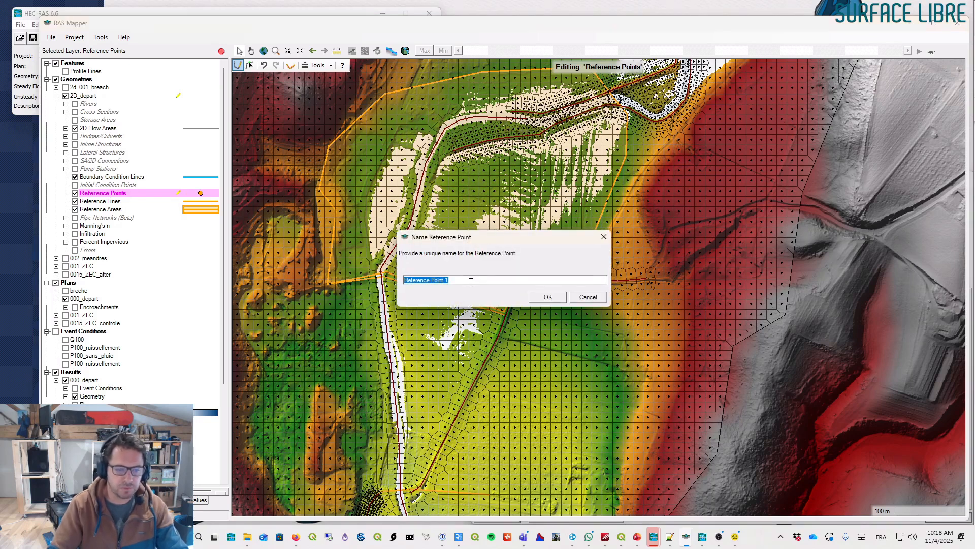
type("ZEC am")
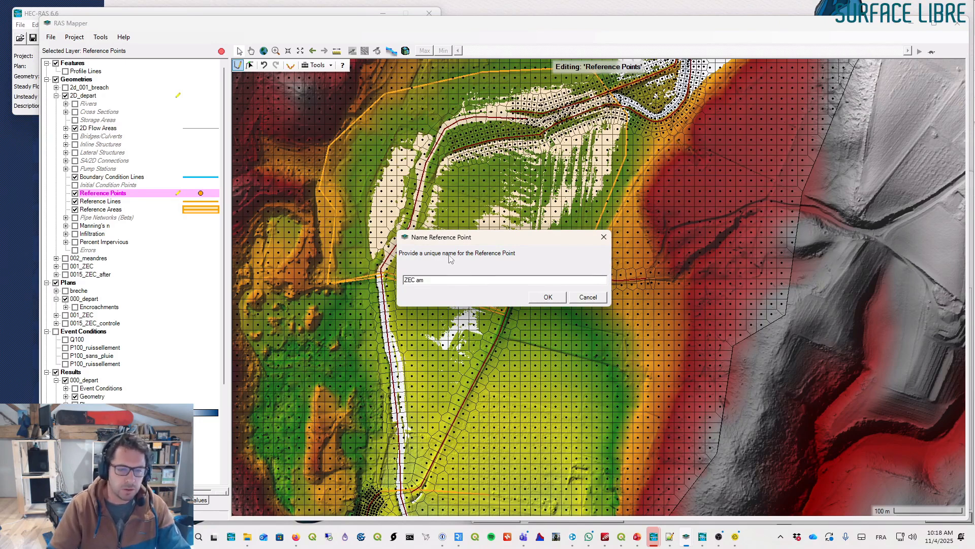
left_click(544, 298)
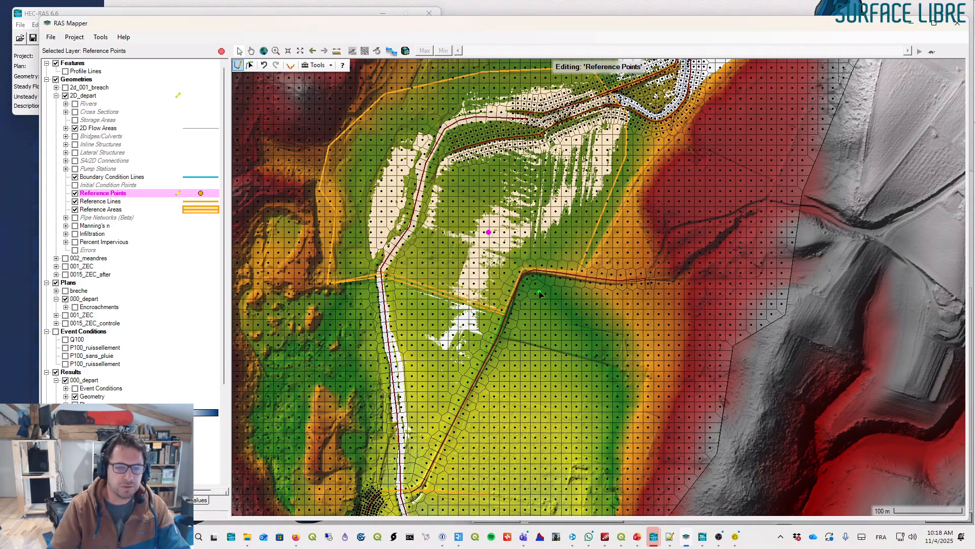
- Place a second reference point on the channel just downstream, naming it aval
left_click(383, 299)
type("aval")
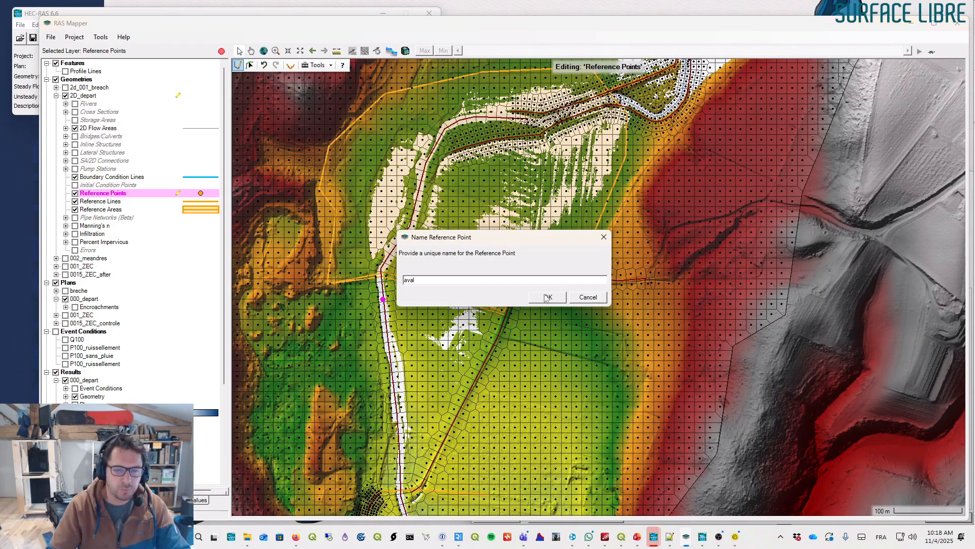
left_click(548, 297)
- Stop editing the 2D_depart geometry and save the edits
left_click_drag(465, 314, 468, 216)
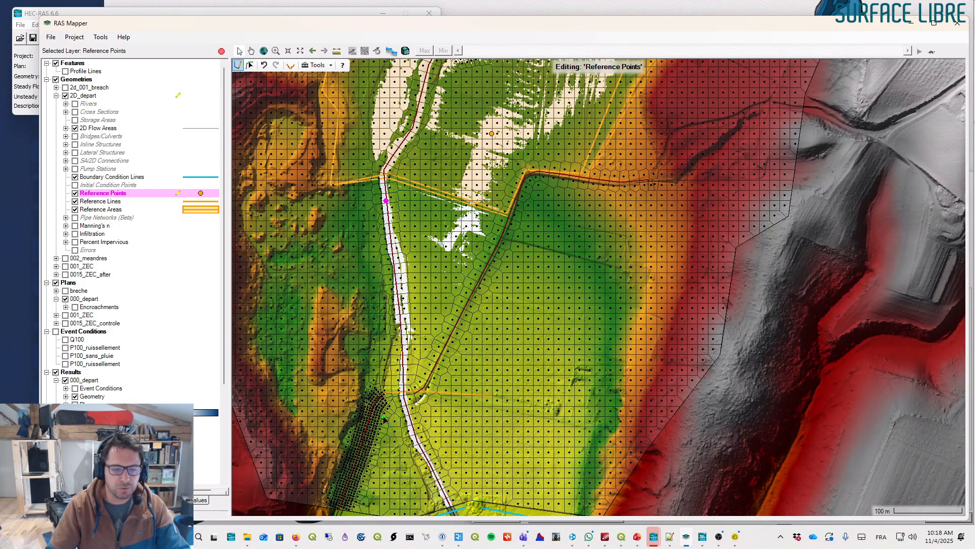
left_click_drag(435, 259, 436, 360)
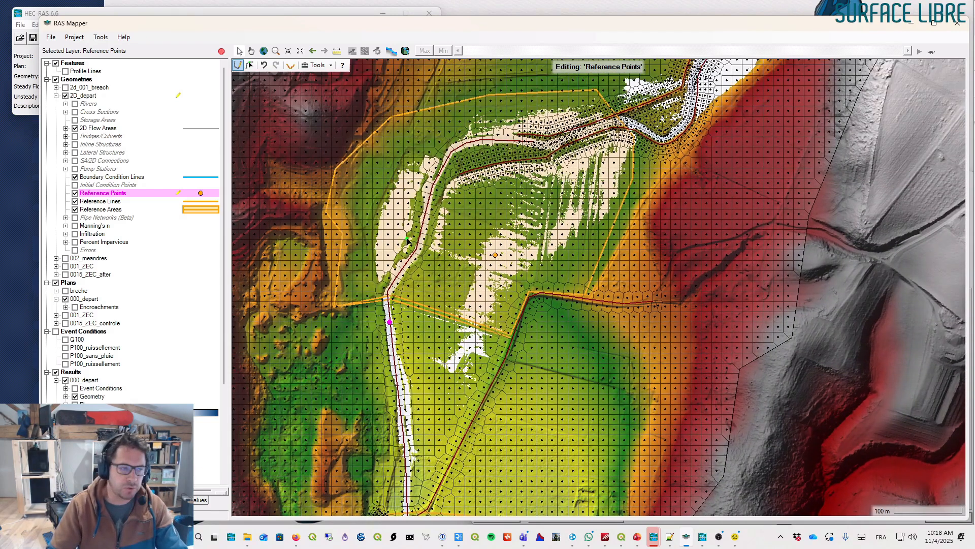
left_click_drag(408, 241, 438, 218)
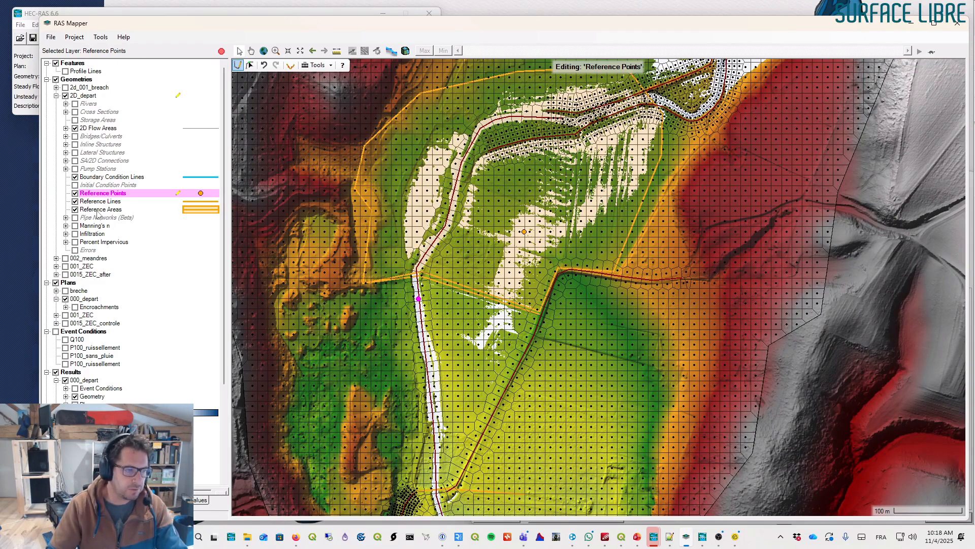
left_click(222, 51)
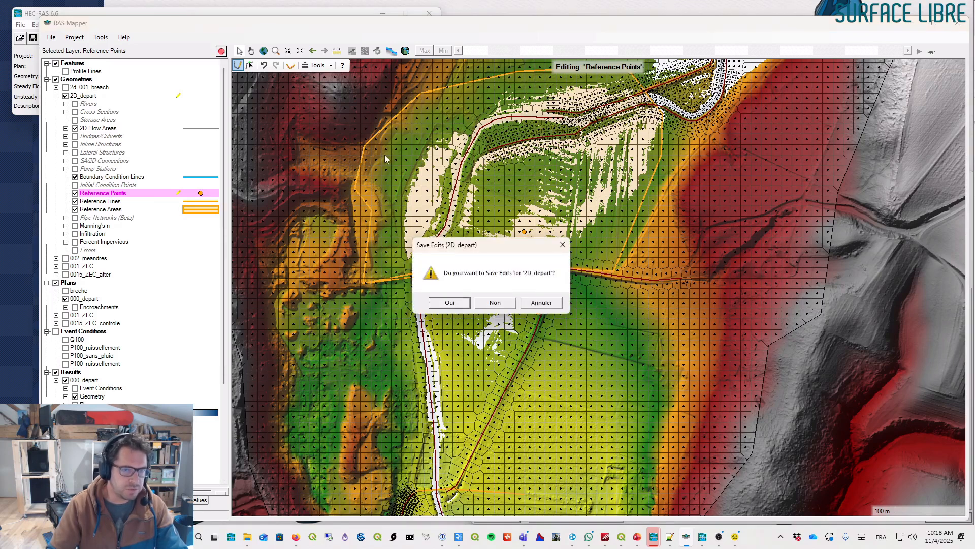
left_click(453, 307)
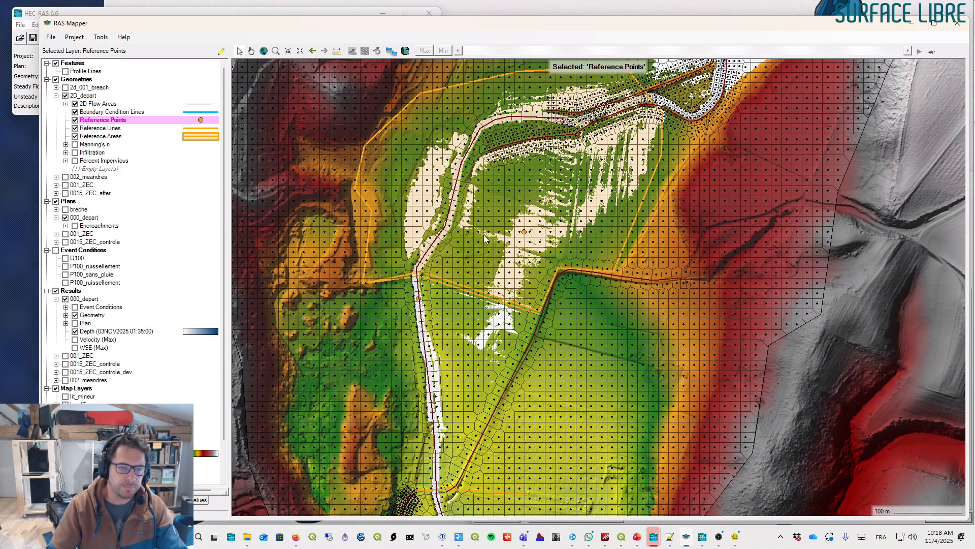
- Save the 2D_depart geometry as a new geometry named 2D_scenario_ZEC
left_click_drag(482, 236, 498, 237)
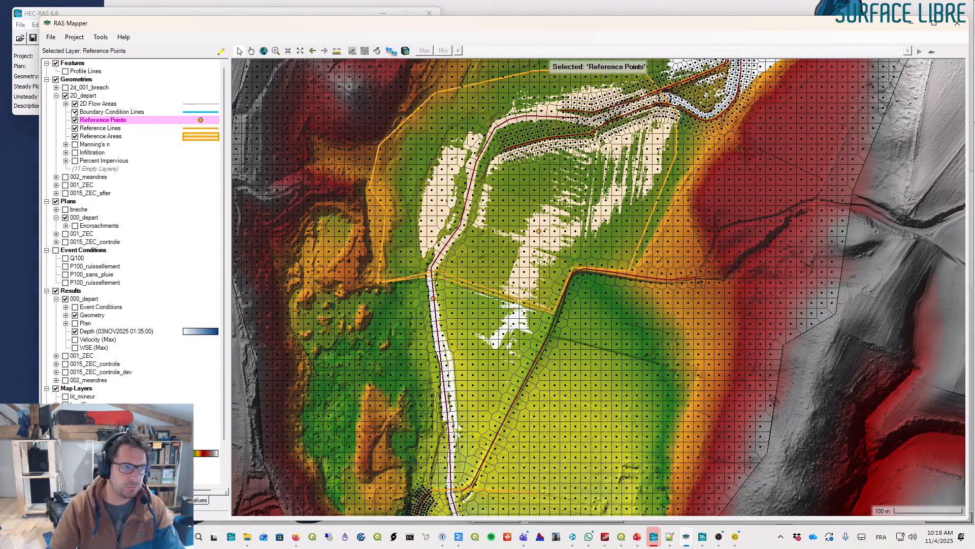
right_click(85, 98)
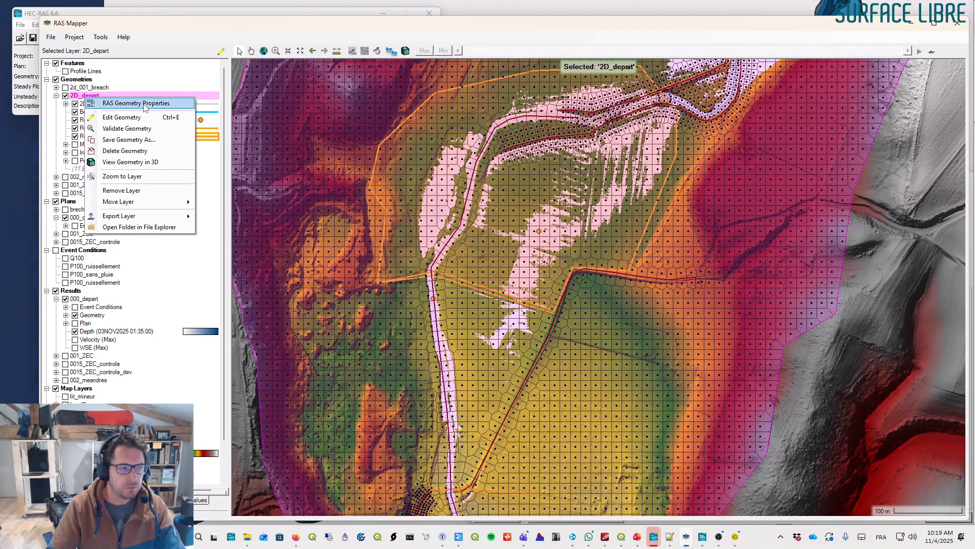
left_click(133, 140)
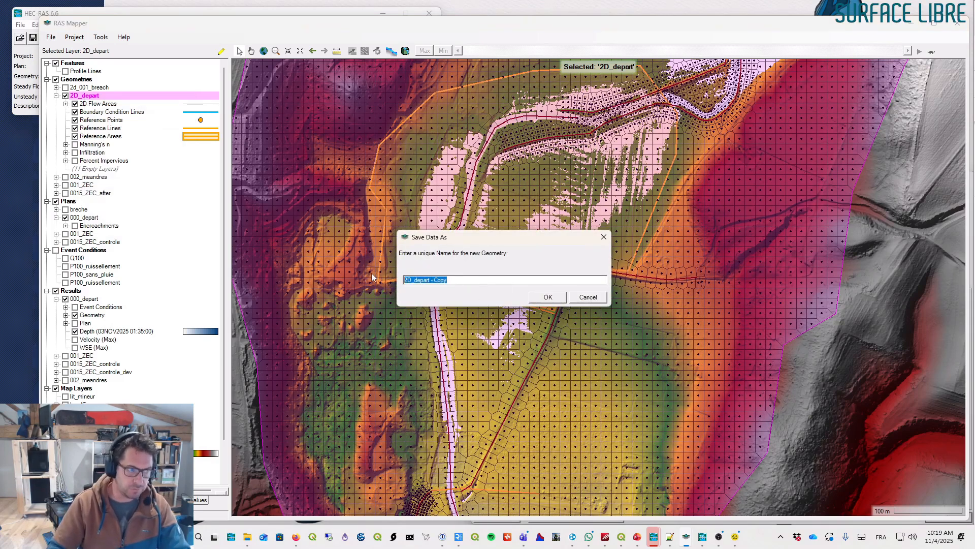
type("2D_sc")
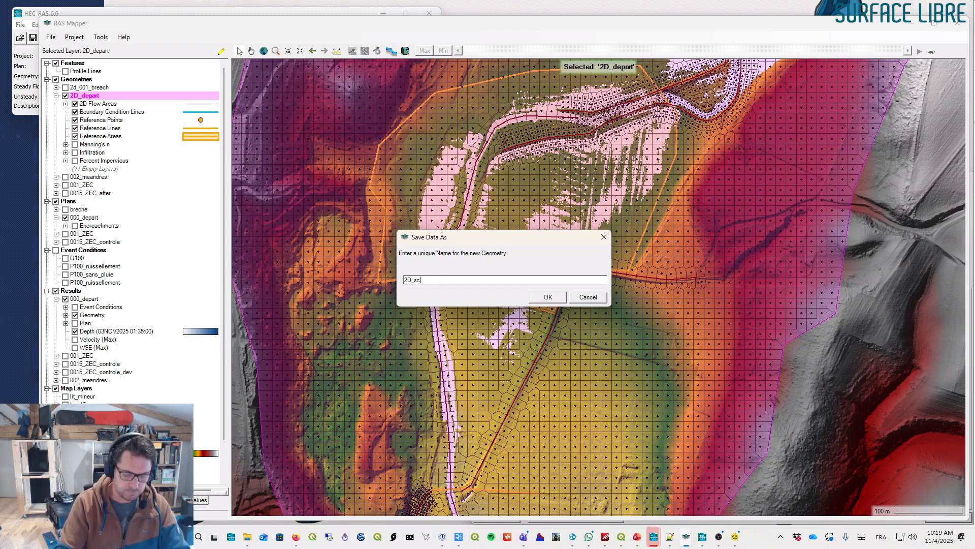
type("EC")
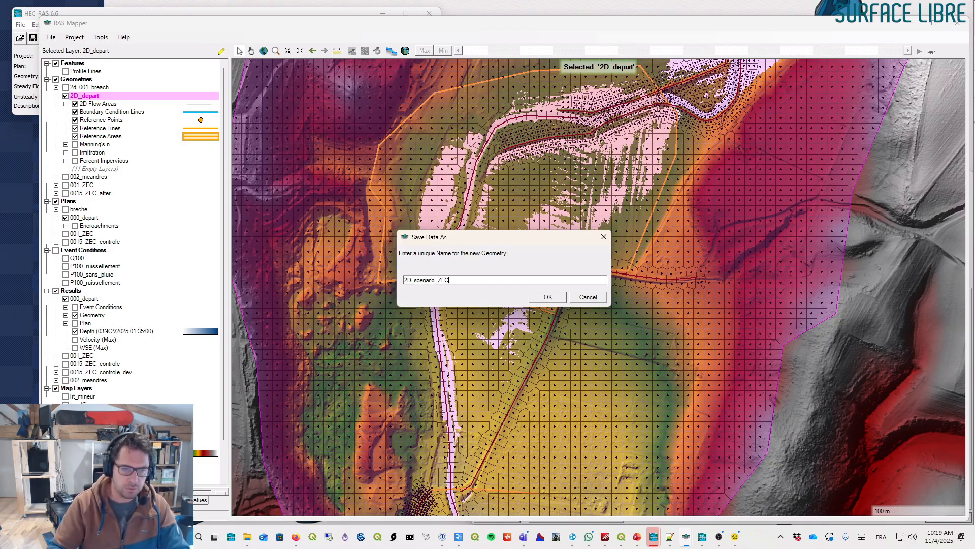
left_click(548, 300)
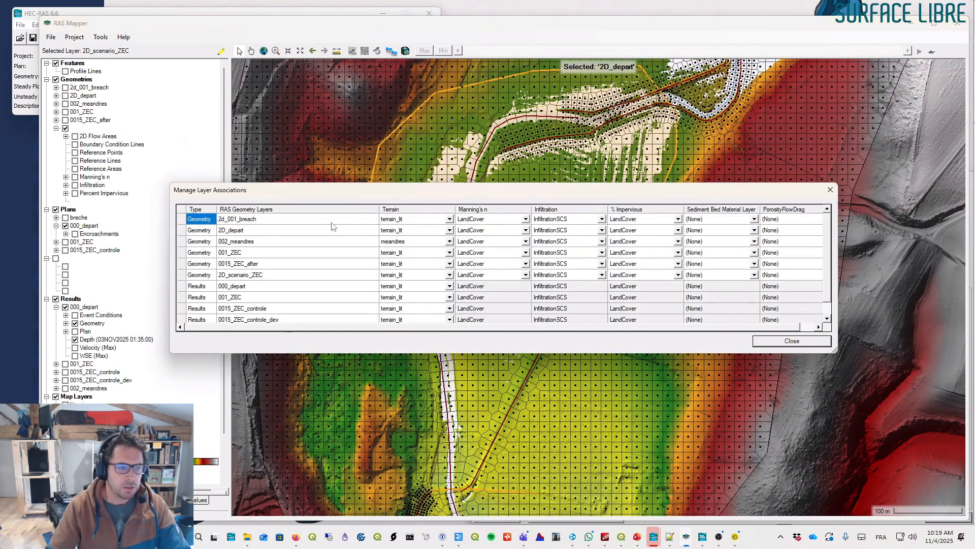
- Review the terrain and land cover associations of the geometry layers, including 2D_scenario_ZEC, and close the dialog
left_click_drag(482, 354, 482, 438)
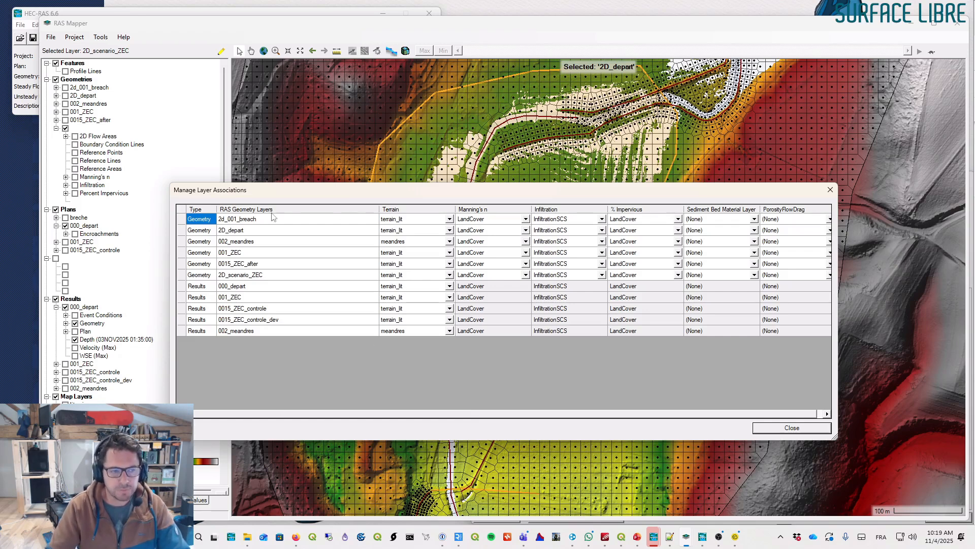
left_click(182, 220)
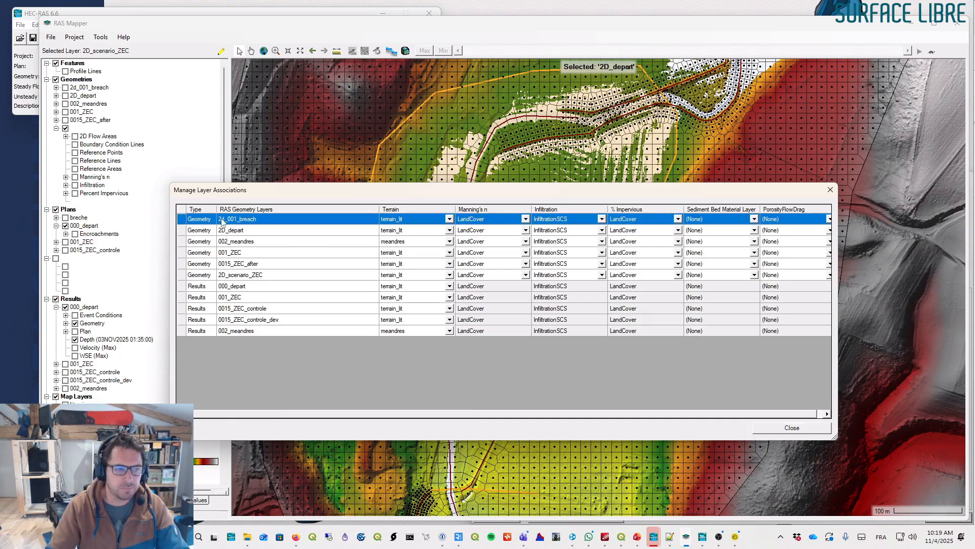
left_click(185, 277)
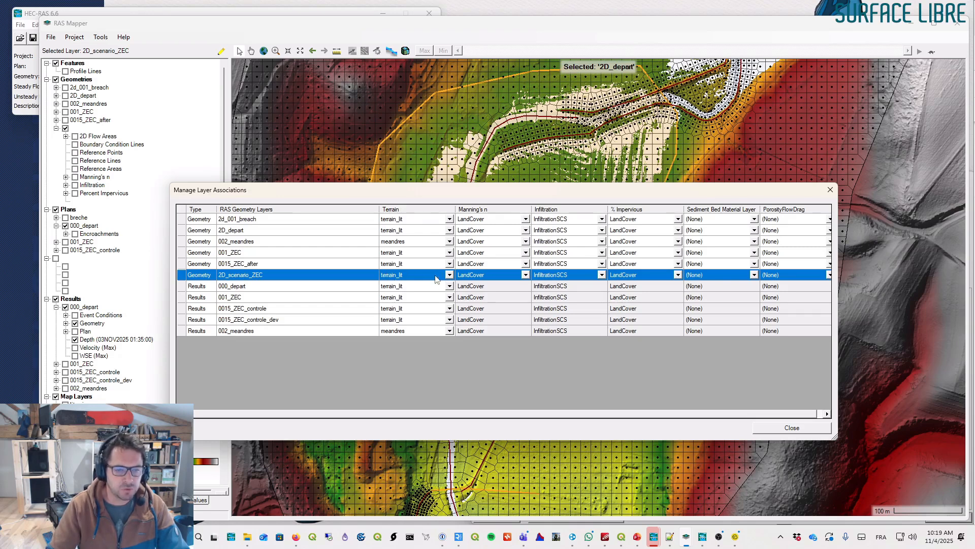
left_click(791, 428)
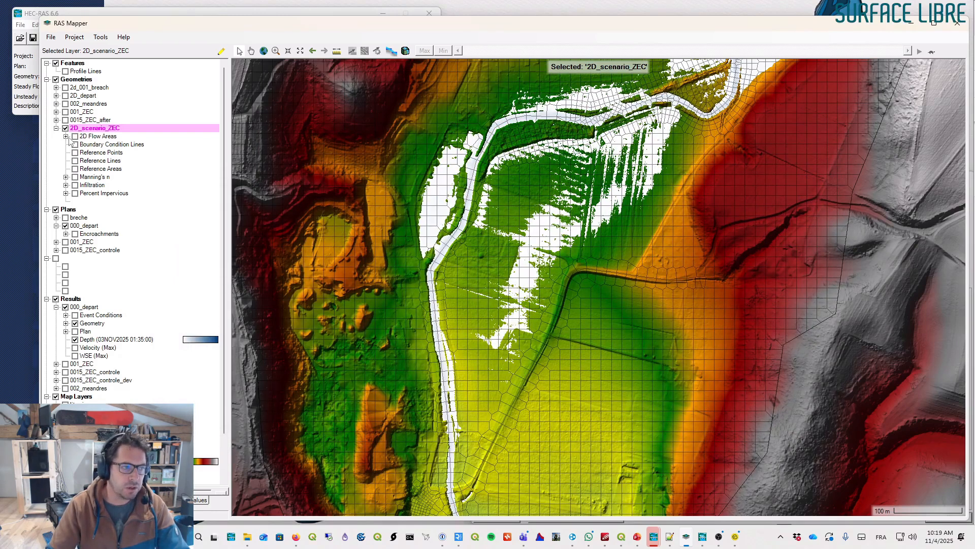
- Open the geometric data editor from the main HEC-RAS window
left_click(56, 128)
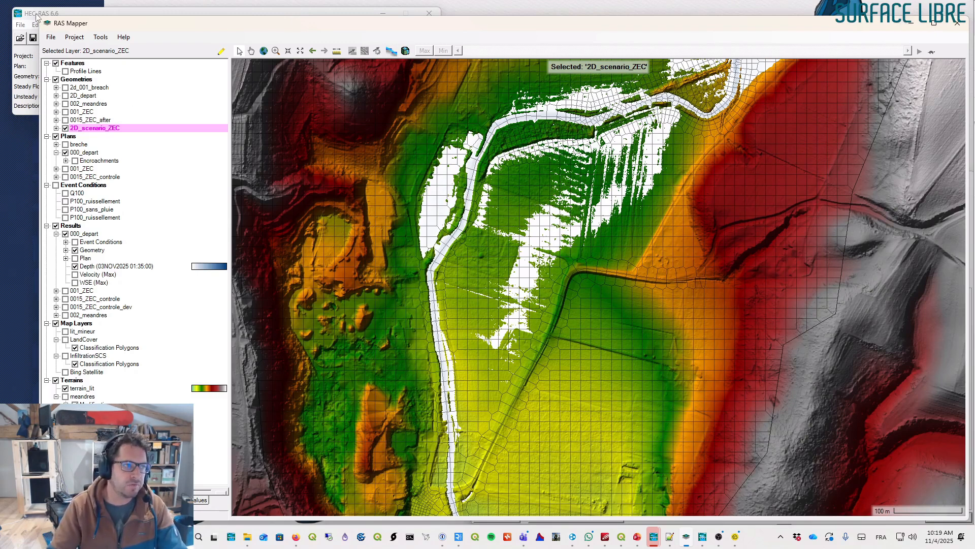
left_click(34, 14)
left_click(48, 41)
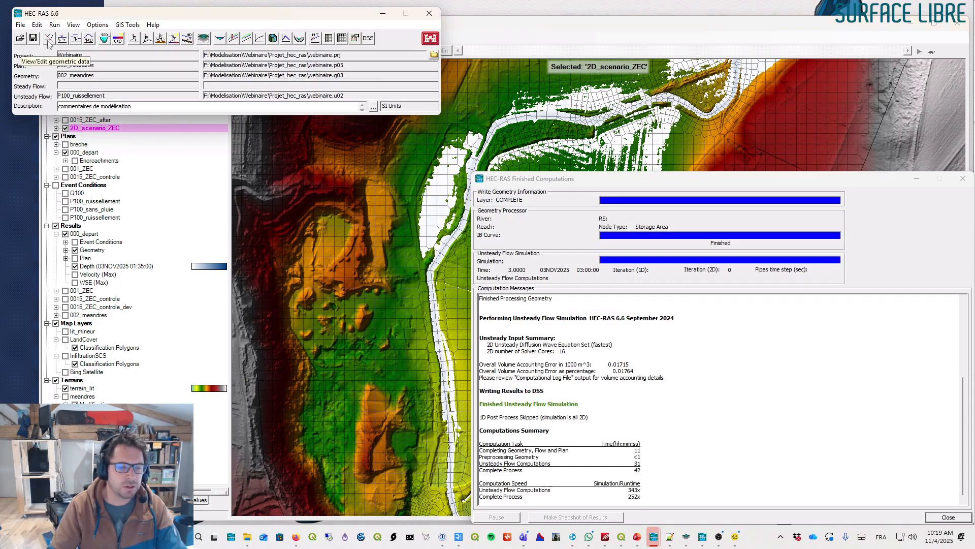
left_click_drag(638, 143, 553, 149)
left_click_drag(755, 213, 911, 213)
left_click_drag(367, 138, 12, 119)
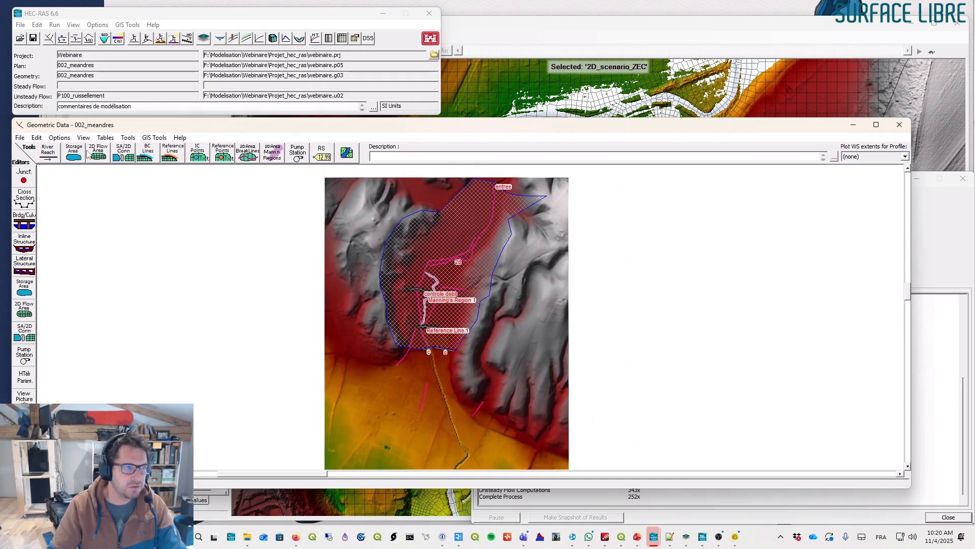
left_click_drag(672, 488, 672, 523)
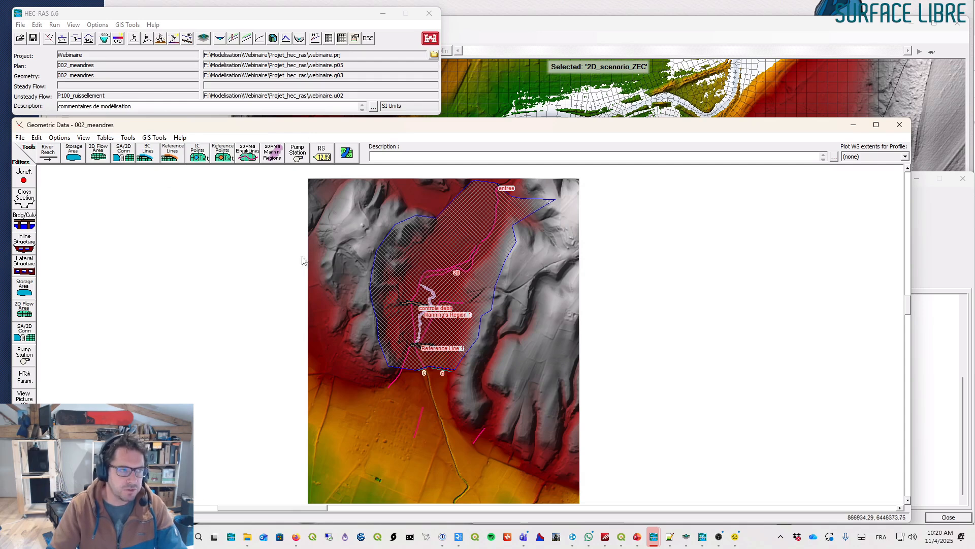
- Open the 2D_scenario_ZEC geometry in the geometric data editor, zoomed on the controle debit connection
left_click(20, 138)
left_click(25, 160)
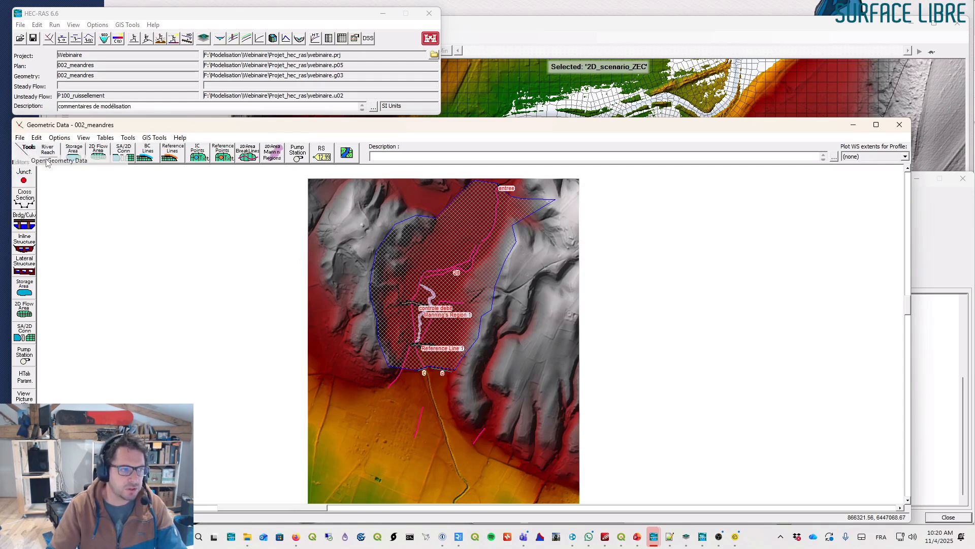
left_click(296, 235)
double_click(294, 237)
right_click(461, 272)
left_click(486, 279)
left_click_drag(369, 261, 485, 322)
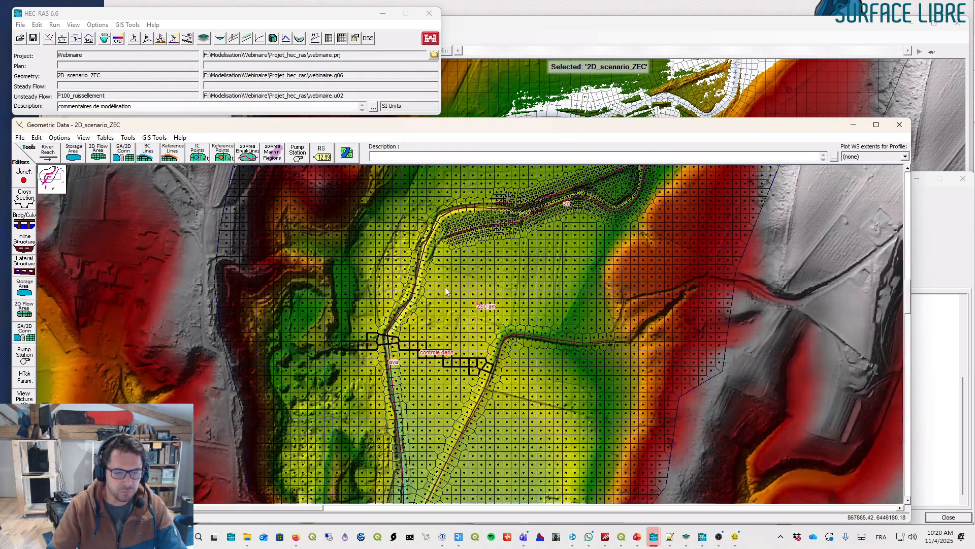
right_click(464, 296)
left_click(502, 302)
left_click_drag(282, 281, 573, 397)
right_click(539, 307)
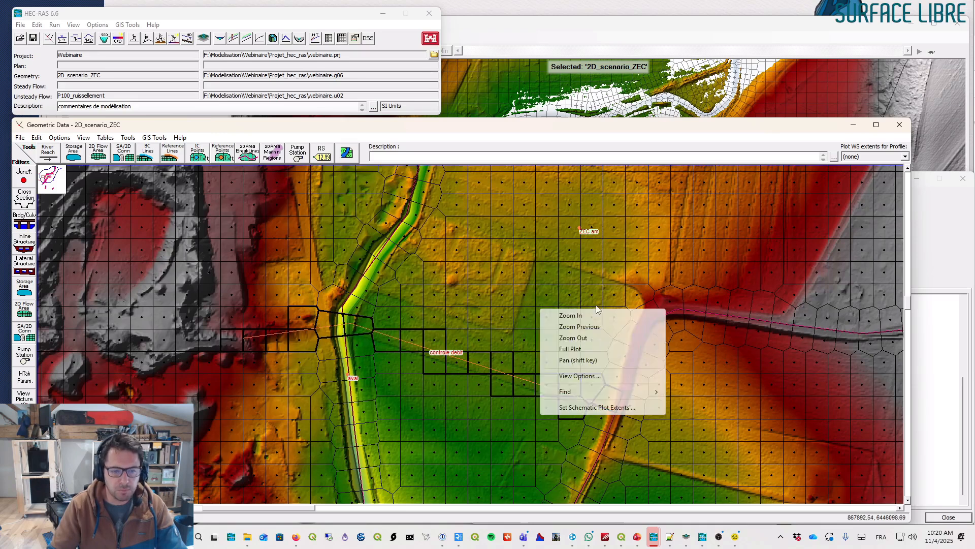
left_click(658, 130)
left_click_drag(658, 130, 697, 91)
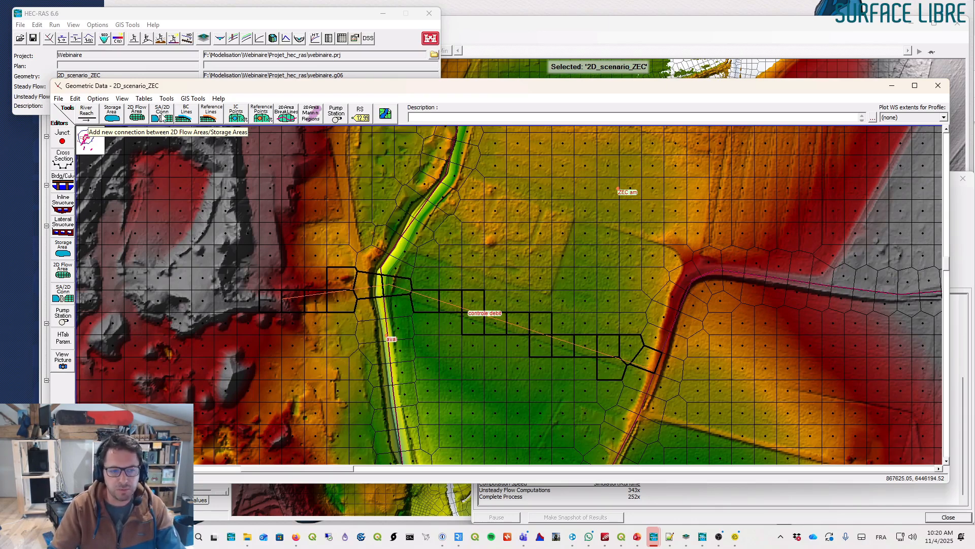
left_click(162, 118)
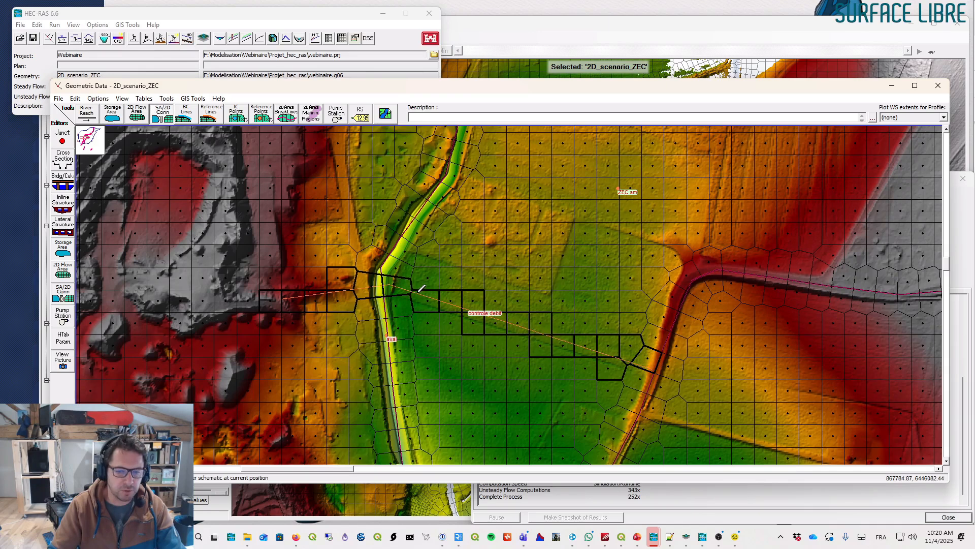
left_click(634, 362)
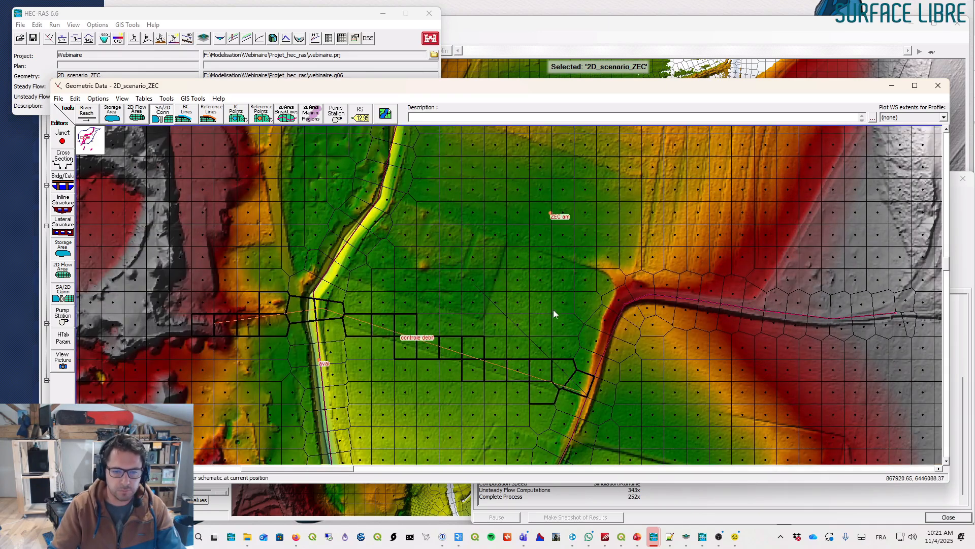
double_click(534, 315)
type("ZEC am")
left_click(555, 173)
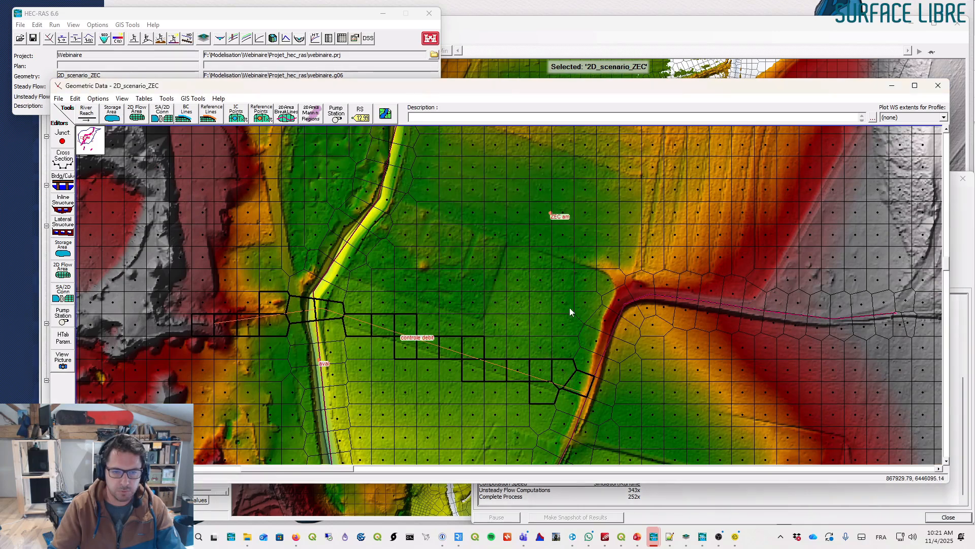
- Draw a new SA/2D connection across the valley alongside the controle debit line, naming it zec
left_click(167, 121)
left_click(595, 389)
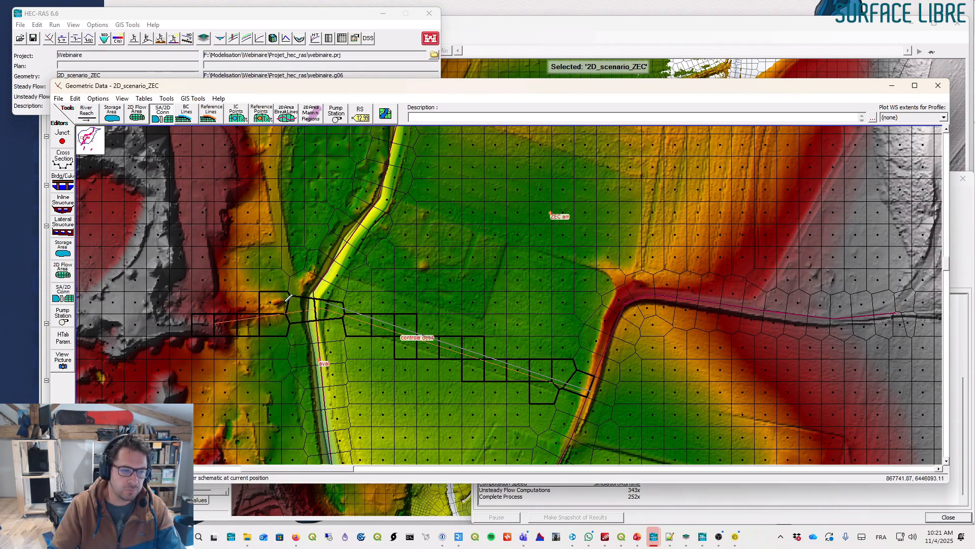
double_click(208, 315)
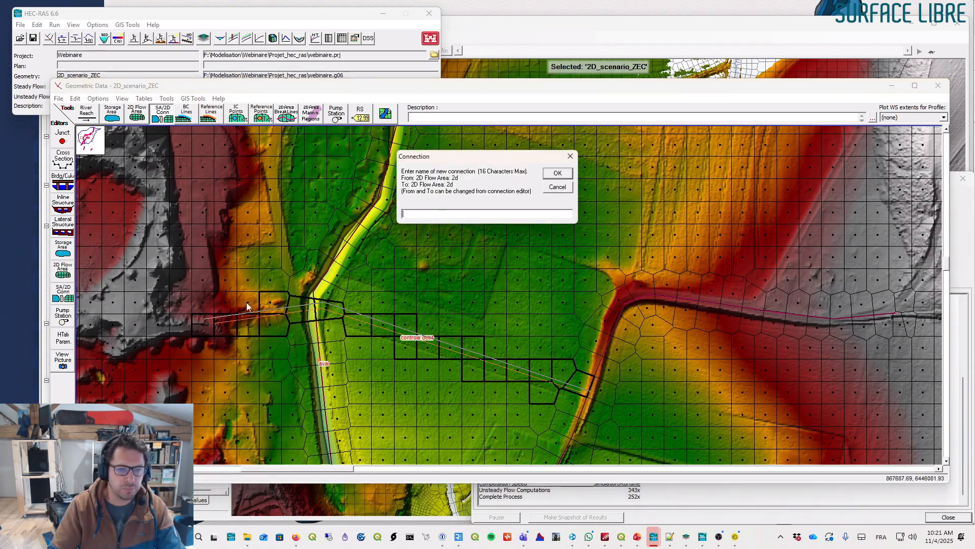
type("zec")
key("Return")
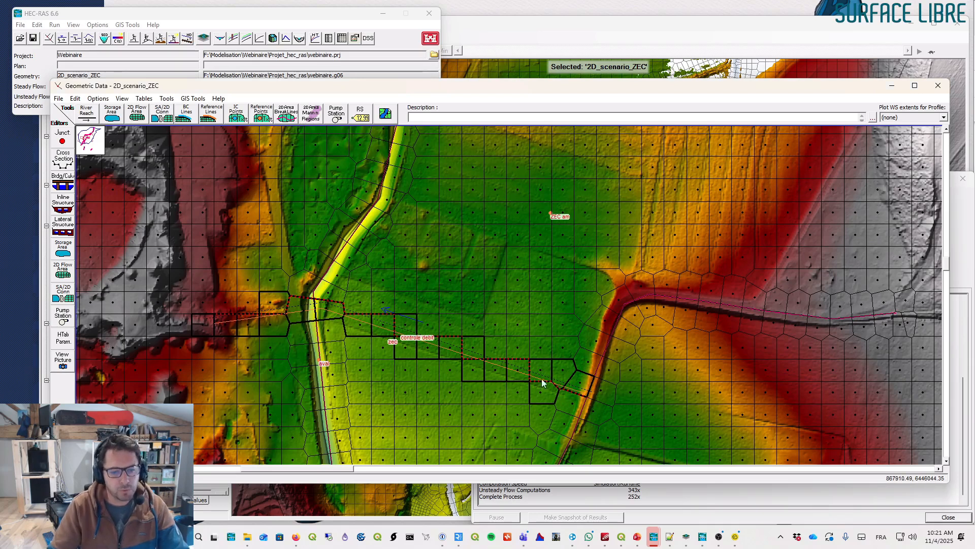
- Open the connection editor for the zec connection
right_click(402, 330)
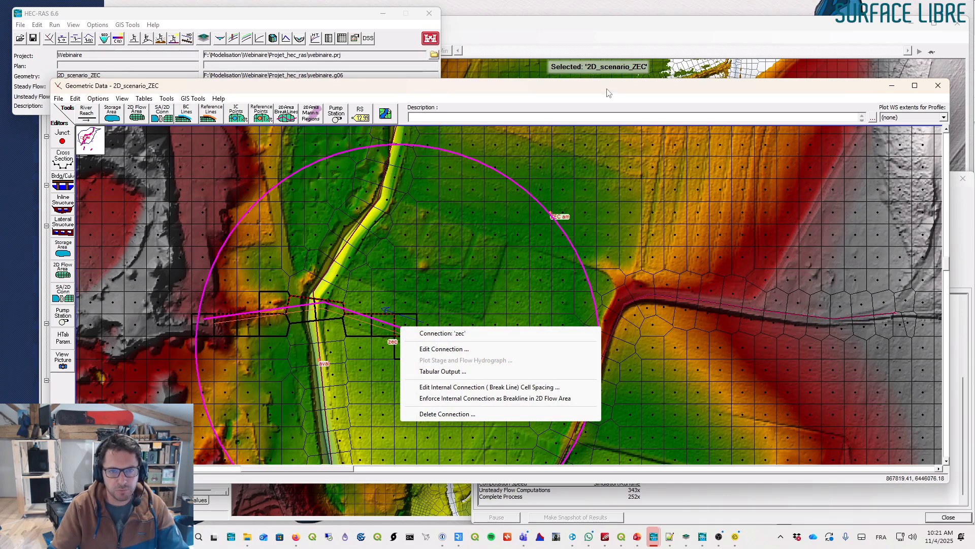
left_click(437, 349)
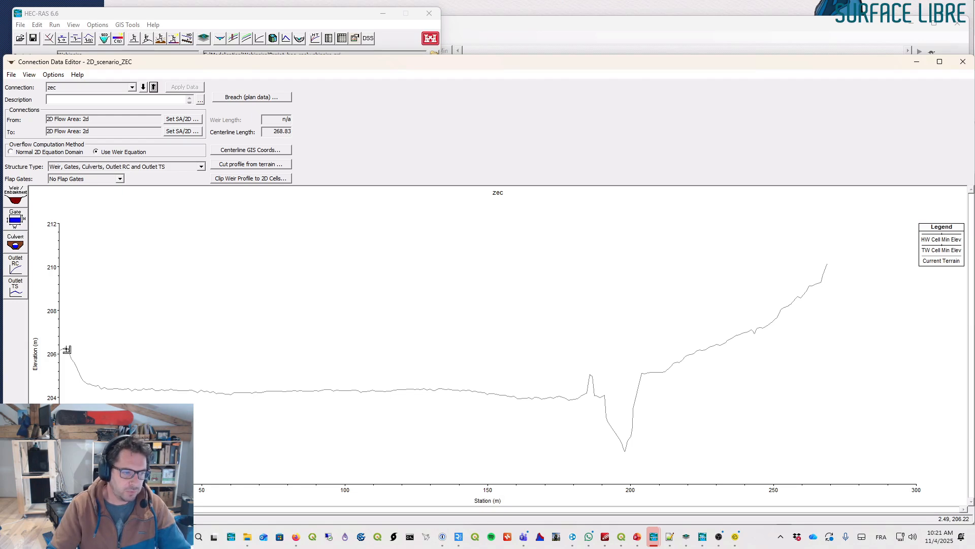
- Trace a measure line along a level crest at about 206.3 m that rises up the right bank slope
left_click_drag(67, 349, 709, 349)
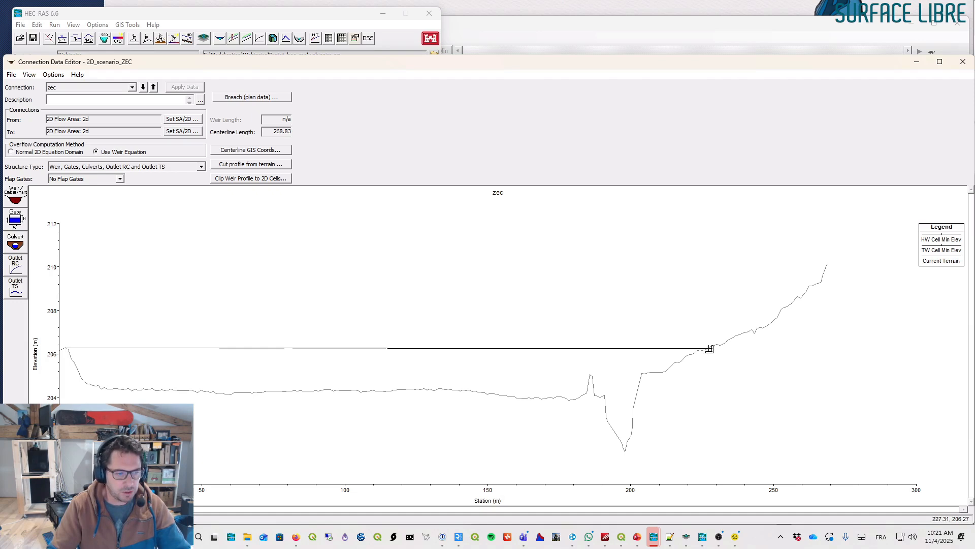
left_click(710, 349)
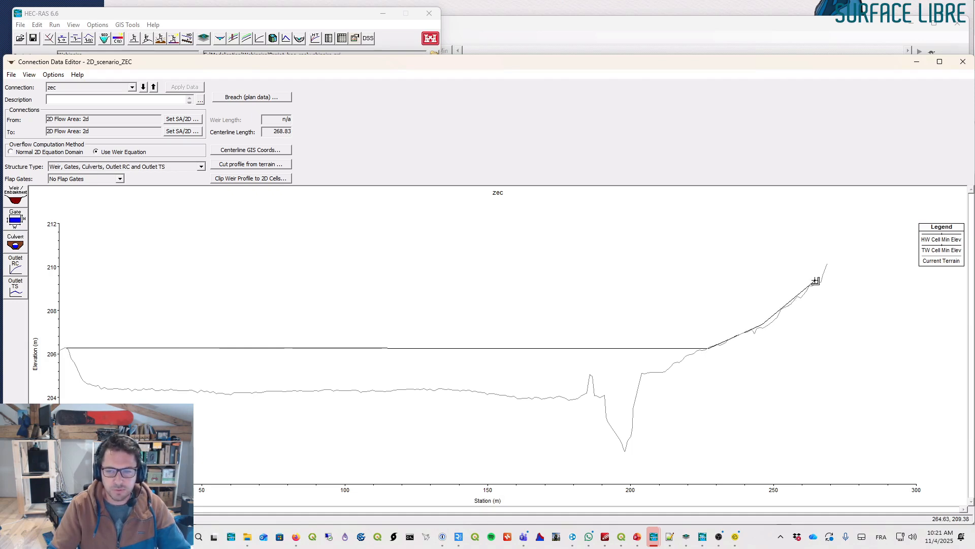
double_click(830, 263)
left_click_drag(869, 264, 610, 212)
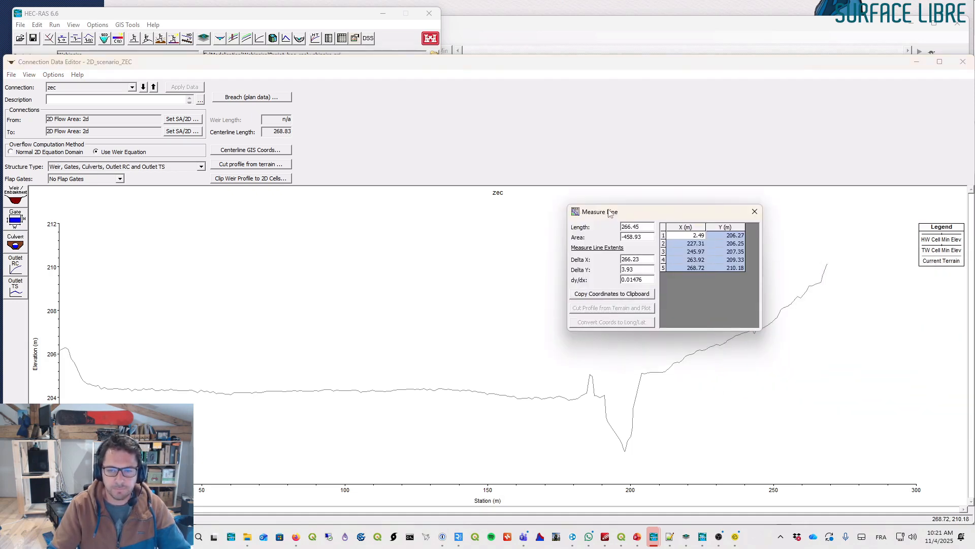
left_click(664, 232)
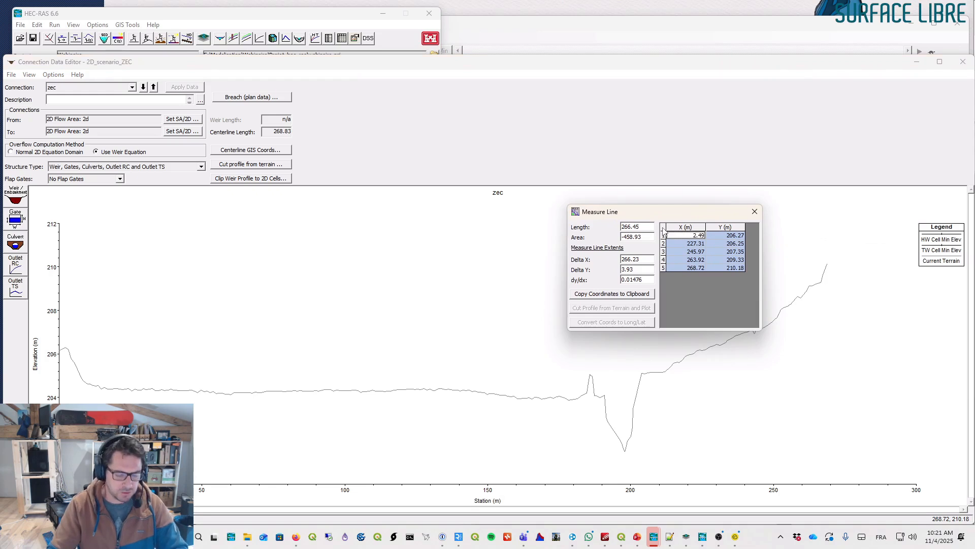
left_click(754, 212)
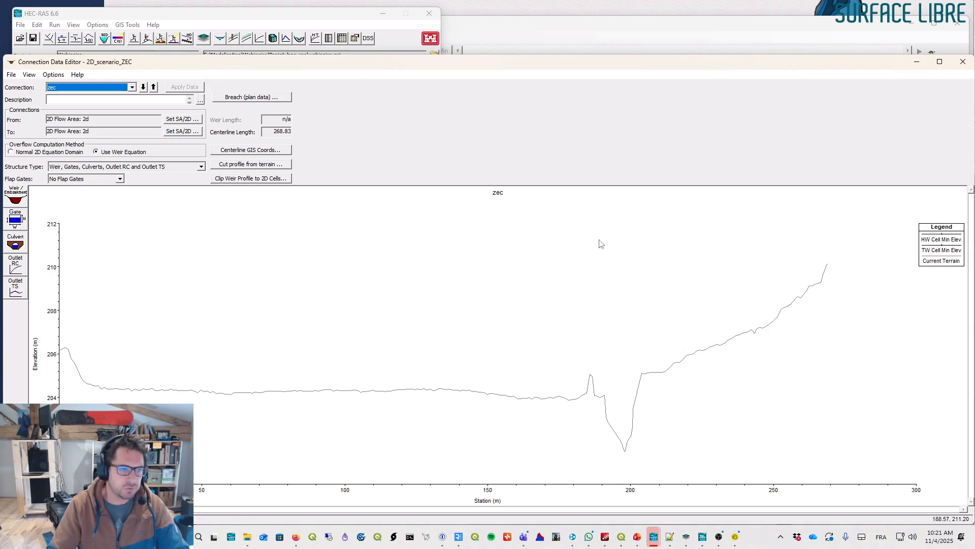
left_click(15, 198)
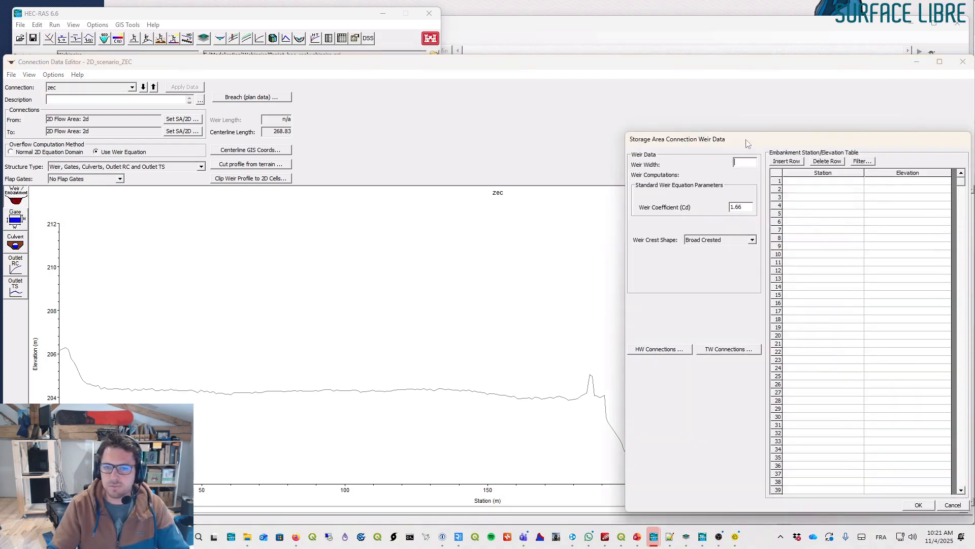
left_click_drag(747, 142, 626, 124)
left_click(655, 158)
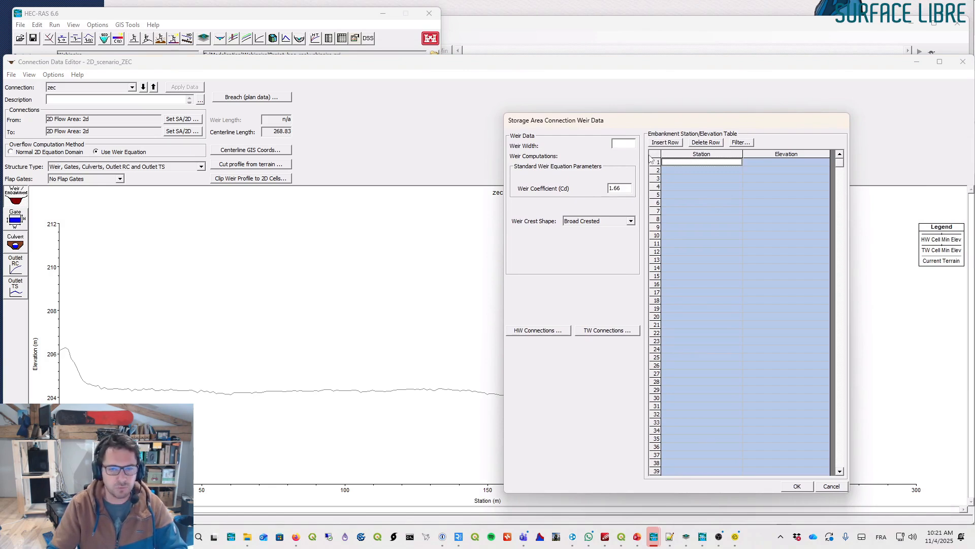
left_click(831, 486)
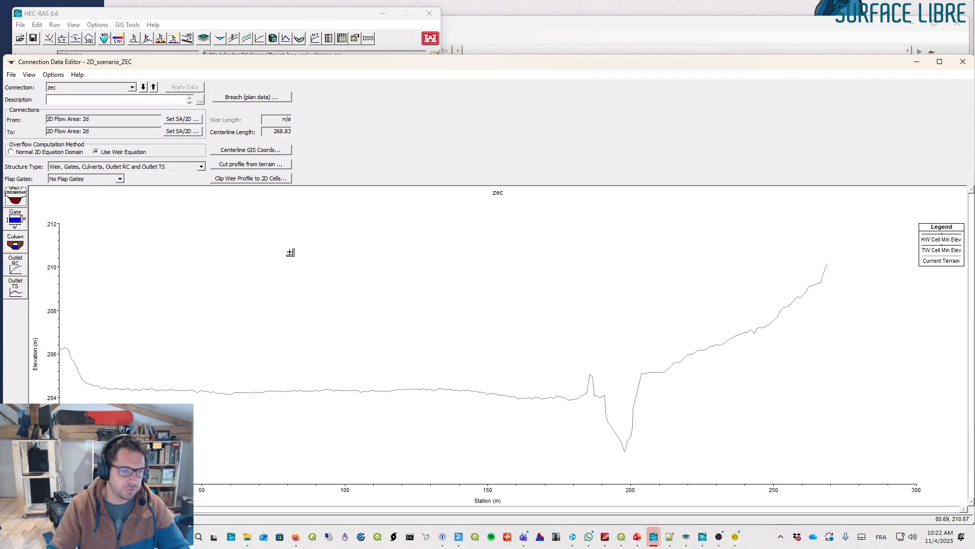
- Redraw the five-point crest measure line at about 206.3 m up the right bank and copy its coordinates
left_click(70, 348)
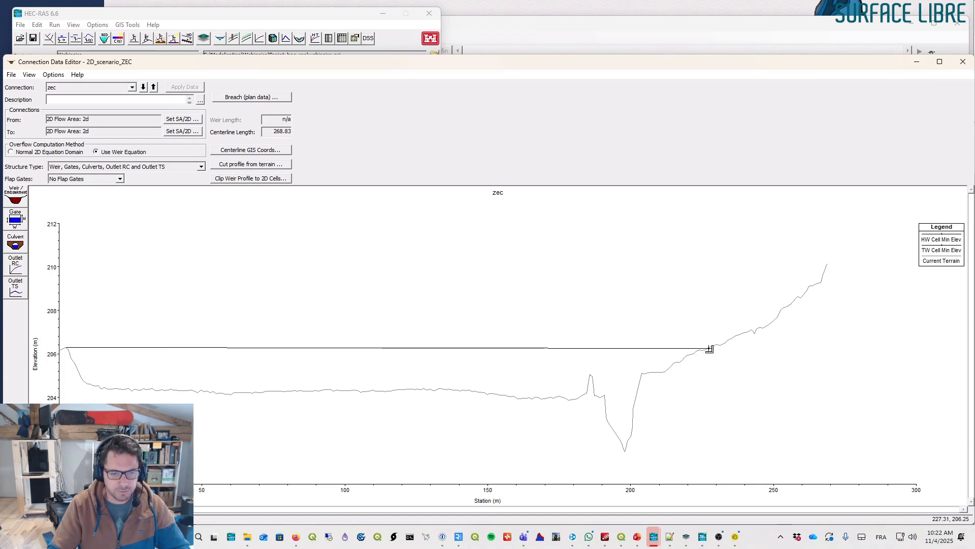
left_click(760, 330)
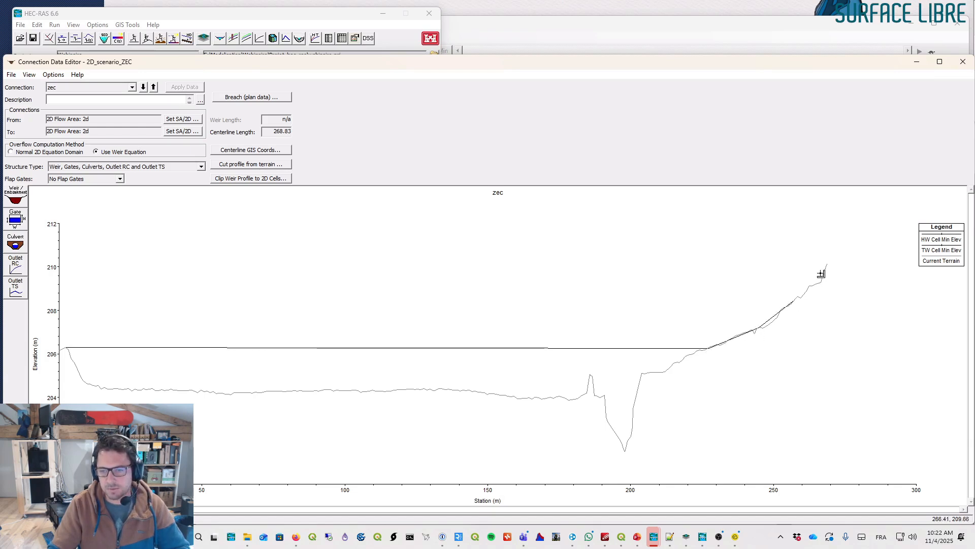
double_click(827, 265)
left_click_drag(863, 239, 627, 239)
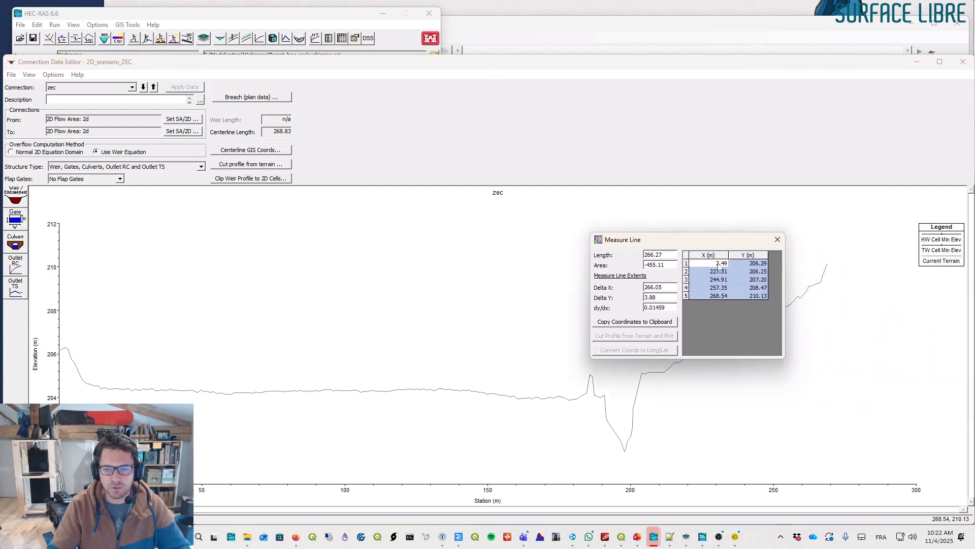
left_click_drag(741, 293, 749, 302)
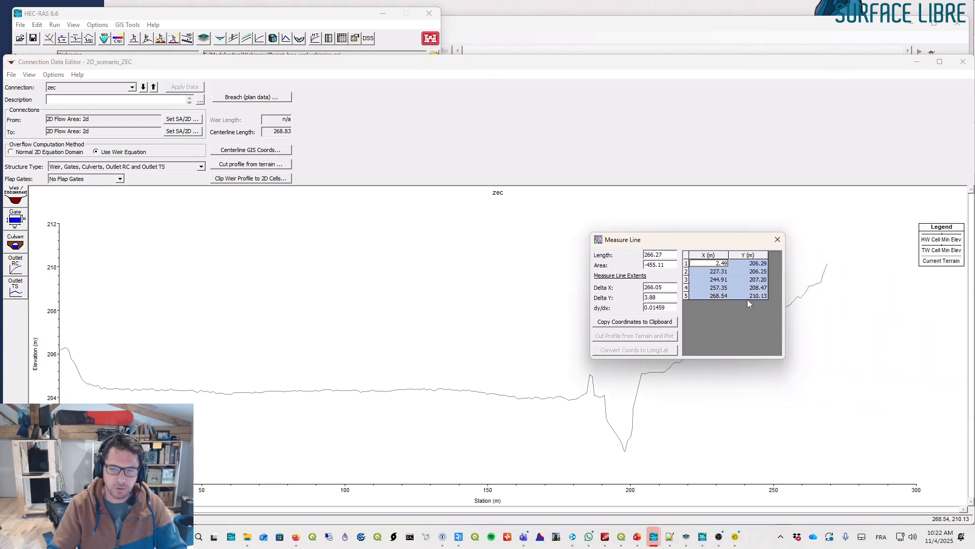
left_click(777, 239)
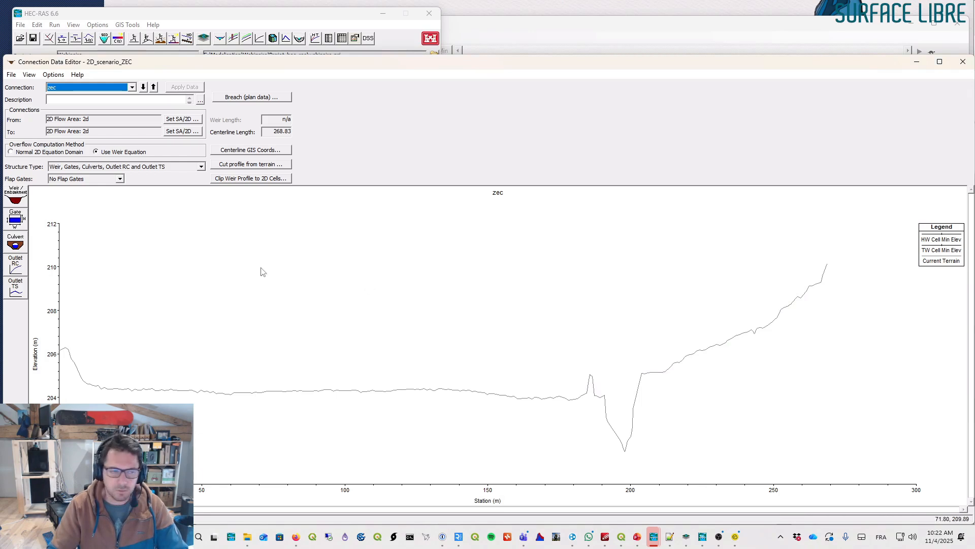
- Paste the measured coordinates into the weir embankment station/elevation table, setting the first station to 0 and the last to 268.83
left_click(21, 194)
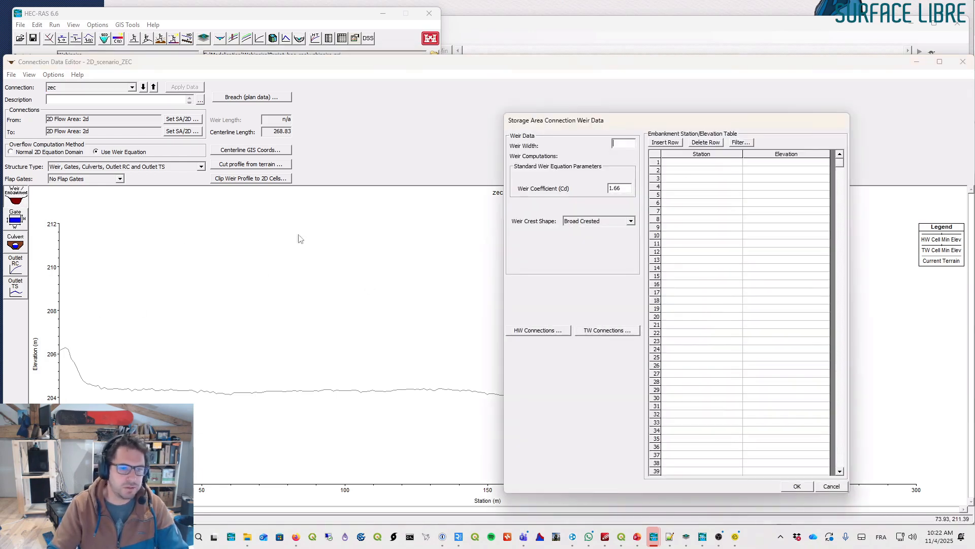
left_click(653, 157)
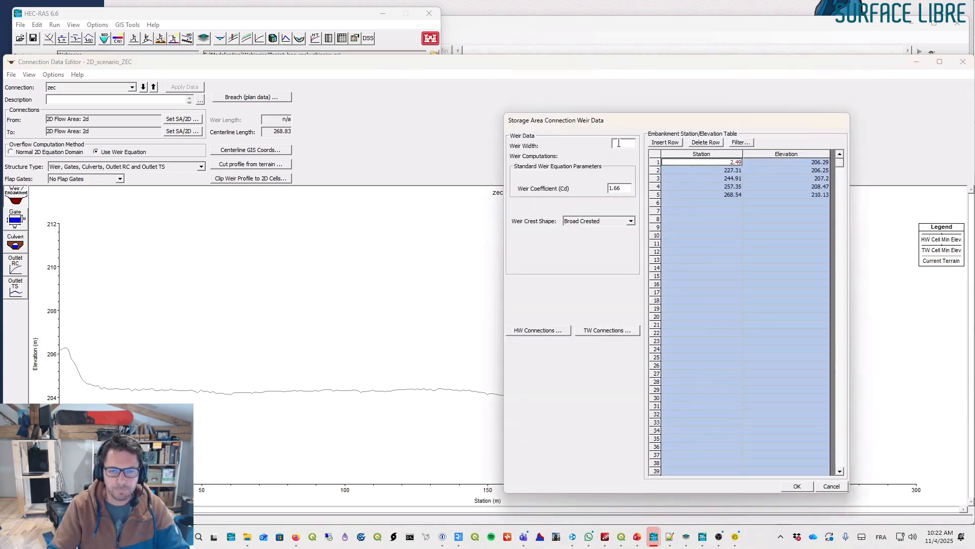
left_click_drag(717, 163, 759, 204)
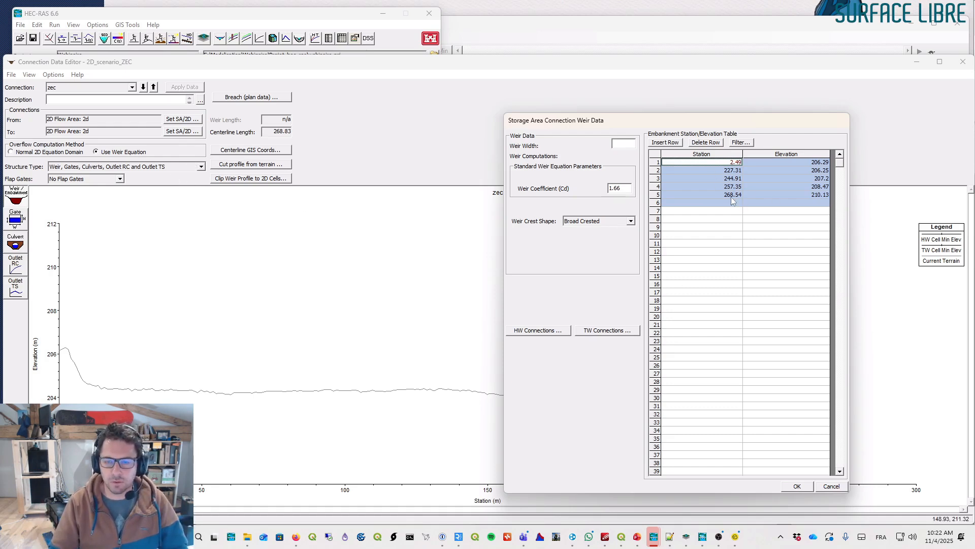
left_click(728, 171)
left_click(733, 162)
type("0")
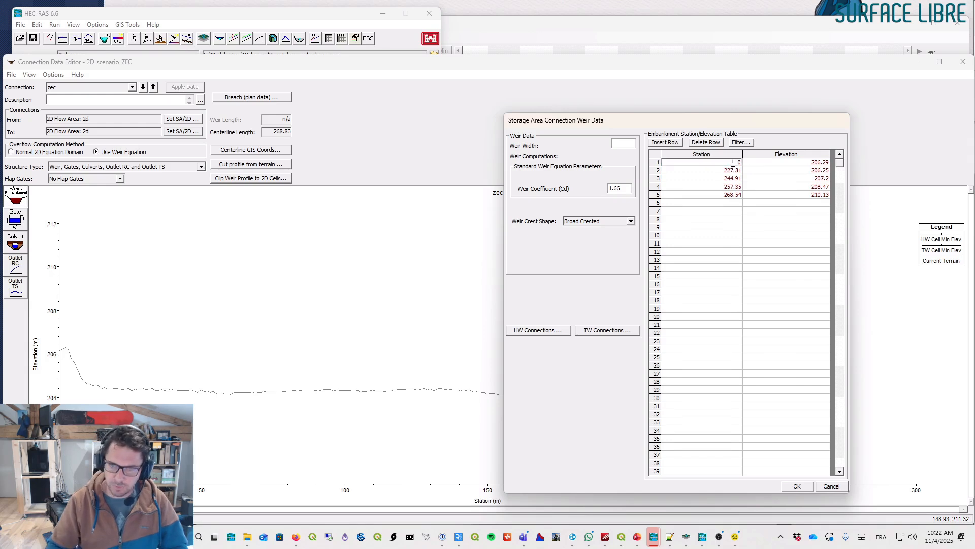
left_click(741, 195)
left_click(715, 196)
left_click_drag(714, 196, 752, 200)
type("268")
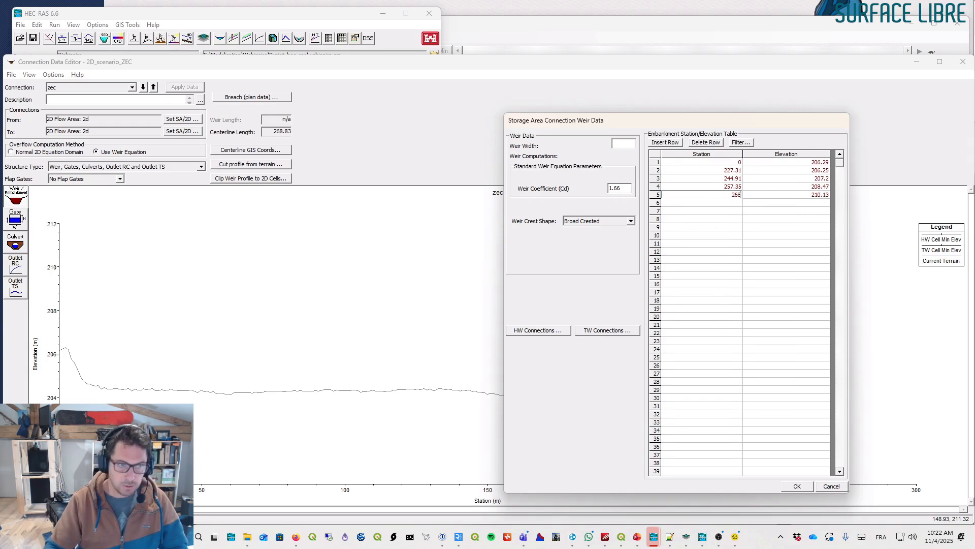
type(".83")
- Set the weir width to 5 and the weir coefficient to 1.20, and confirm the weir data
left_click(712, 239)
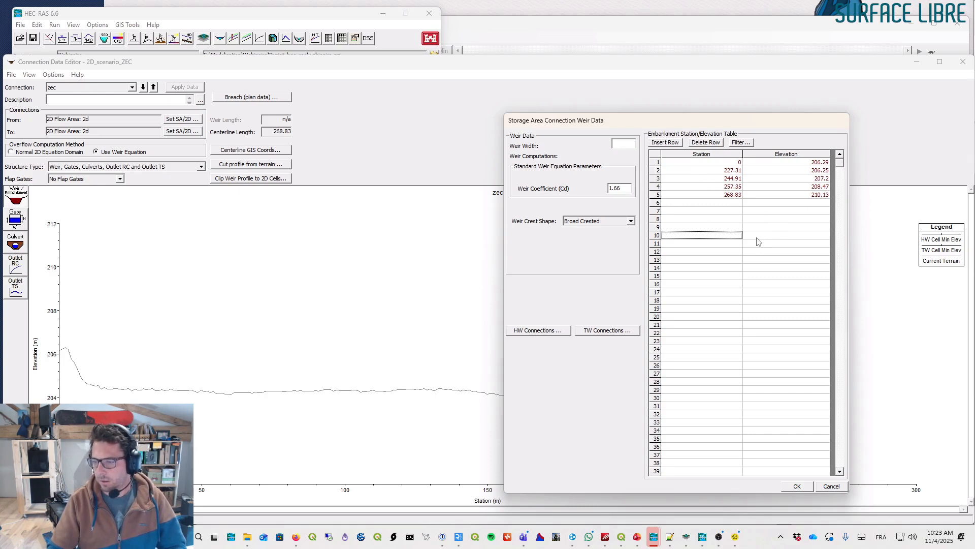
left_click(622, 143)
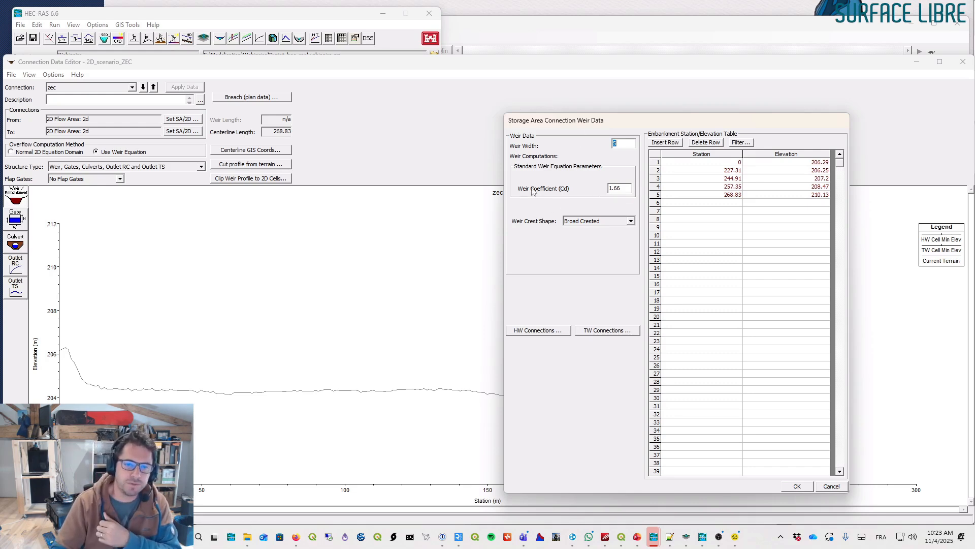
left_click(629, 187)
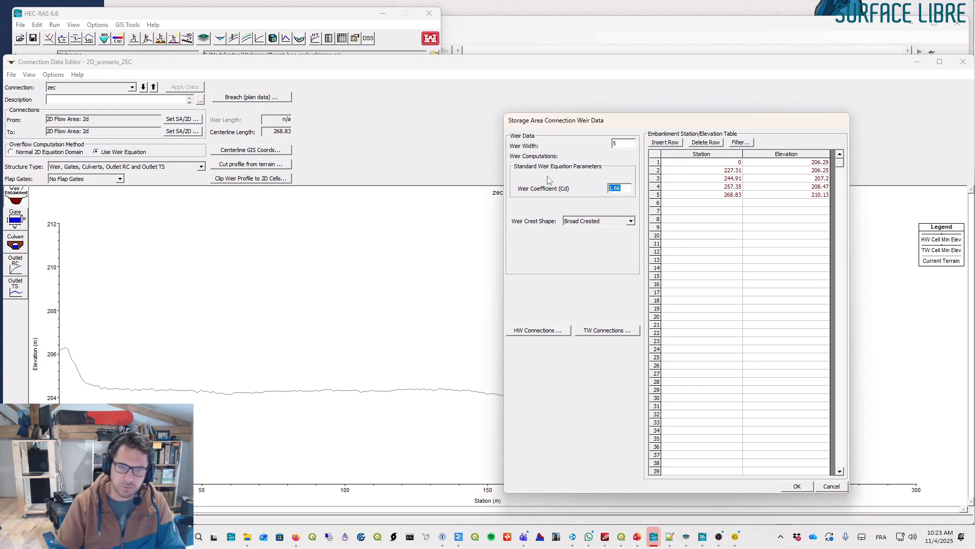
type("10.")
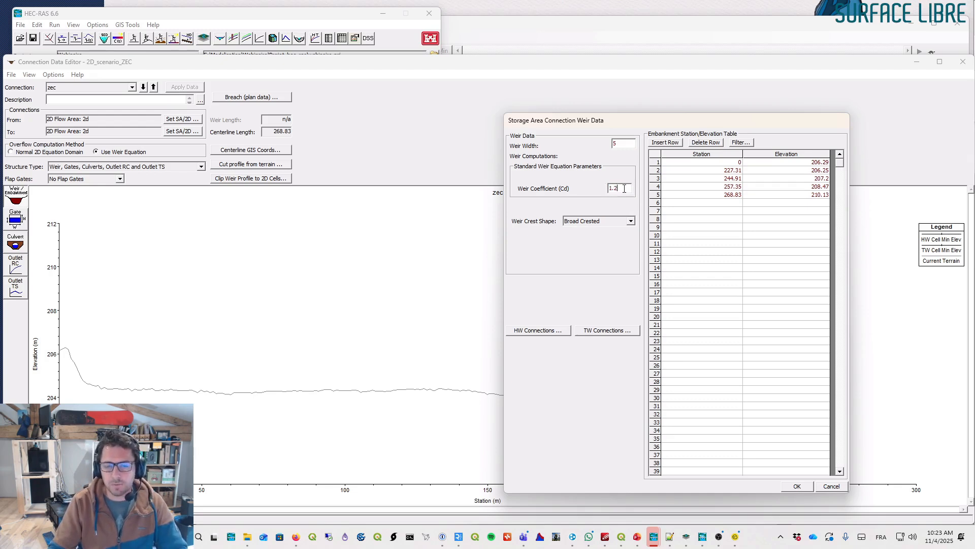
left_click(624, 189)
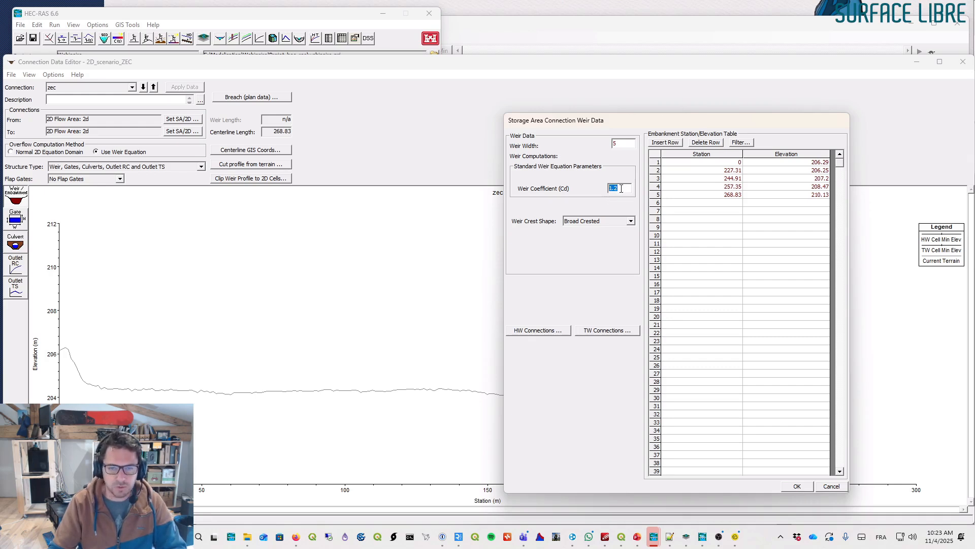
type("0.4")
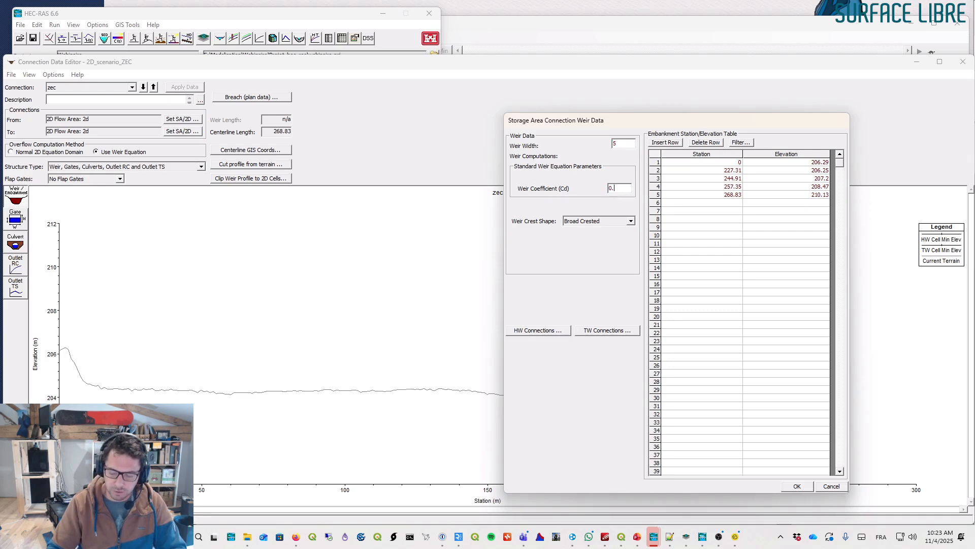
double_click(614, 188)
type("1.20")
double_click(623, 188)
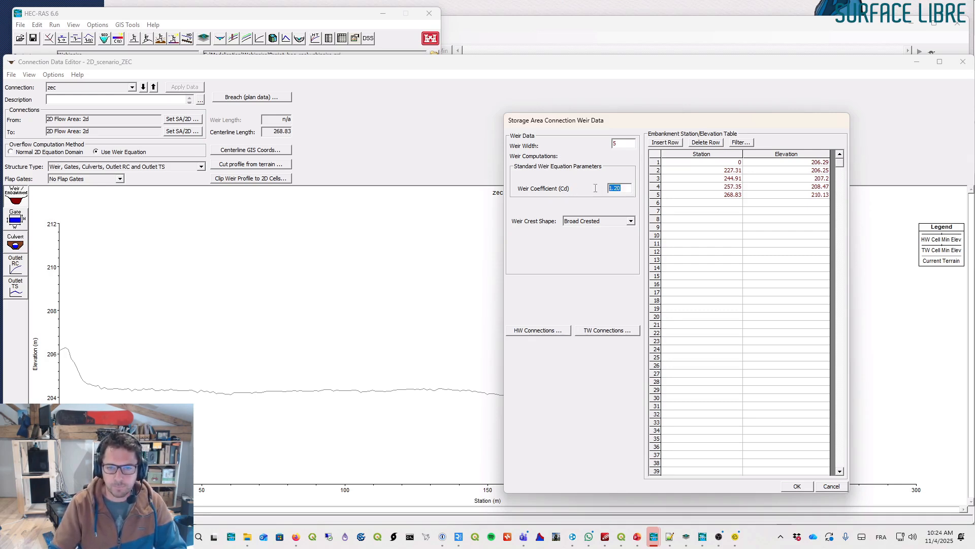
left_click(797, 486)
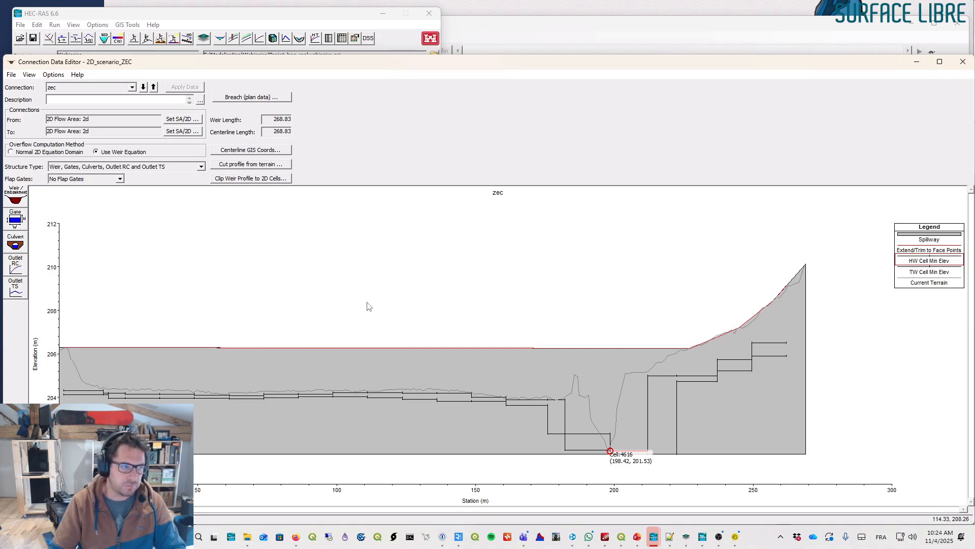
- Add a culvert with a 1 m diameter, 5 m length and an entrance loss coefficient of 0.5
left_click(19, 243)
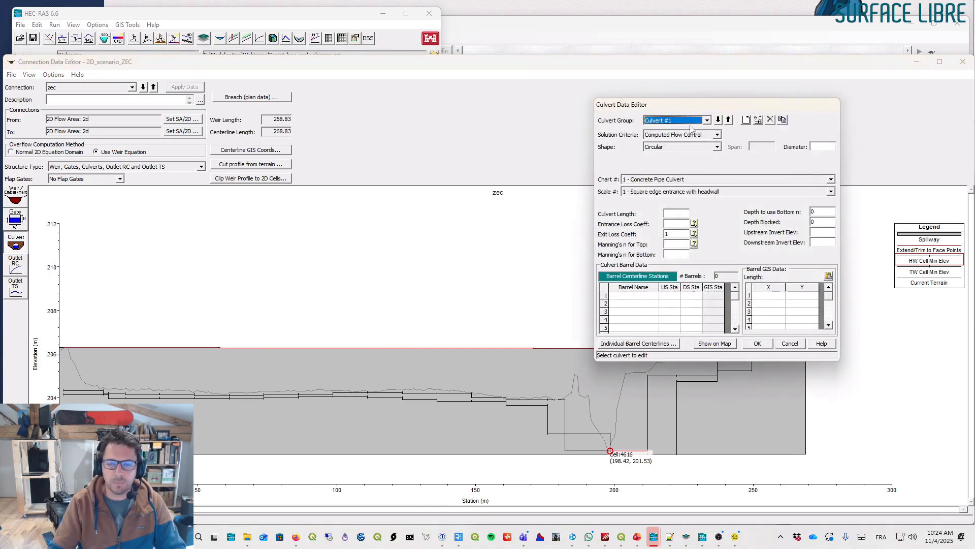
left_click(819, 147)
type("1")
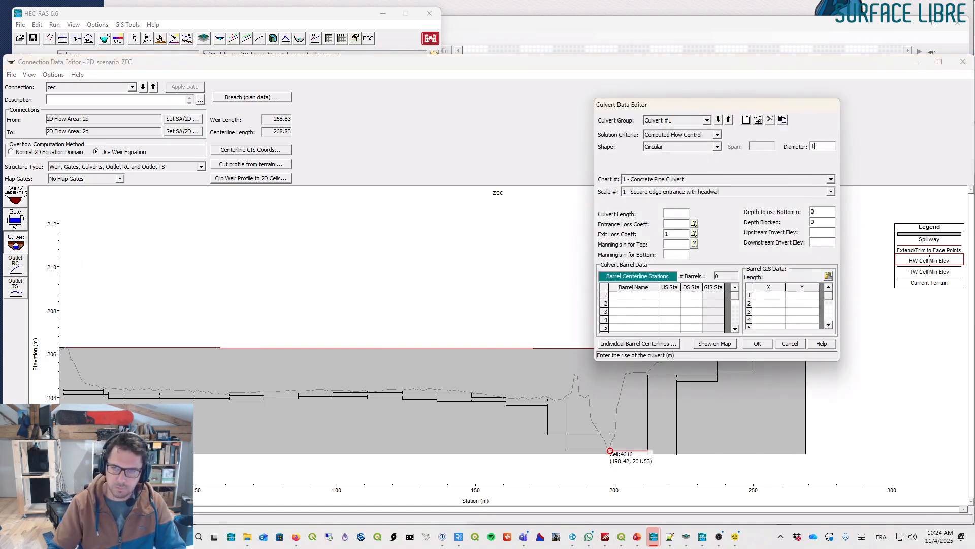
left_click(678, 212)
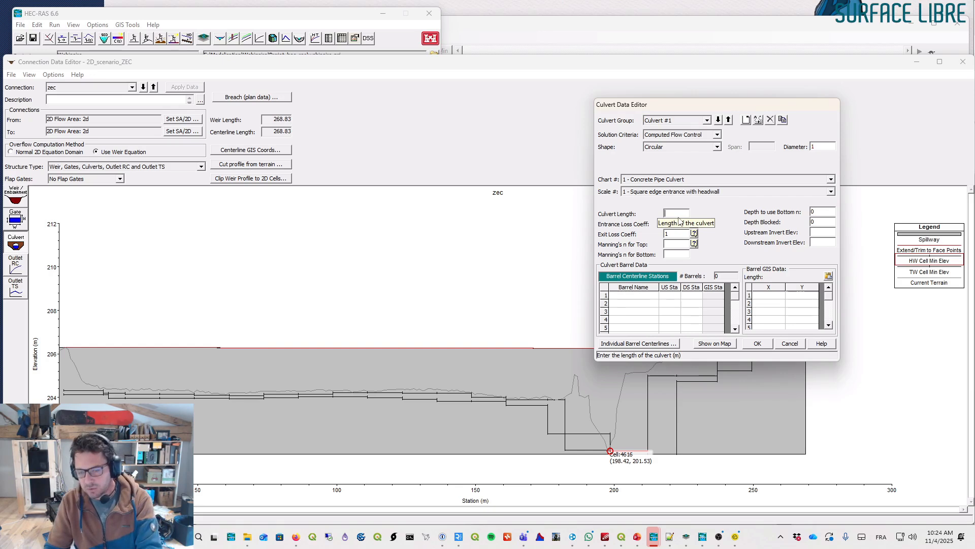
type("5")
key("Tab")
type("0.5")
- Set the culvert's Manning's n for the top and bottom to 0.015
left_click(677, 244)
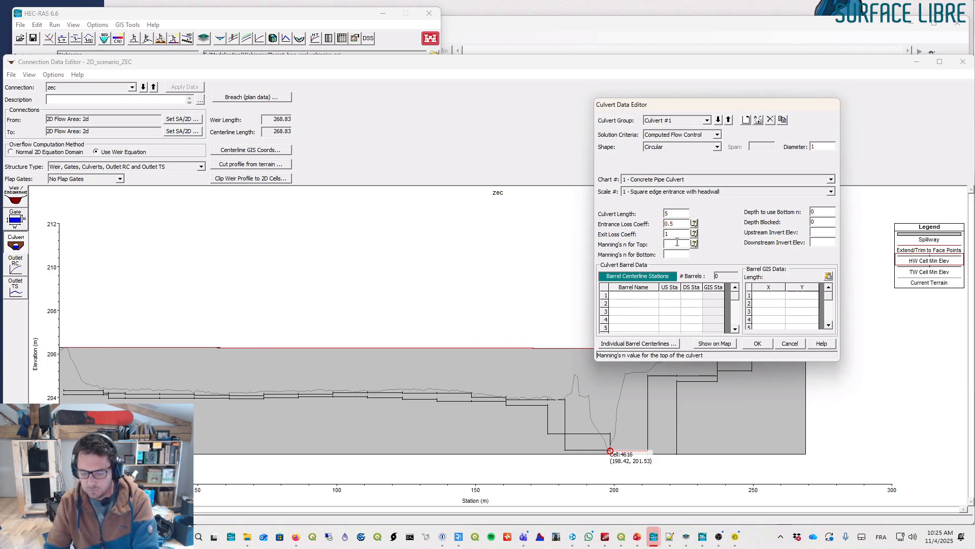
type("0.015")
left_click(676, 254)
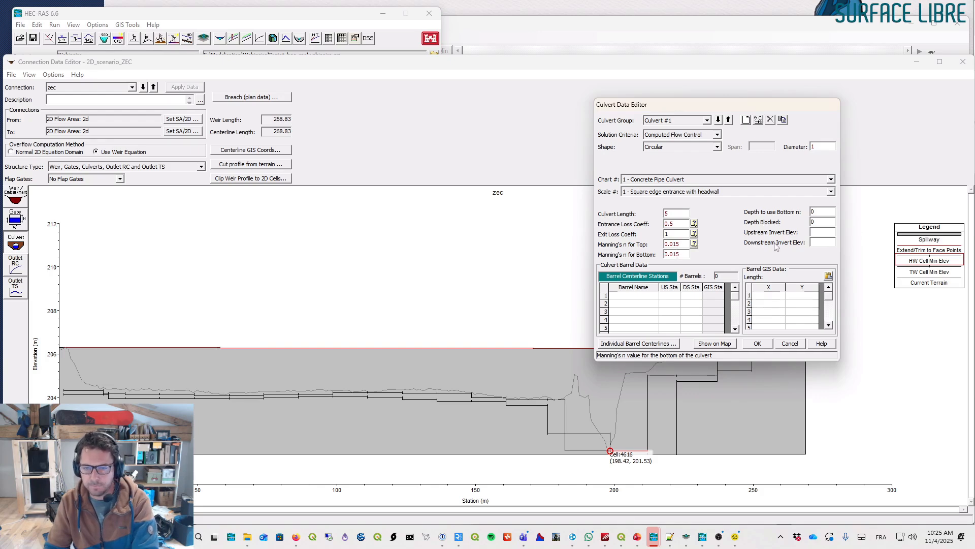
- Set both the upstream and downstream invert elevations of the culvert to 201.6
left_click(816, 231)
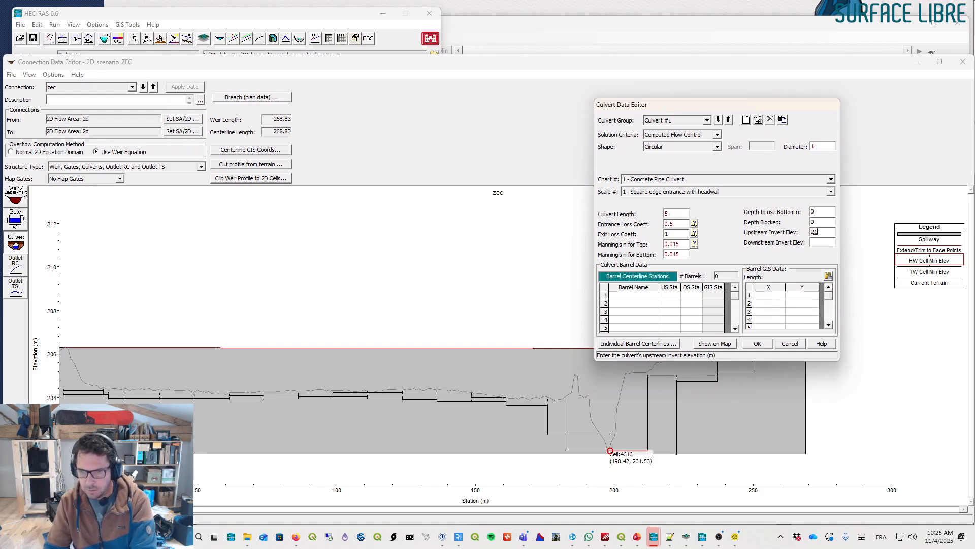
type("201.6")
key("shift+Home")
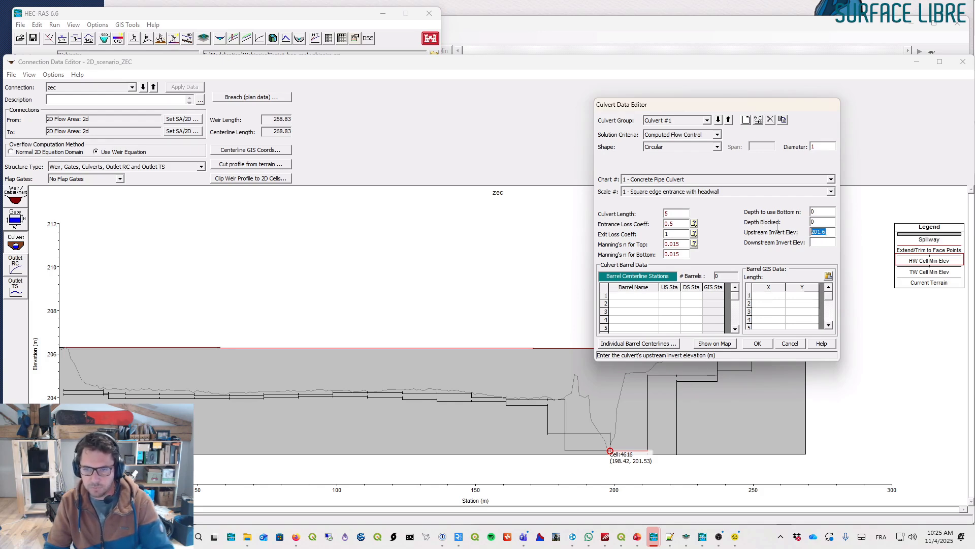
key("ctrl+c")
left_click(811, 243)
key("ctrl+v")
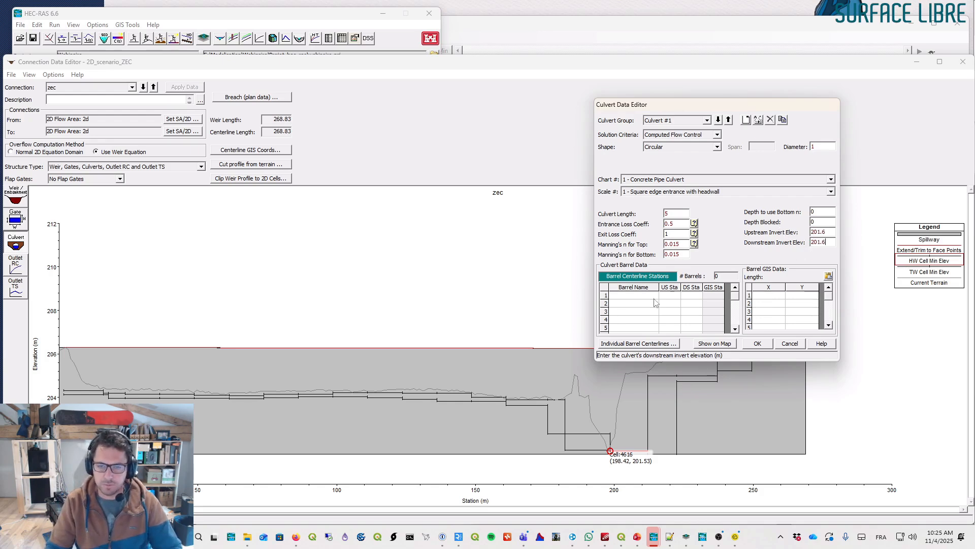
- Add a barrel named controleQ with upstream and downstream stations of 199, and confirm the culvert data
left_click(647, 300)
type("controleQ")
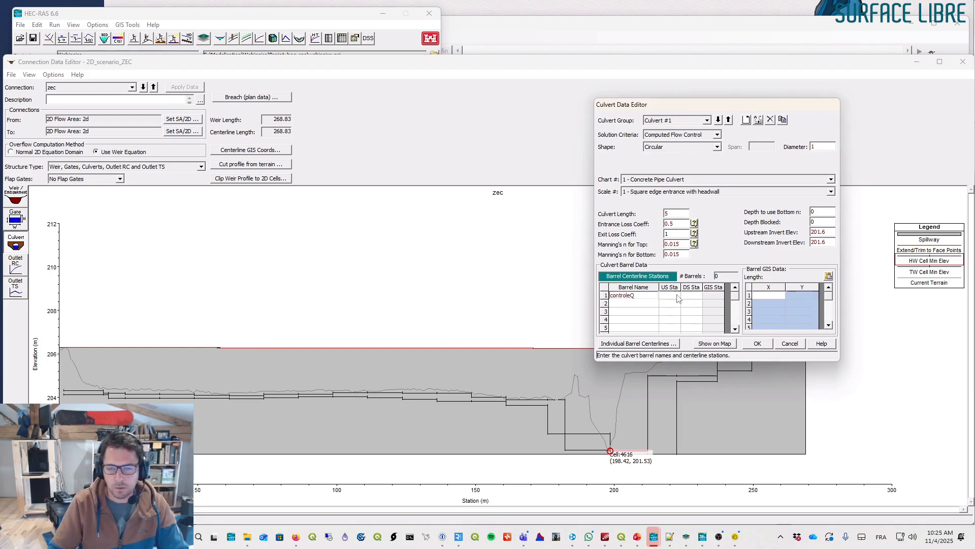
left_click(671, 296)
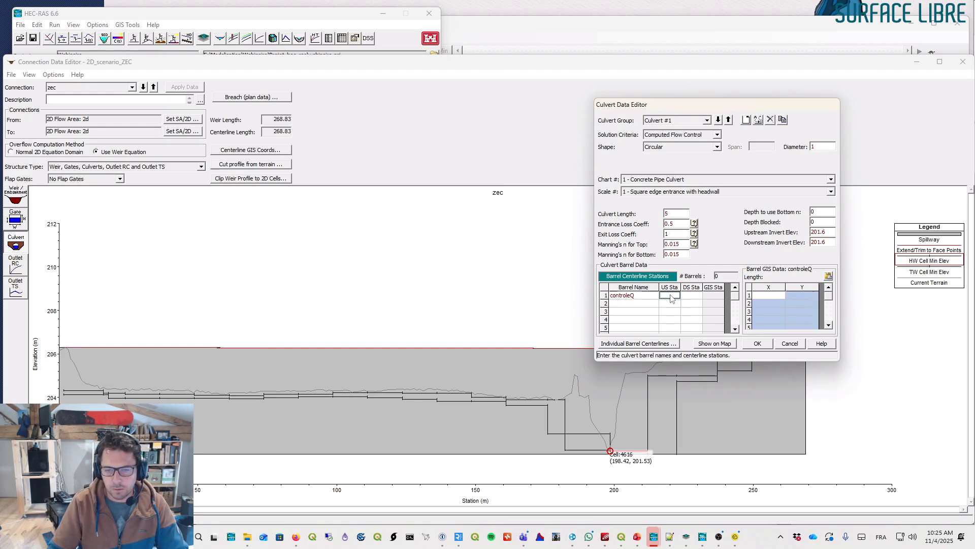
type("199")
left_click(692, 296)
type("199")
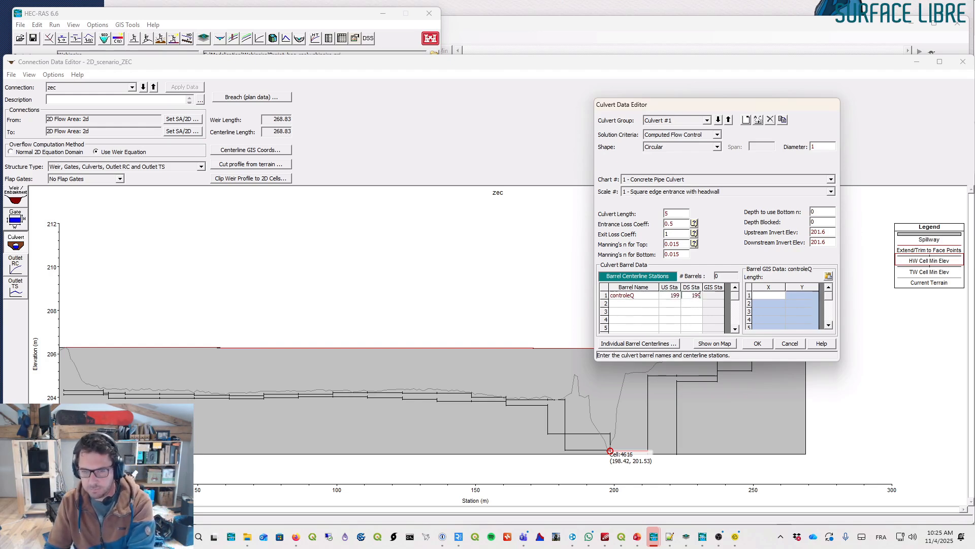
left_click(635, 303)
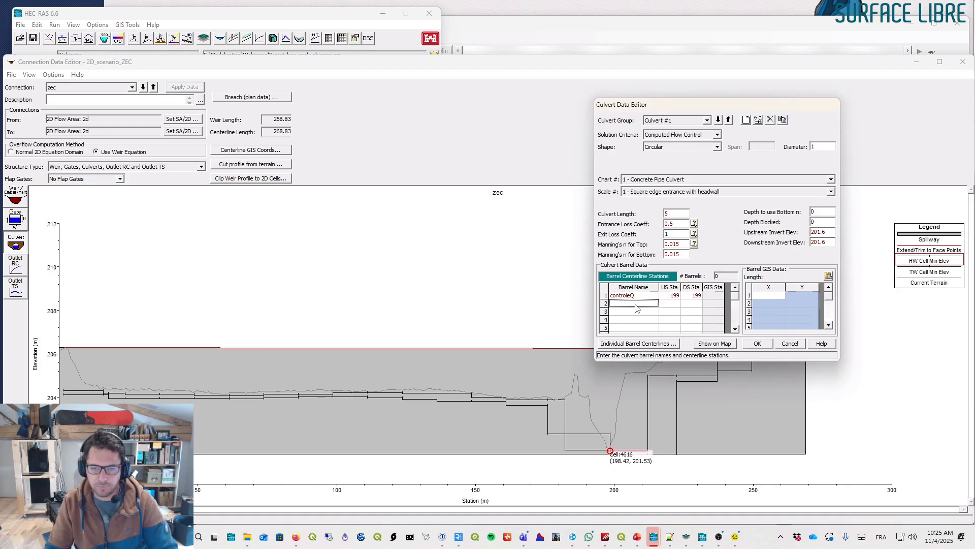
left_click(757, 343)
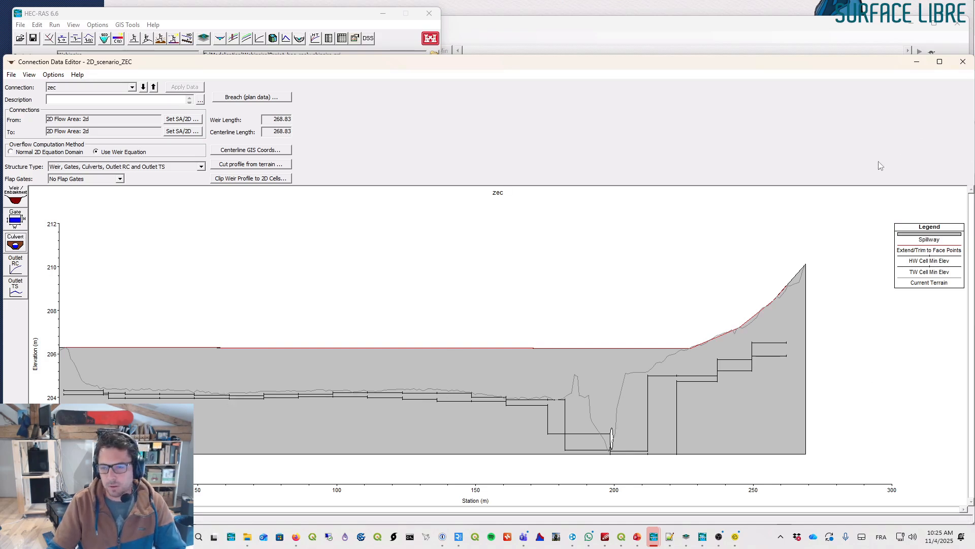
- Close the connection editor, save the geometry data and exit the geometry editor
left_click(962, 61)
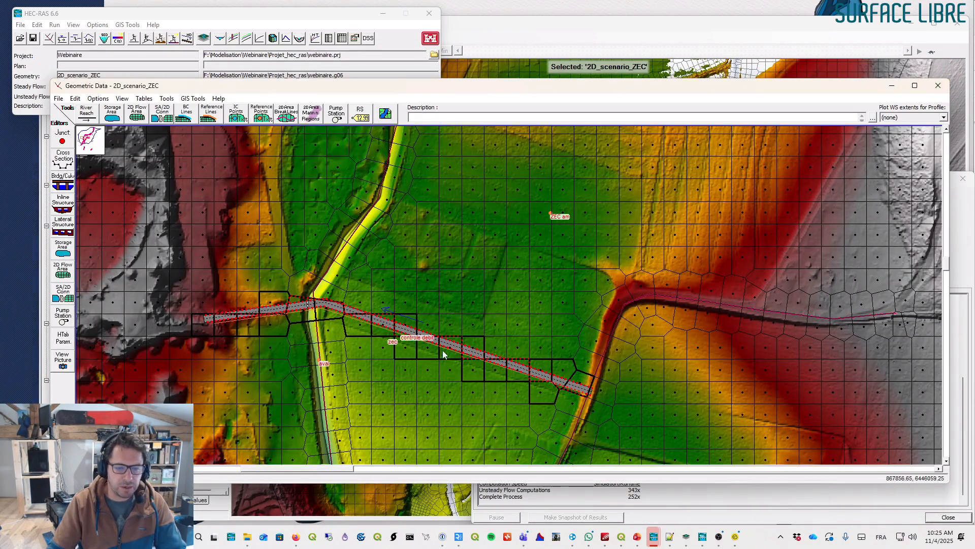
right_click(313, 295)
left_click(332, 300)
left_click_drag(304, 294, 325, 325)
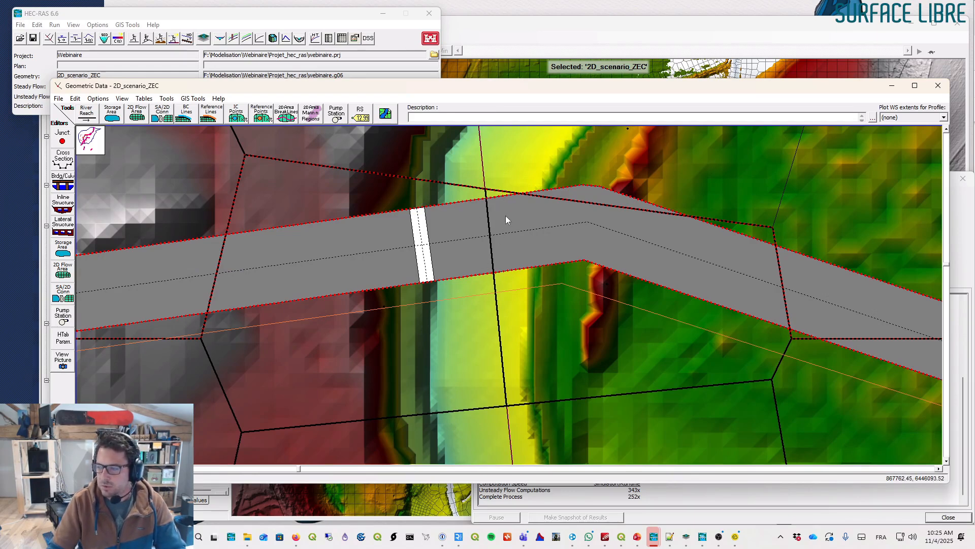
scroll(492, 215, "down", 6)
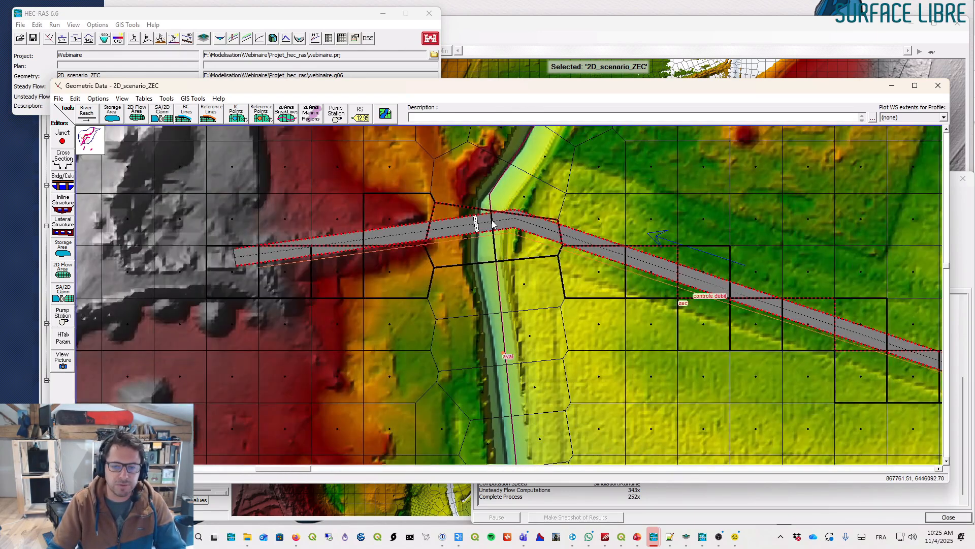
scroll(493, 225, "down", 2)
scroll(493, 226, "up", 1)
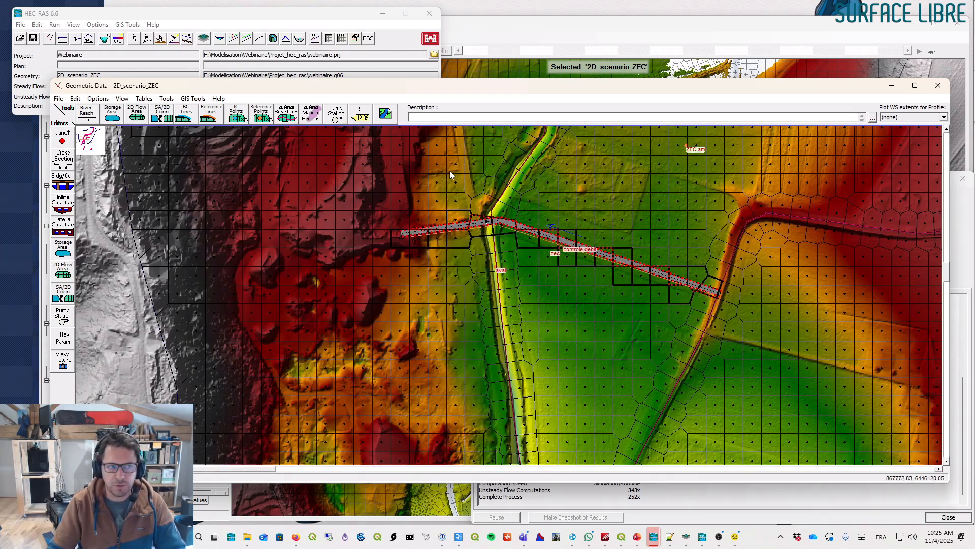
left_click(59, 99)
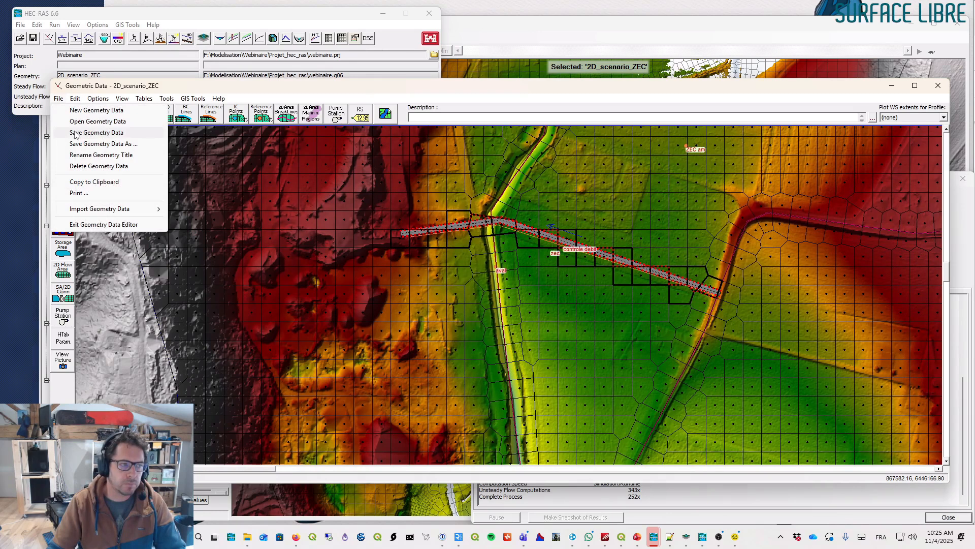
left_click(77, 133)
left_click(939, 87)
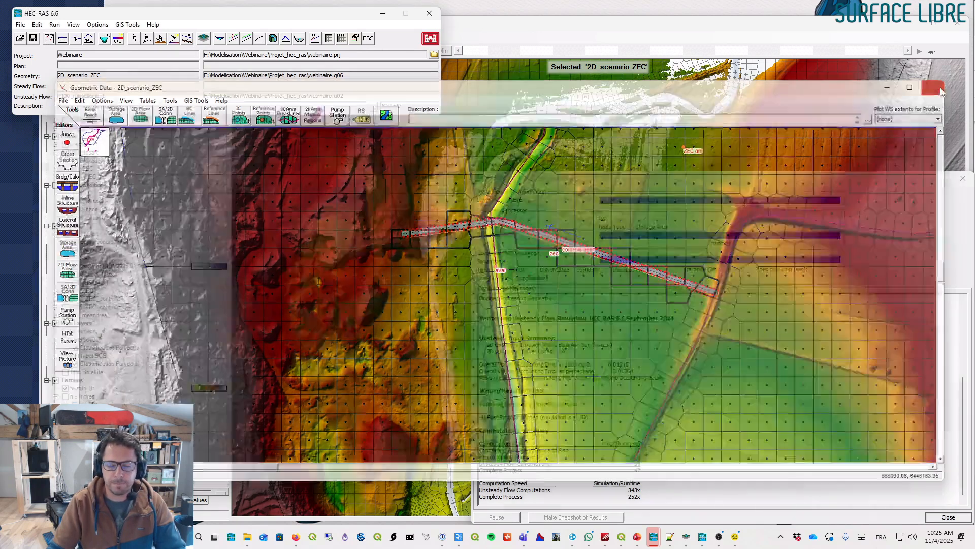
- Open the unsteady flow analysis and set the plan description to zec
left_click(147, 38)
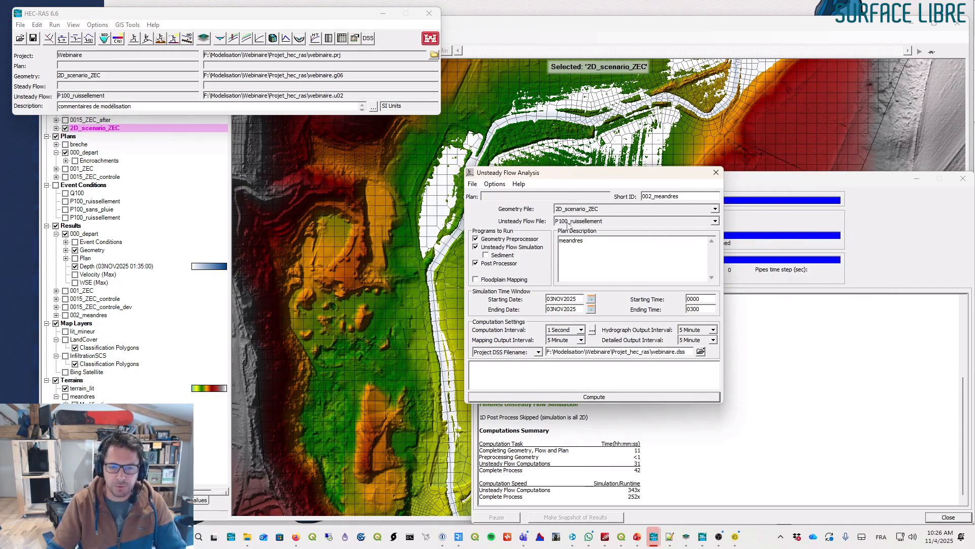
double_click(571, 240)
type("zec")
- Save the plan as ZEC_001 with the short identifier ZEC_001
left_click(472, 184)
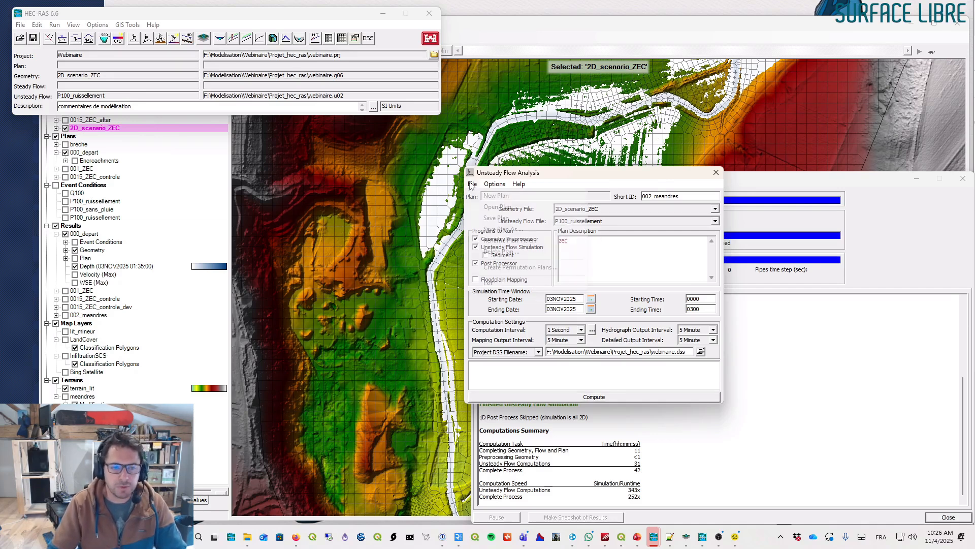
left_click(500, 229)
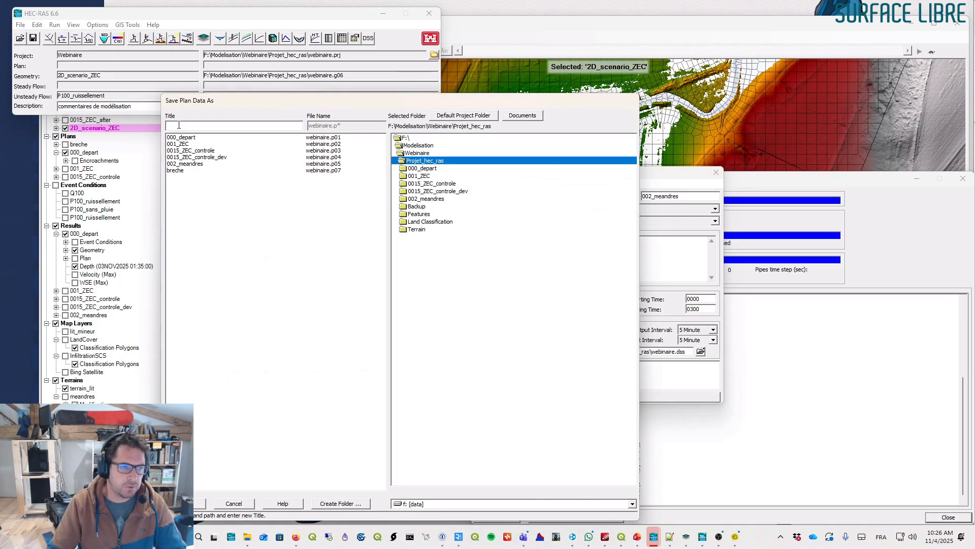
type("ZEC_001")
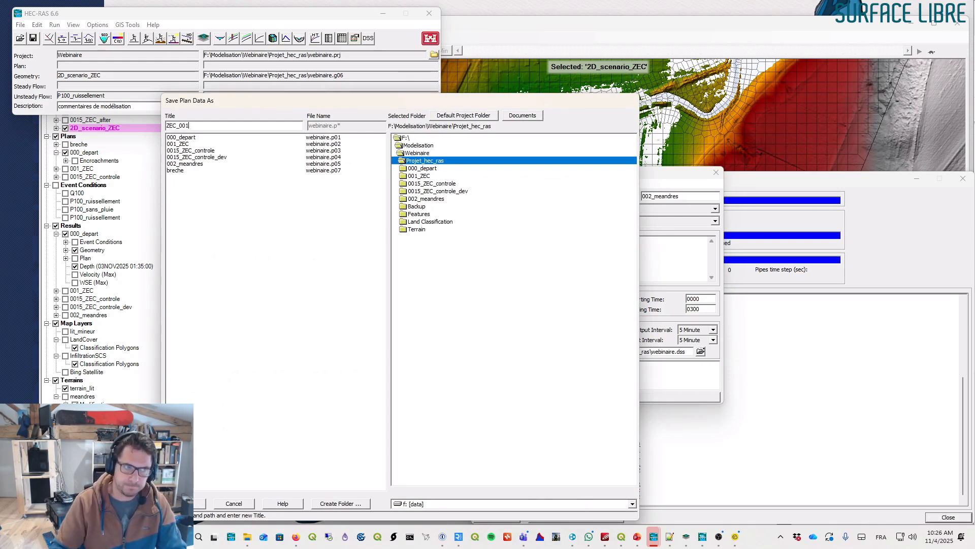
left_click_drag(215, 125, 151, 125)
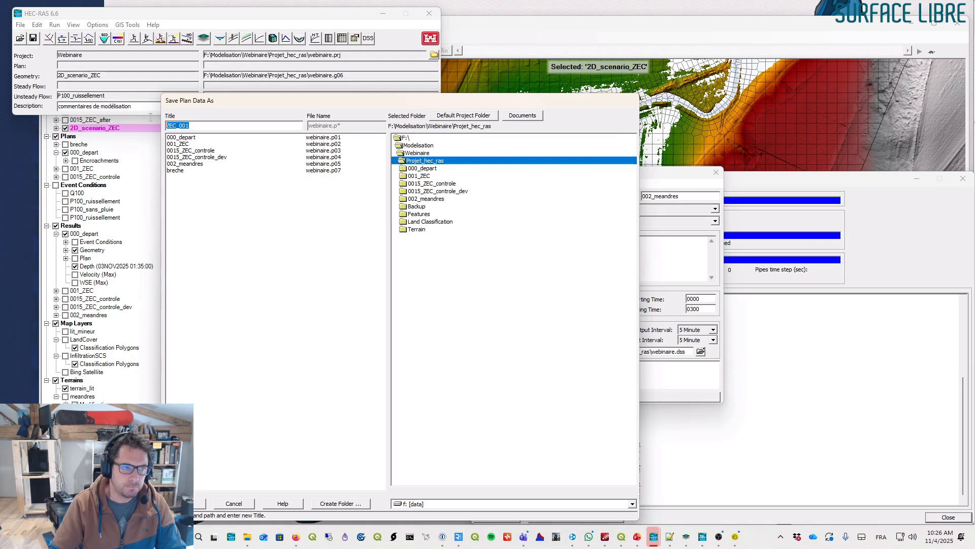
left_click(195, 501)
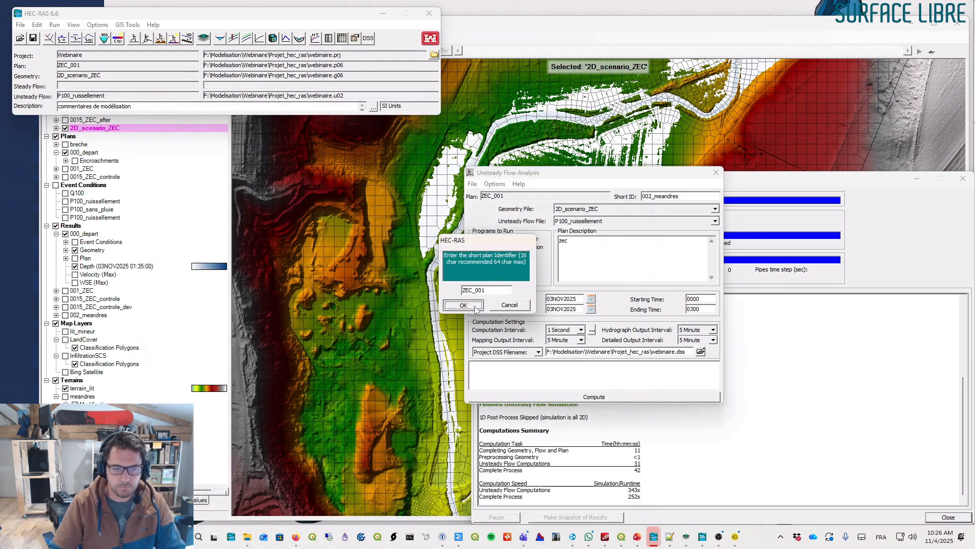
left_click(463, 304)
- Save the plan and launch the unsteady flow computation
left_click(472, 183)
left_click(486, 218)
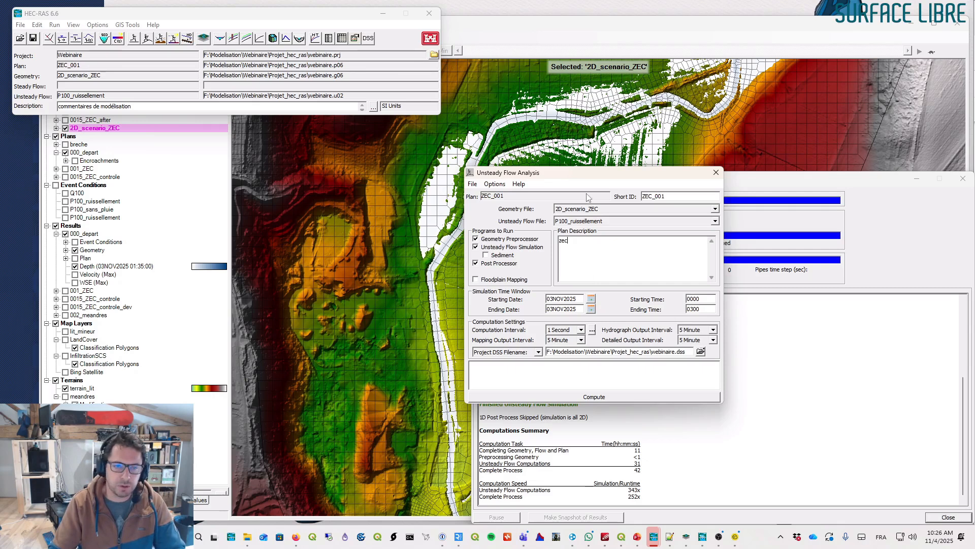
left_click_drag(613, 178, 642, 164)
left_click(500, 170)
left_click(529, 204)
left_click(622, 383)
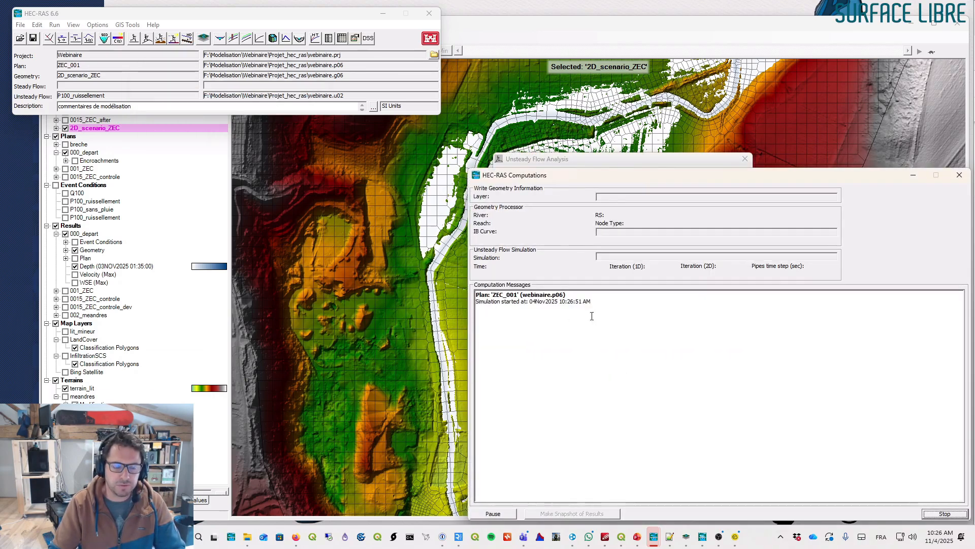
- While the computation runs, open the geometry data editor and zoom in on the zec connection
left_click_drag(679, 176, 343, 157)
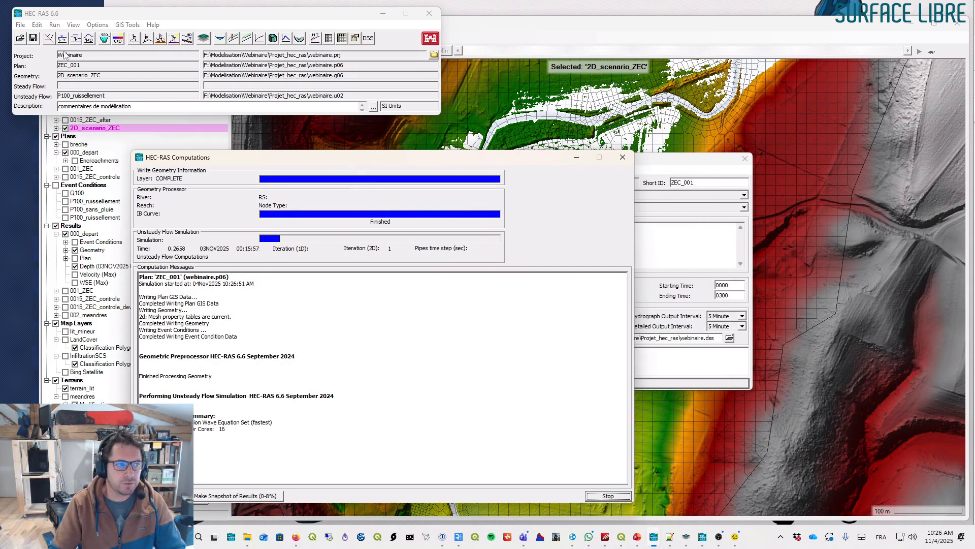
left_click(49, 40)
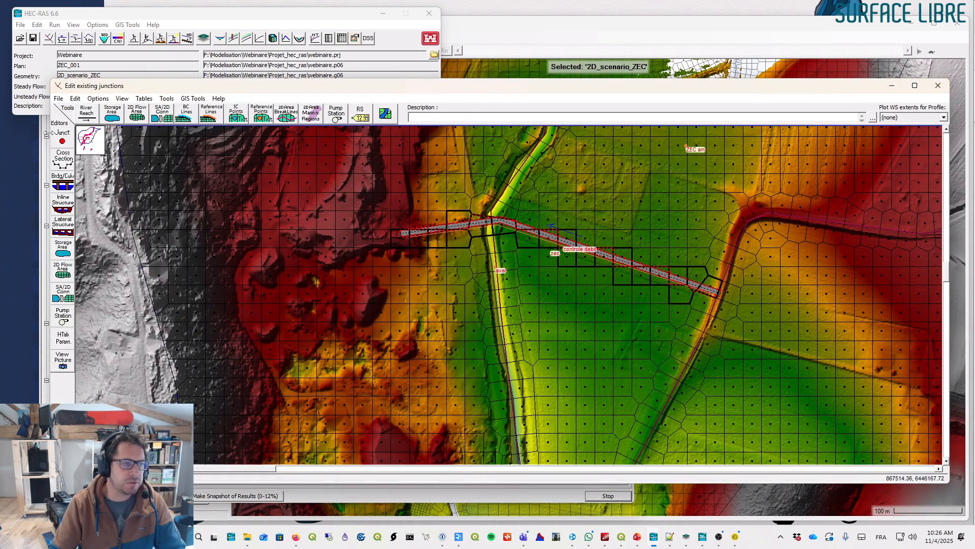
left_click_drag(46, 133, 524, 155)
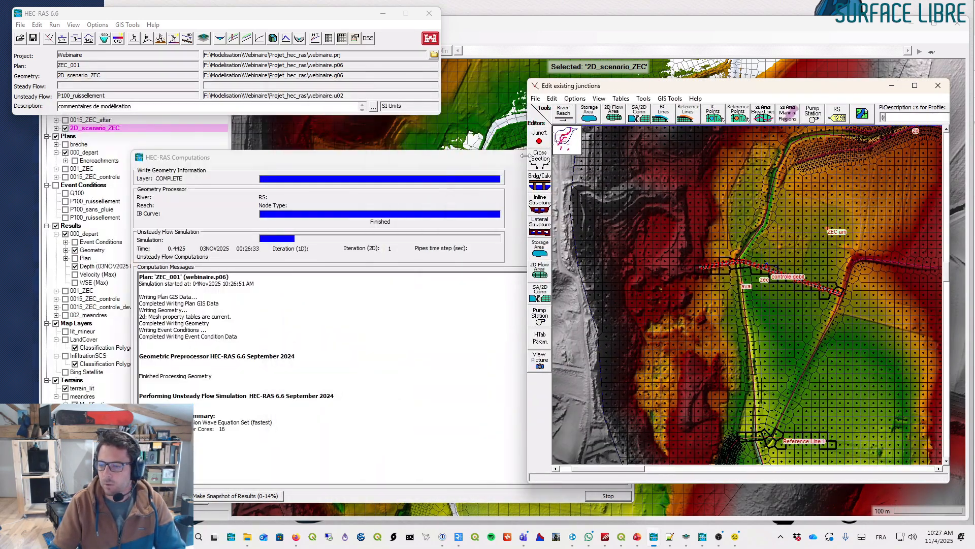
right_click(788, 224)
left_click(800, 231)
left_click_drag(706, 243, 846, 311)
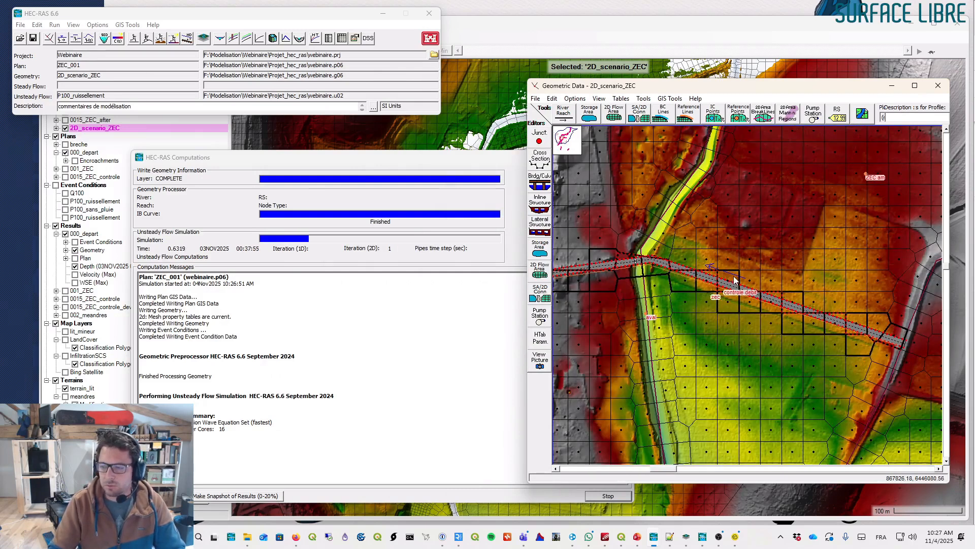
scroll(740, 291, "up", 2)
scroll(802, 325, "down", 1)
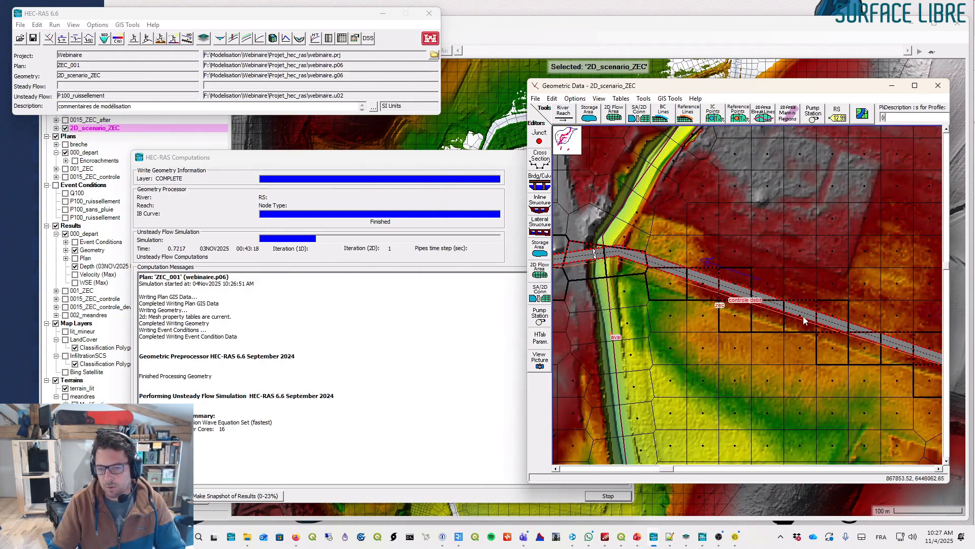
- Inspect the zec connection's context options and pan around it, then close the geometry editor
right_click(812, 302)
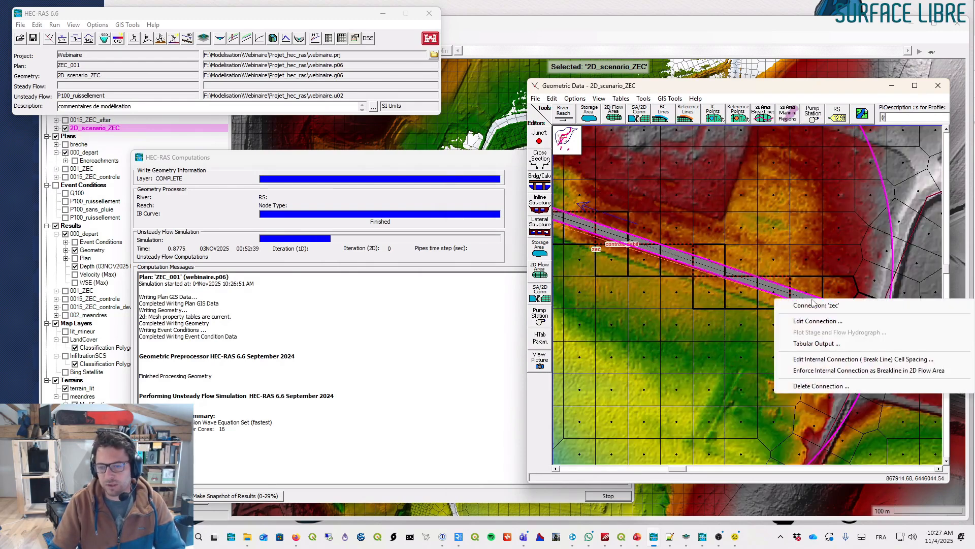
left_click(819, 91)
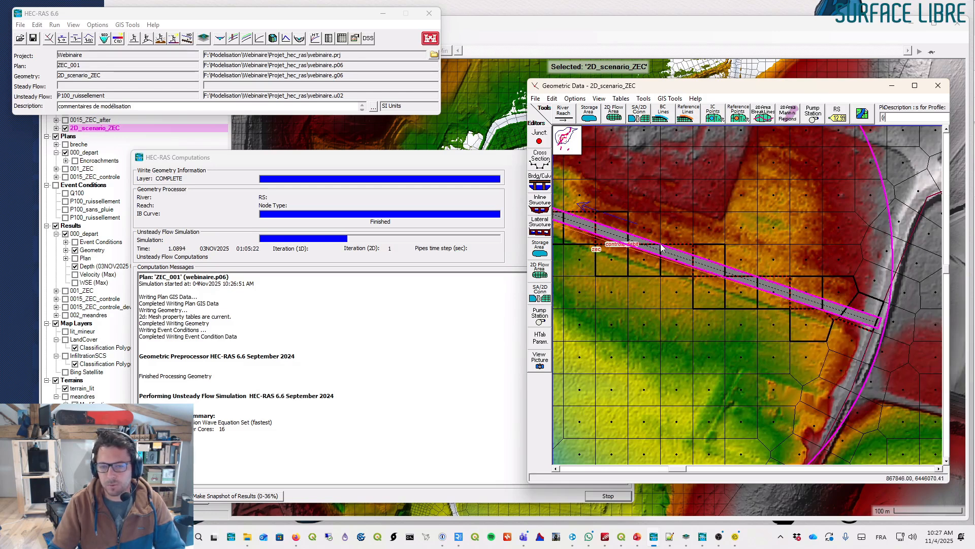
left_click_drag(605, 224, 740, 228)
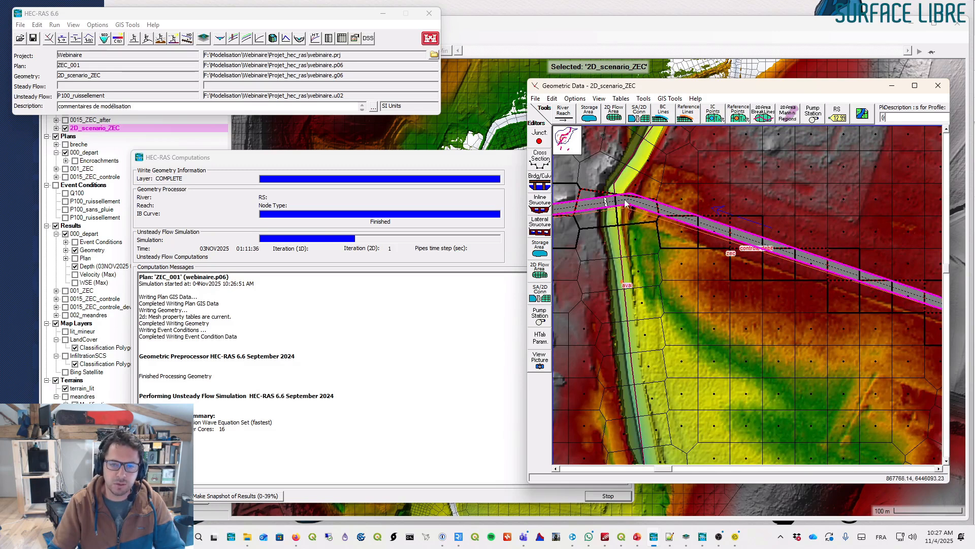
scroll(652, 215, "down", 3)
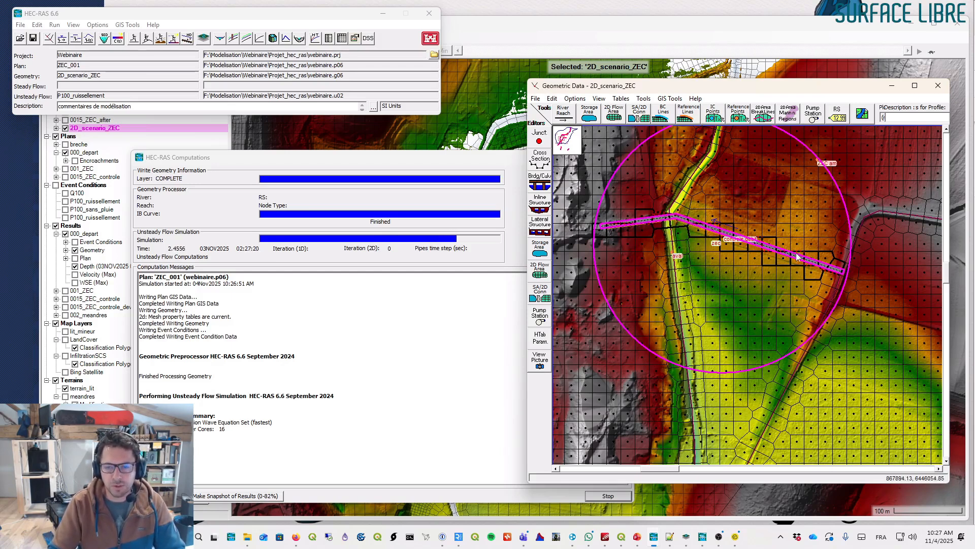
scroll(798, 257, "up", 2)
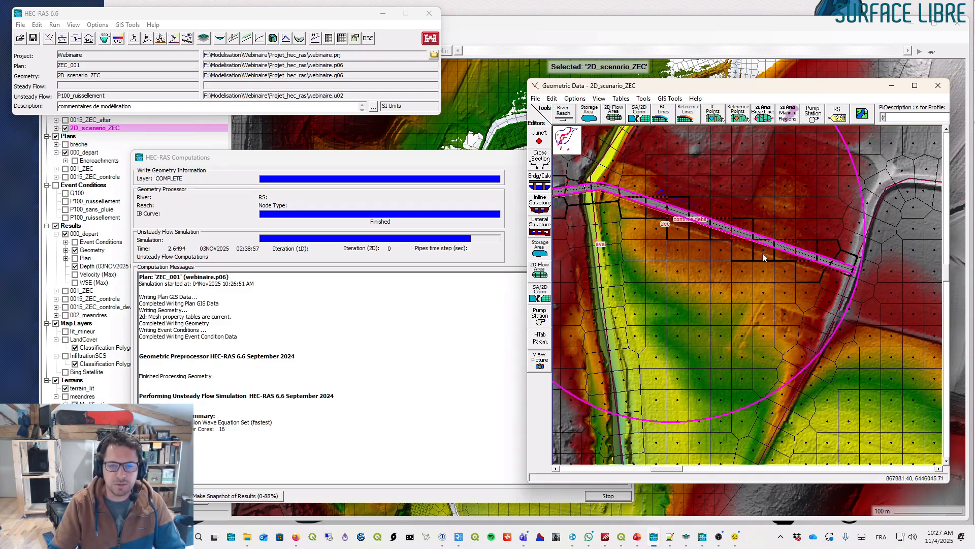
scroll(764, 257, "down", 1)
right_click(698, 220)
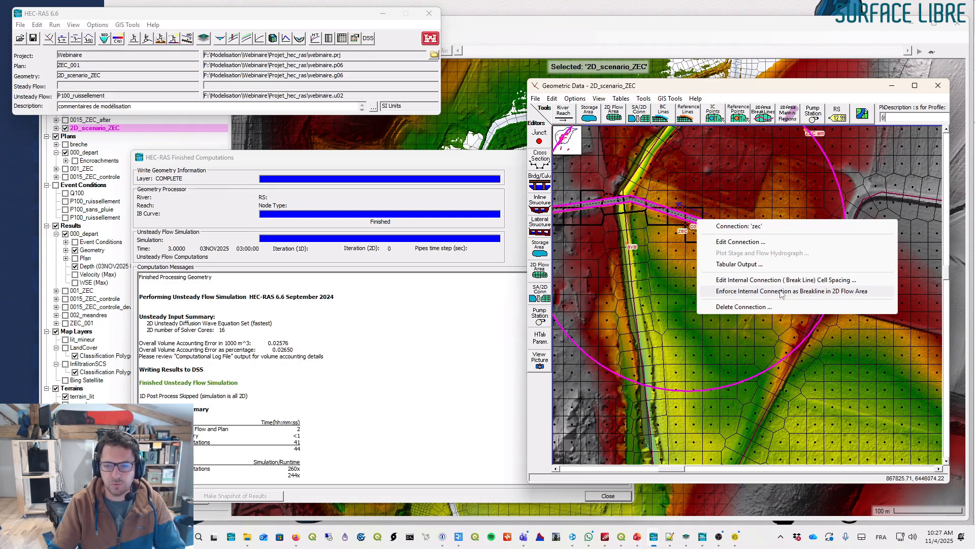
left_click(827, 94)
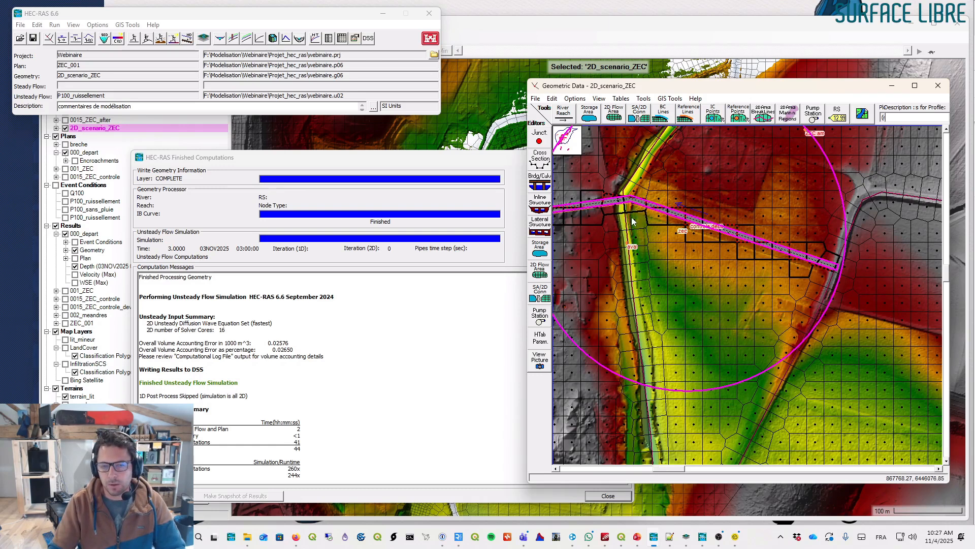
left_click(612, 26)
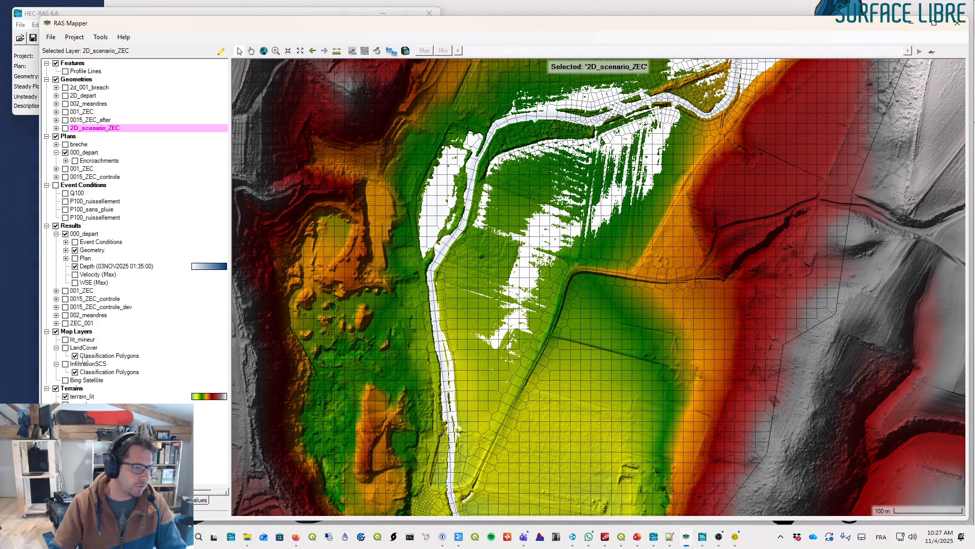
- Expand the ZEC_001 results and display its maximum depth layer instead of the 000_depart depth
left_click(57, 323)
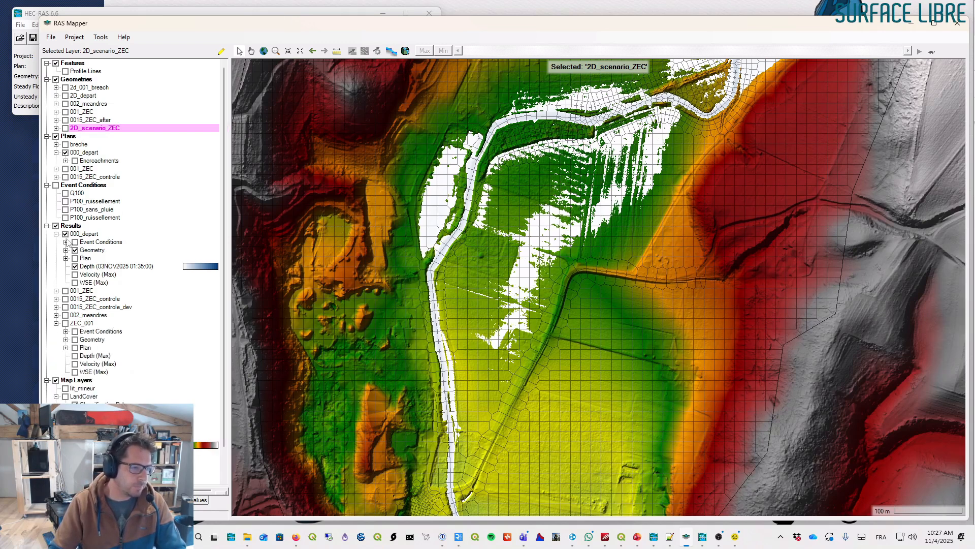
left_click(76, 266)
left_click(75, 356)
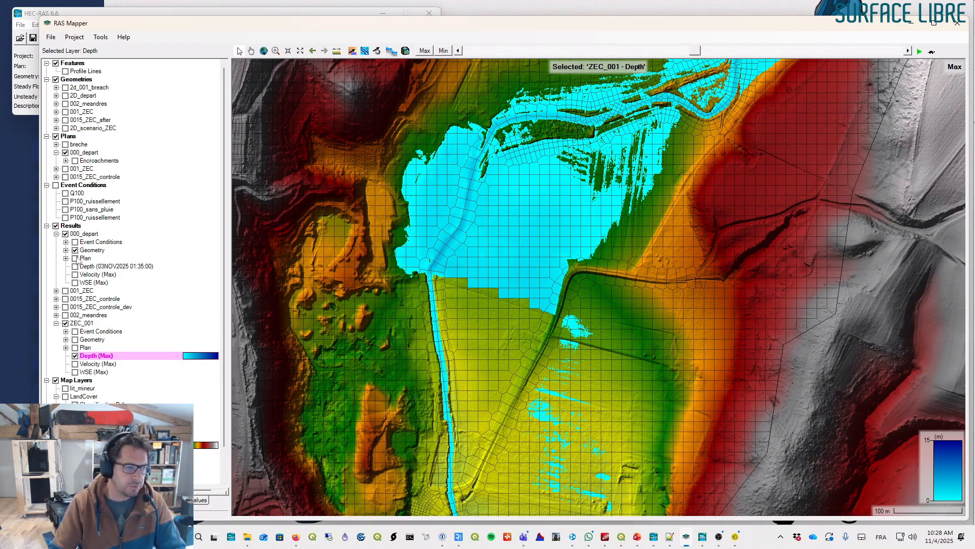
- Compare against the 000_depart maximum depth layer, then switch back to the ZEC_001 maximum depth
left_click(75, 266)
left_click(75, 267)
left_click(75, 267)
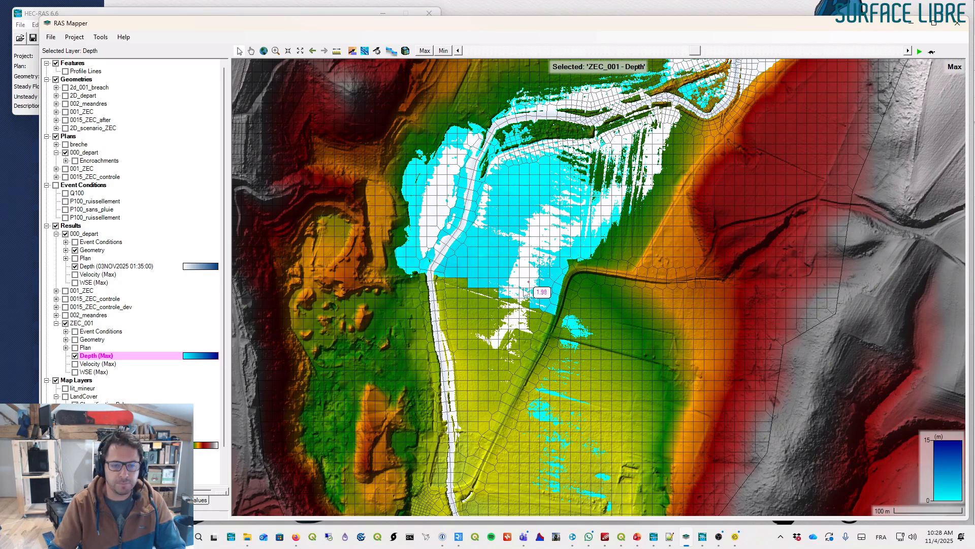
left_click(99, 266)
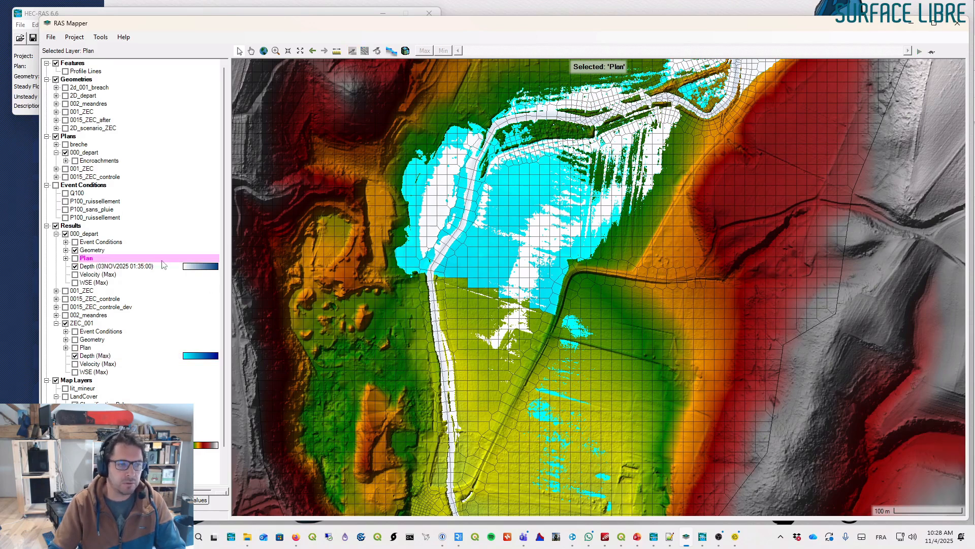
left_click(425, 51)
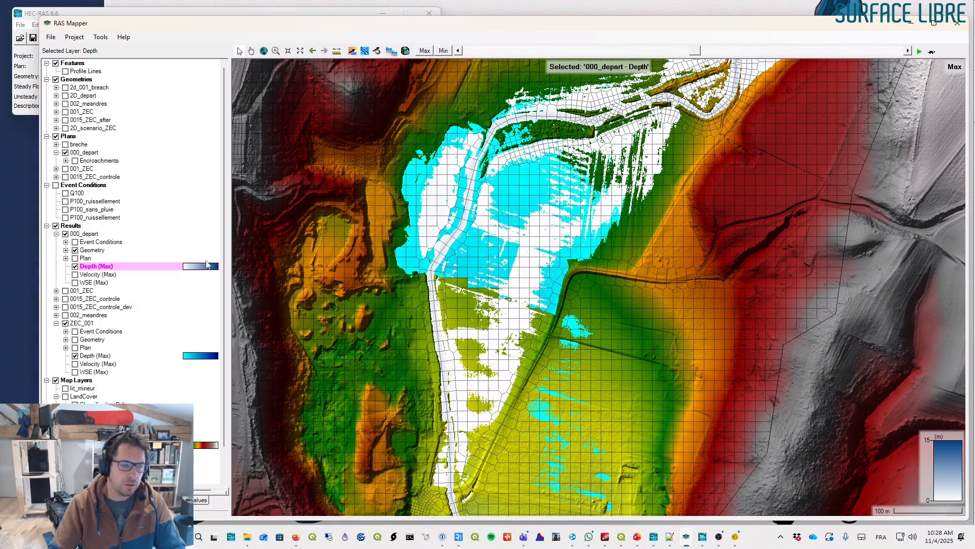
left_click(74, 266)
left_click(96, 355)
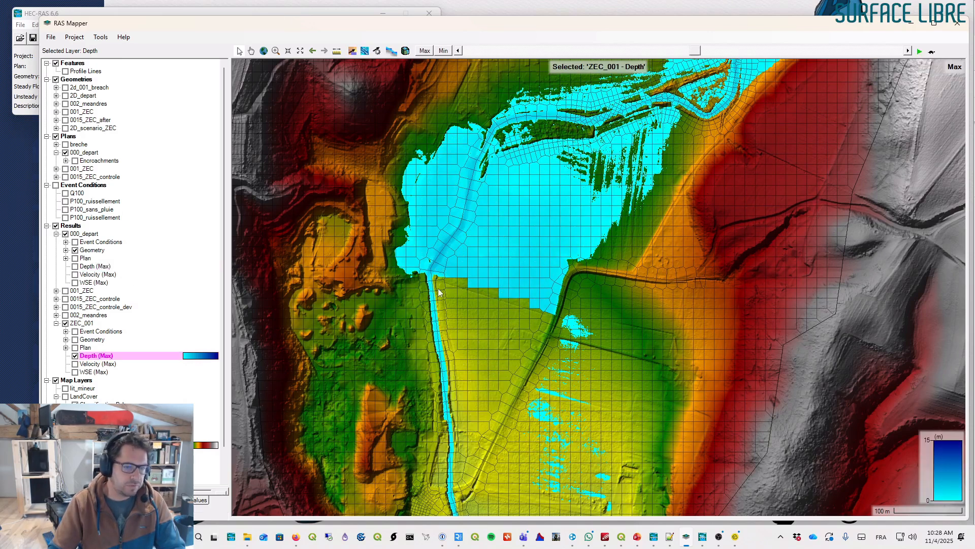
- Display the ZEC_001 geometry layers for SA/2D connections and reference features, expanding the connections layer
left_click(66, 340)
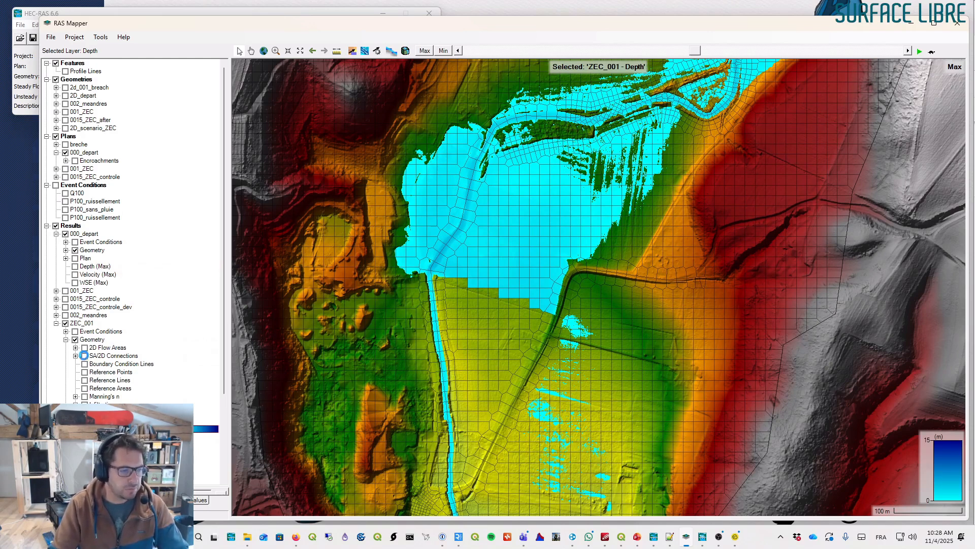
left_click(85, 356)
left_click(85, 372)
left_click(85, 388)
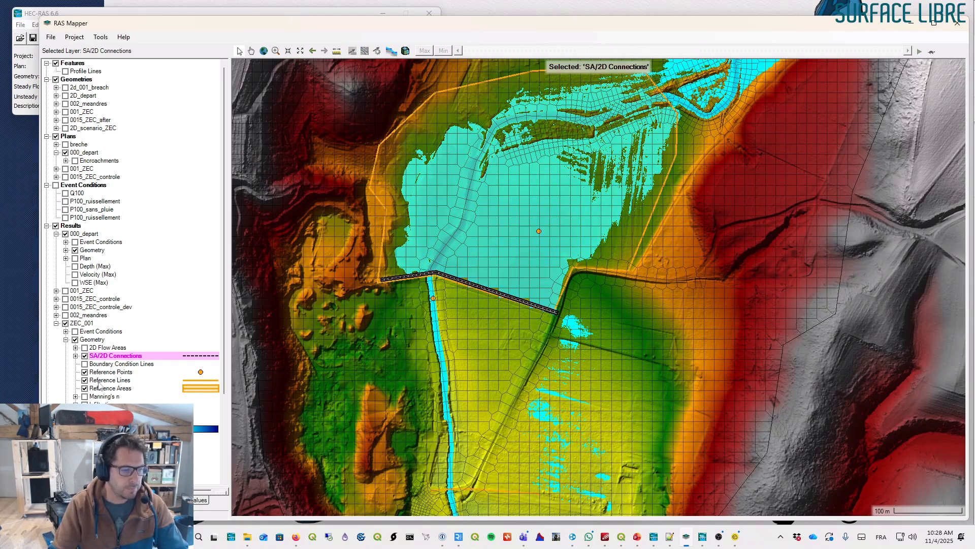
left_click(98, 381)
left_click(104, 372)
left_click(104, 356)
left_click(75, 356)
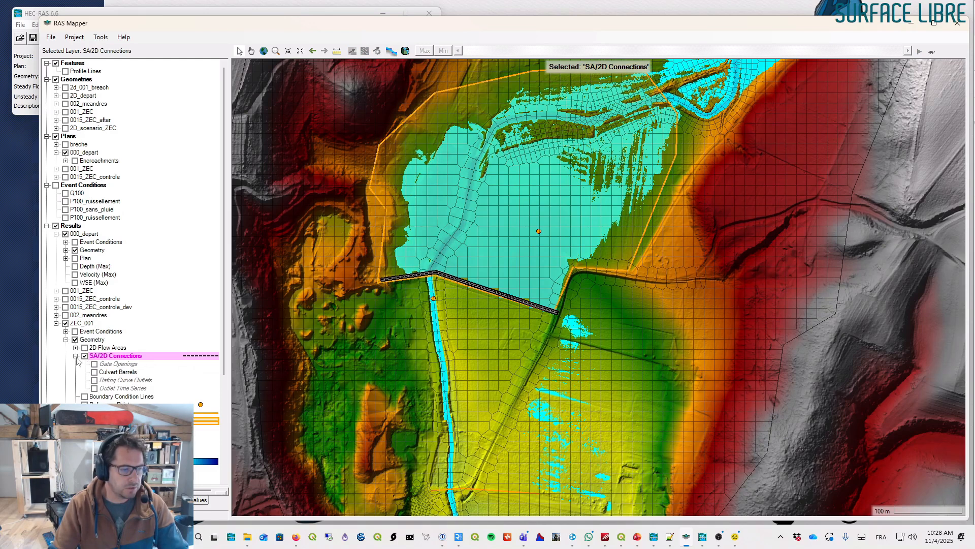
- Open the stage and flow hydrograph for the zec connection and show only the flow curves
right_click(484, 290)
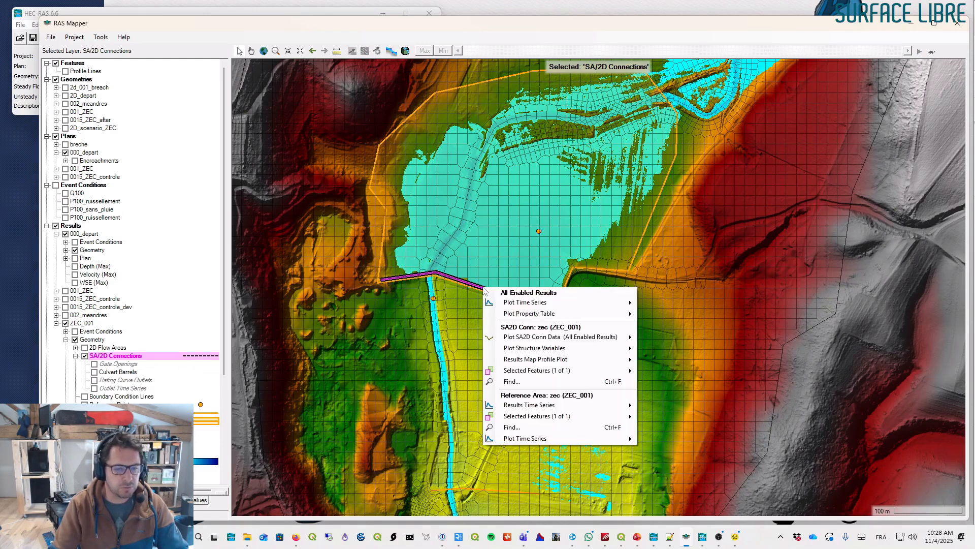
left_click(109, 359)
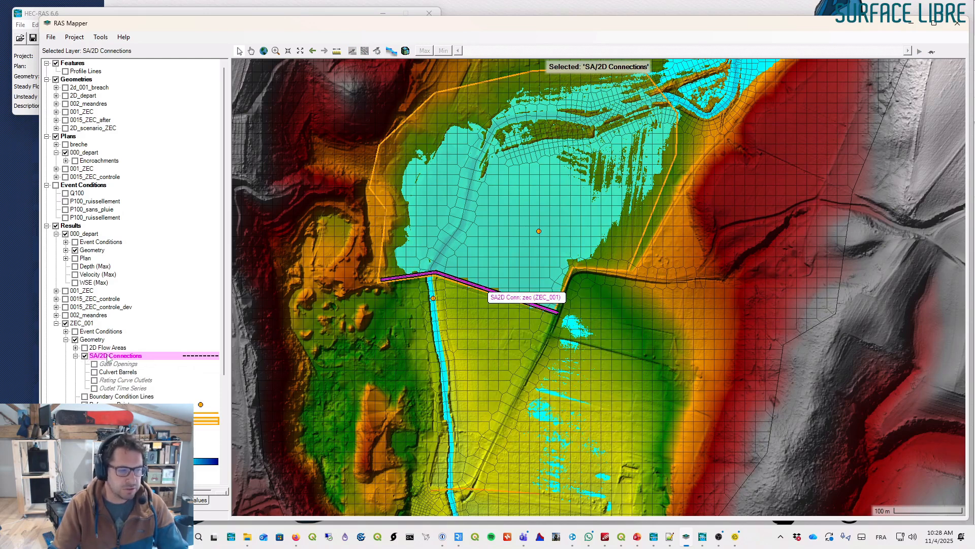
right_click(462, 279)
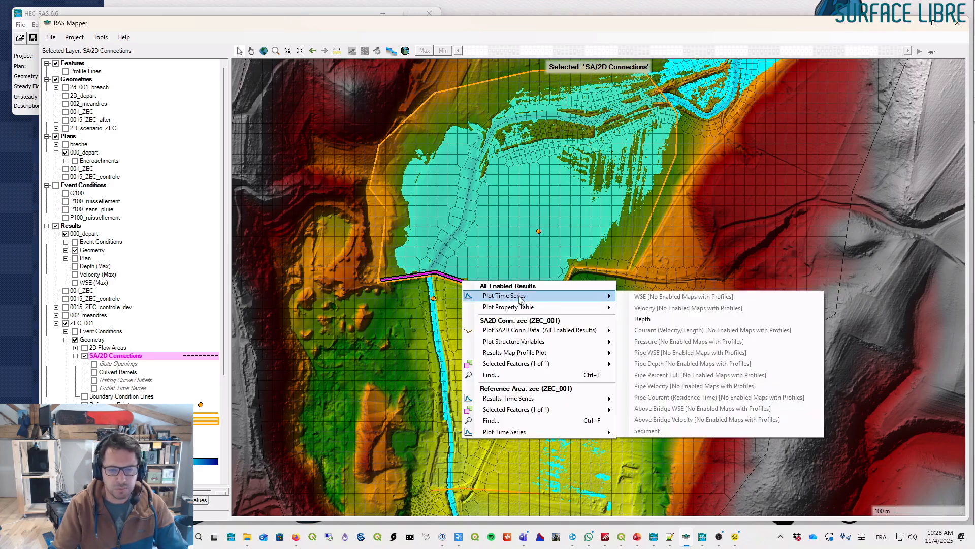
mouse_move(532, 403)
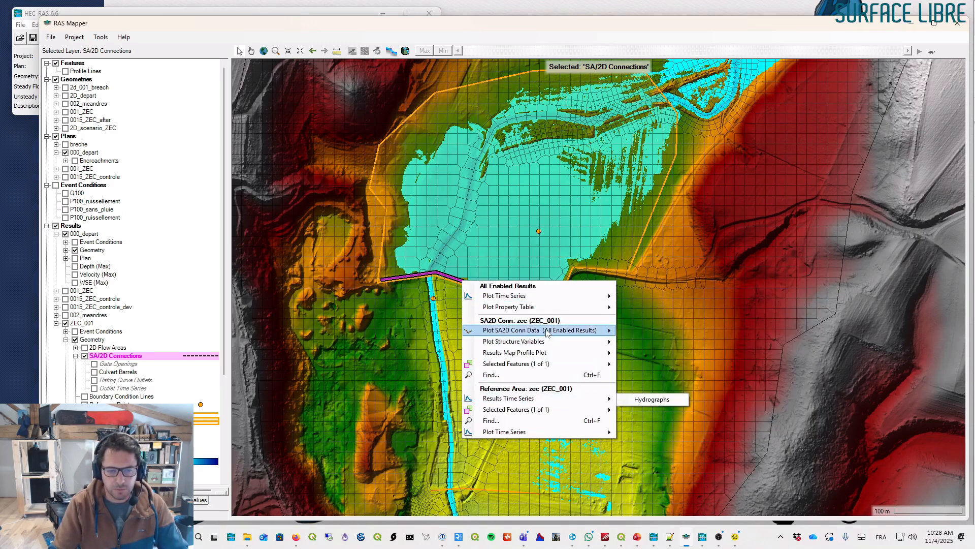
mouse_move(548, 353)
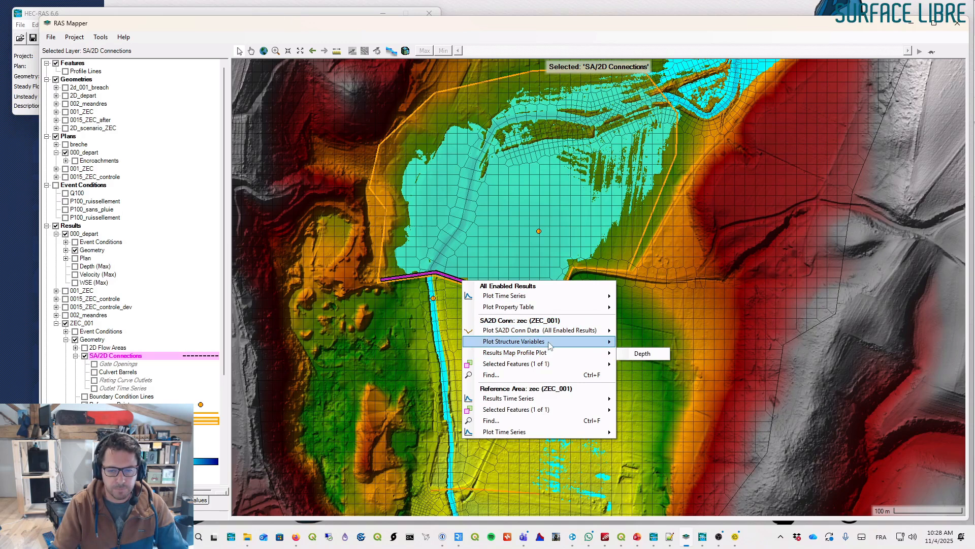
left_click(642, 341)
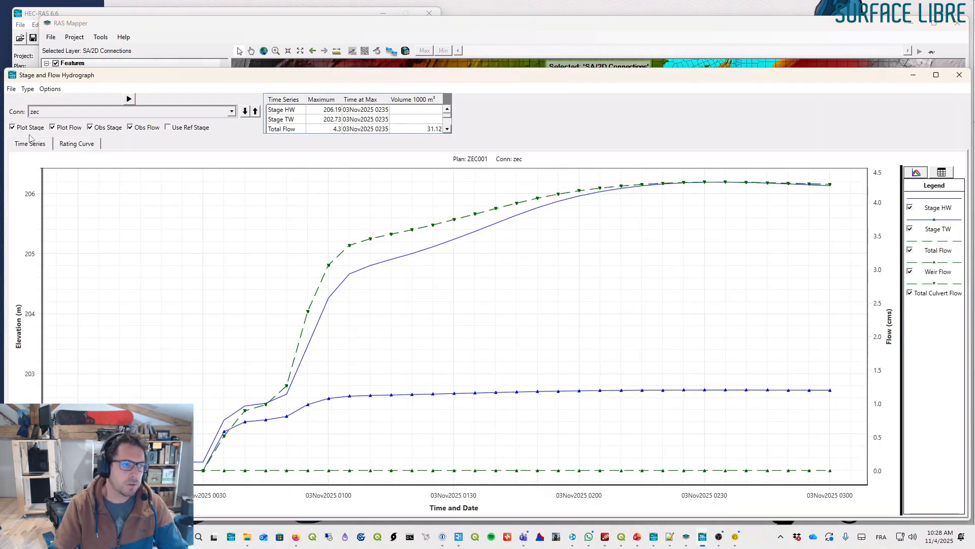
left_click(26, 130)
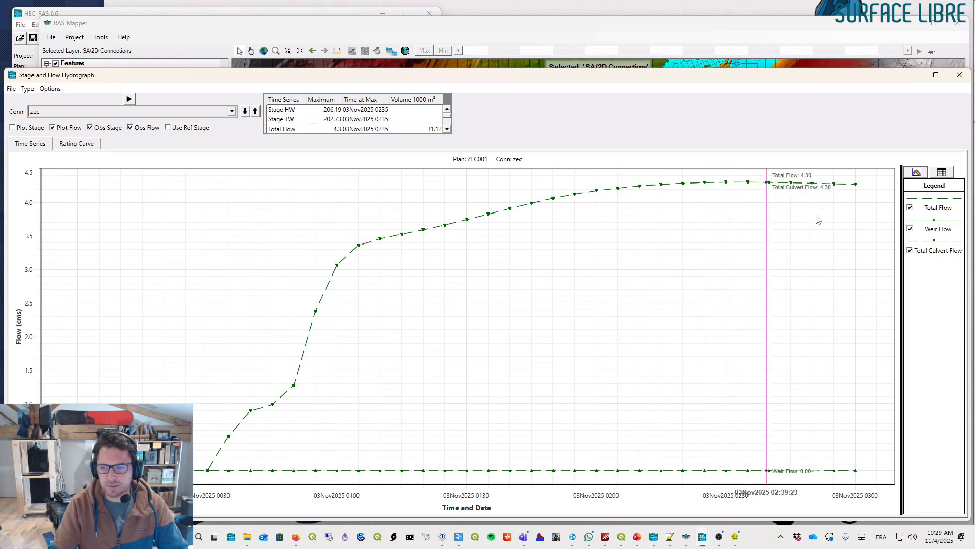
- Toggle the Total Culvert Flow and Total Flow series on the hydrograph, then close the plot
right_click(445, 269)
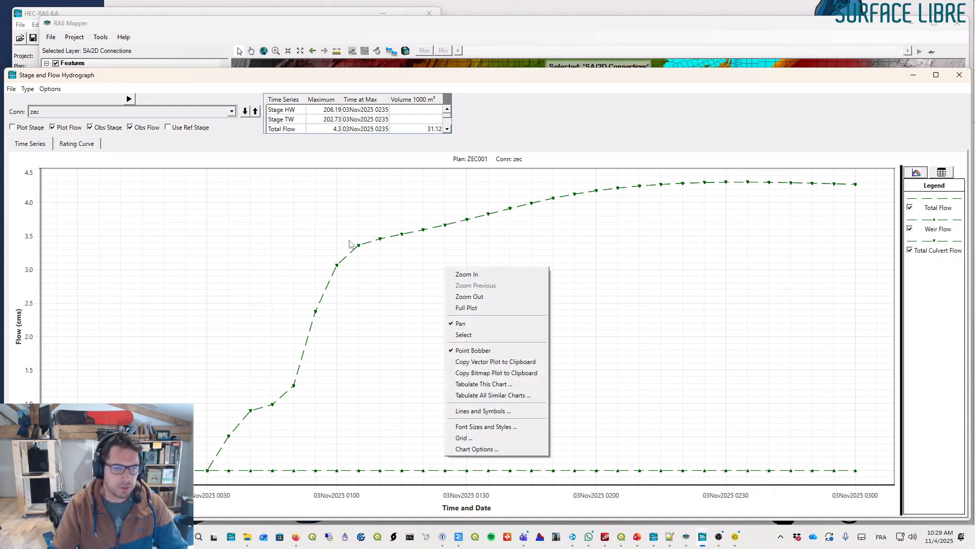
left_click(535, 143)
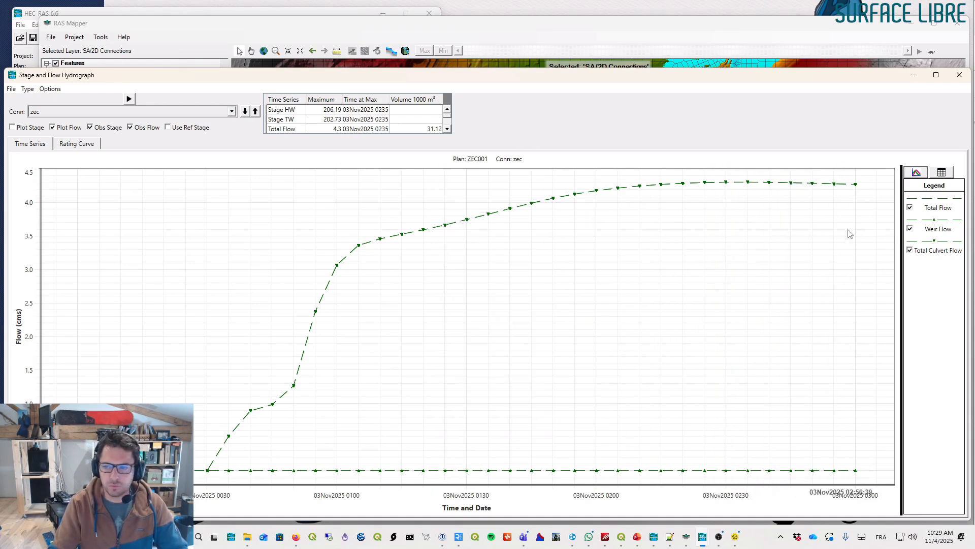
left_click(910, 251)
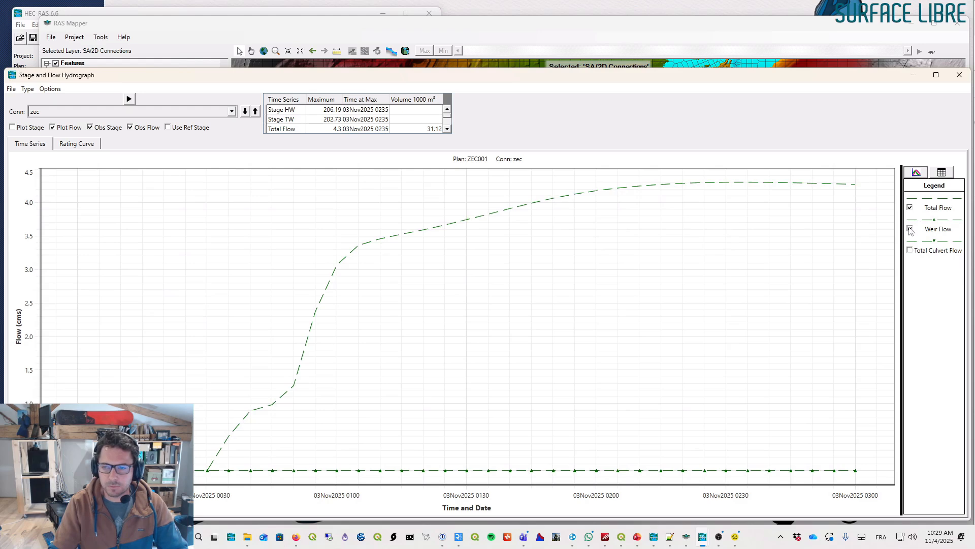
left_click(912, 207)
left_click(912, 207)
left_click(910, 251)
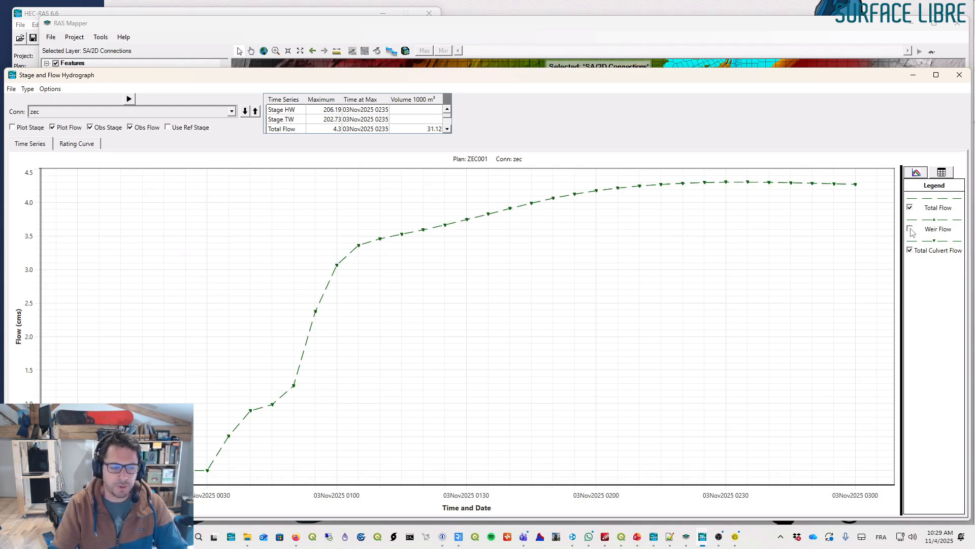
left_click(958, 76)
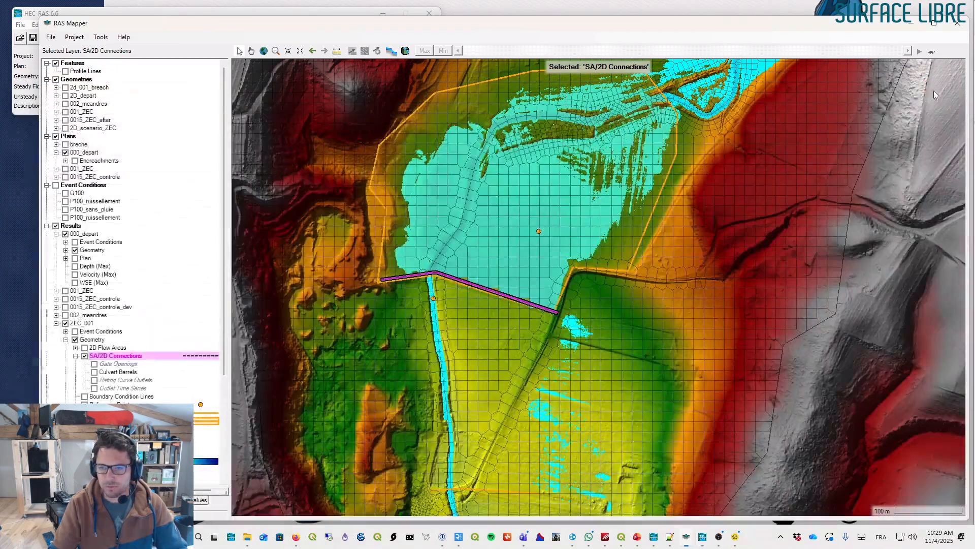
- Open the weir profile plot for the zec SA/2D connection in ZEC_001
right_click(460, 280)
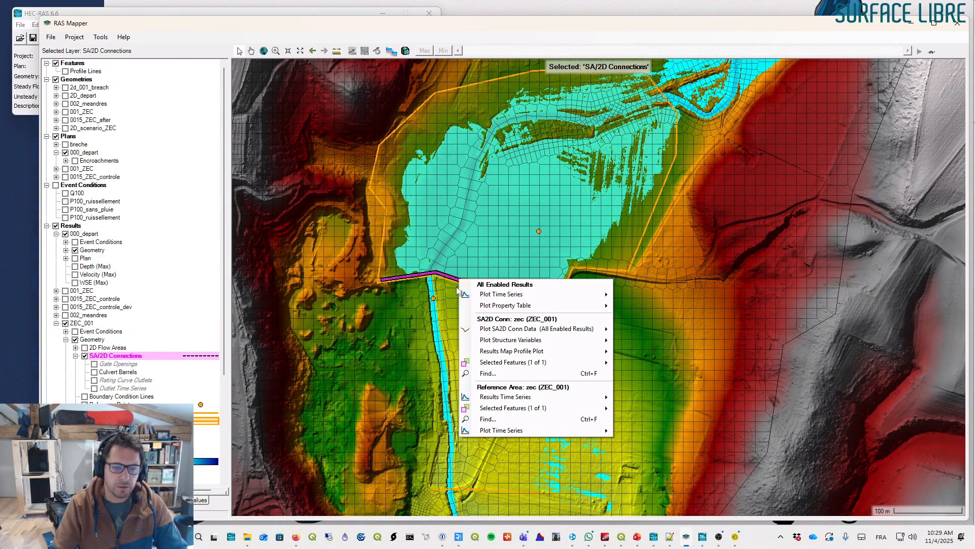
mouse_move(512, 332)
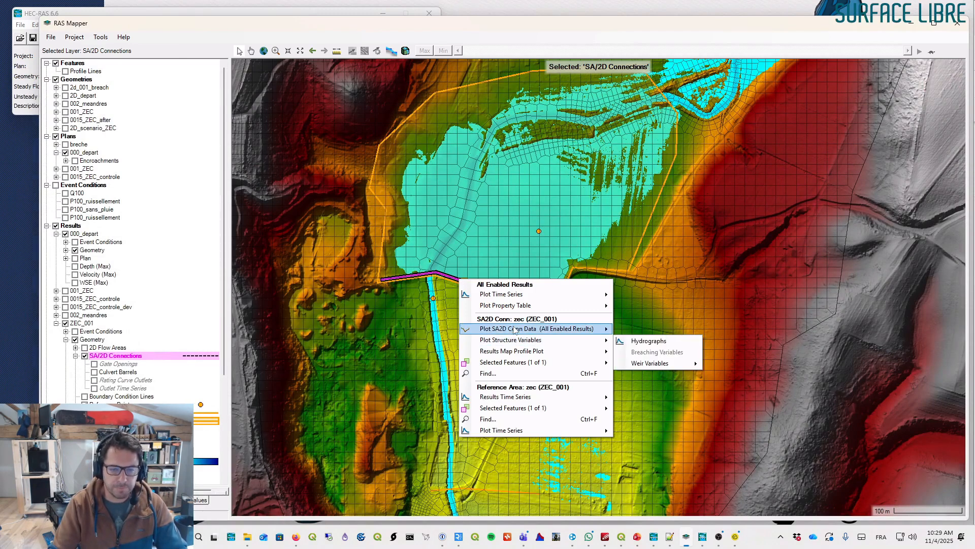
left_click(639, 329)
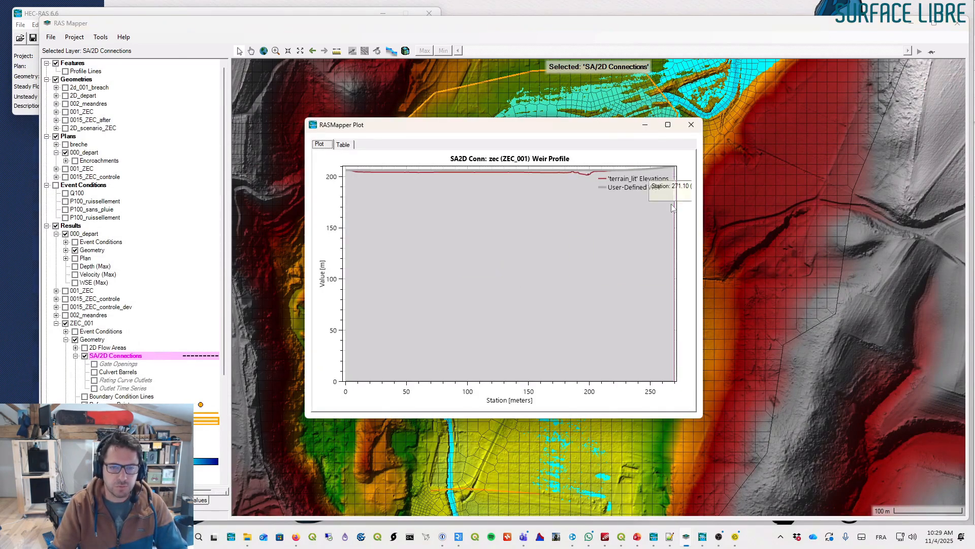
- Switch the ZEC_001 map display from maximum depth to the water surface elevation layer
scroll(132, 228, "down", 3)
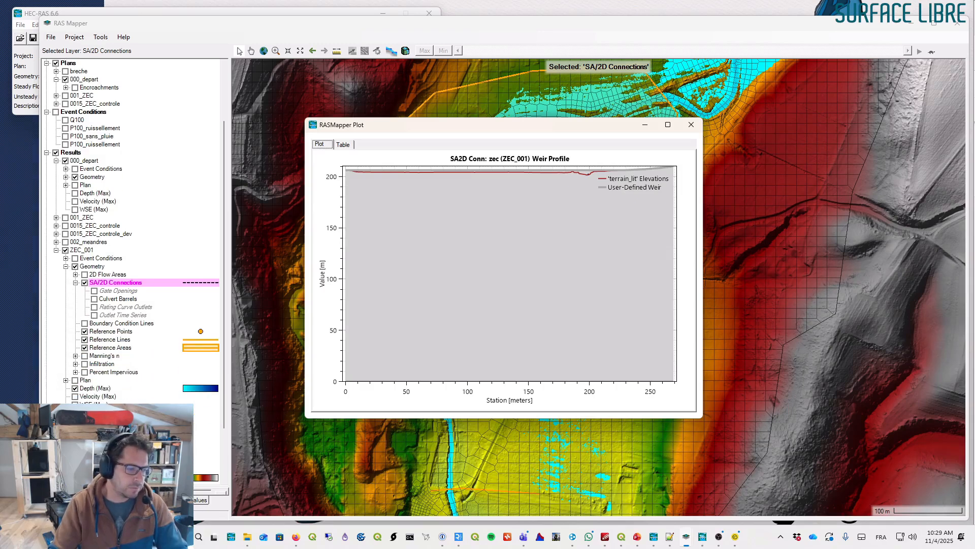
left_click(75, 404)
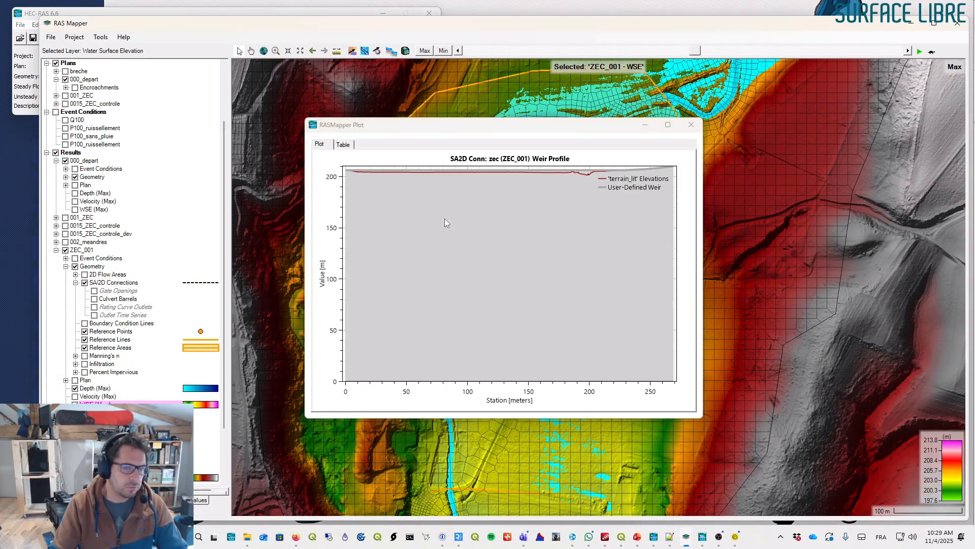
left_click_drag(669, 192, 333, 165)
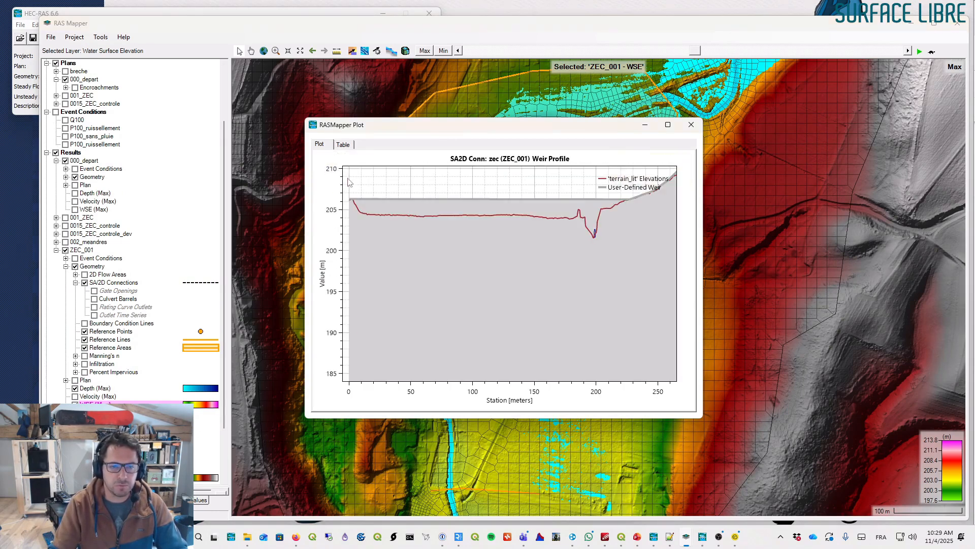
left_click_drag(676, 245, 330, 182)
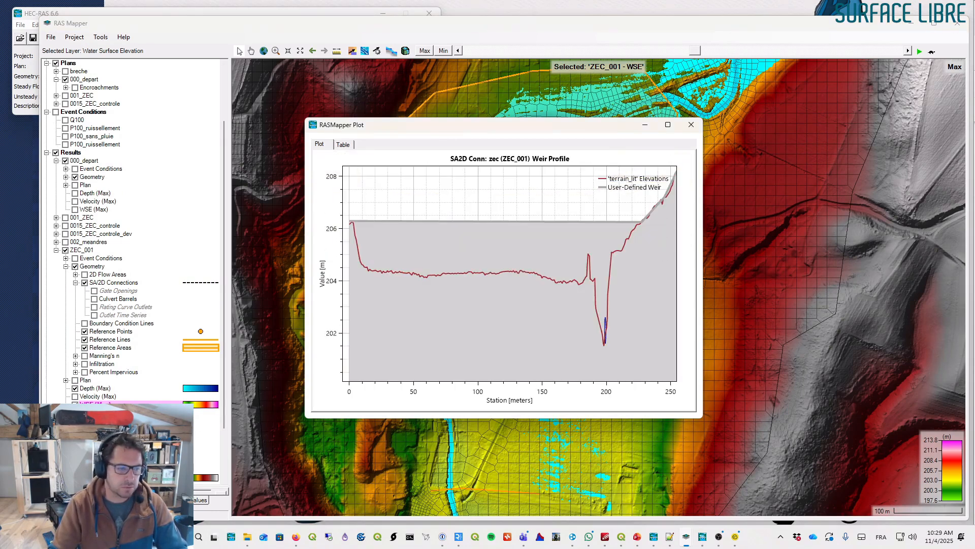
left_click(75, 388)
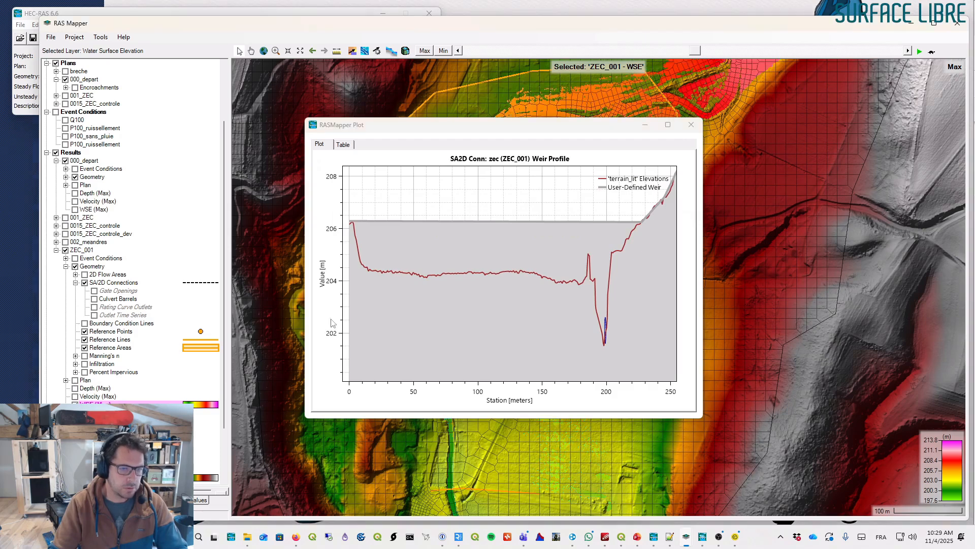
- Step the map results to 03NOV2025 02:25 to show the upstream and downstream WSE on the weir profile, then close the plot
left_click(458, 51)
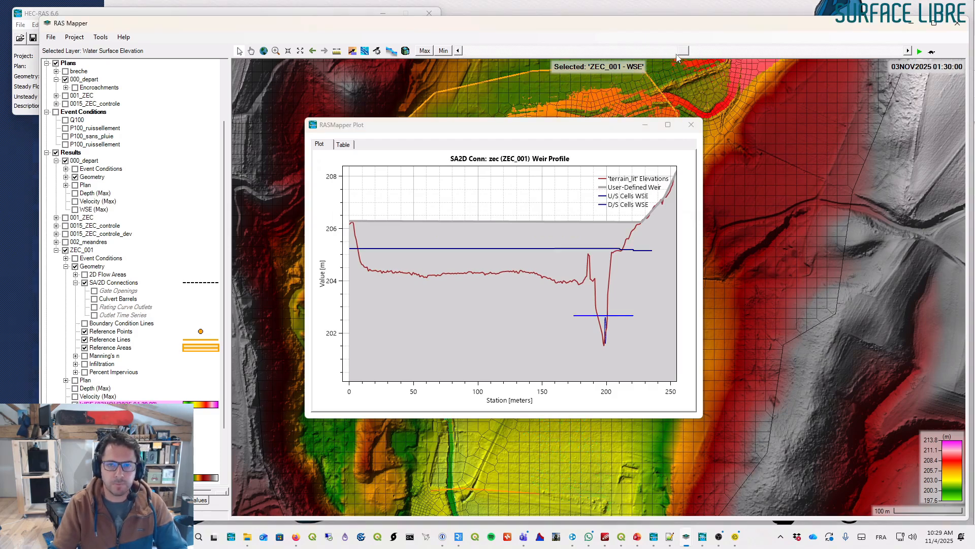
left_click_drag(634, 55, 804, 66)
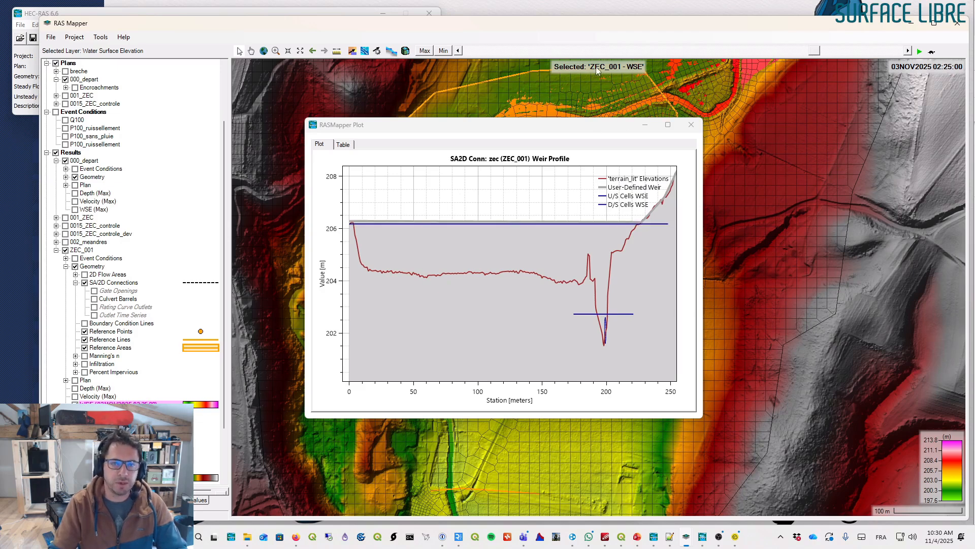
left_click(645, 124)
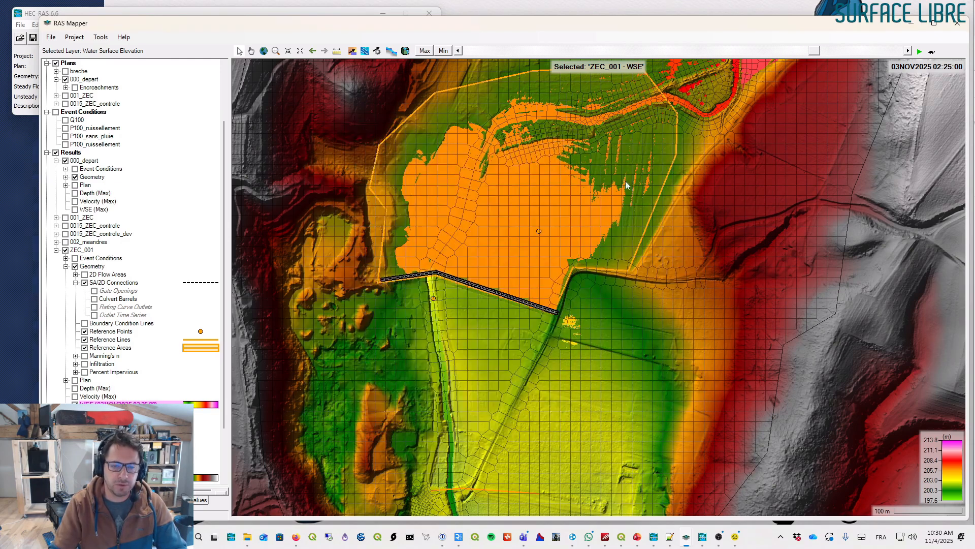
- Open the stage and flow hydrograph for the controle debit reference line
left_click(105, 340)
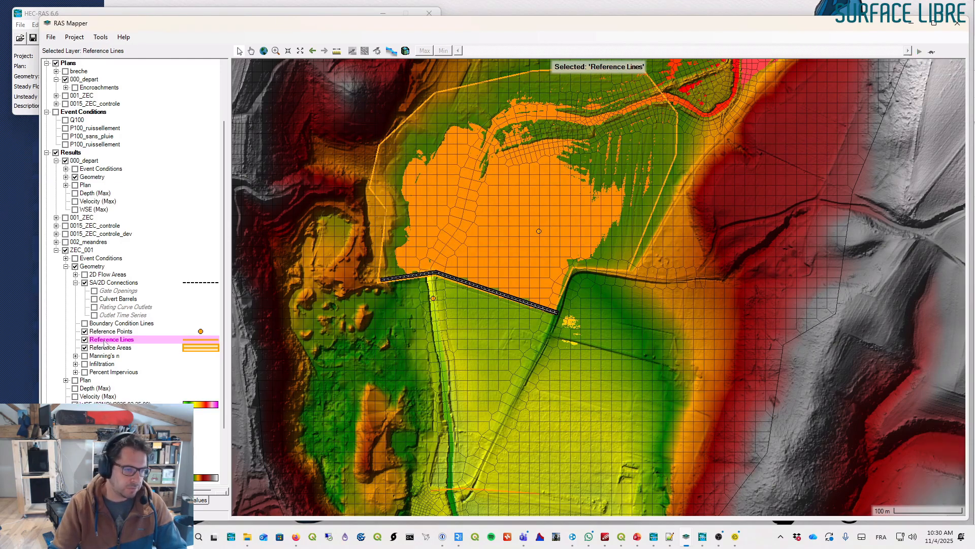
right_click(409, 281)
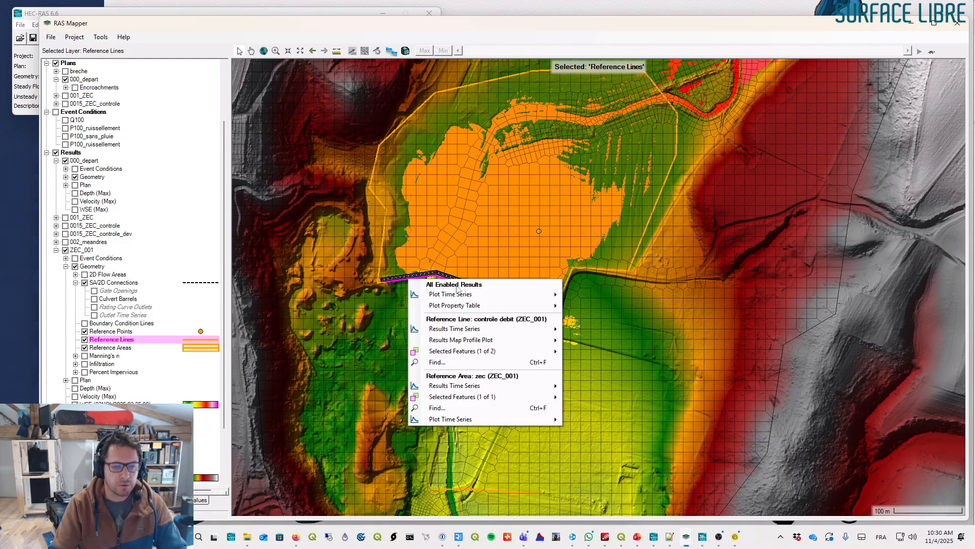
mouse_move(517, 293)
mouse_move(511, 329)
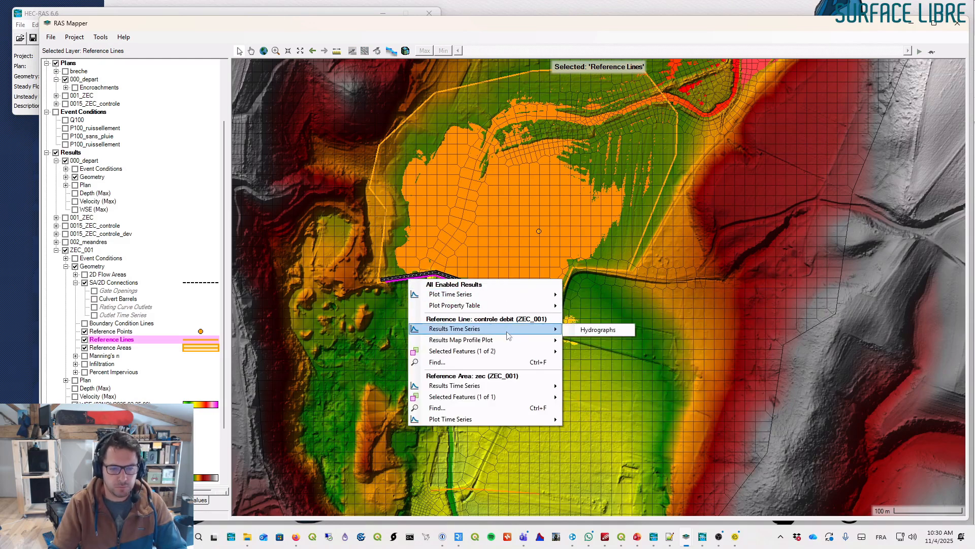
left_click(590, 329)
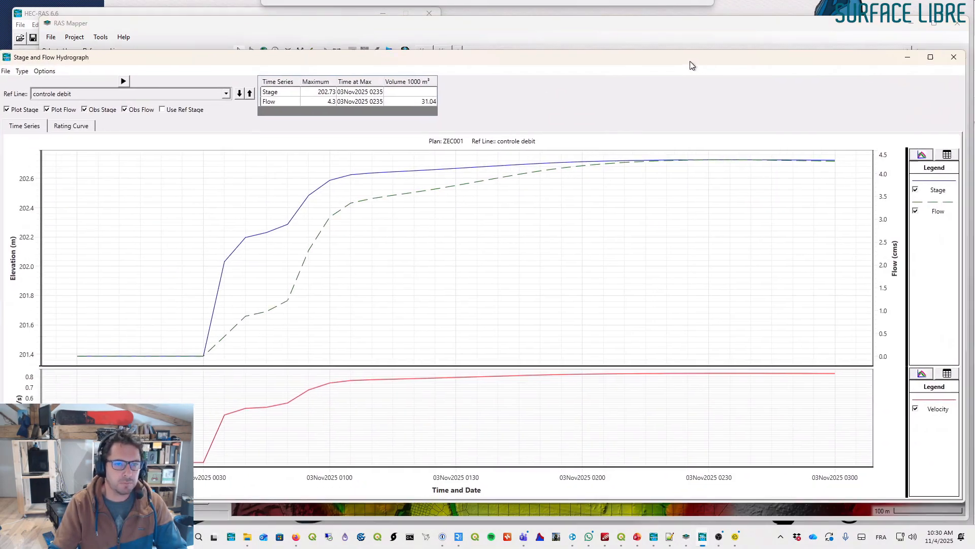
- Hide the velocity and stage series so the controle debit hydrograph shows only flow
left_click_drag(686, 63, 691, 40)
left_click(42, 50)
mouse_move(31, 51)
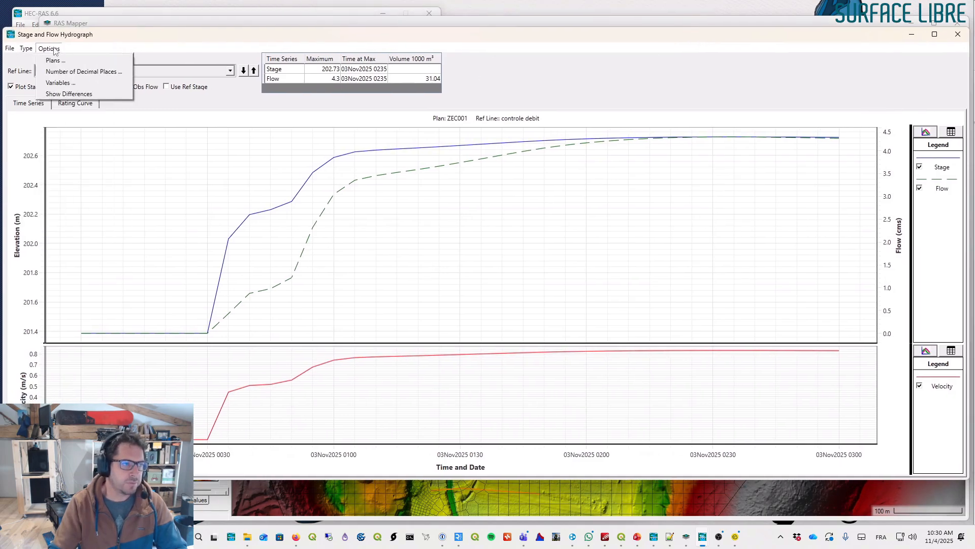
left_click(62, 81)
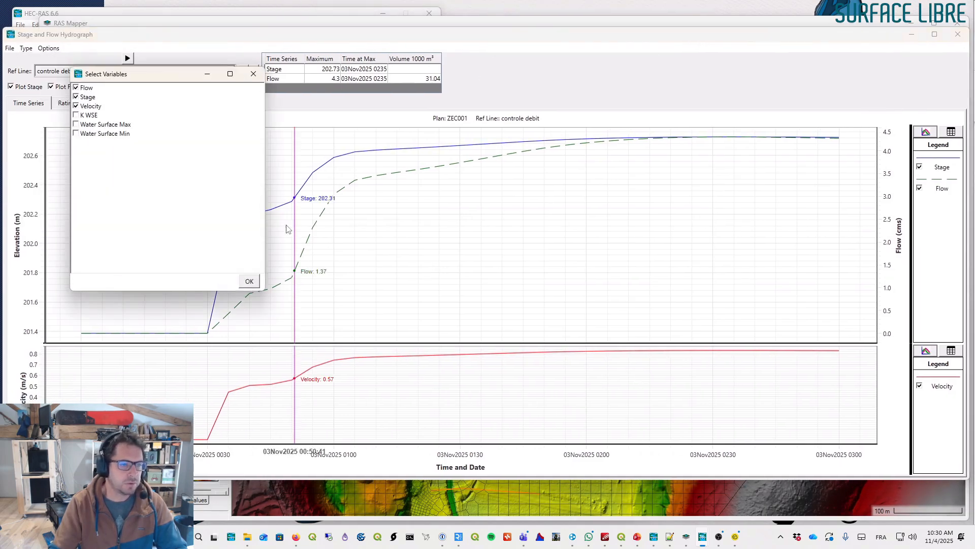
left_click(76, 105)
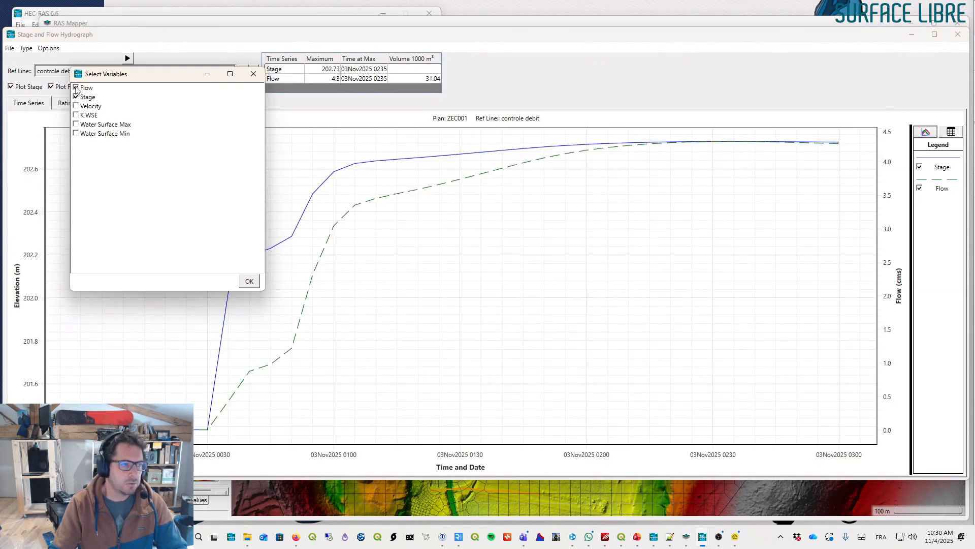
left_click(250, 281)
left_click(20, 88)
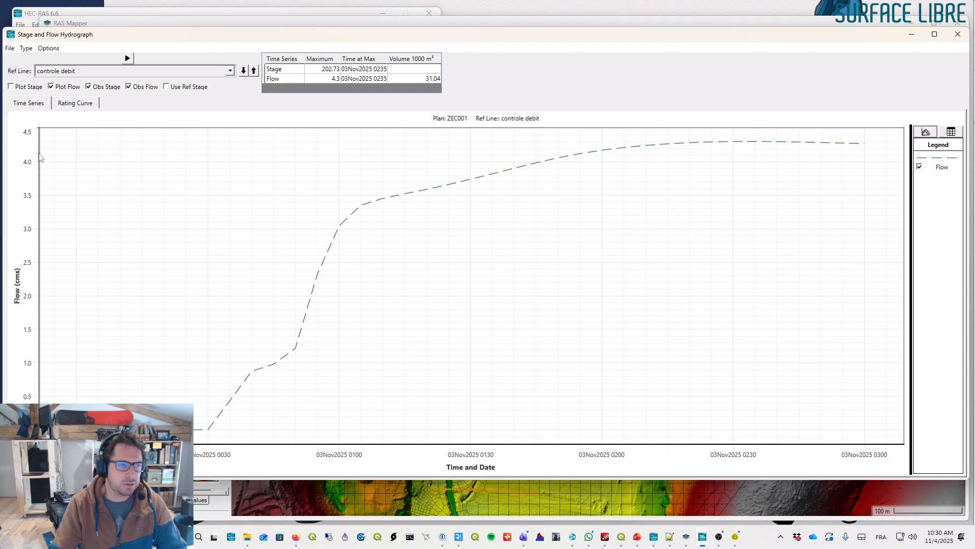
- Add plans 000depart and 001ZEC to the hydrograph to compare their flow with ZEC_001
left_click(46, 49)
left_click(51, 63)
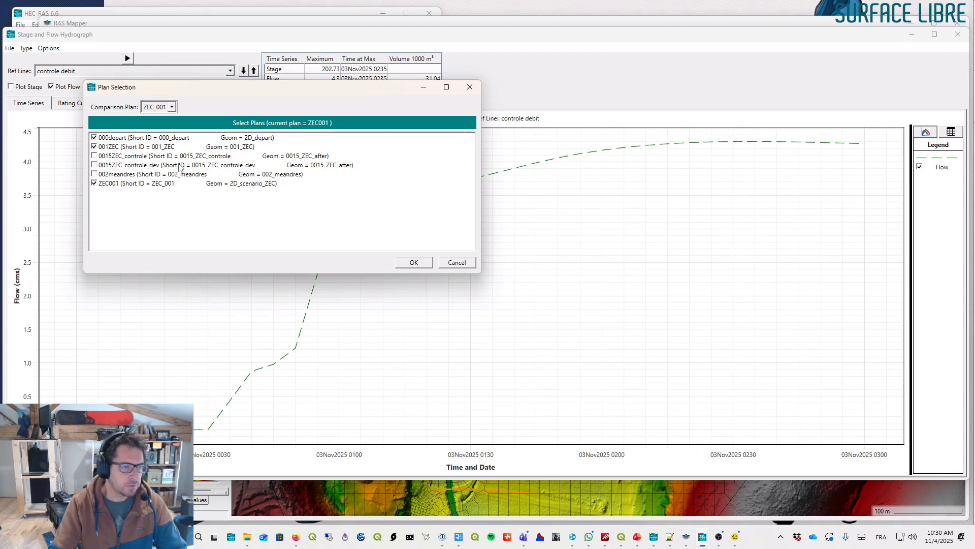
left_click(413, 263)
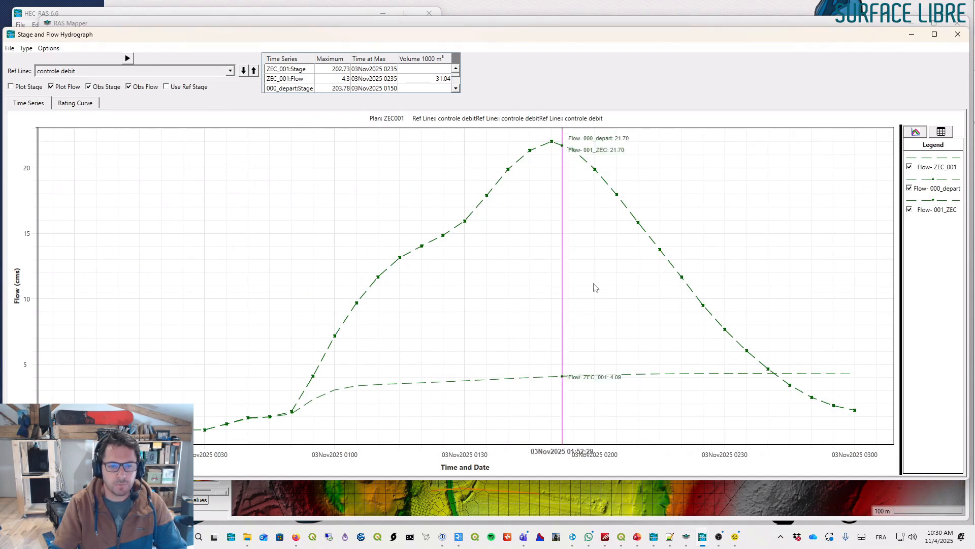
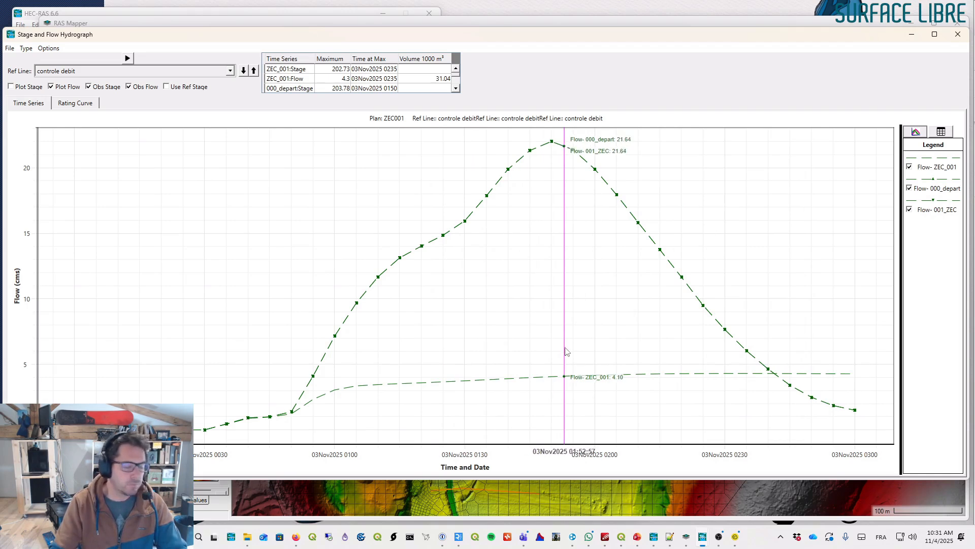
- Open the hydrograph for the zec reference area of plan ZEC_001
left_click(957, 36)
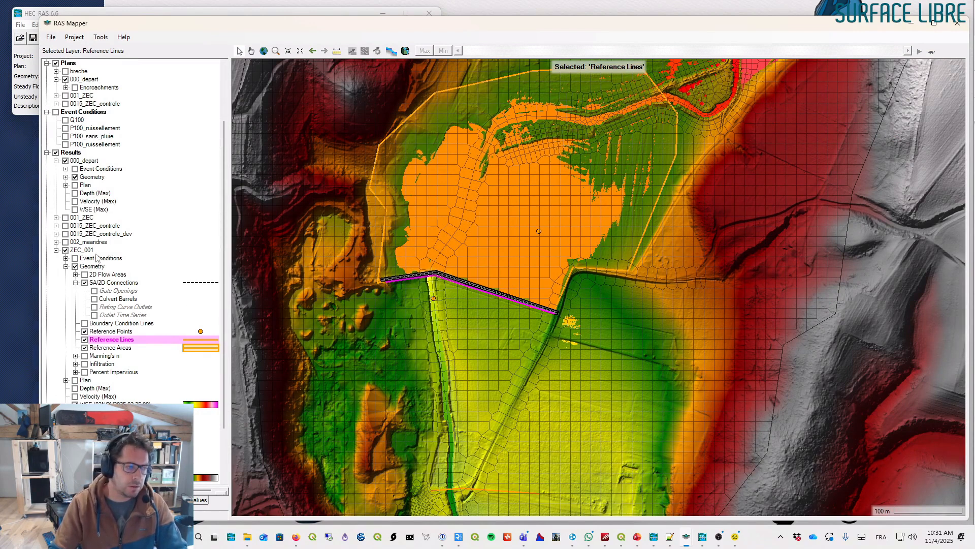
left_click(110, 349)
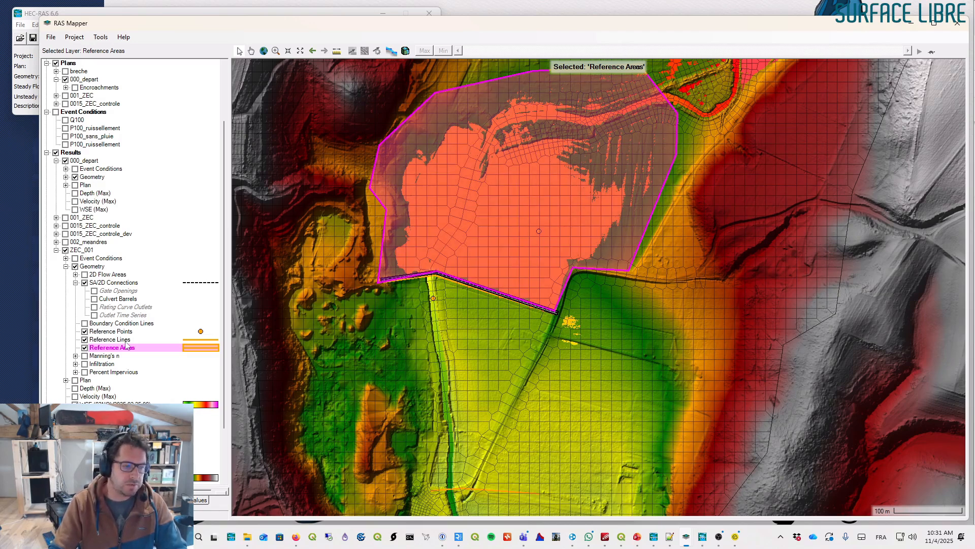
left_click(85, 348)
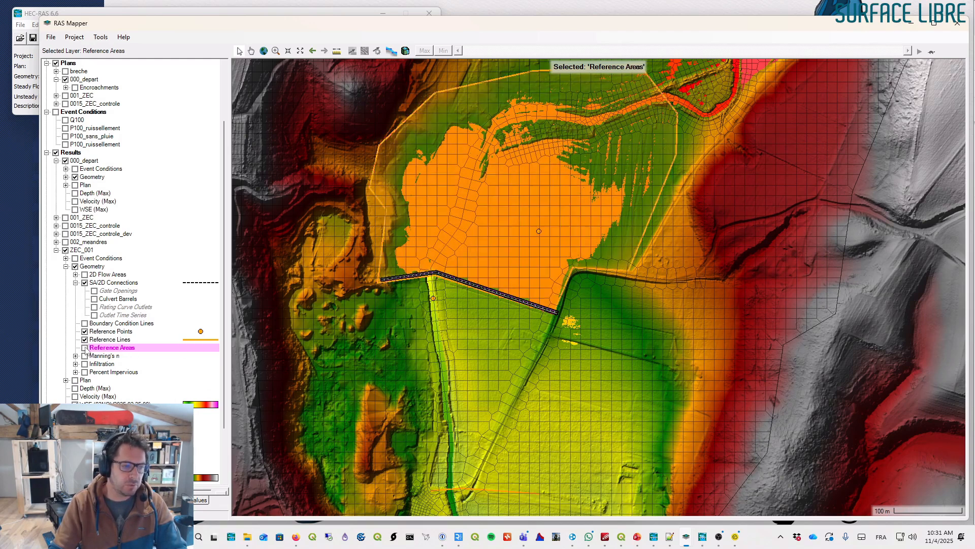
left_click(84, 348)
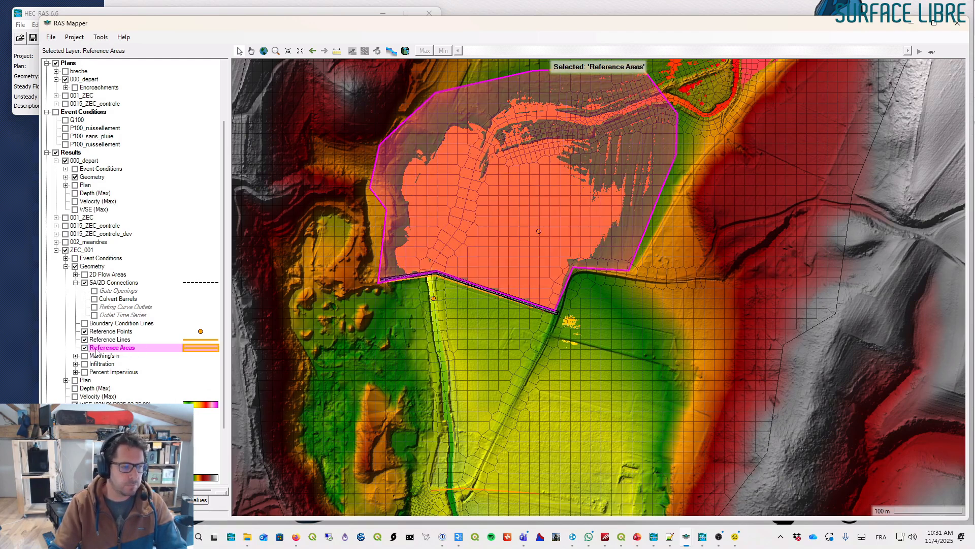
right_click(635, 213)
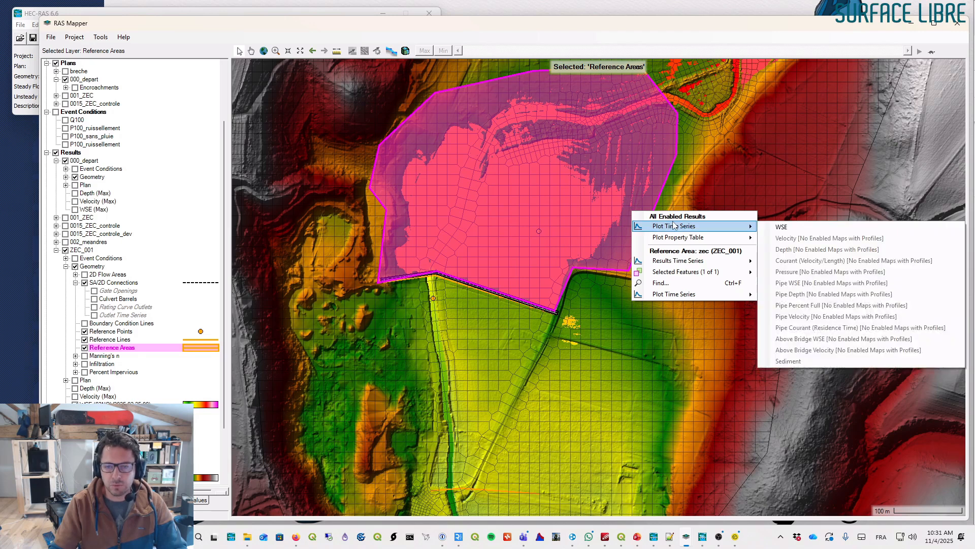
mouse_move(691, 257)
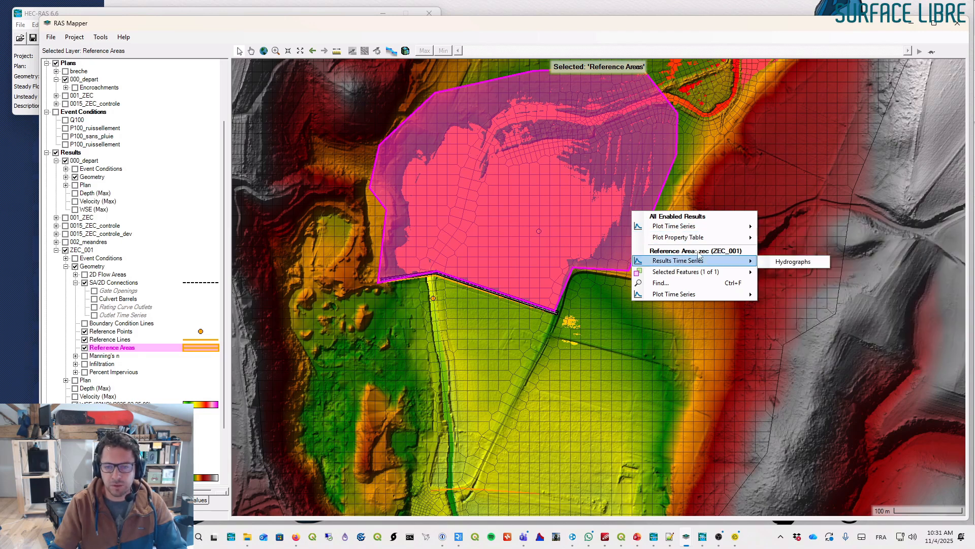
left_click(792, 262)
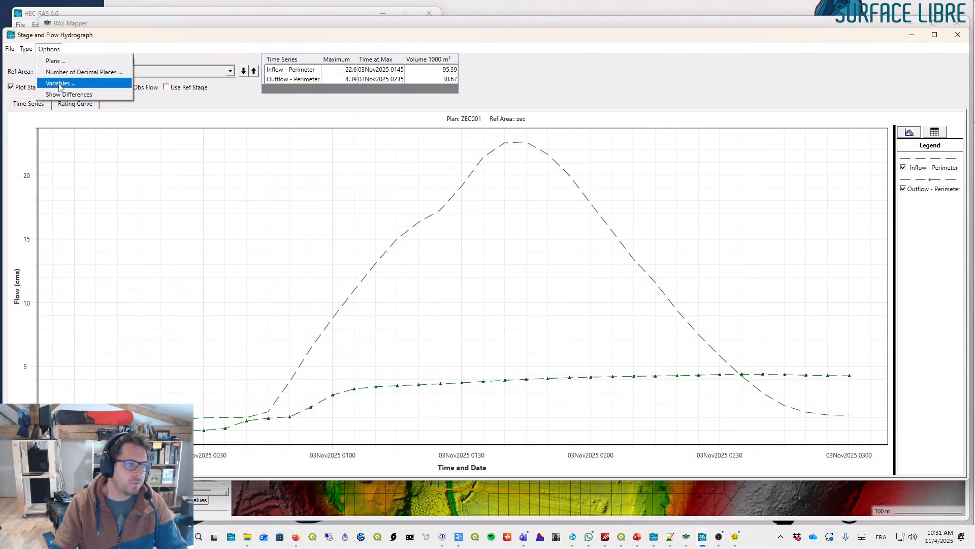
- Change the plotted variables so the zec reference area hydrograph shows only Volume
left_click(63, 82)
left_click(115, 164)
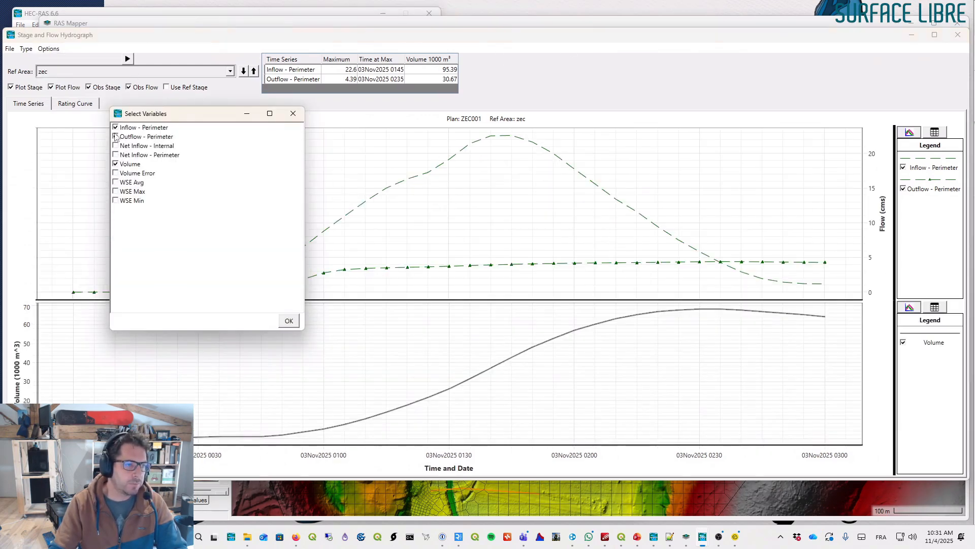
left_click(115, 136)
left_click(115, 127)
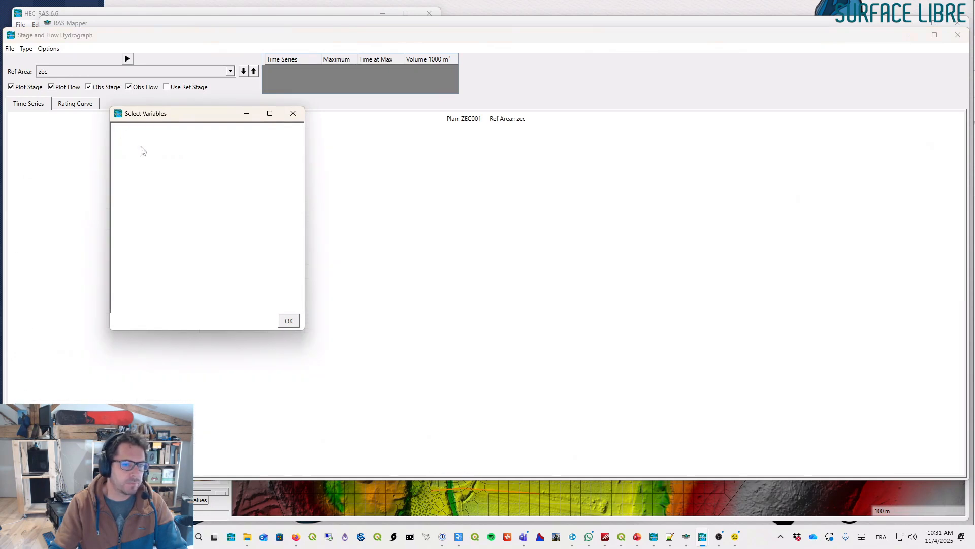
left_click(289, 320)
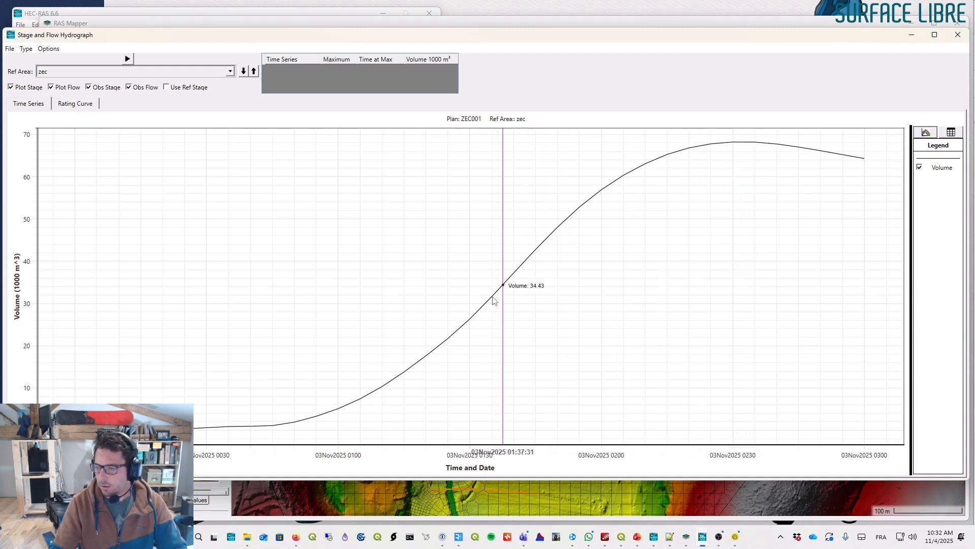
- Open the connection data editor for the zec SA/2D connection in the 2D_scenario_ZEC geometry
left_click(958, 36)
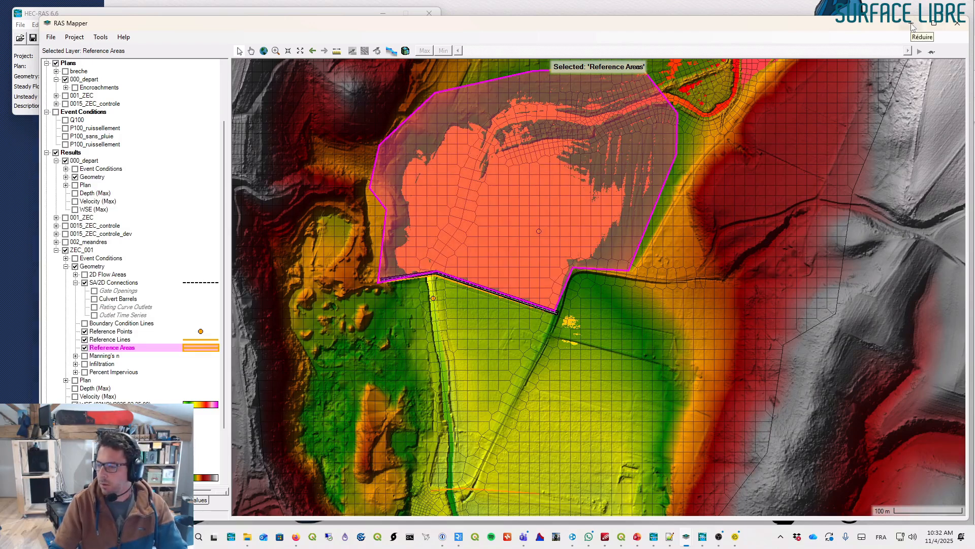
key("alt+Tab")
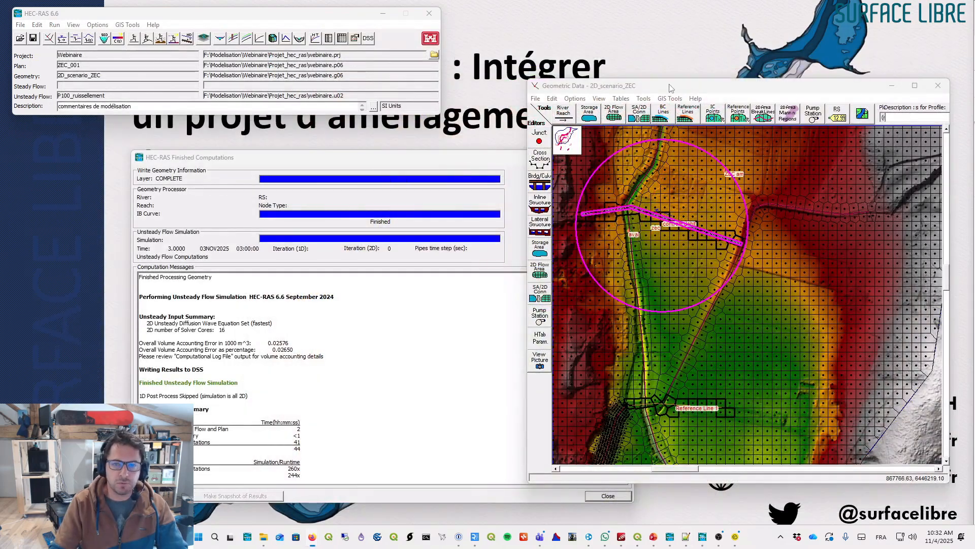
right_click(675, 177)
left_click(703, 185)
left_click_drag(585, 196, 765, 276)
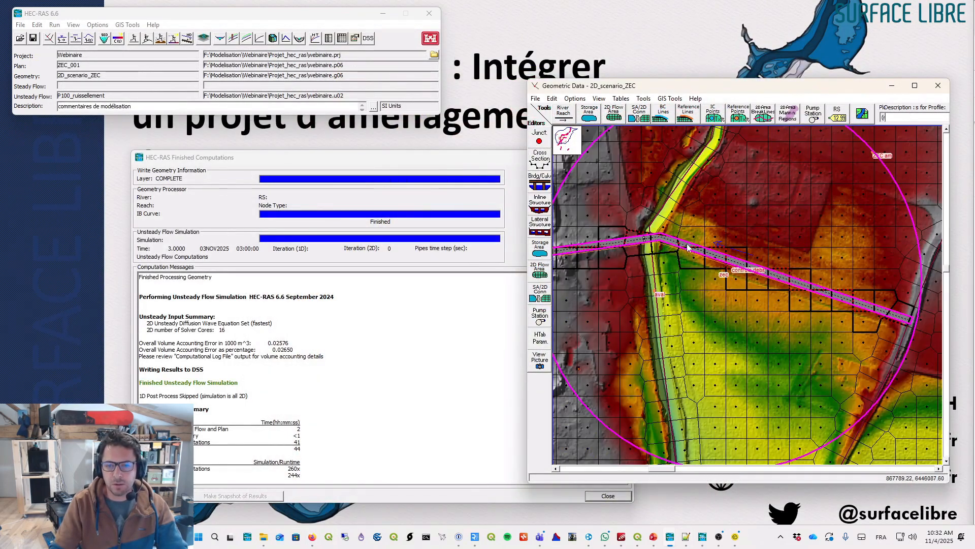
right_click(691, 246)
left_click(694, 265)
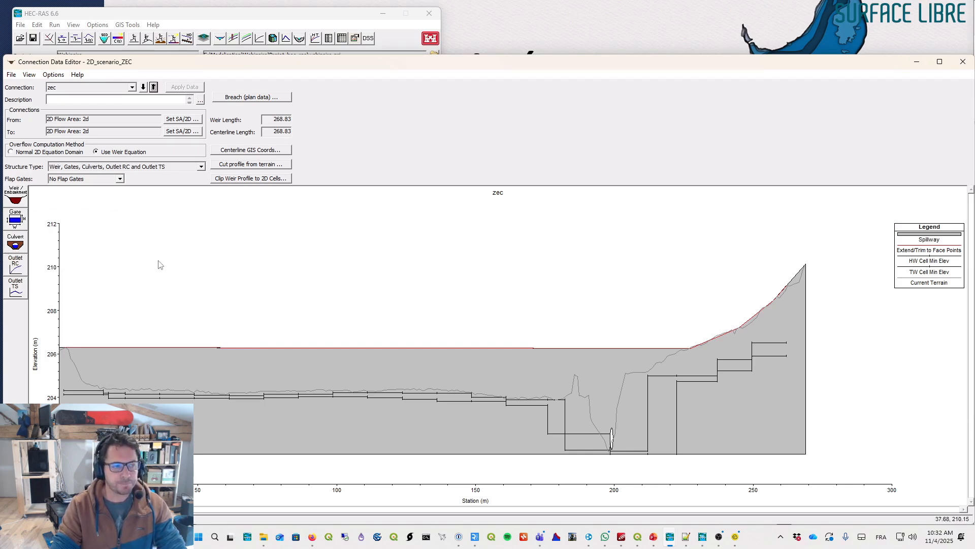
- Inspect the weir data and measure a line along the weir crest profile
left_click(22, 200)
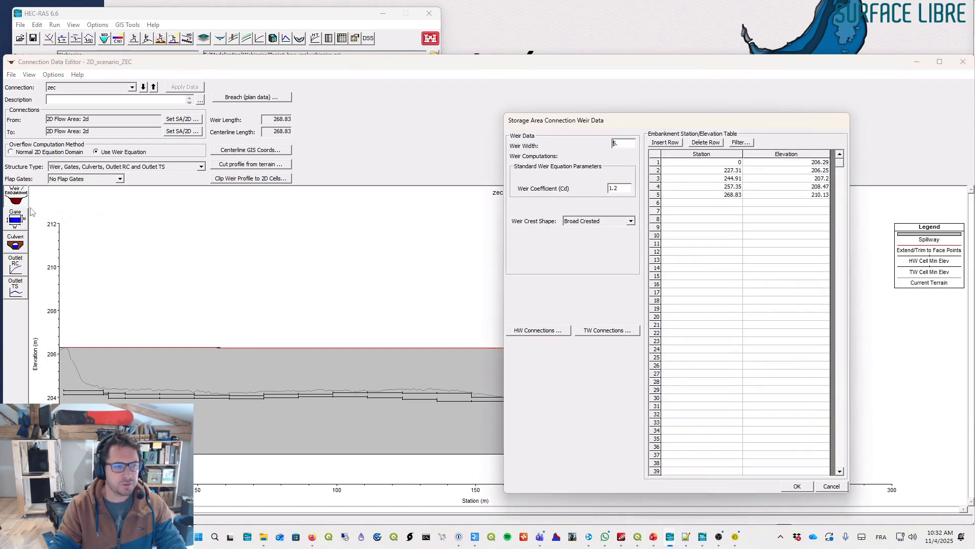
left_click(836, 488)
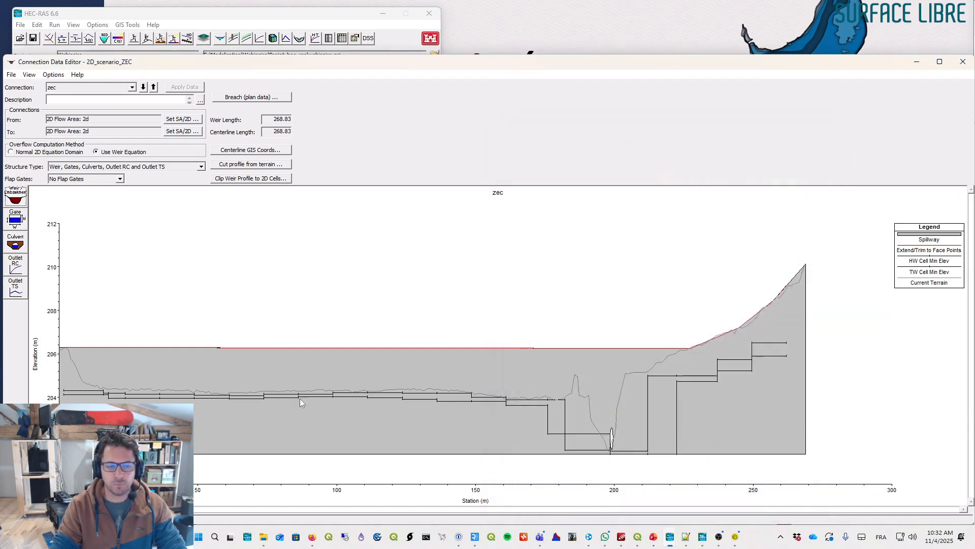
left_click(68, 347, "ctrl")
left_click(388, 348, "ctrl")
left_click(413, 364, "ctrl")
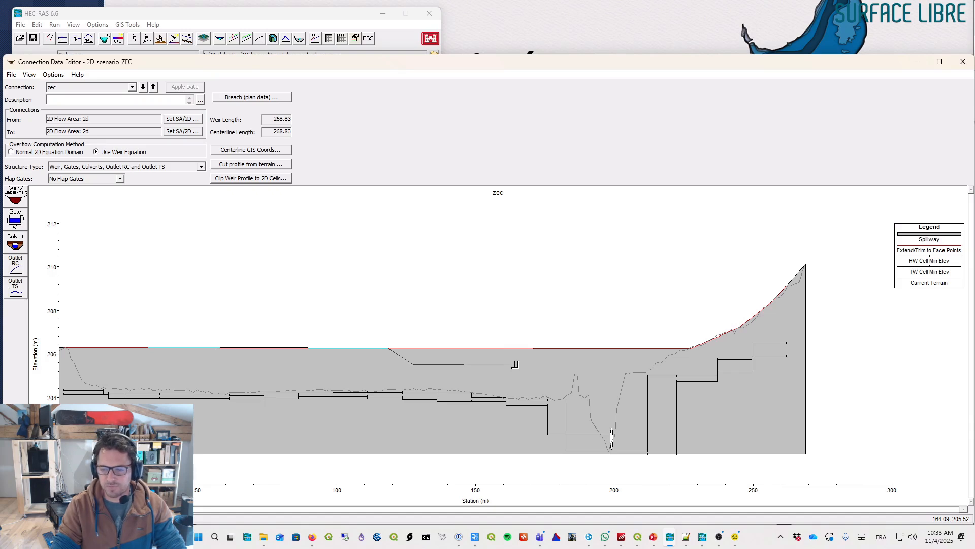
left_click(515, 364)
left_click(532, 349)
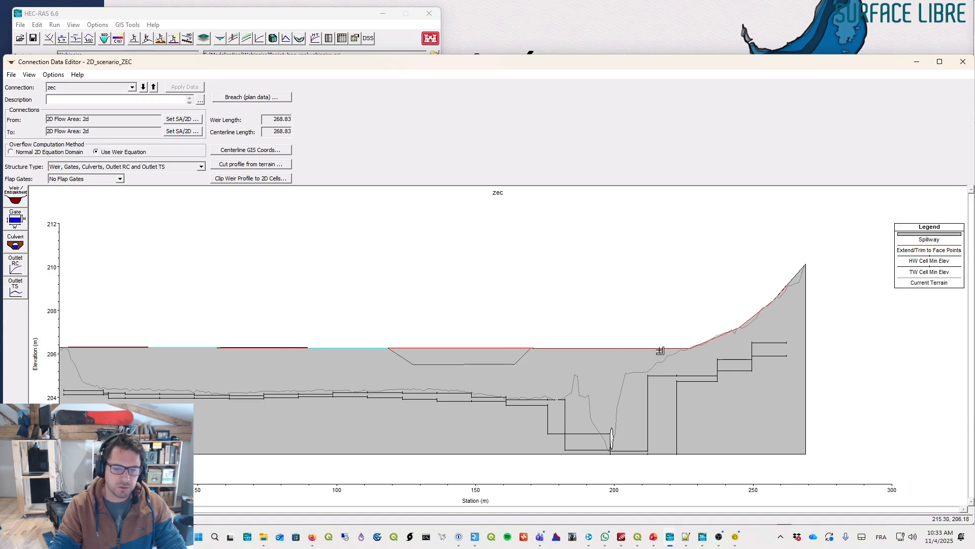
double_click(691, 349)
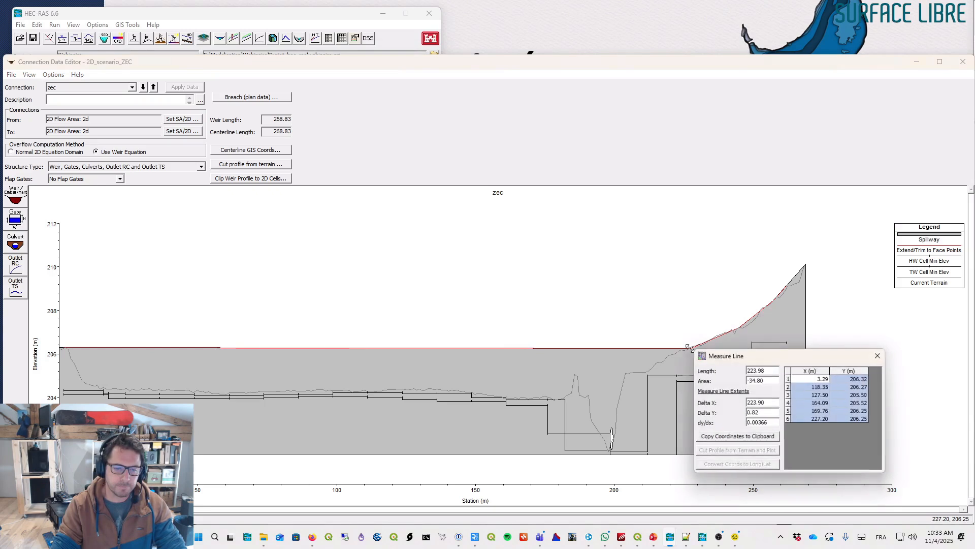
left_click(880, 354)
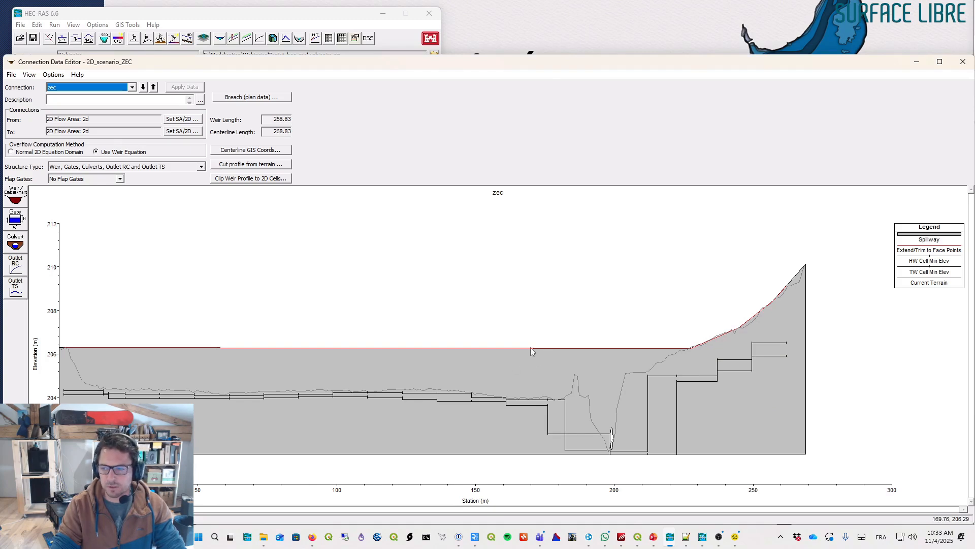
- Open the gate editor and set Gate #1's gate type to Overflow (open air)
left_click(21, 222)
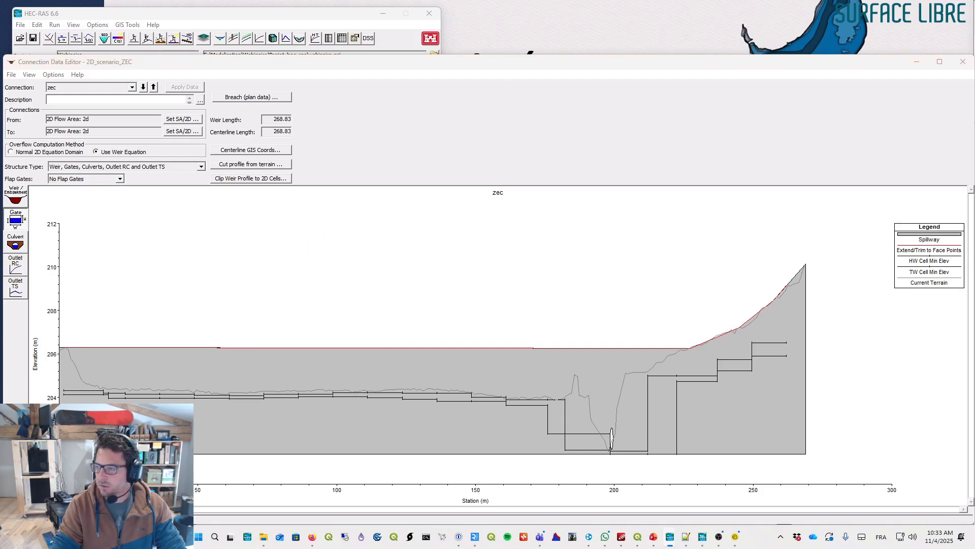
left_click(340, 144)
left_click(305, 126)
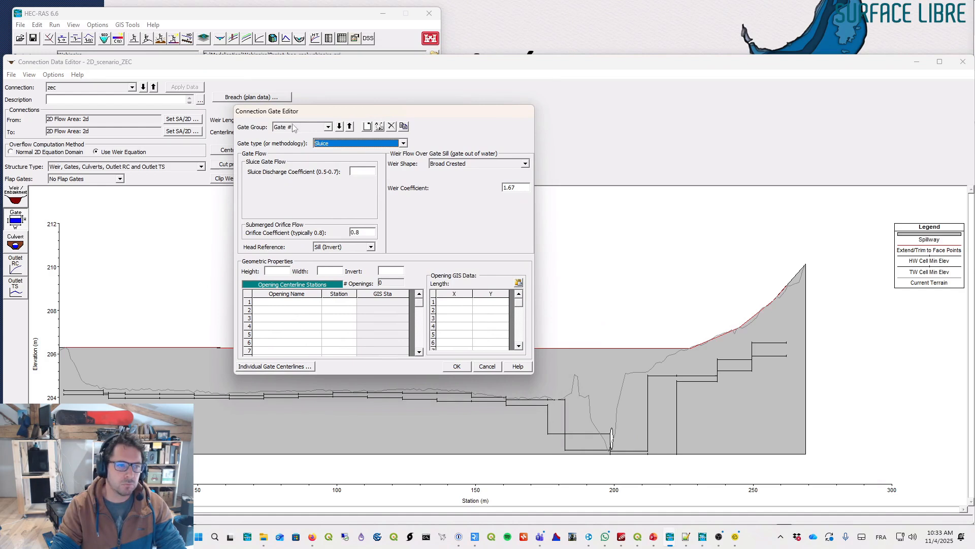
left_click(331, 144)
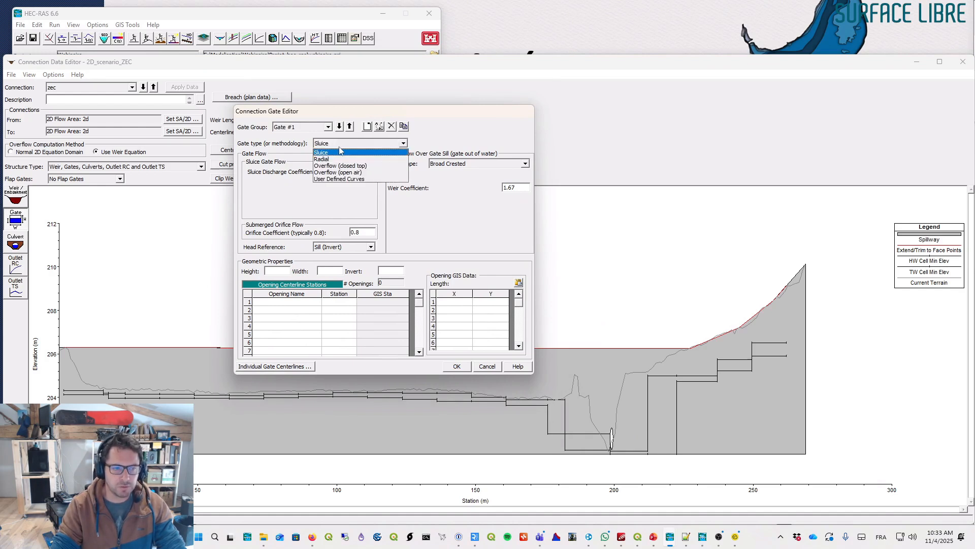
left_click(331, 172)
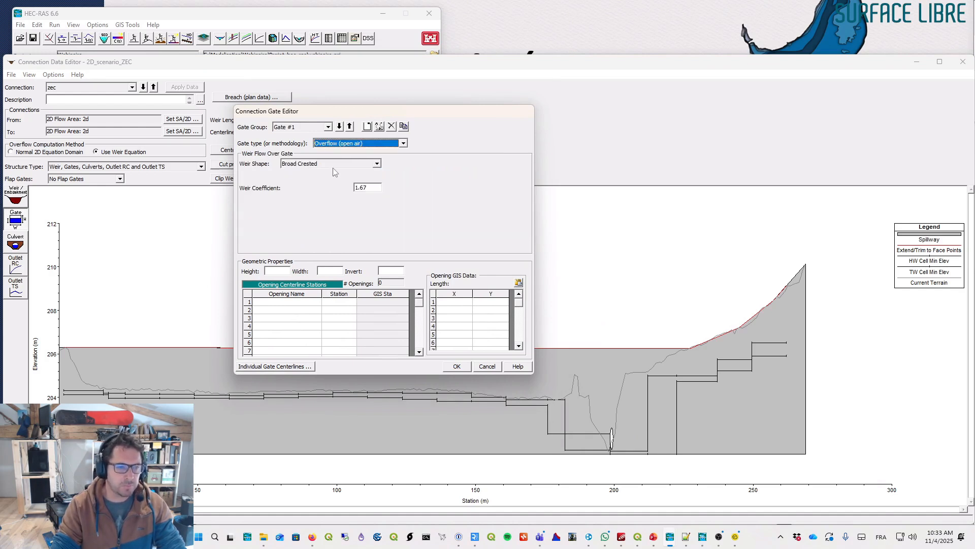
left_click(378, 190)
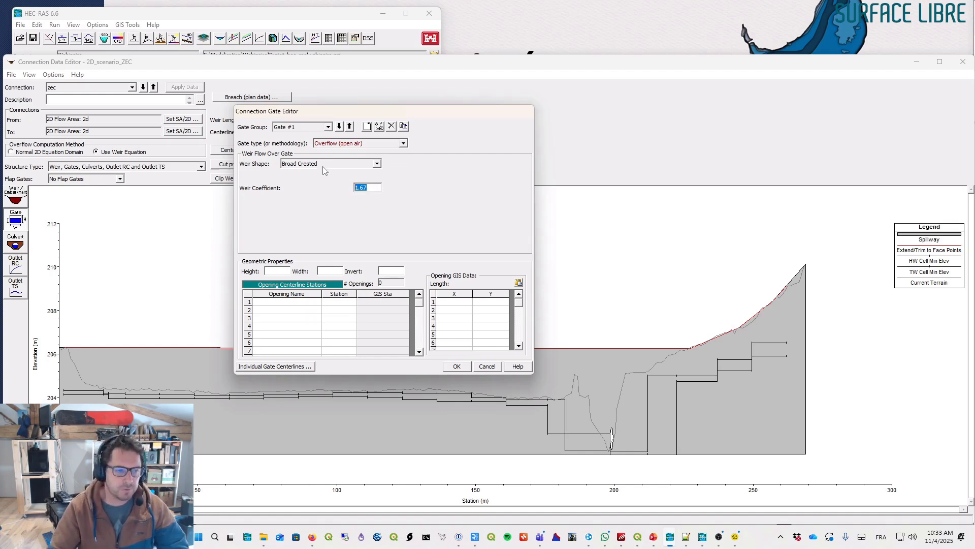
- Set the gate height to 0.7, width to 20 and invert to 205.5
left_click(277, 270)
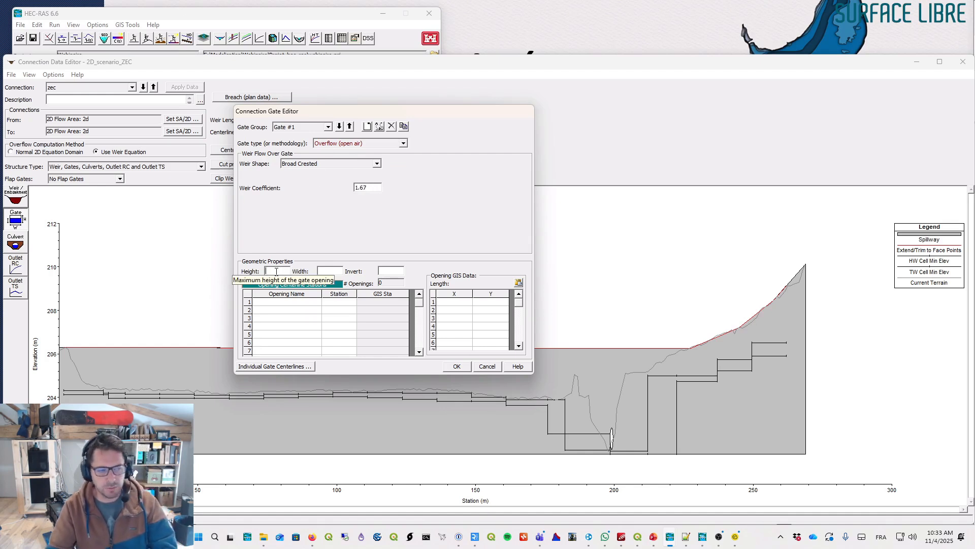
type("1")
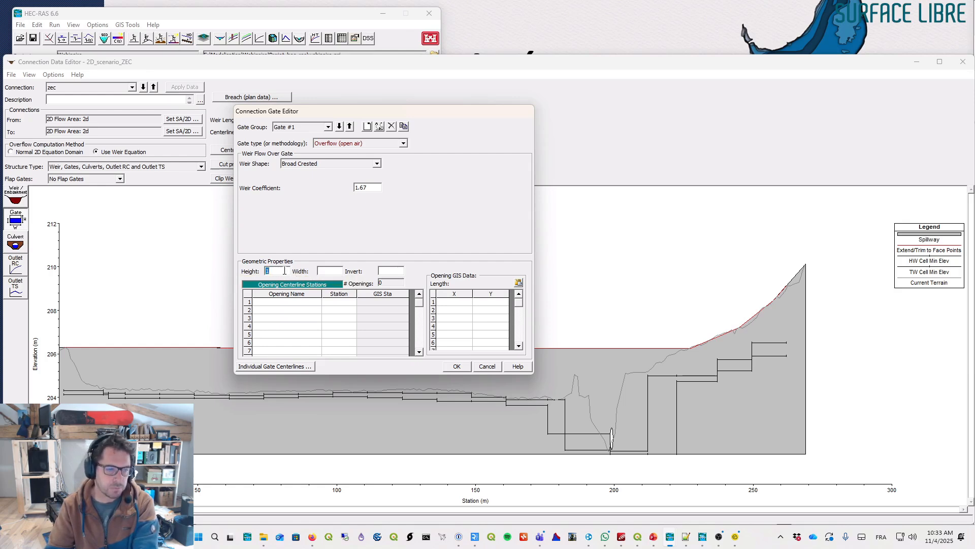
type("0.")
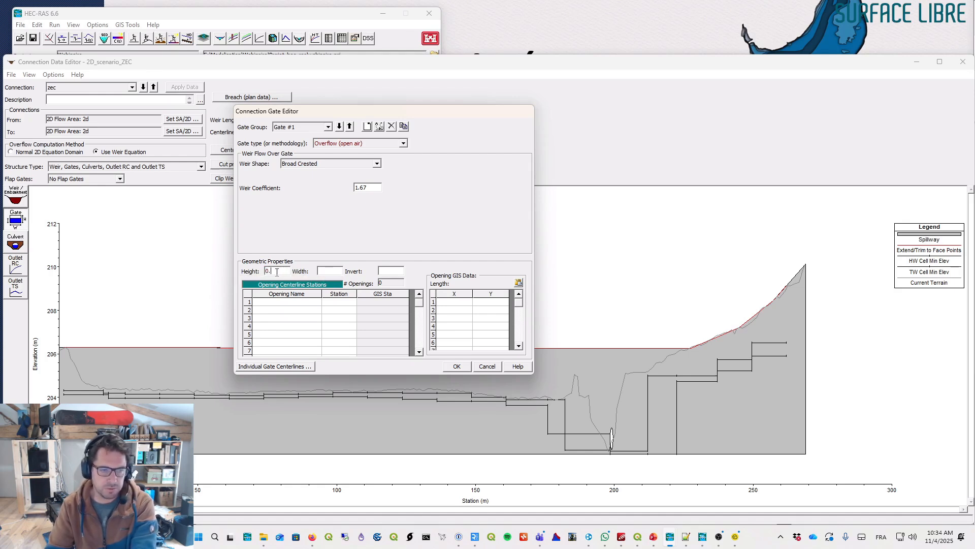
type("7")
left_click(335, 271)
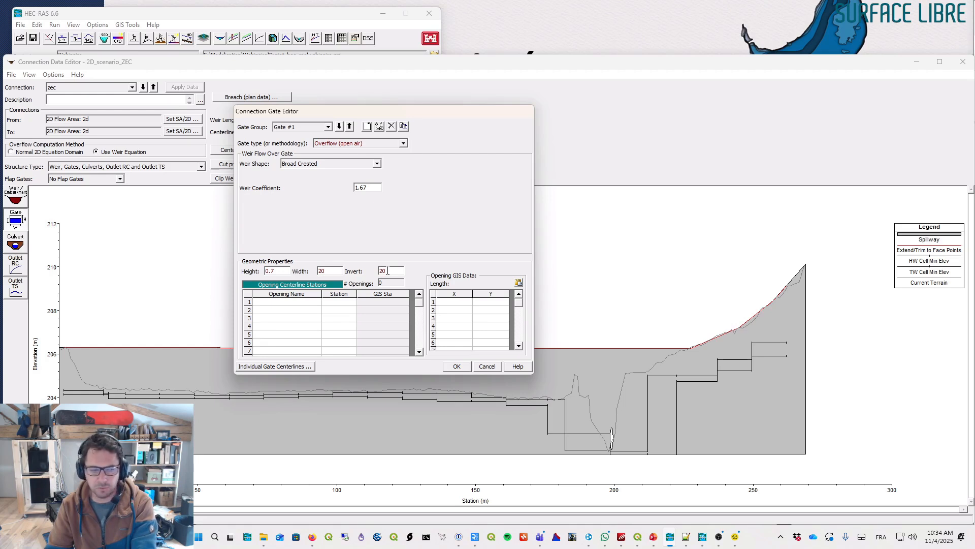
- Add a gate opening named deversoir at station 160 and confirm the gate
left_click(303, 302)
type("c")
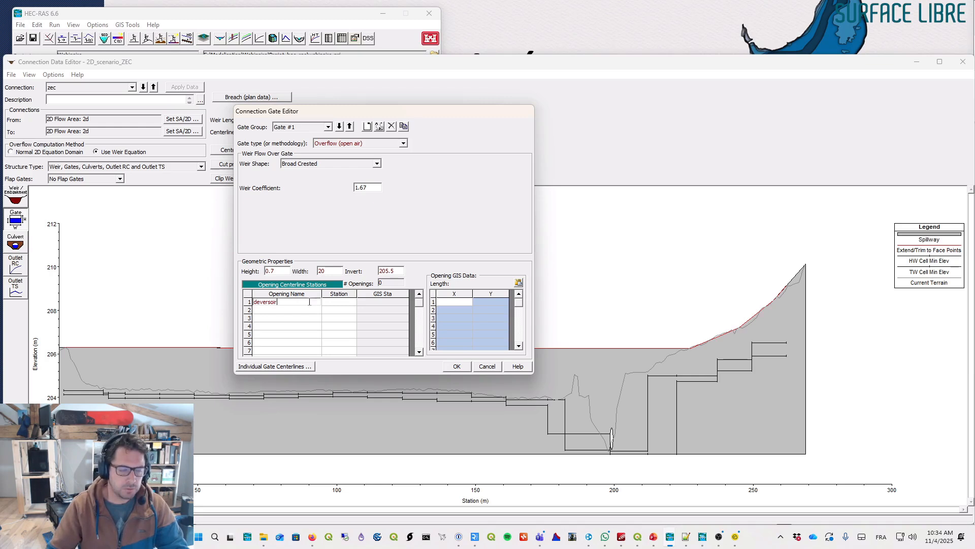
left_click(346, 304)
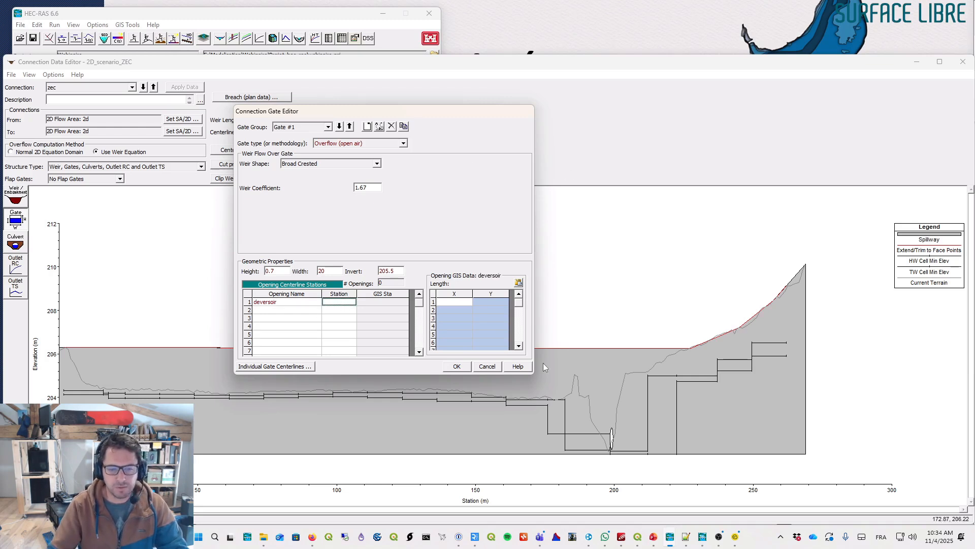
type("1")
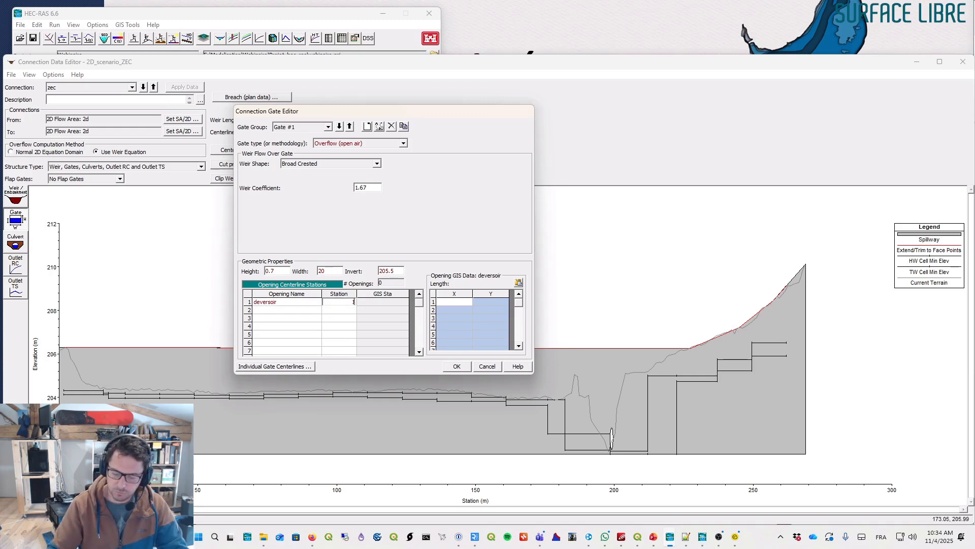
type("60")
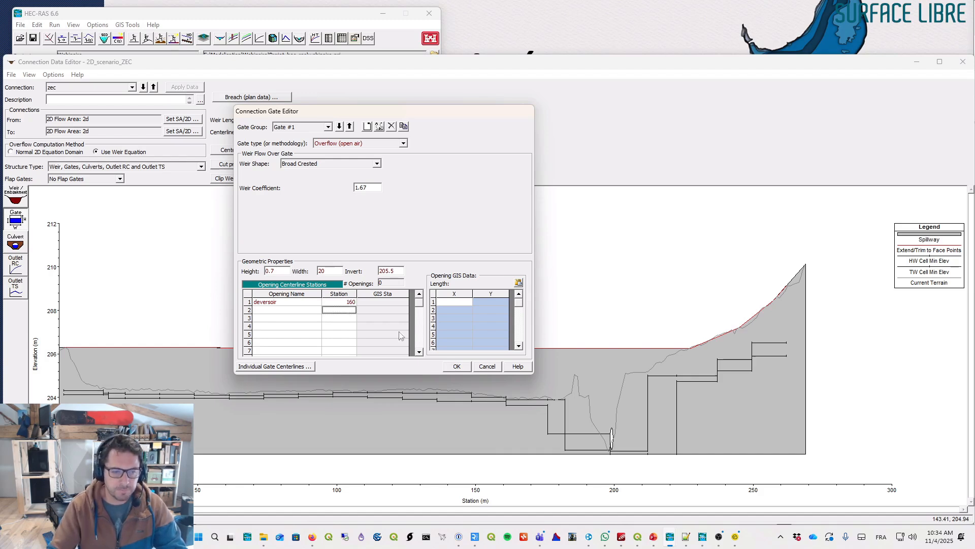
left_click(457, 366)
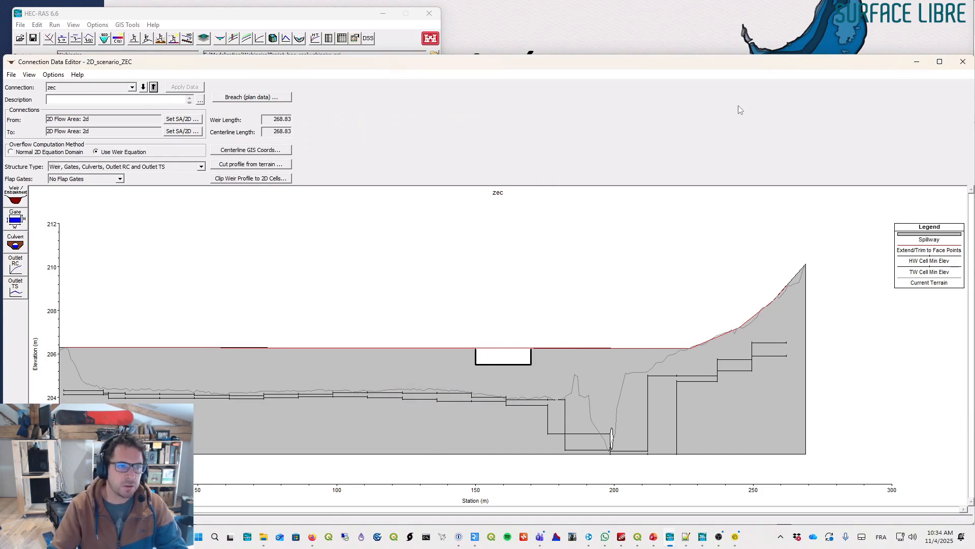
- Close the connection editor and save the geometry data
left_click(962, 61)
left_click(535, 98)
left_click(564, 132)
left_click(535, 98)
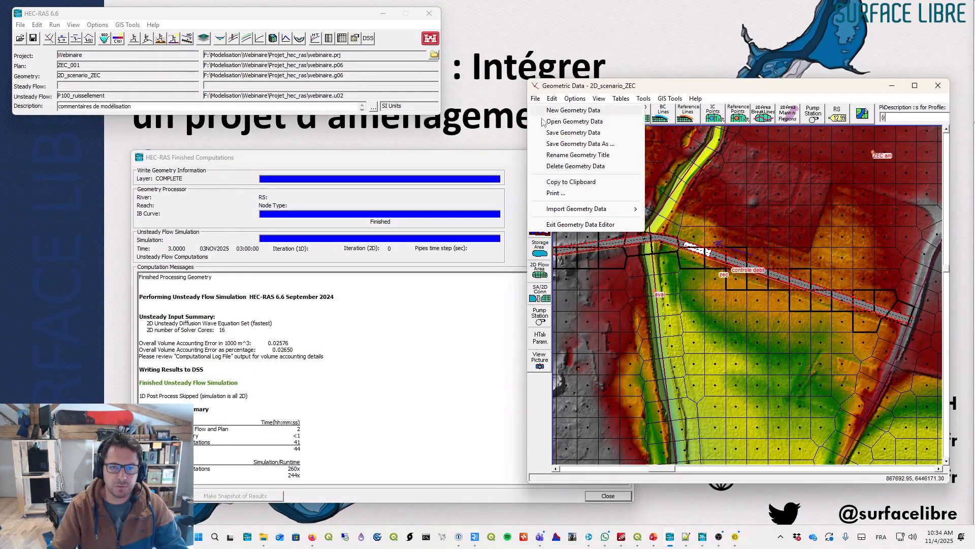
- Save the geometry under the new title 2D_scenario_ZEC_dev
left_click(573, 144)
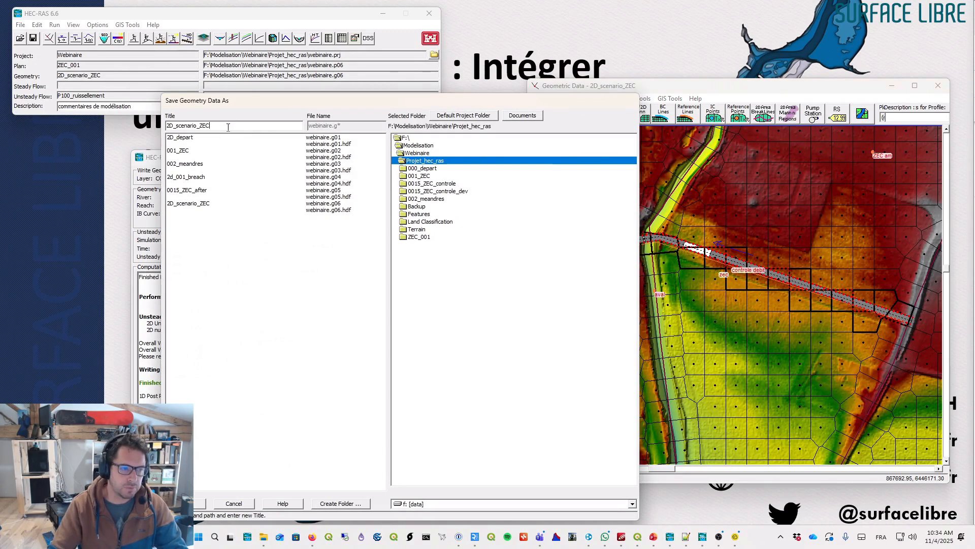
type("_dev")
key("Return")
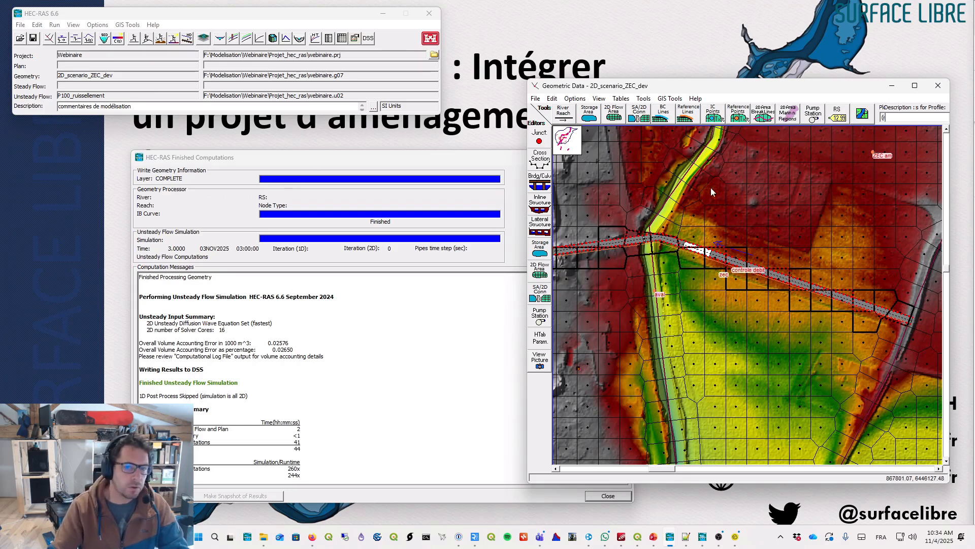
- Open the unsteady flow analysis and save the plan as ZEC_001_dev, based on ZEC_001
left_click(33, 39)
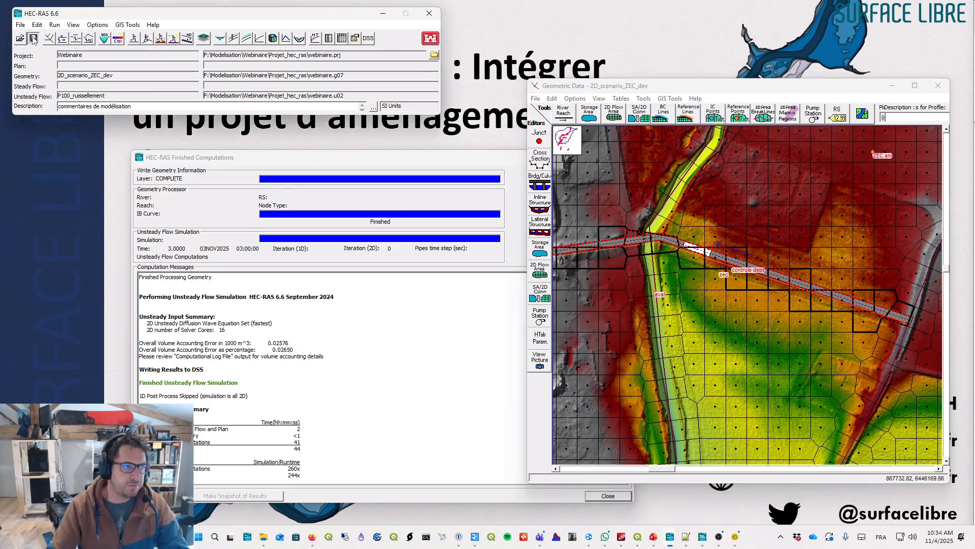
left_click(246, 505)
left_click(160, 39)
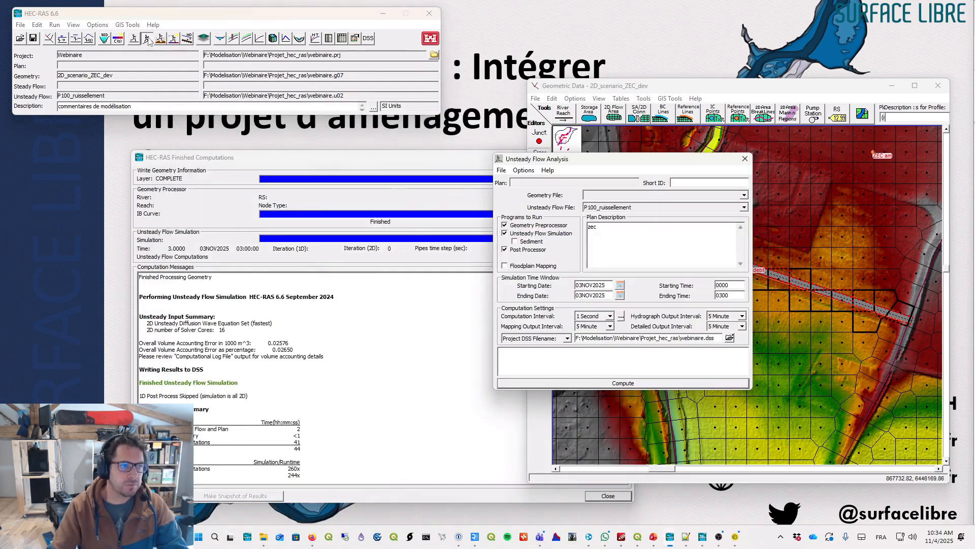
left_click(503, 173)
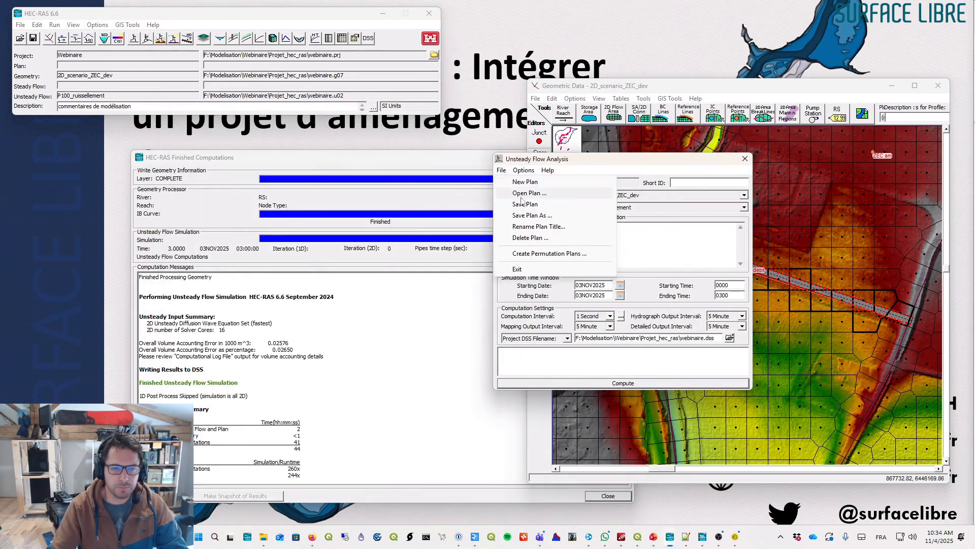
left_click(518, 217)
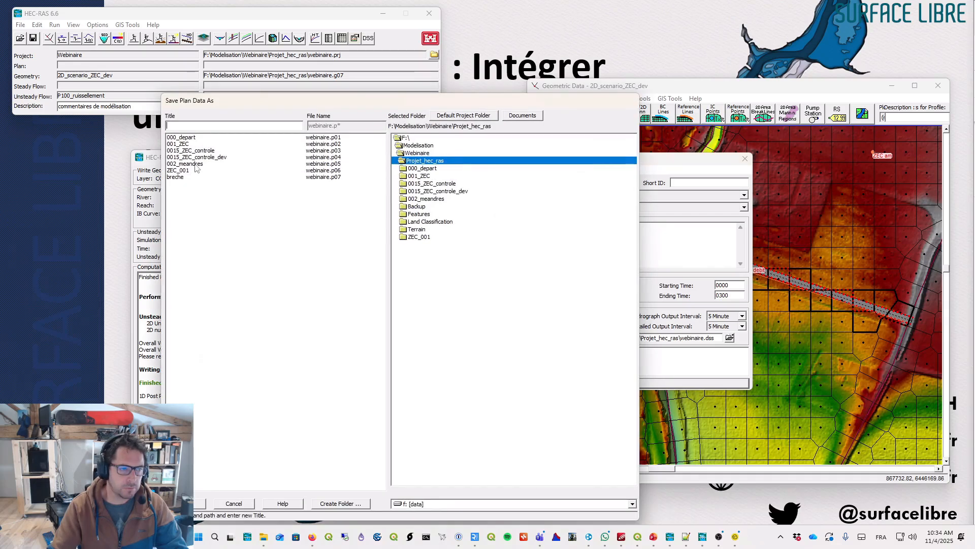
left_click(186, 171)
left_click(210, 126)
type("_dev")
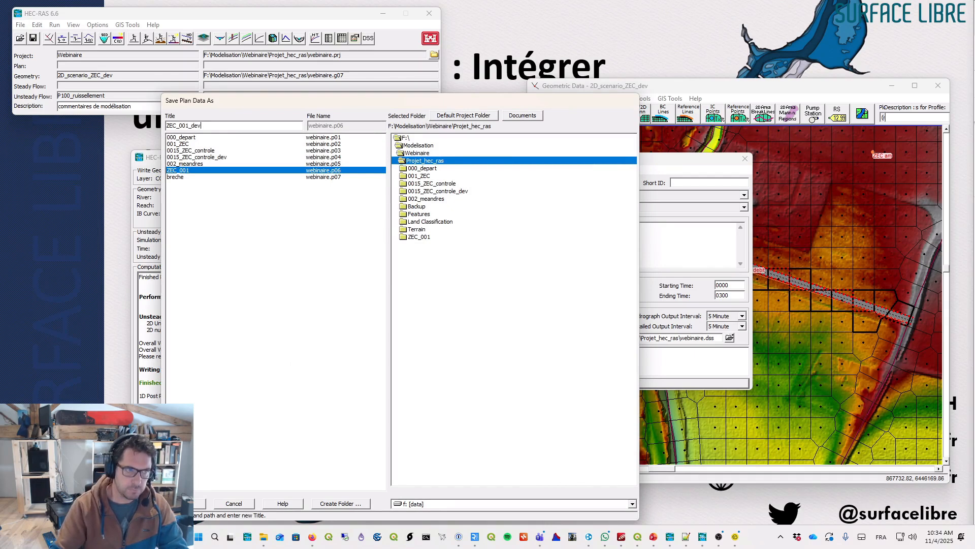
double_click(196, 126)
left_click(200, 503)
left_click(483, 304)
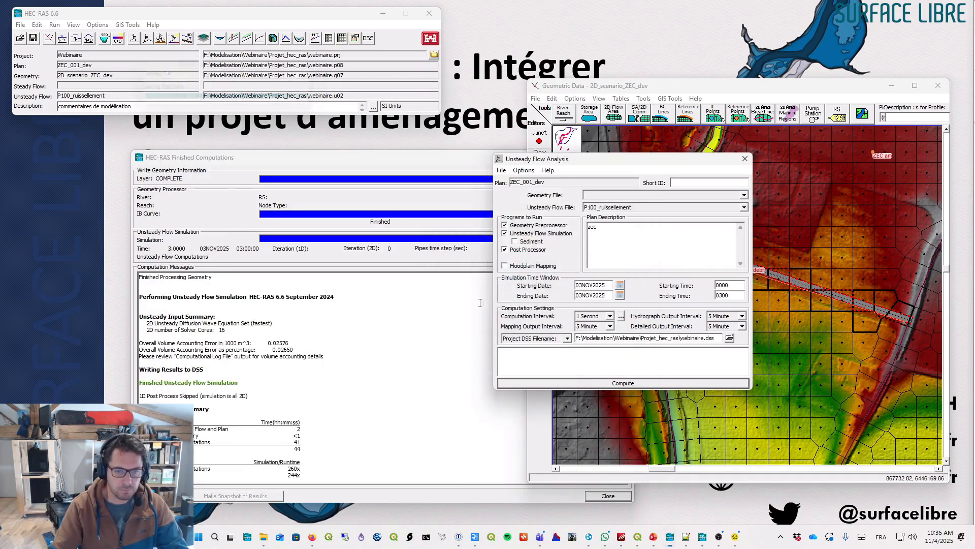
- Save the ZEC_001_dev plan using the 2D_scenario_ZEC_dev geometry
left_click(502, 171)
left_click(533, 204)
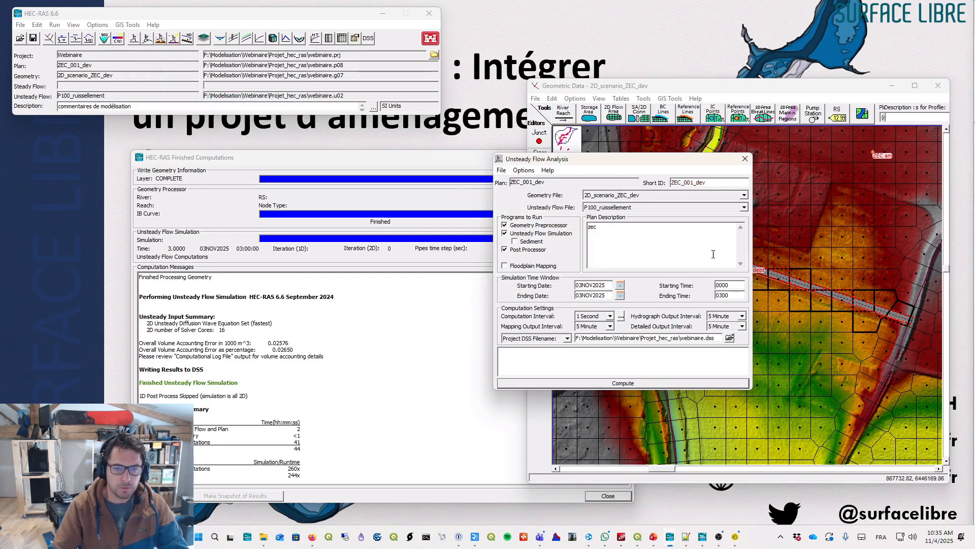
left_click_drag(642, 165, 800, 66)
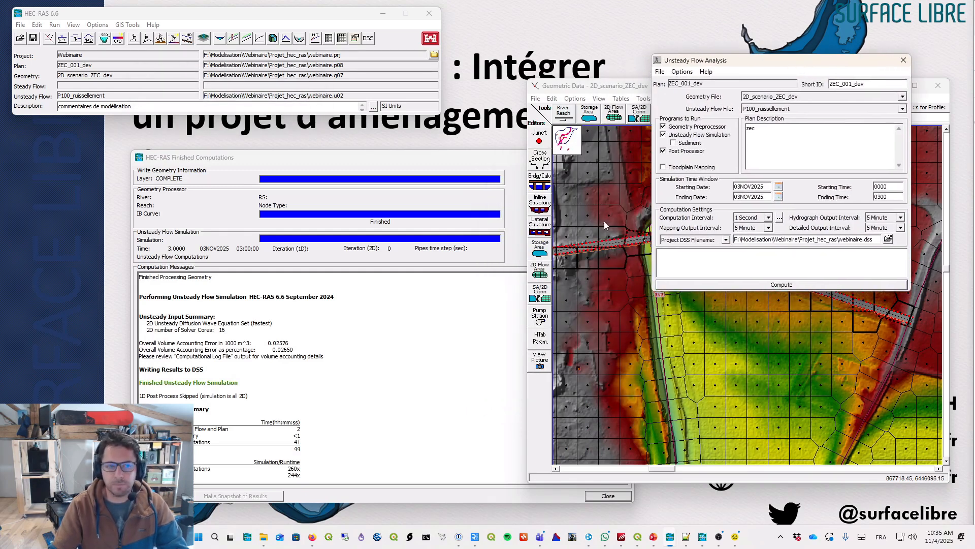
- Review the zec connection's T.S. Gate Openings boundary condition in the unsteady flow data, then close it
left_click(36, 24)
left_click(66, 77)
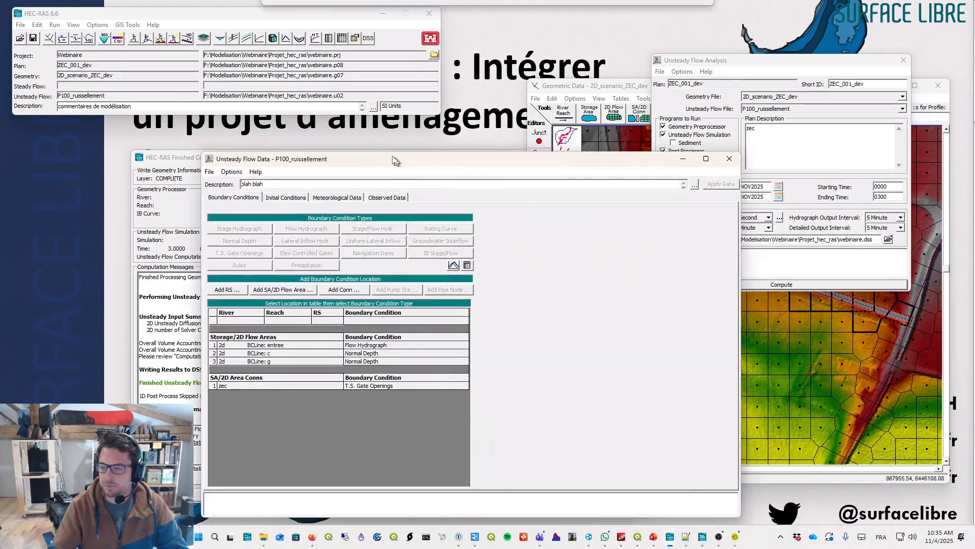
left_click_drag(384, 168, 363, 82)
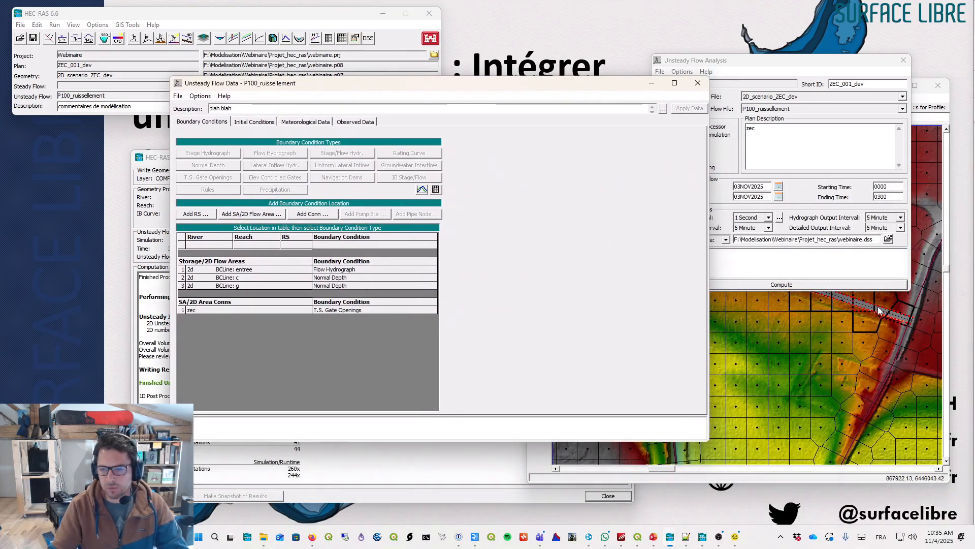
right_click(896, 300)
left_click(349, 311)
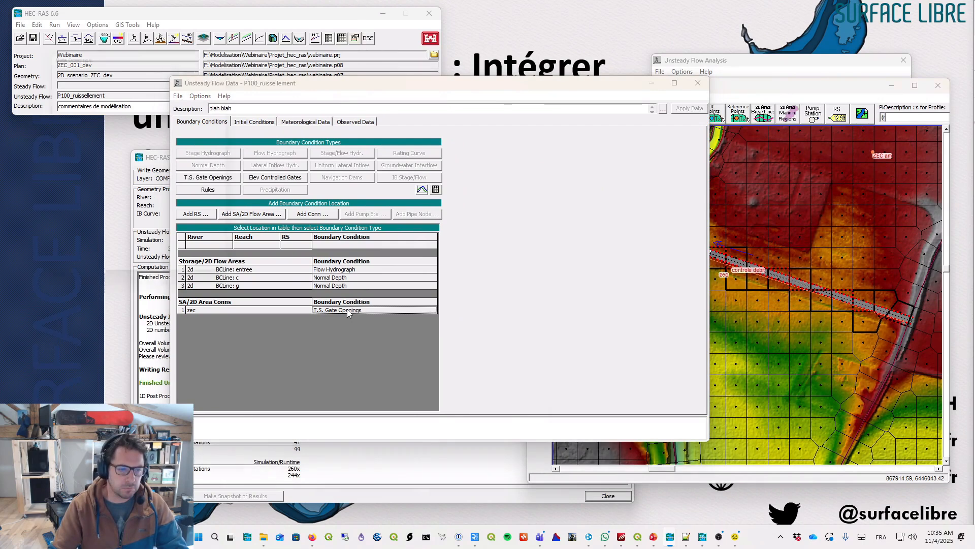
left_click(348, 311)
left_click_drag(190, 47, 684, 93)
left_click(713, 328)
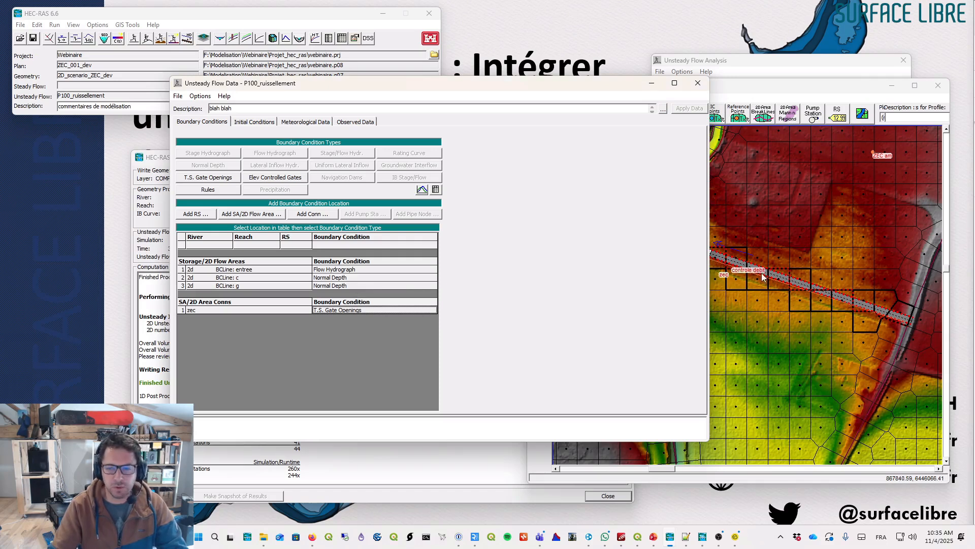
right_click(764, 273)
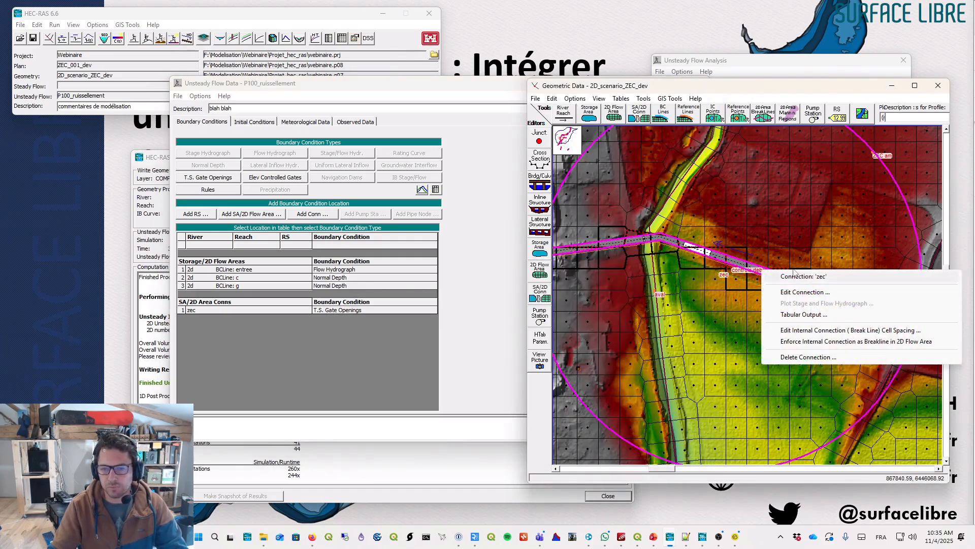
right_click(715, 184)
left_click(731, 192)
right_click(796, 308)
left_click(334, 326)
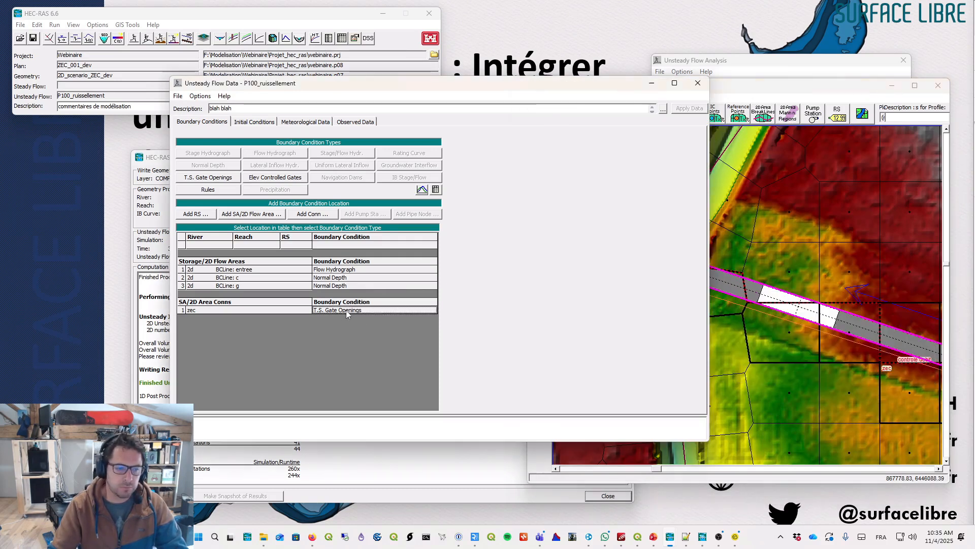
left_click(346, 311)
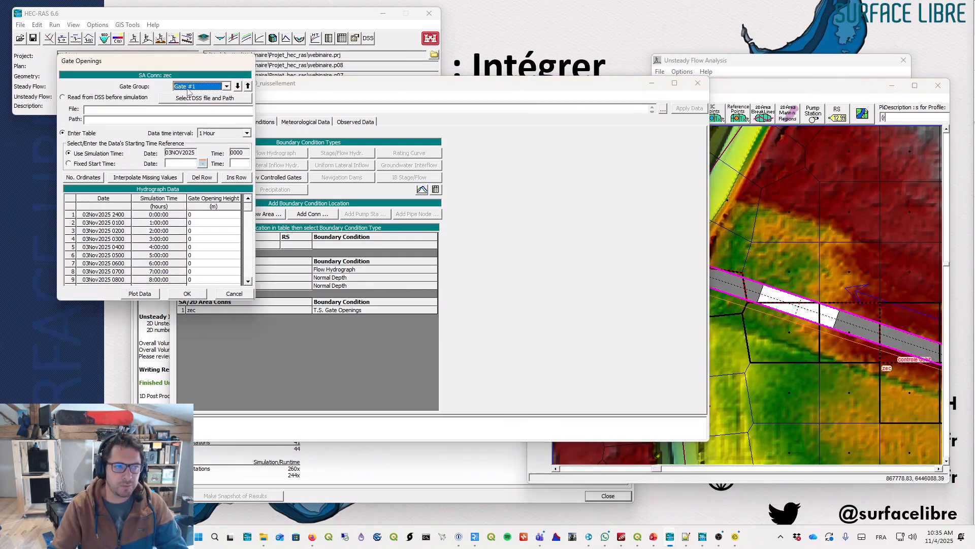
left_click(233, 294)
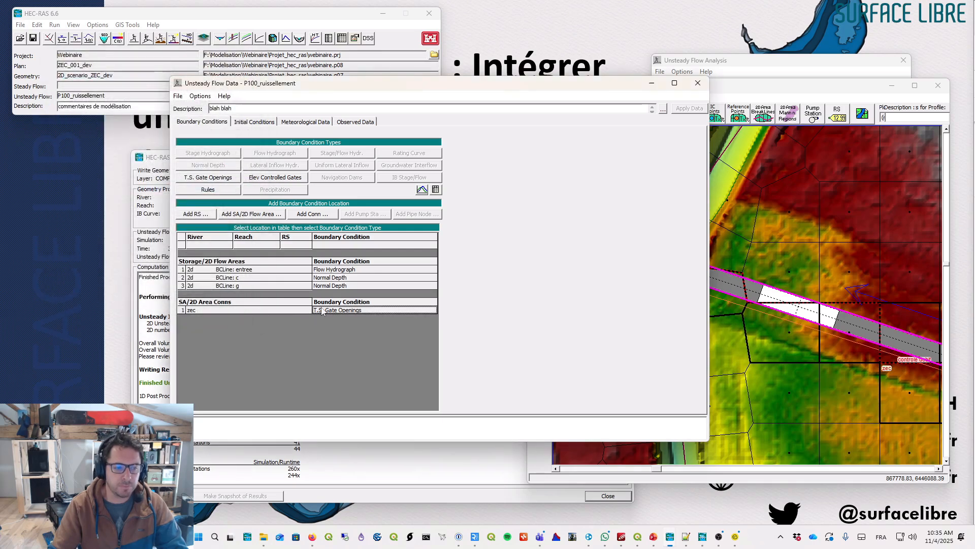
left_click(338, 312)
mouse_move(261, 224)
left_mouse_down()
mouse_move(261, 259)
mouse_move(264, 211)
left_mouse_up()
left_click(201, 306)
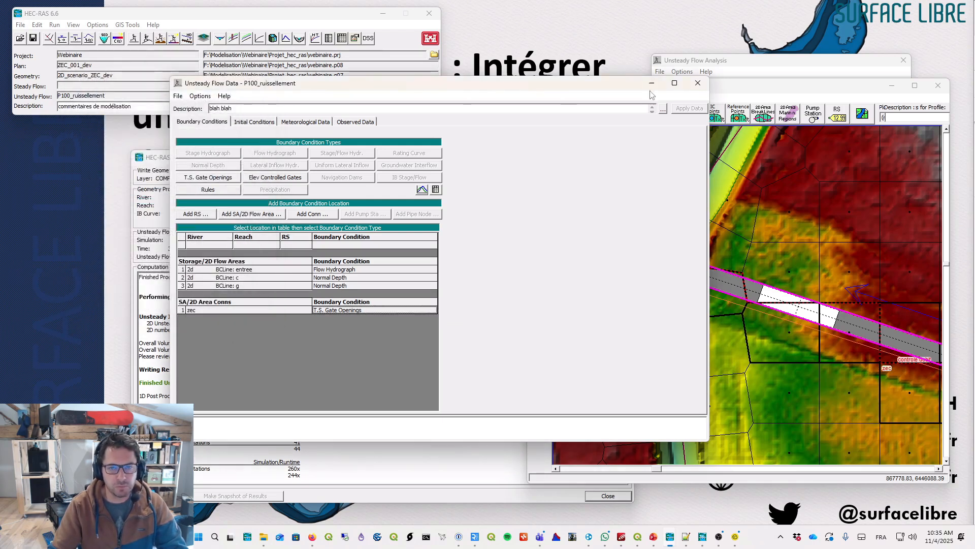
left_click(698, 83)
- Run the ZEC_001_dev plan computation and close the finished computations window
left_click(33, 39)
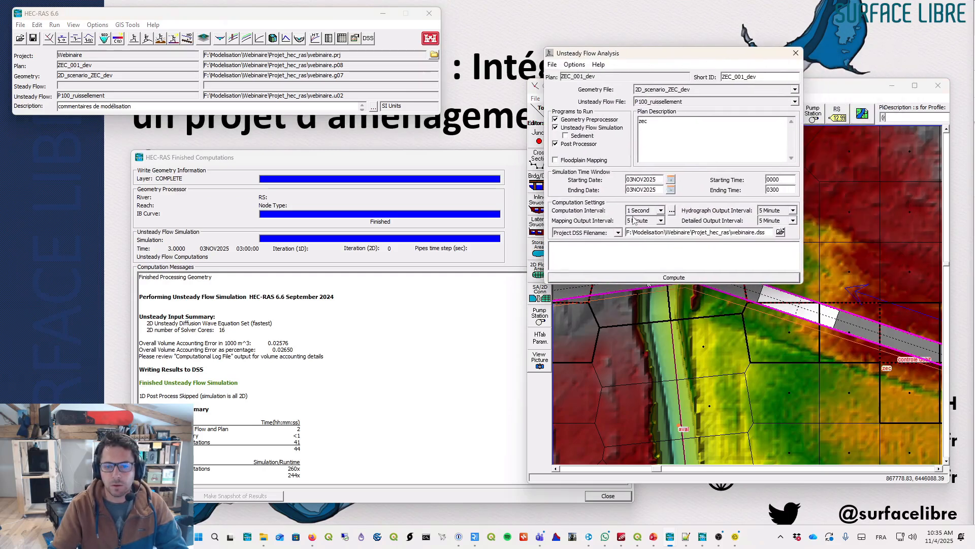
left_click(616, 279)
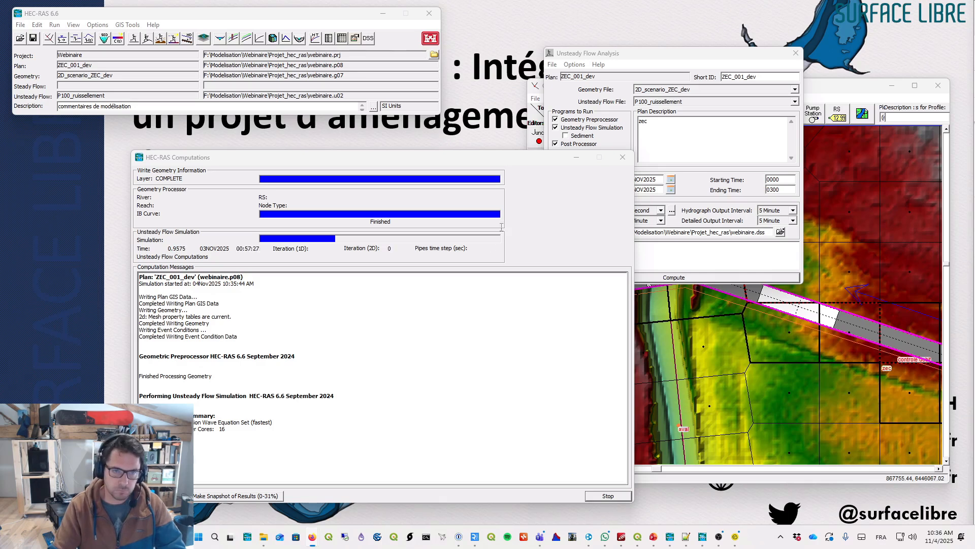
left_click_drag(526, 156, 500, 148)
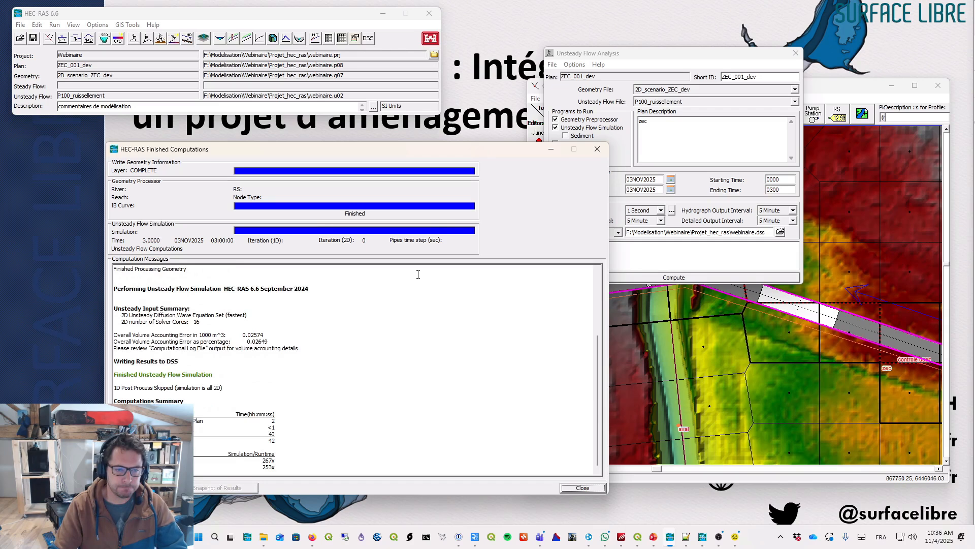
left_click(583, 488)
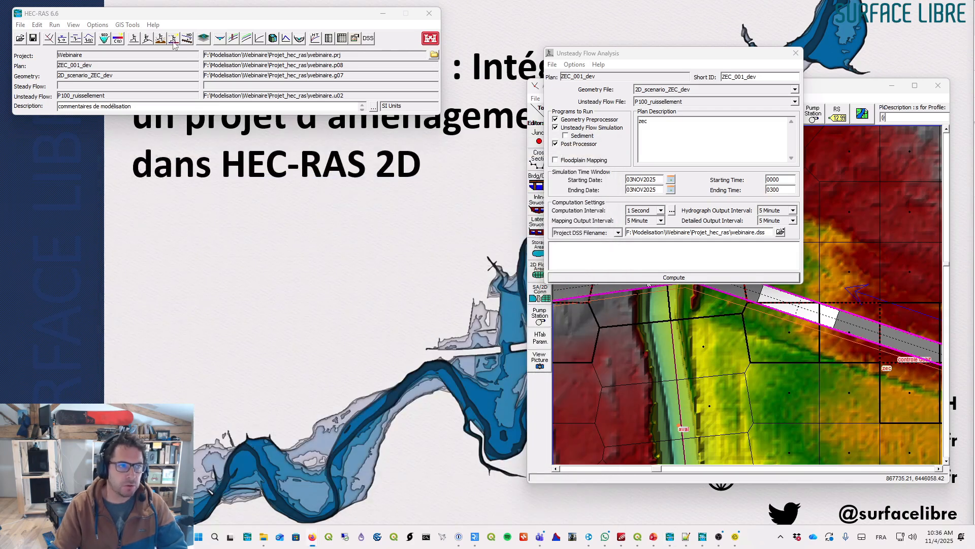
- Open RAS Mapper and display the ZEC_001_dev depth results across the simulation time
left_click(203, 38)
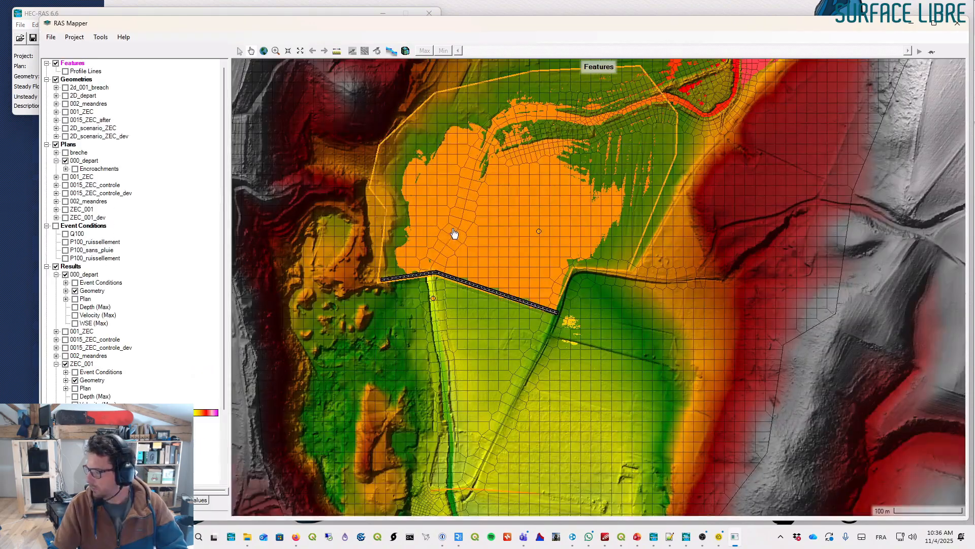
left_click(64, 364)
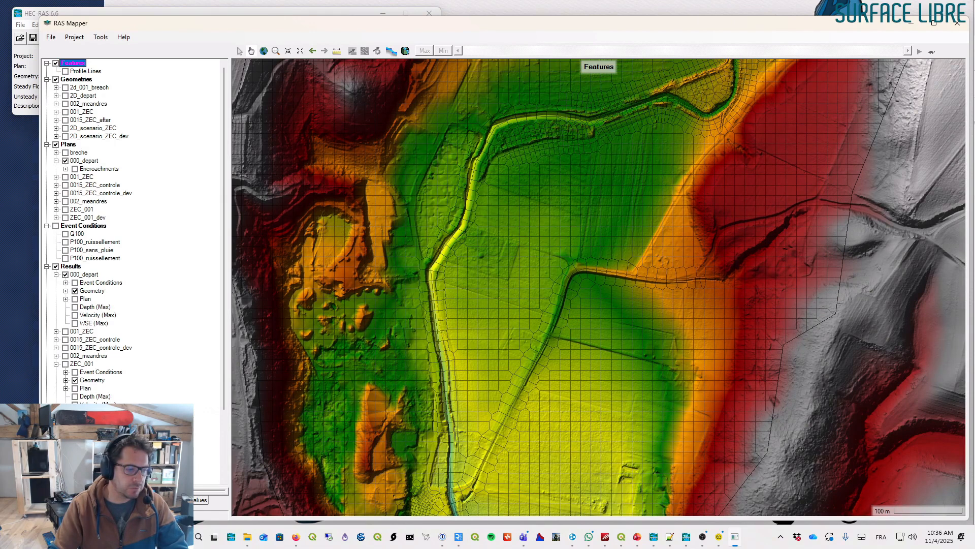
left_click(75, 453)
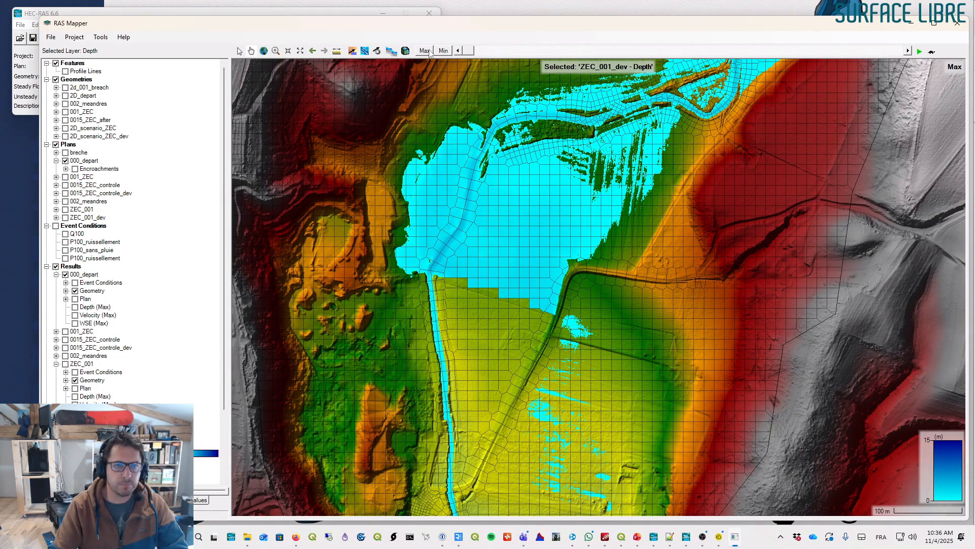
left_click_drag(469, 51, 790, 51)
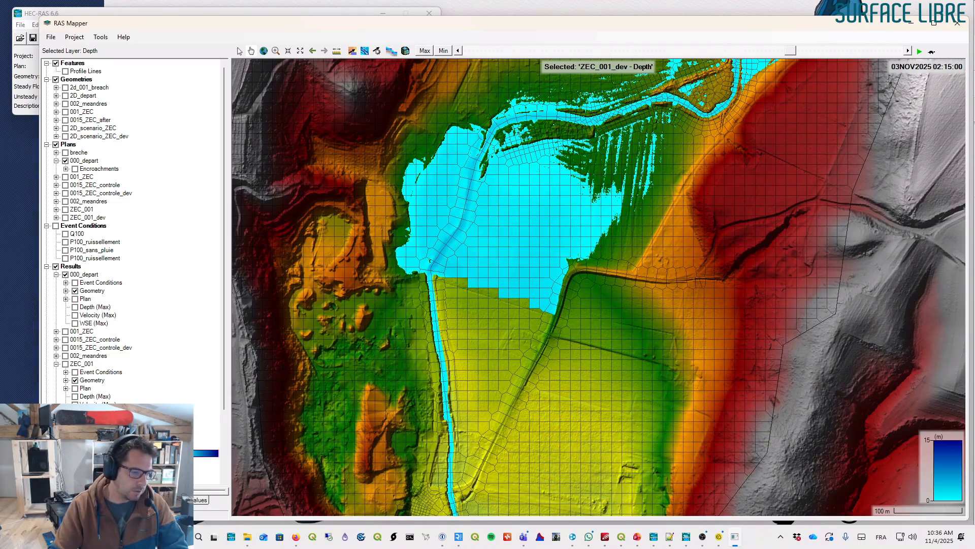
left_click(83, 420)
key("alt+Tab")
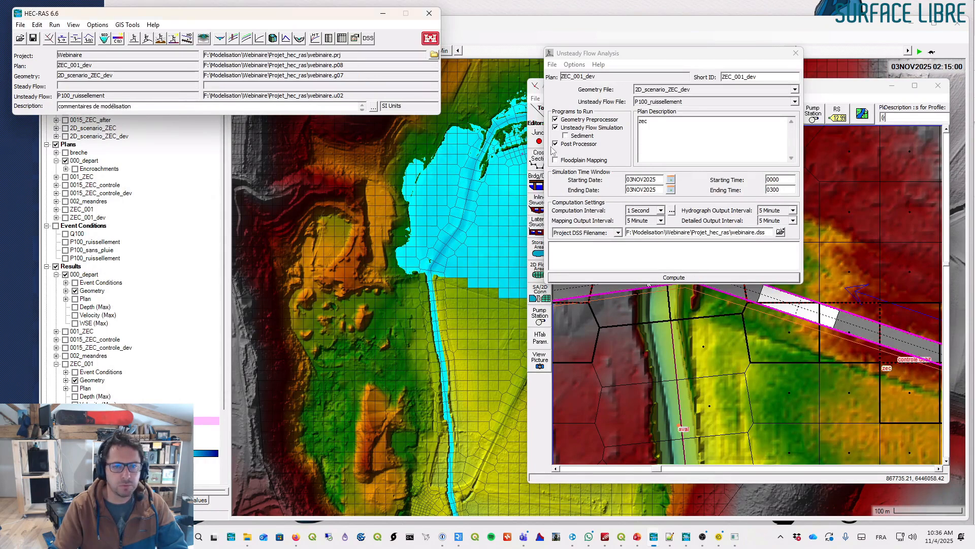
- Show the ZEC_001_dev geometry layers, including the SA/2D connections, in RAS Mapper
left_click(689, 92)
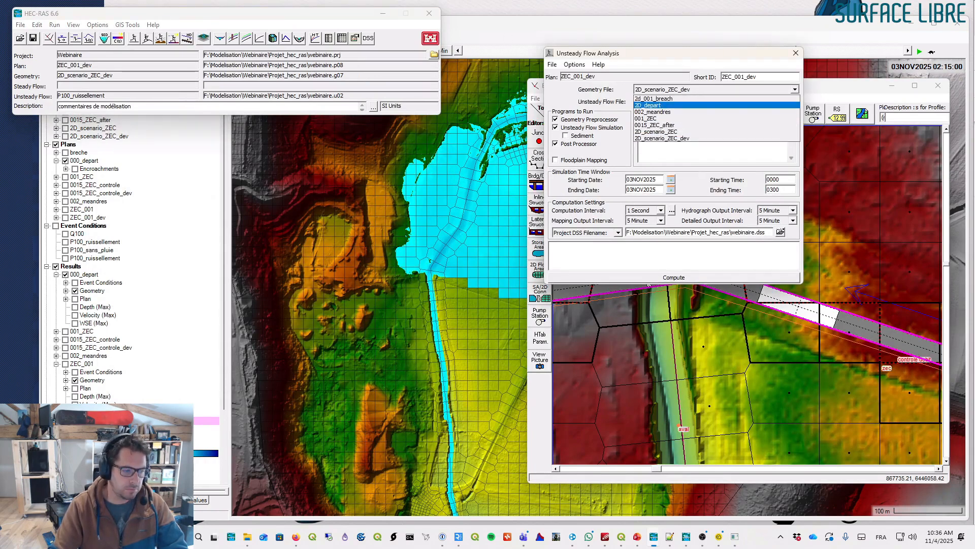
key("alt+Tab")
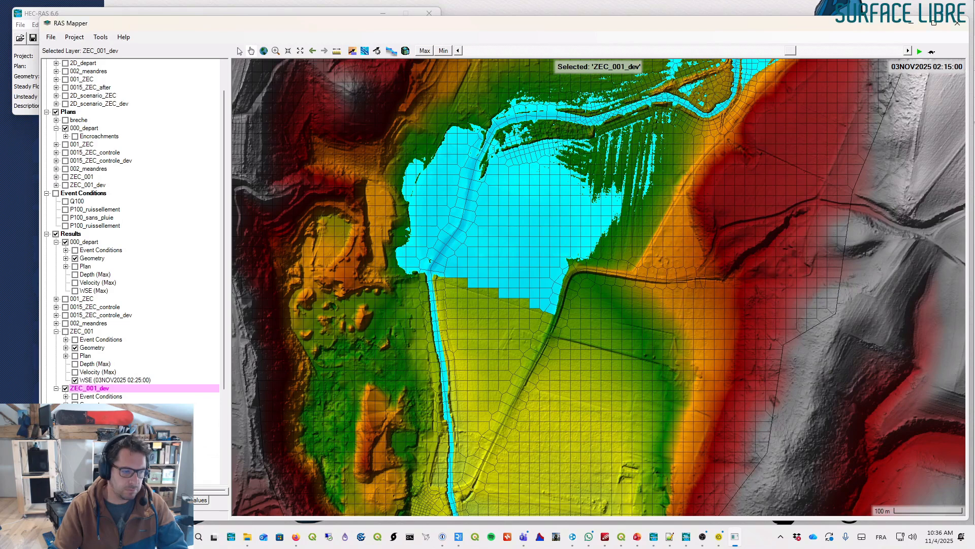
left_click(84, 420)
left_click(84, 437)
left_click(84, 445)
left_click(84, 453)
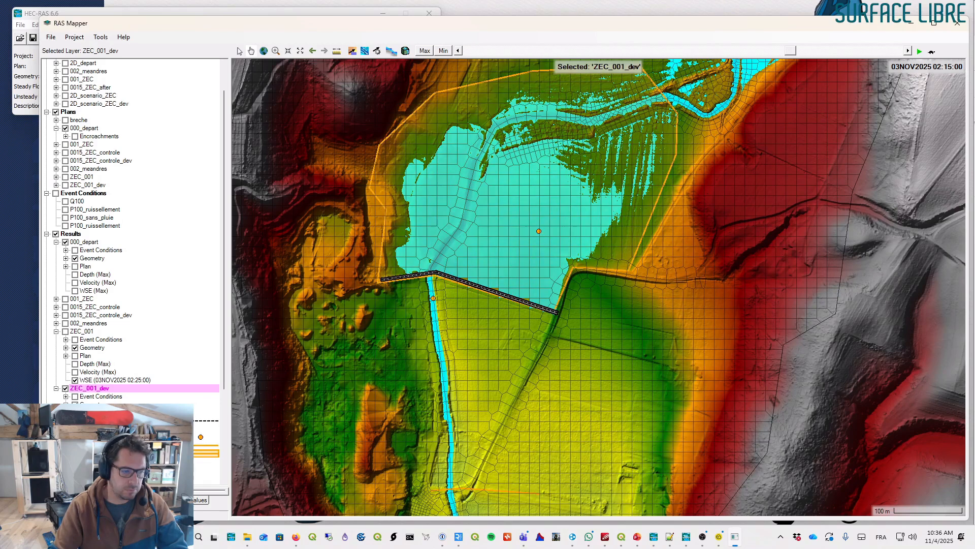
left_click(109, 437)
left_click(109, 420)
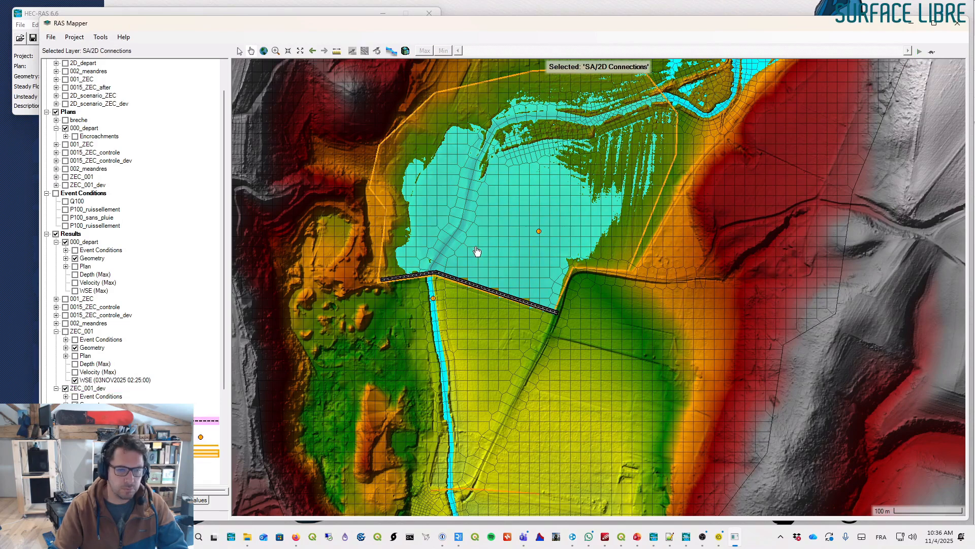
- Plot the zec connection's weir profile for ZEC_001_dev and reselect the depth result layer
right_click(457, 278)
mouse_move(585, 329)
left_click(649, 327)
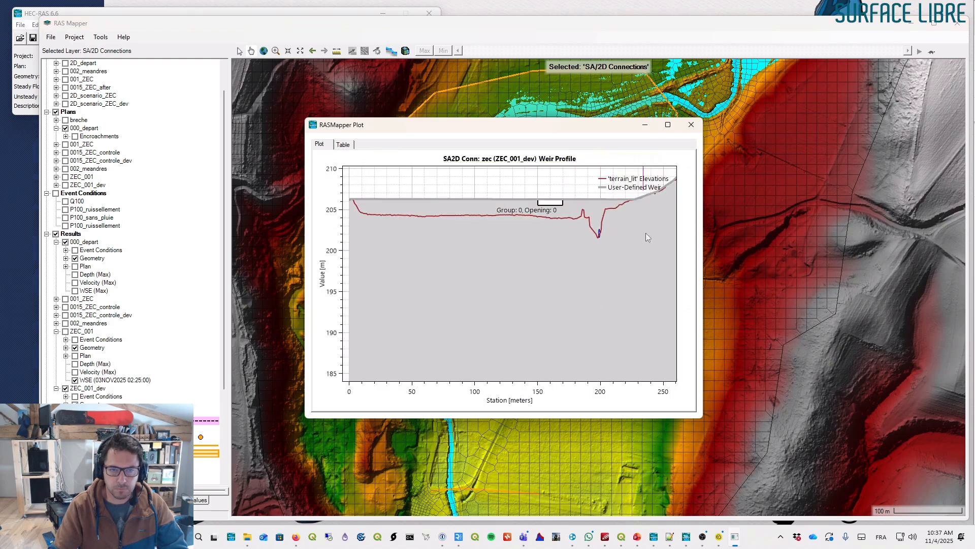
scroll(102, 305, "down", 4)
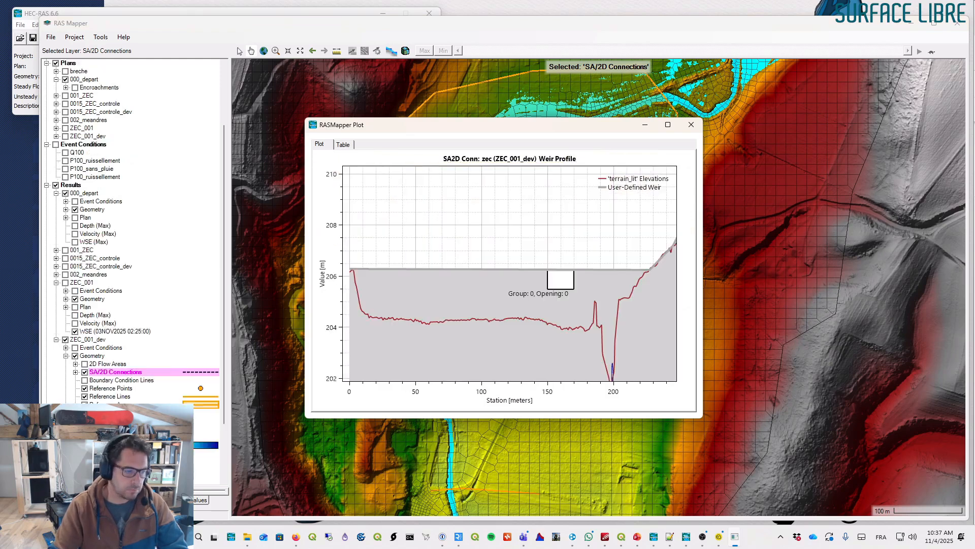
left_click(93, 397)
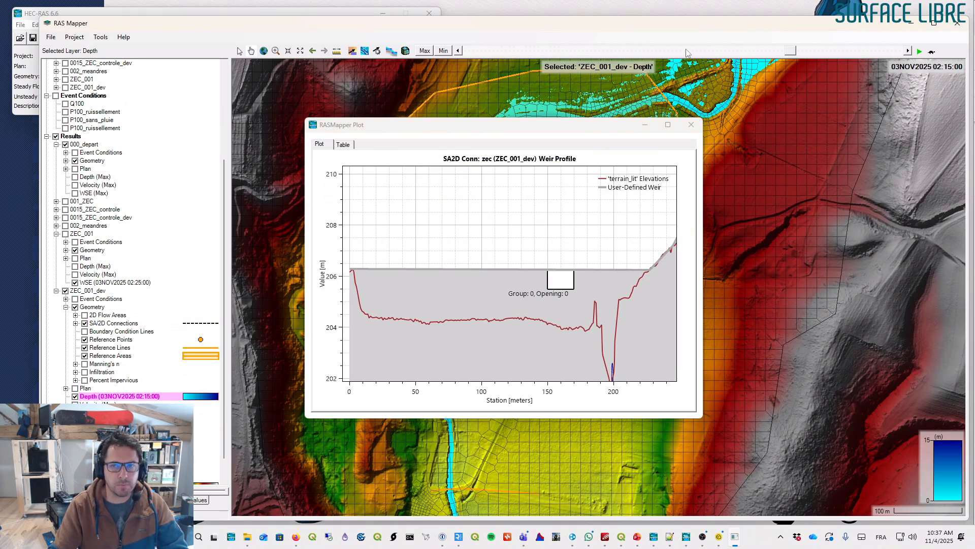
- Set the results time to 03NOV2025 01:20:00, collapse the 000_depart results and close the weir profile plot
left_click_drag(791, 53, 659, 53)
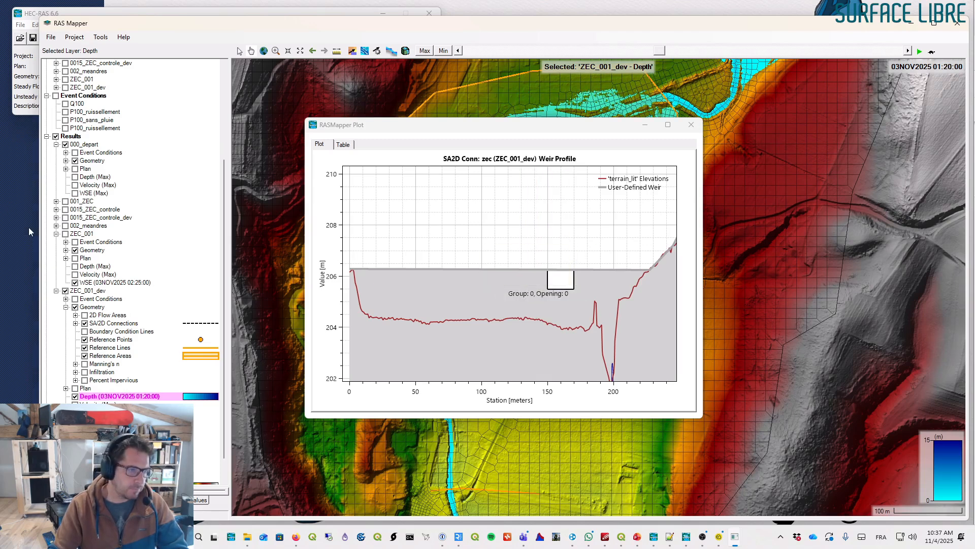
left_click(57, 144)
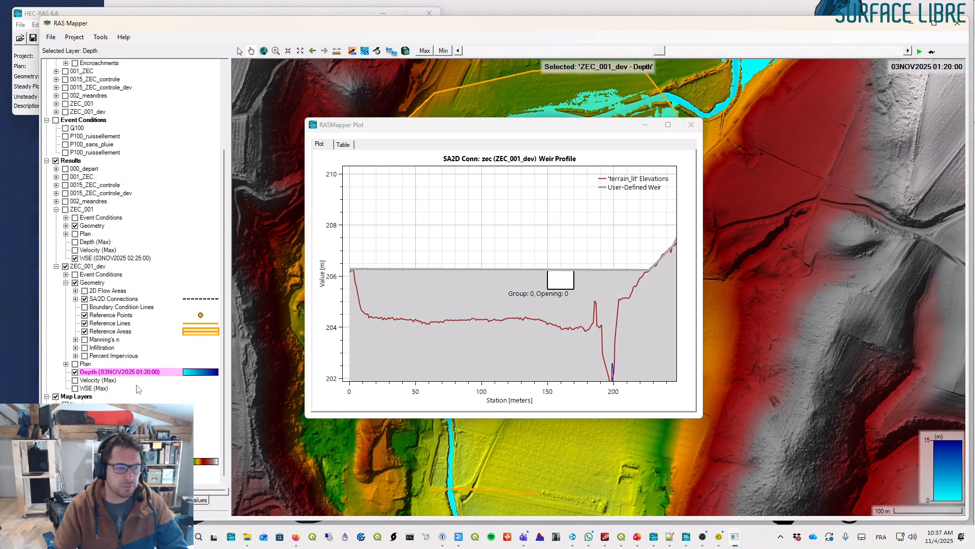
left_click(690, 124)
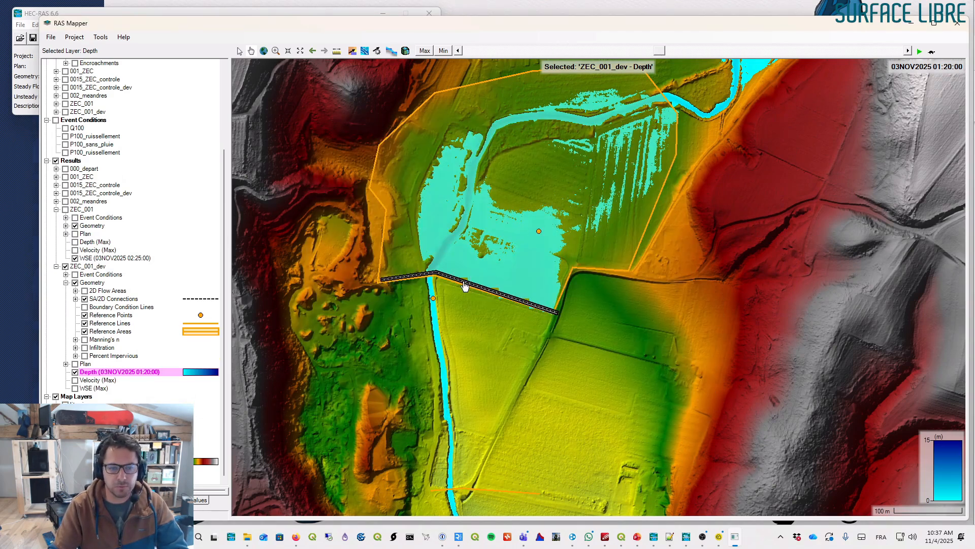
- Open the stage and flow hydrograph for the zec connection of ZEC_001_dev and examine its flow curves
right_click(464, 281)
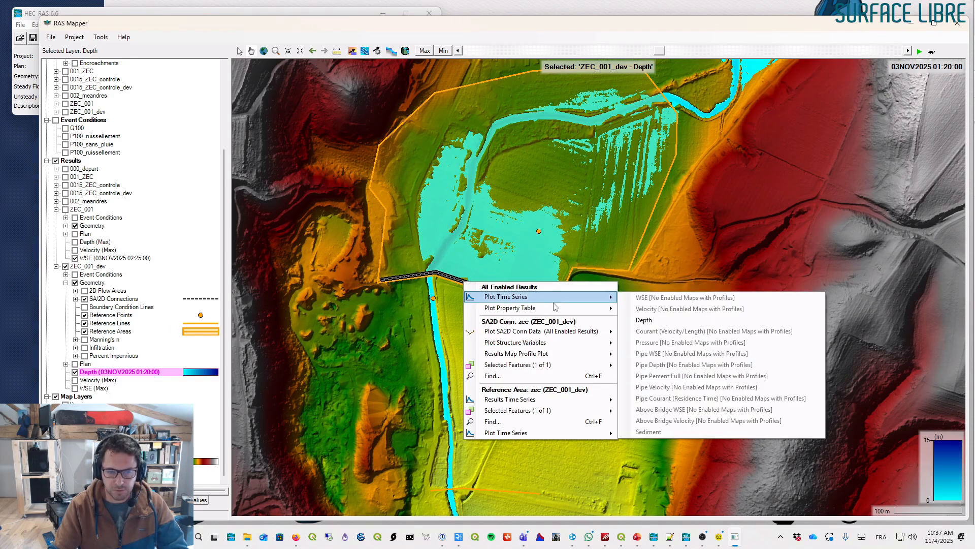
mouse_move(551, 342)
left_click(646, 345)
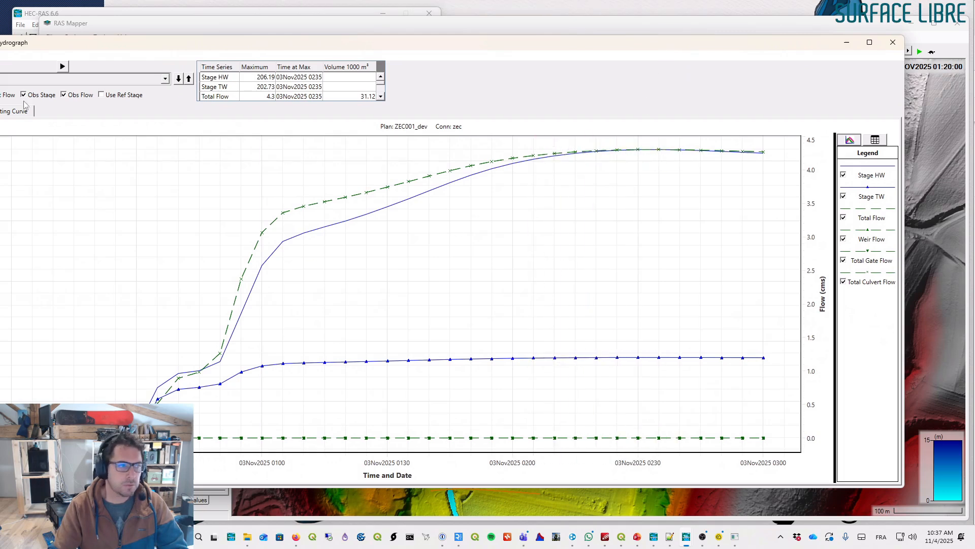
left_click_drag(123, 47, 186, 40)
left_click(6, 93)
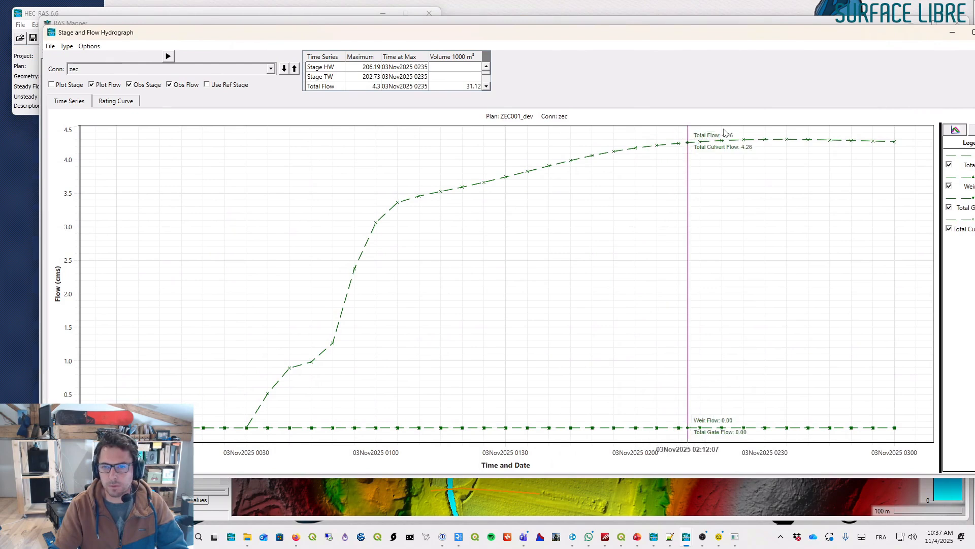
left_click_drag(899, 33, 823, 48)
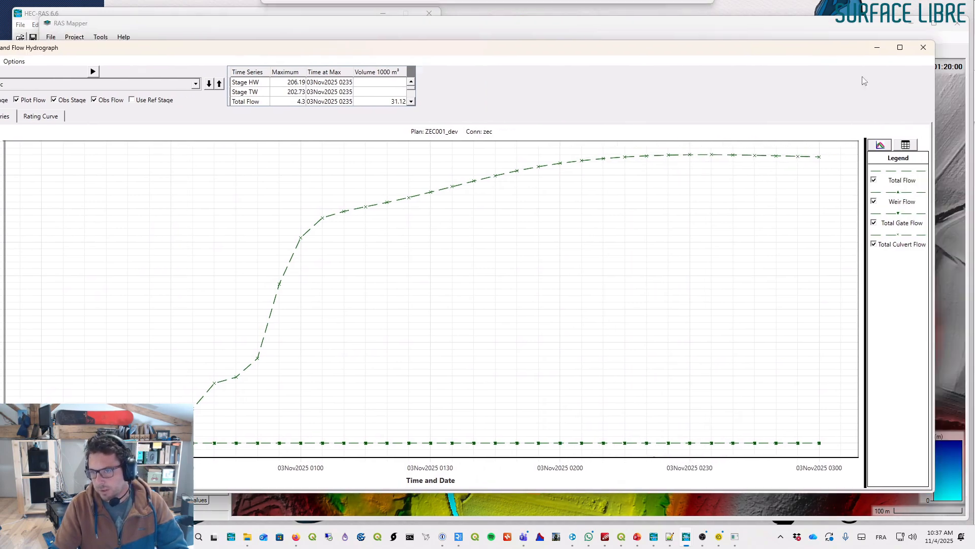
left_click_drag(937, 123, 747, 122)
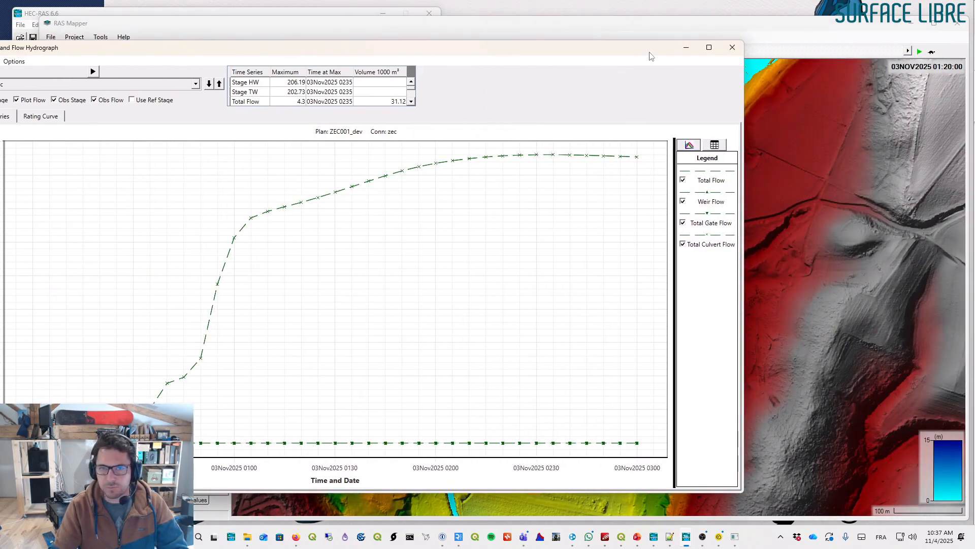
left_click_drag(651, 51, 824, 43)
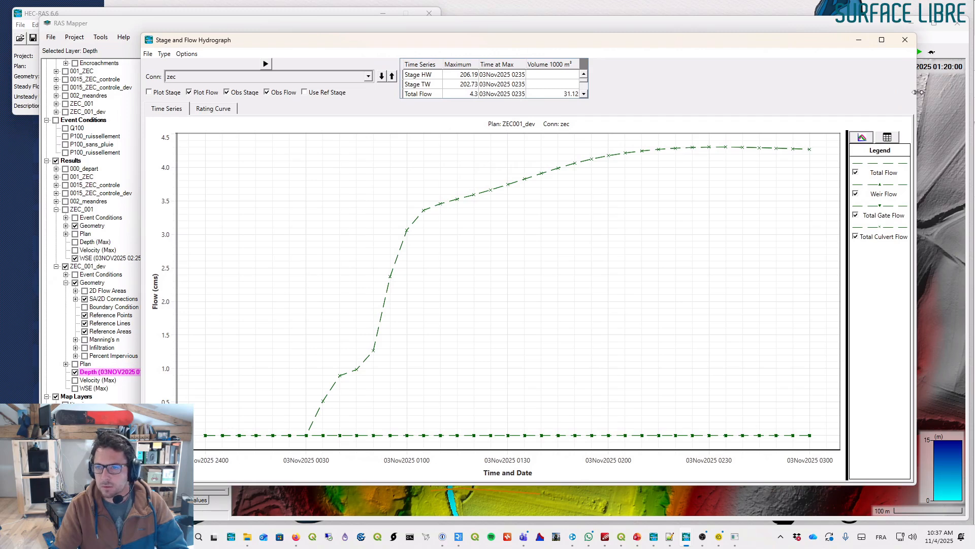
left_click_drag(918, 92, 702, 92)
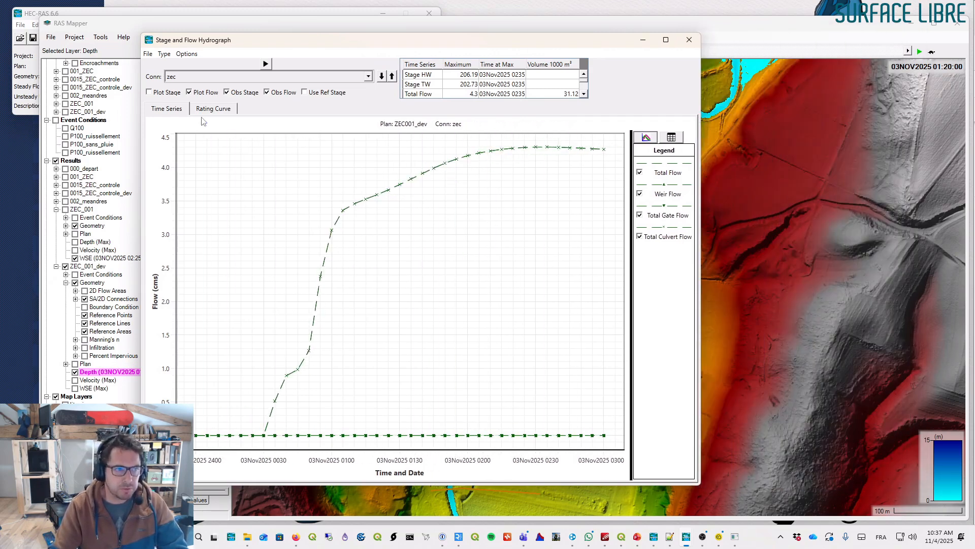
left_click(736, 237)
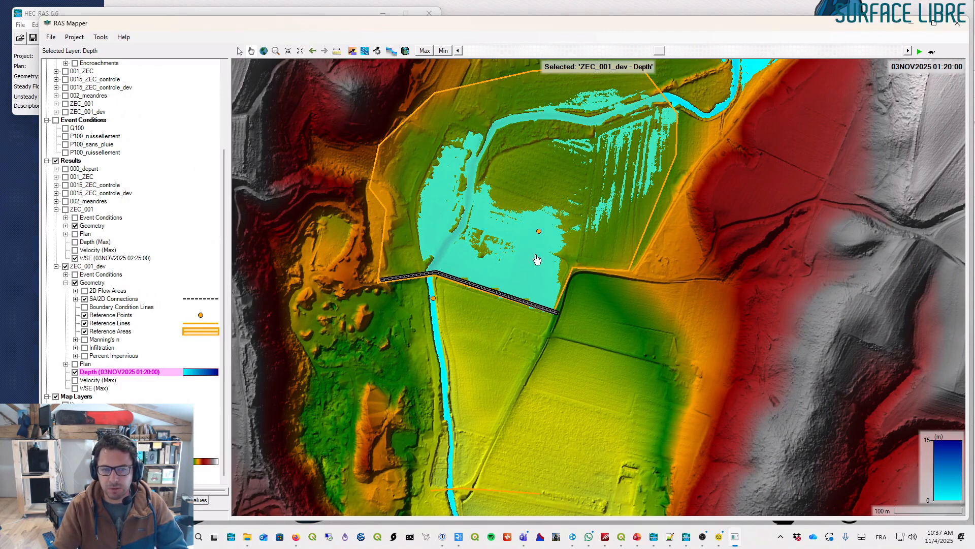
- Zoom in on the zec connection and hide the ZEC_001_dev depth layer
left_click_drag(496, 269, 448, 236)
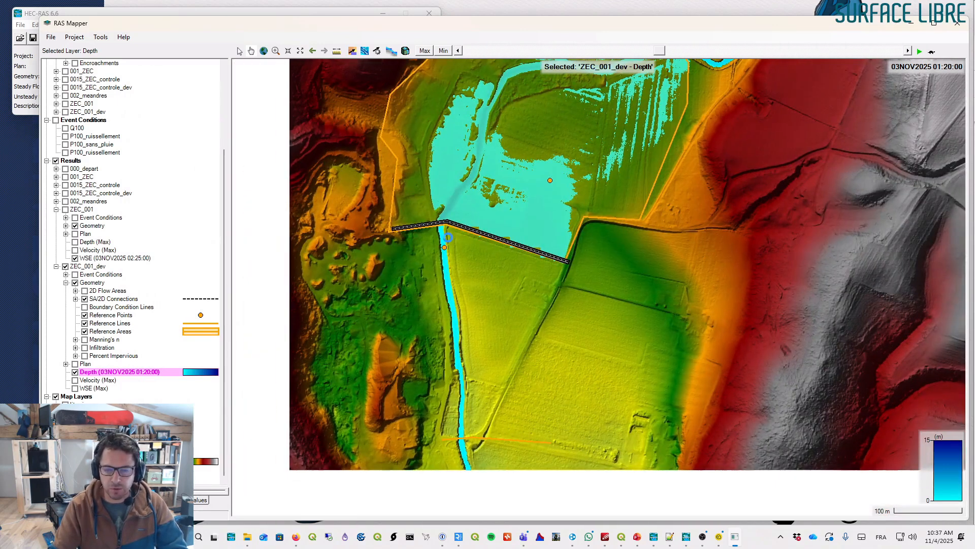
scroll(448, 237, "up", 5)
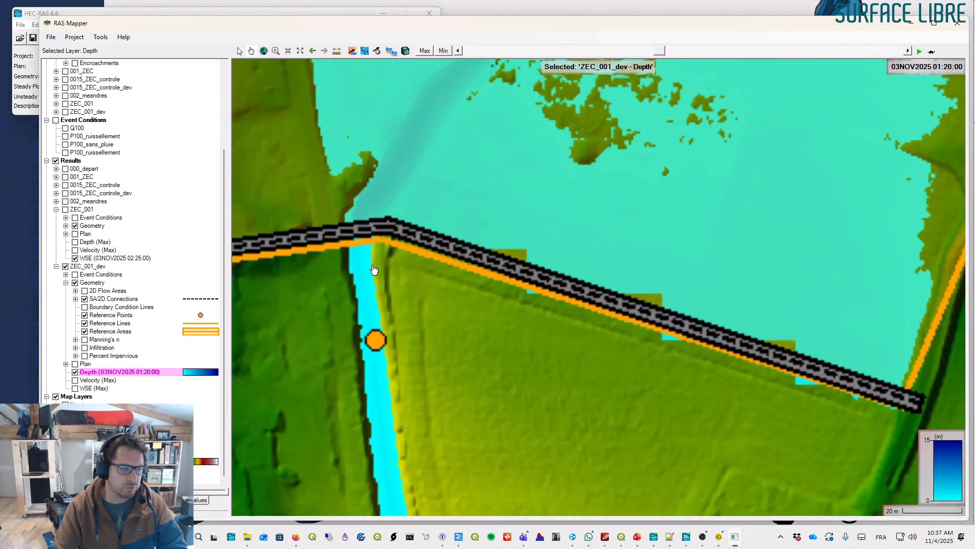
left_click(74, 372)
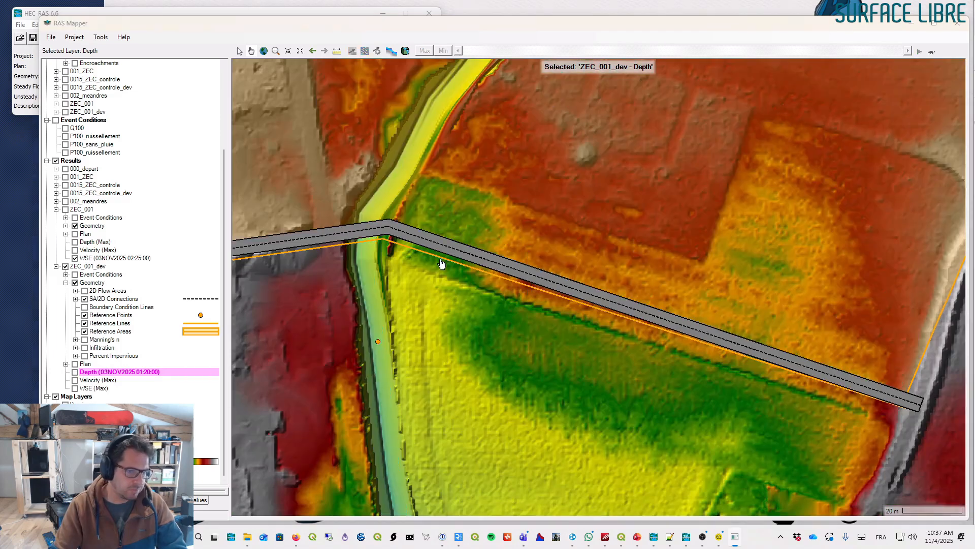
- Switch to the geometry editor and try to plot the zec connection's stage and flow hydrograph
key("alt+Tab")
key("Tab")
key("Tab")
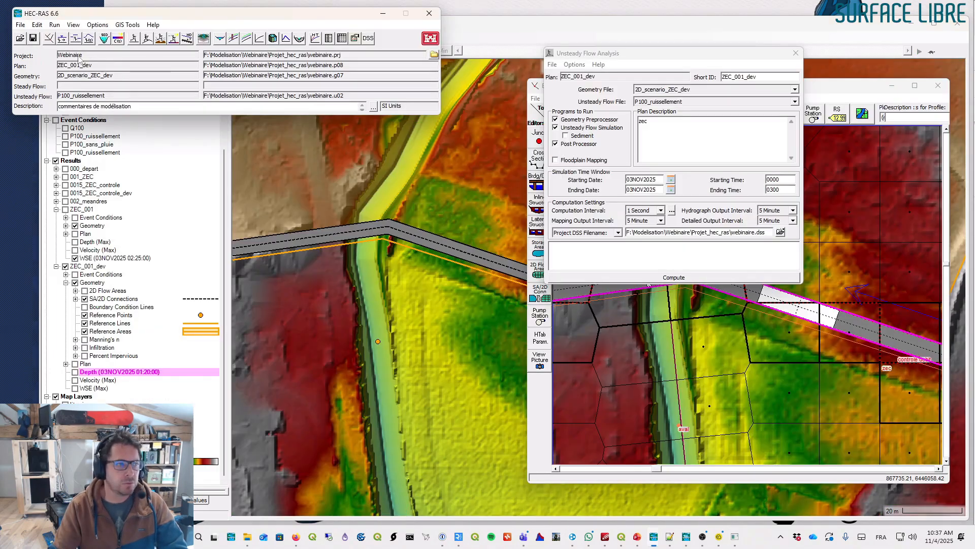
left_click(717, 288)
right_click(716, 282)
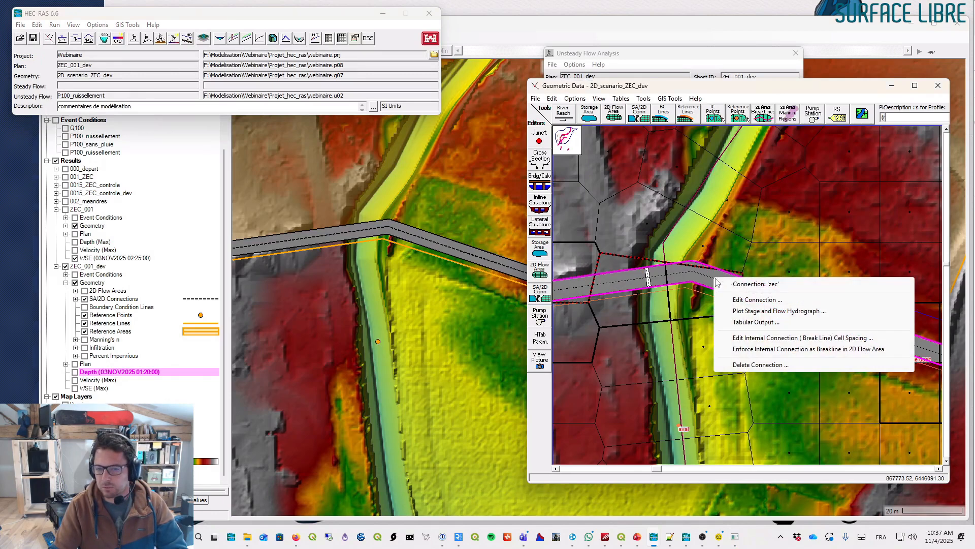
left_click(765, 312)
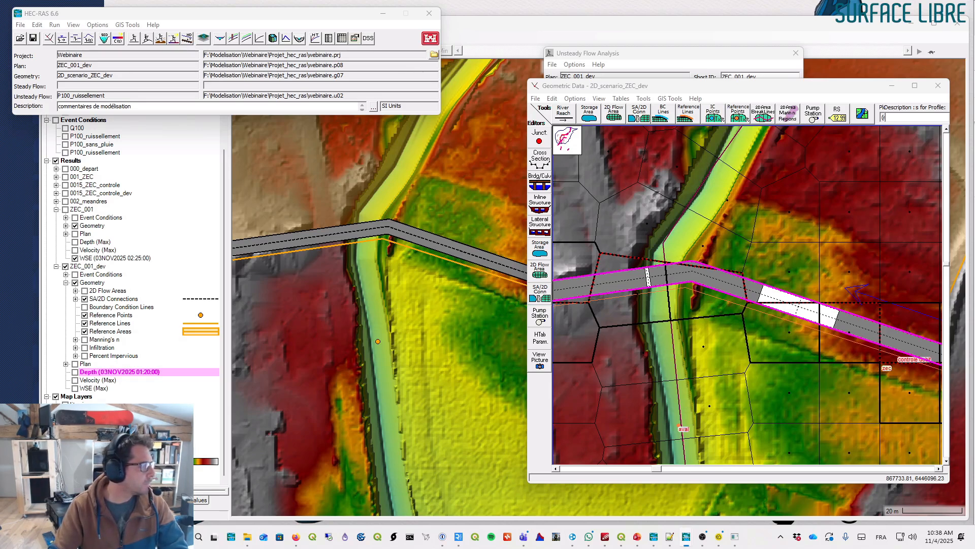
- Open the zec connection's gate data in the connection editor, review it and close the editor
left_click_drag(674, 87, 492, 88)
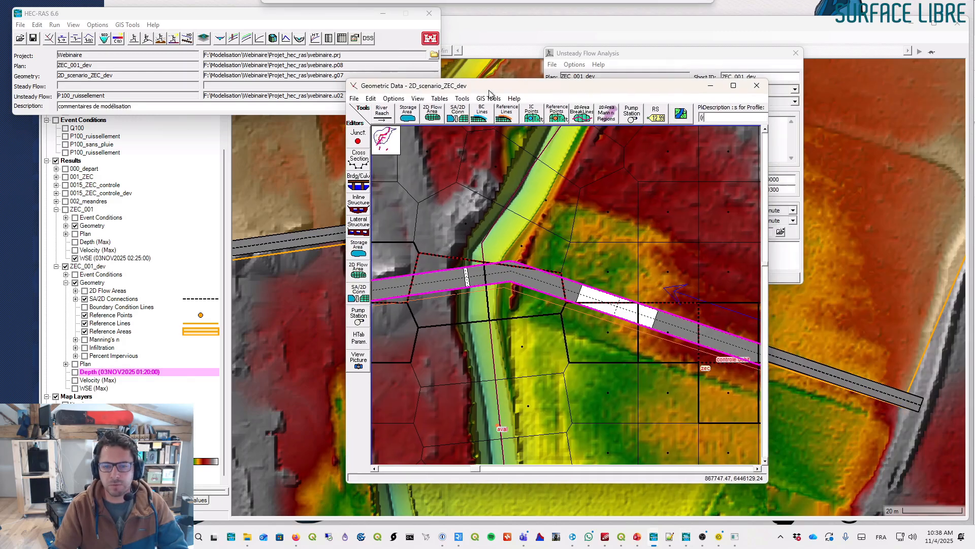
right_click(607, 308)
left_click(641, 325)
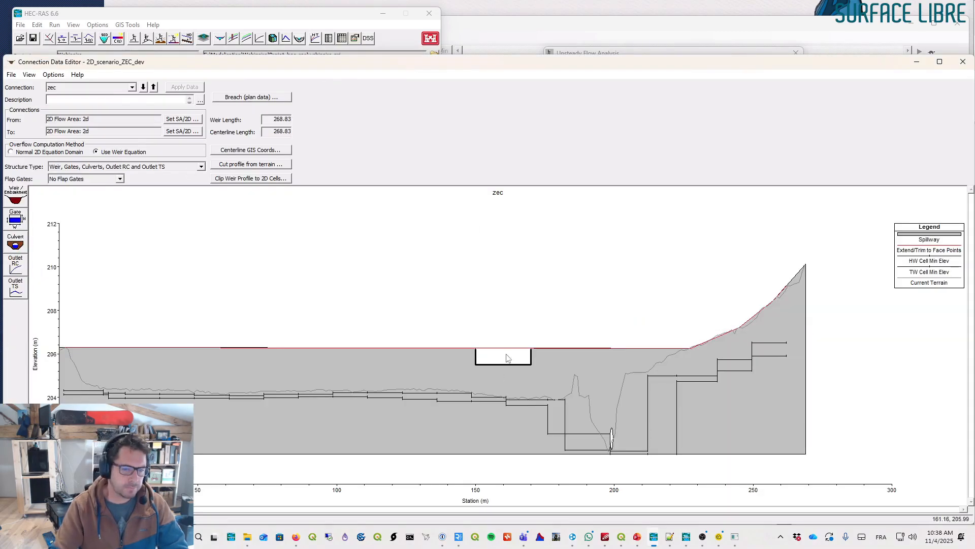
left_click(15, 219)
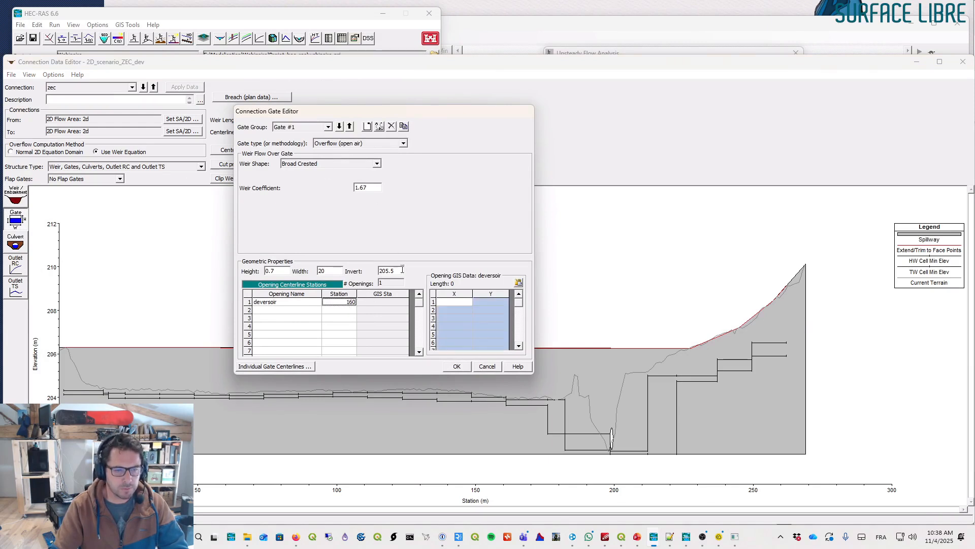
left_click(466, 368)
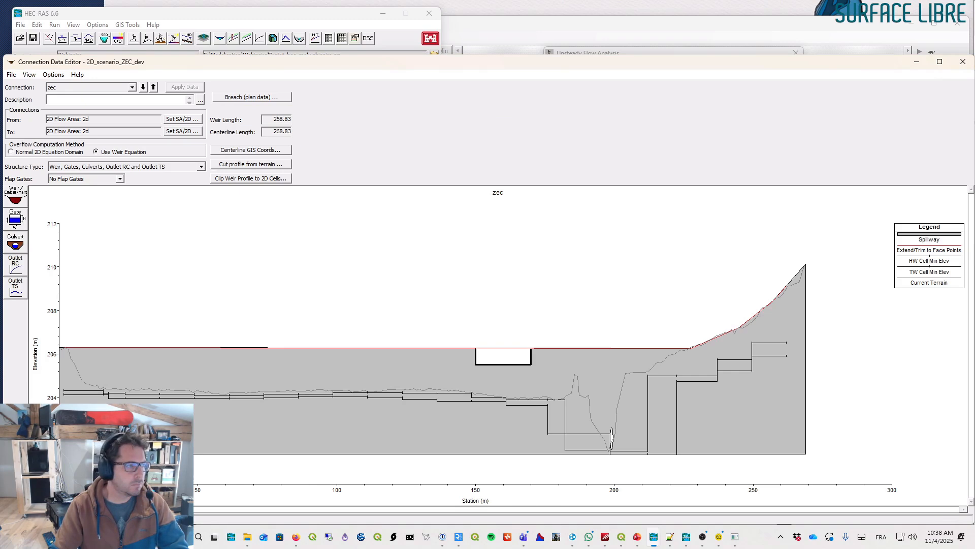
left_click(558, 349)
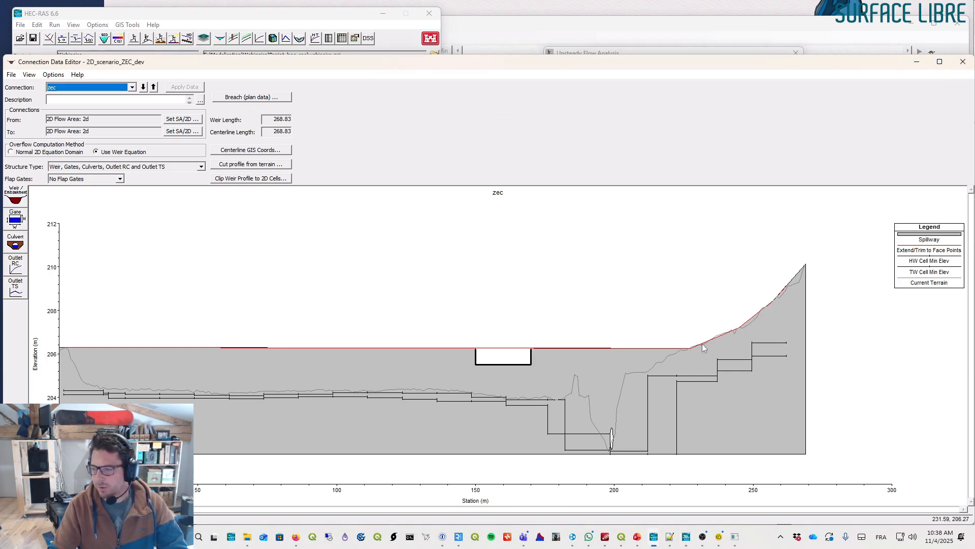
left_click(963, 62)
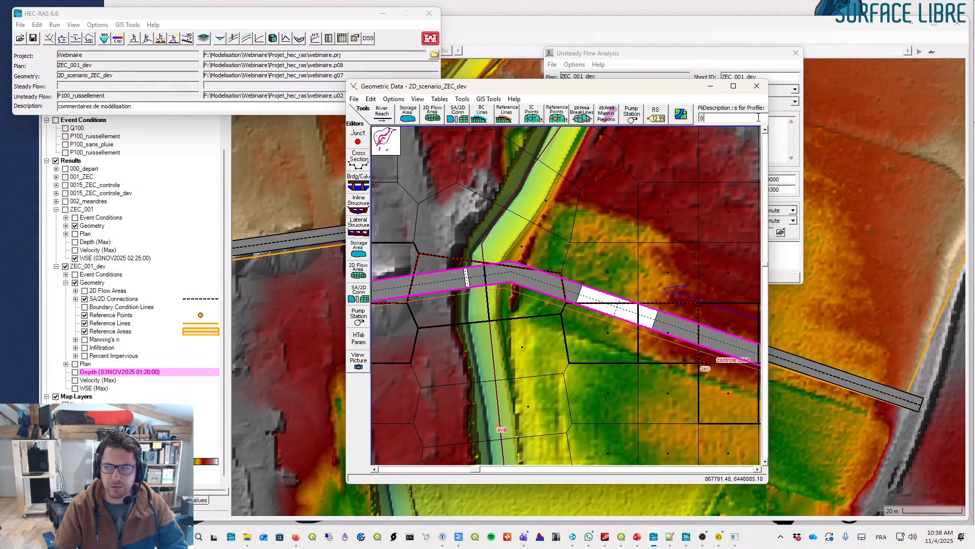
- Save the geometry data and close the geometry editor
left_click(354, 99)
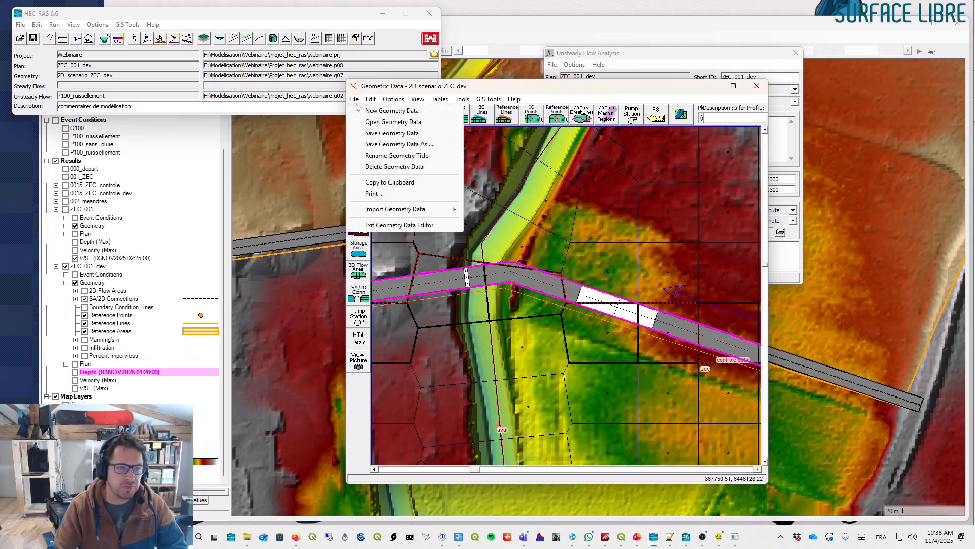
left_click(380, 134)
right_click(567, 293)
left_click_drag(719, 91, 668, 91)
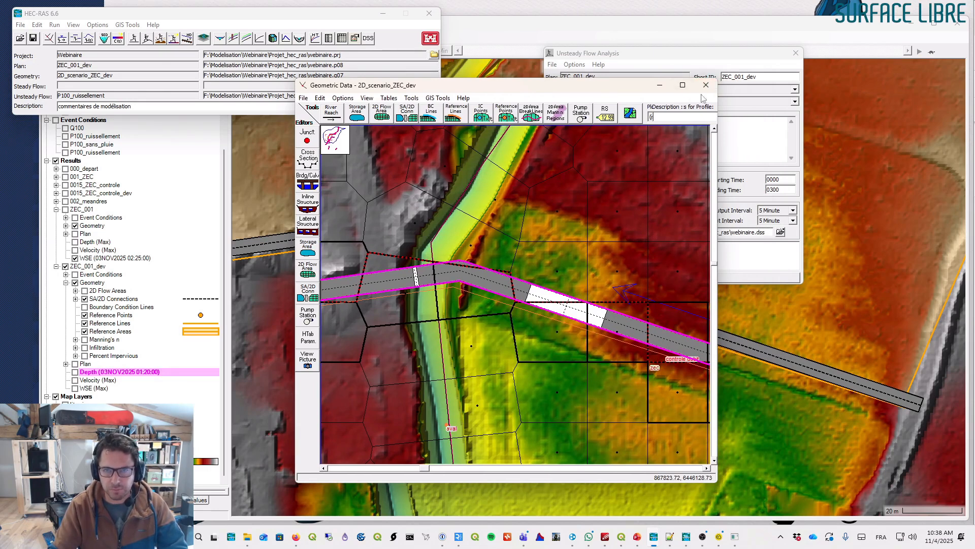
left_click_drag(647, 87, 604, 88)
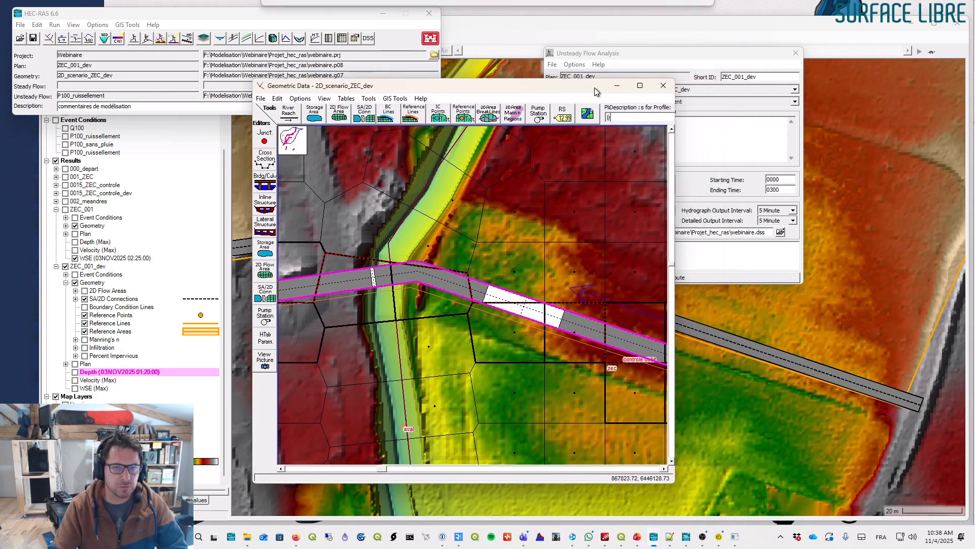
left_click(663, 90)
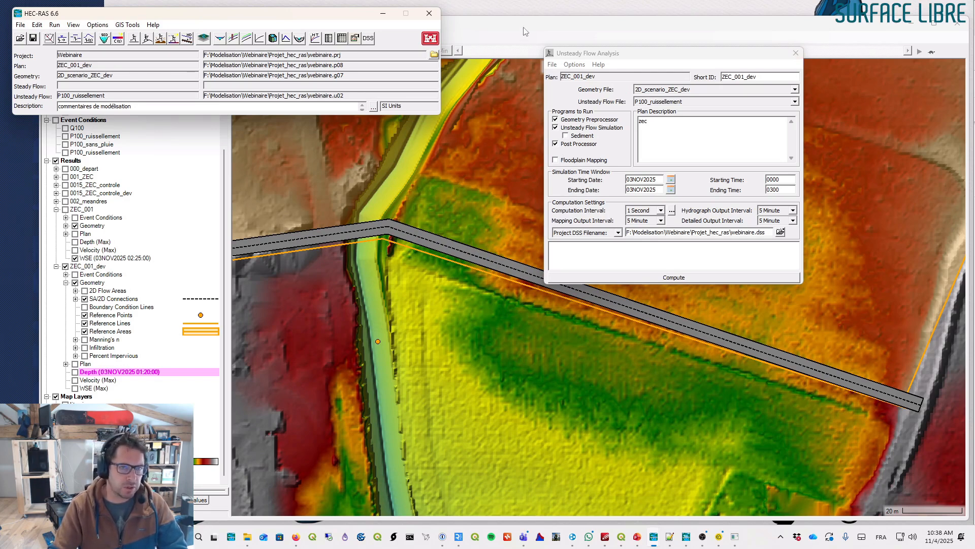
- Maximize RAS Mapper, zoom out and hide the ZEC_001_dev results, collapsing the result groups
double_click(585, 33)
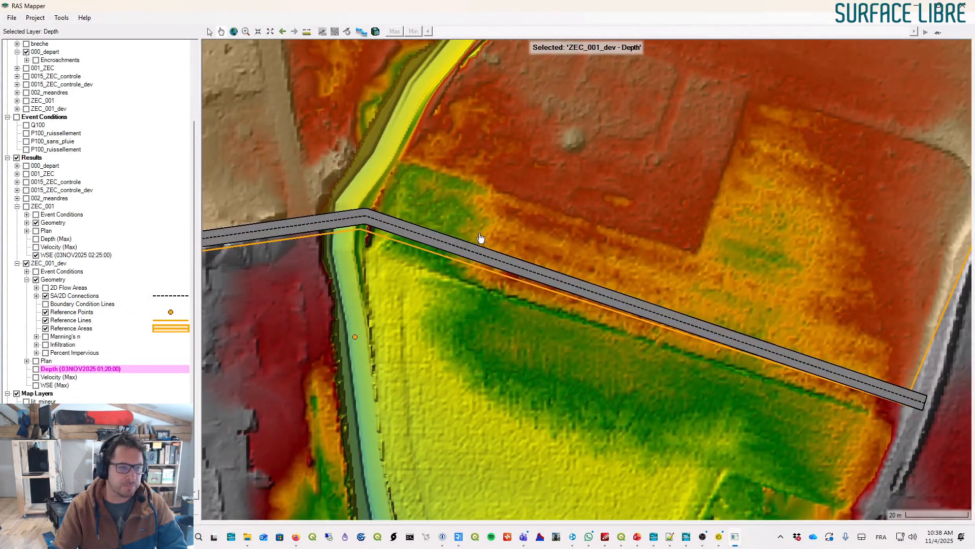
scroll(482, 244, "down", 2)
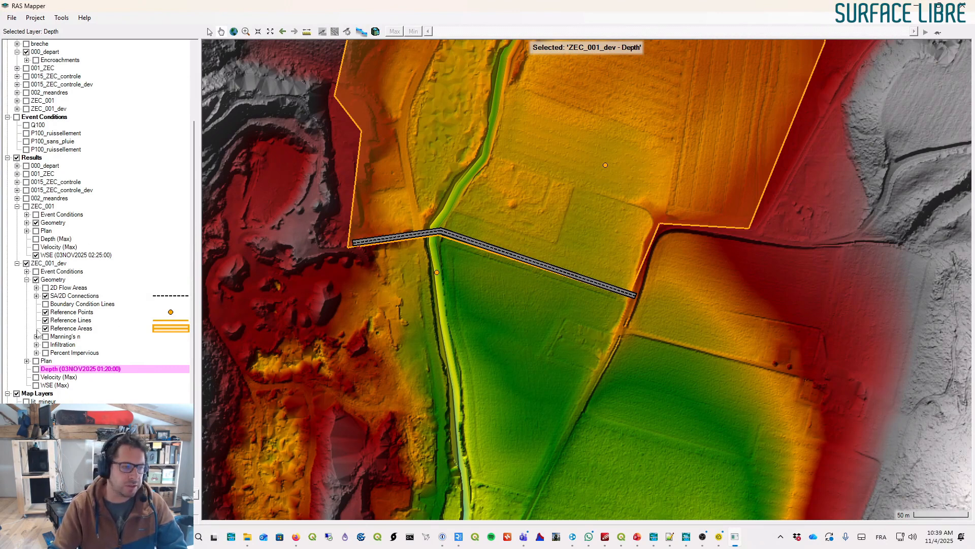
left_click(26, 264)
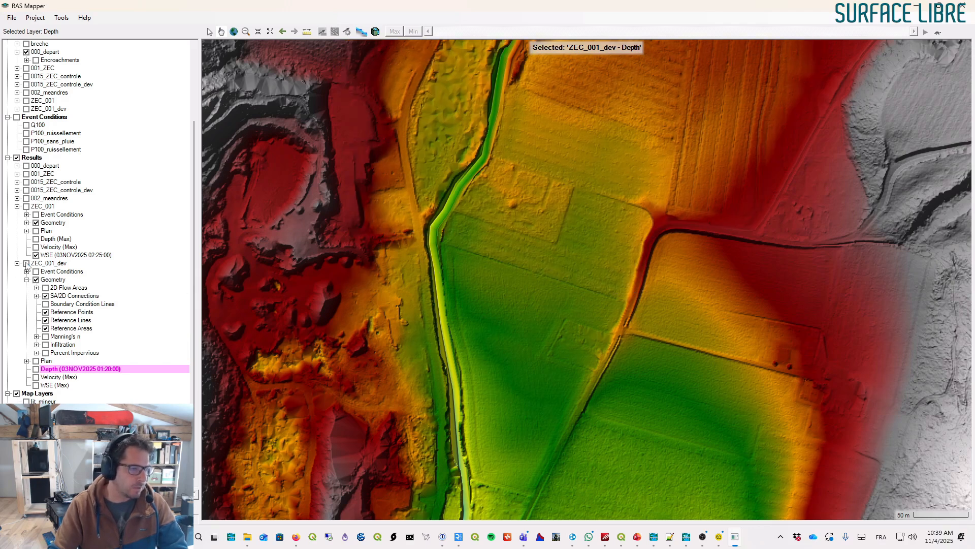
left_click(27, 280)
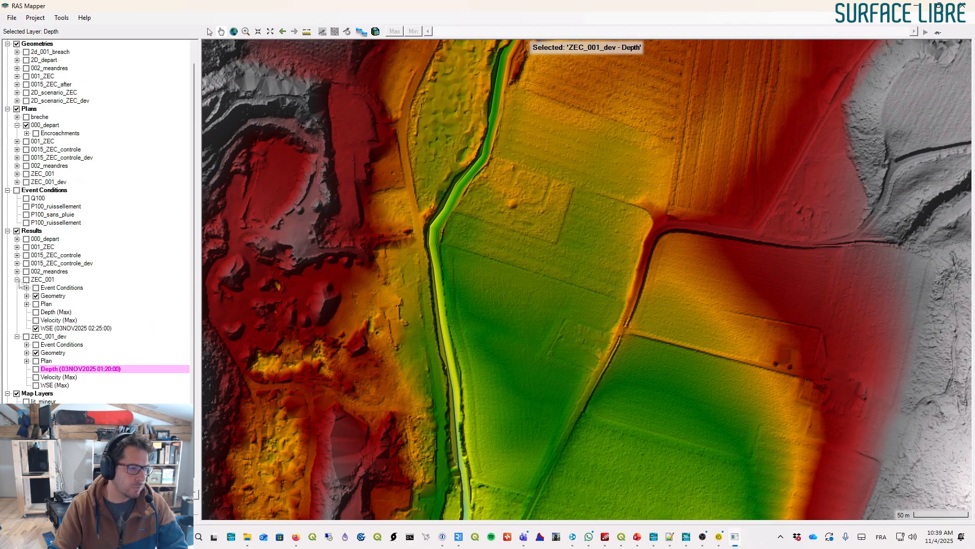
- Display and expand the 2D_depart geometry layers in RAS Mapper
left_click(17, 280)
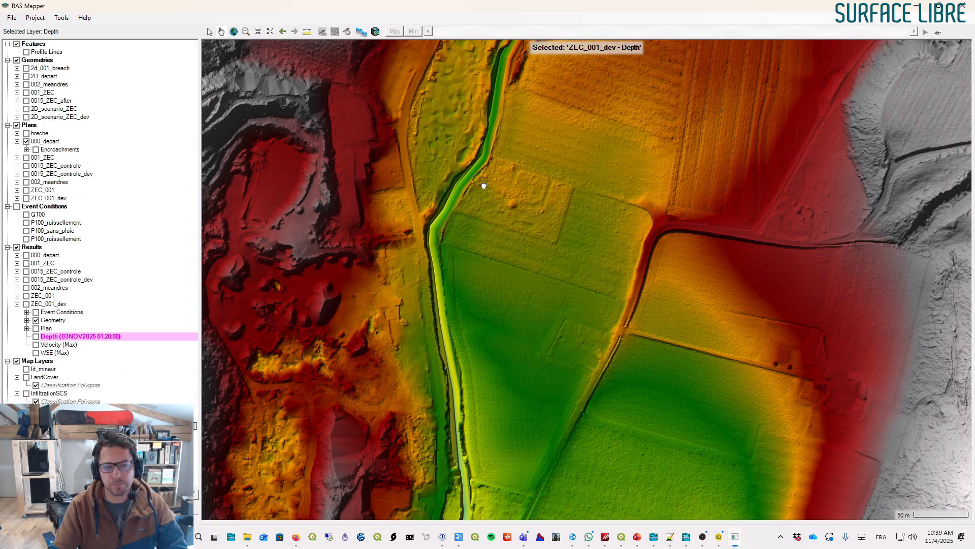
scroll(522, 220, "down", 2)
scroll(486, 259, "up", 3)
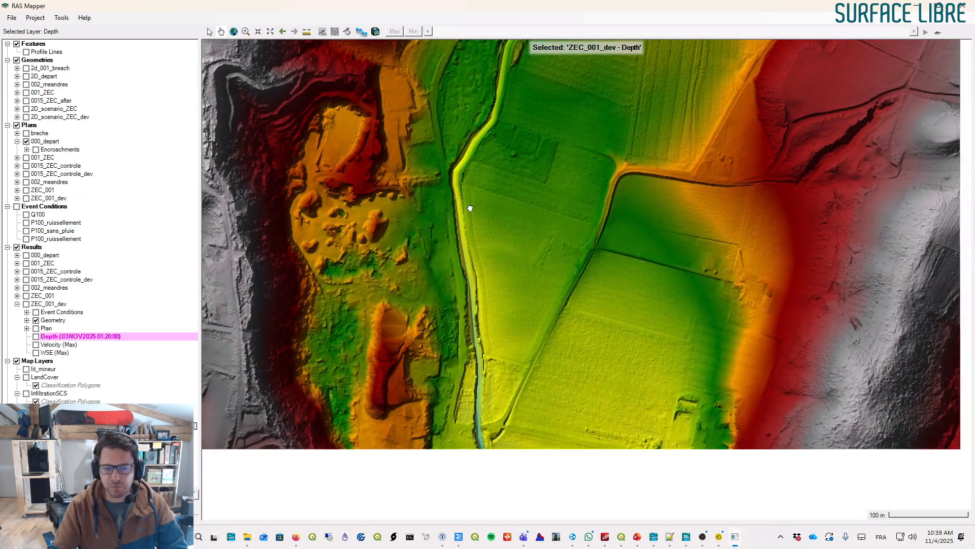
left_click_drag(458, 223, 486, 215)
left_click_drag(502, 195, 481, 219)
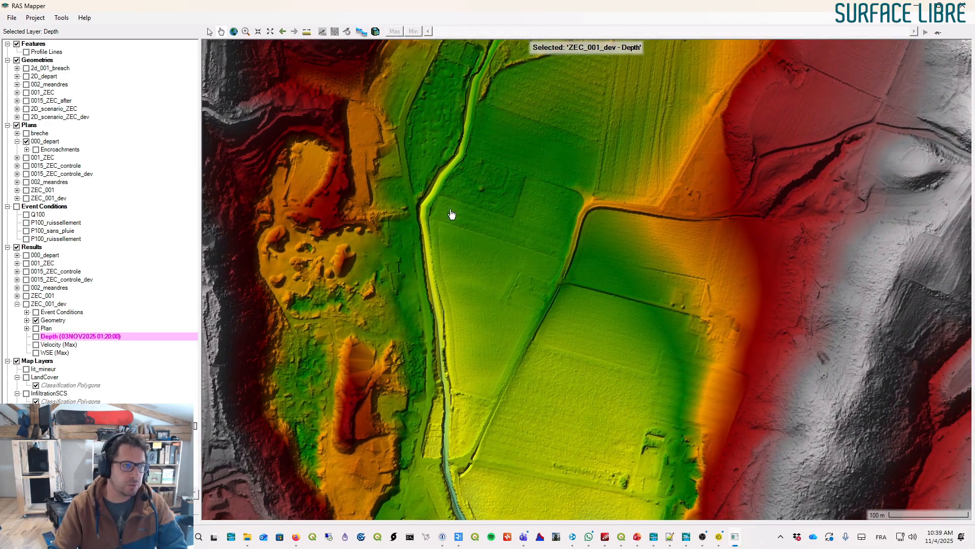
left_click(17, 76)
left_click(26, 76)
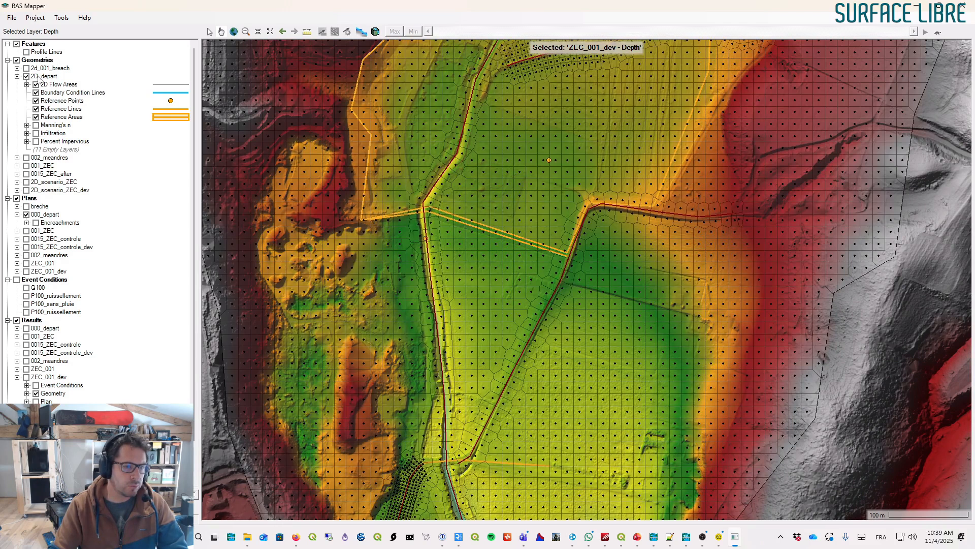
- Display the maximum depth results of the 000_depart plan
left_click(40, 77)
scroll(112, 334, "down", 2)
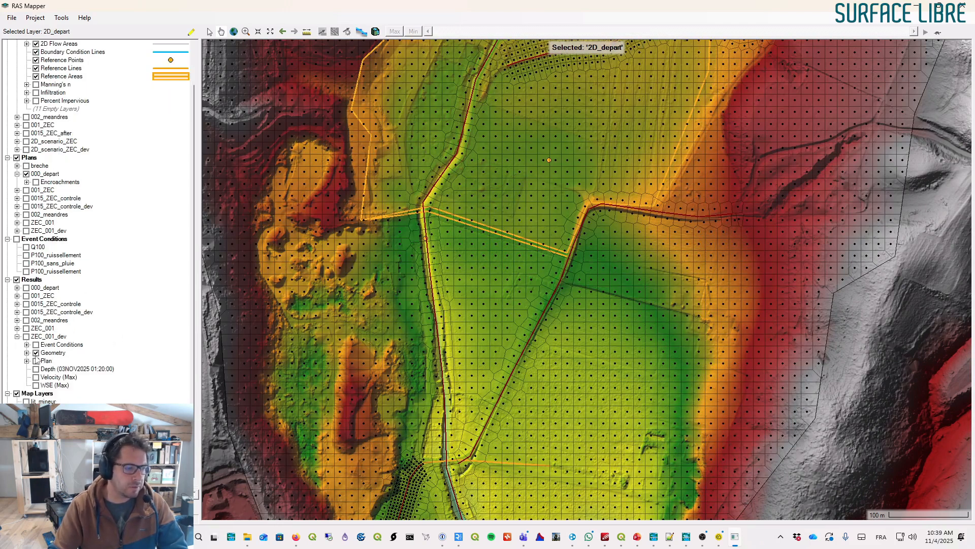
left_click(17, 287)
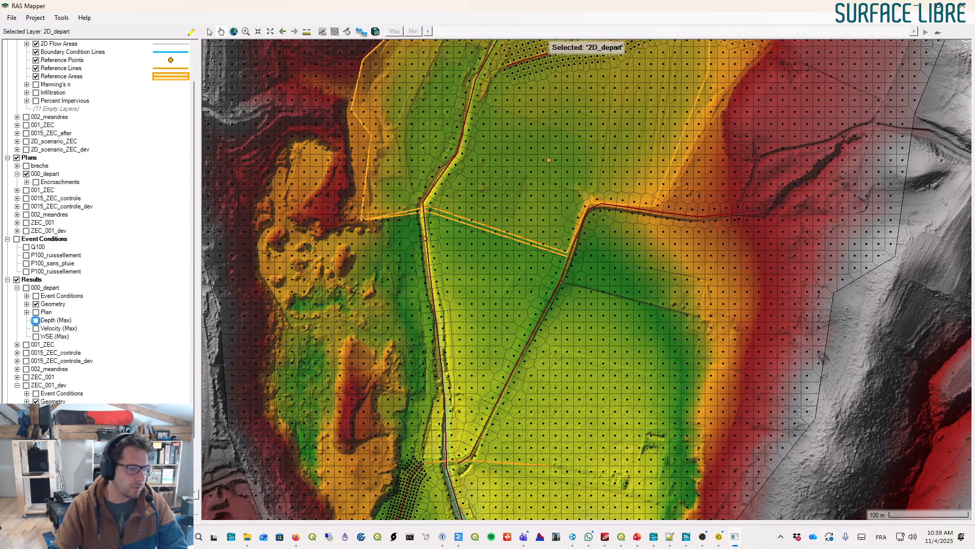
left_click(36, 320)
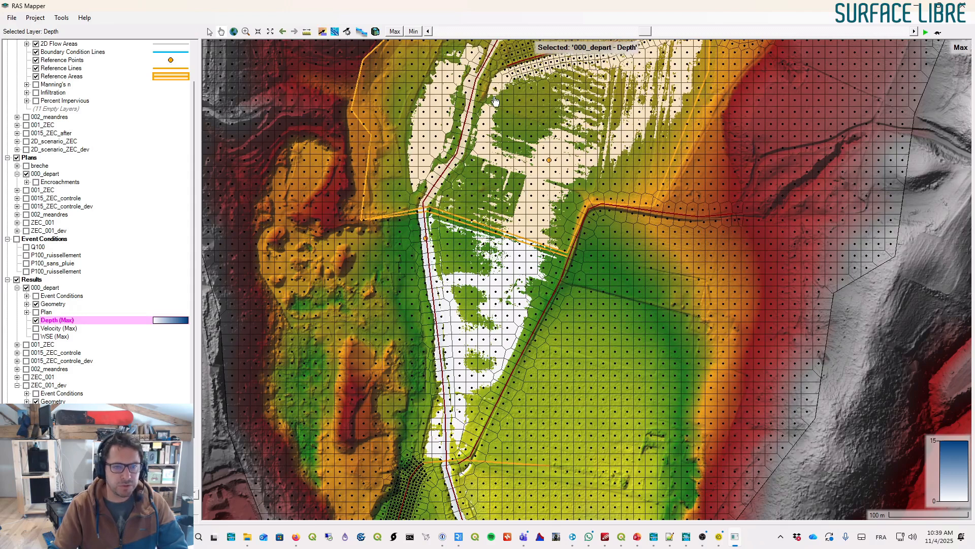
- Pan and zoom across the floodplain to examine the 000_depart maximum depth results
left_click_drag(603, 108, 561, 160)
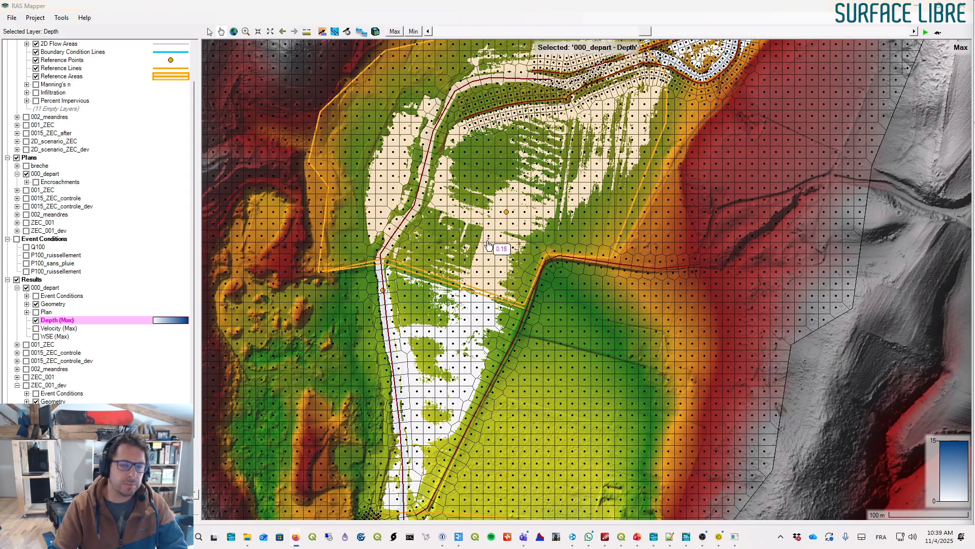
left_click_drag(439, 160, 484, 92)
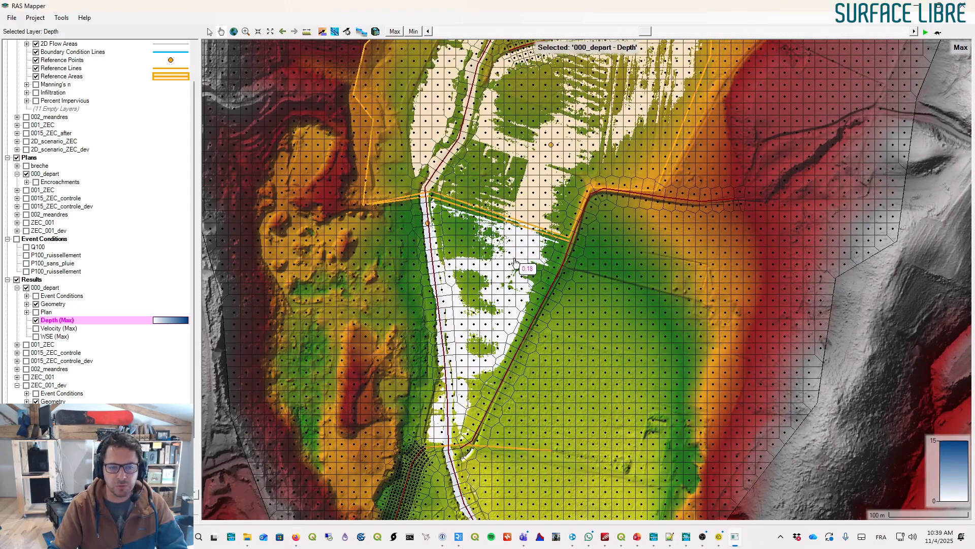
scroll(486, 284, "down", 1)
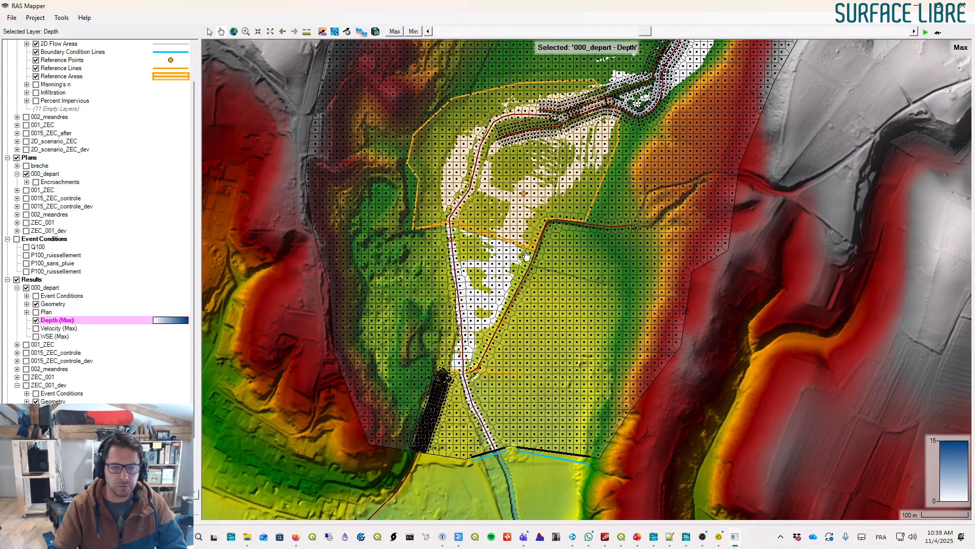
left_click_drag(504, 300, 463, 363)
scroll(449, 351, "up", 1)
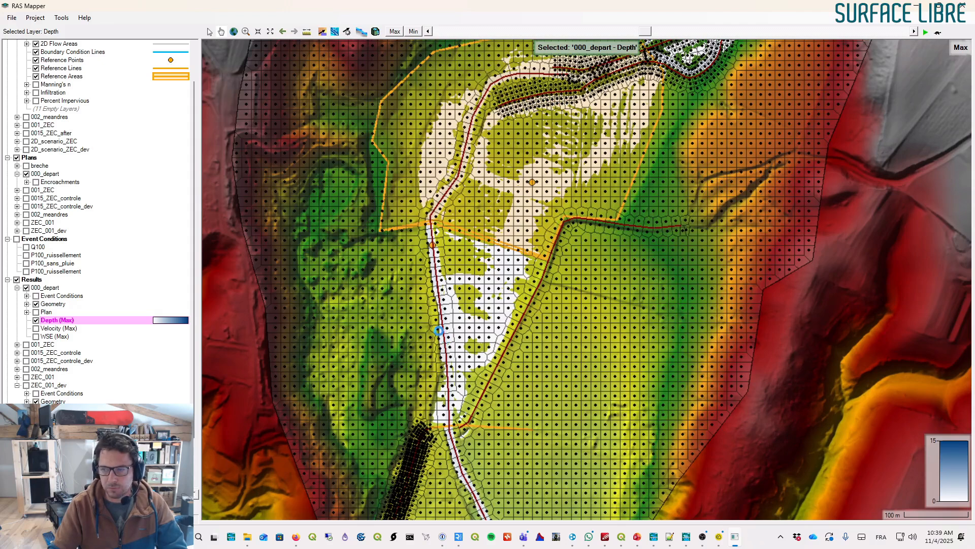
scroll(438, 336, "up", 1)
left_click_drag(445, 311, 477, 326)
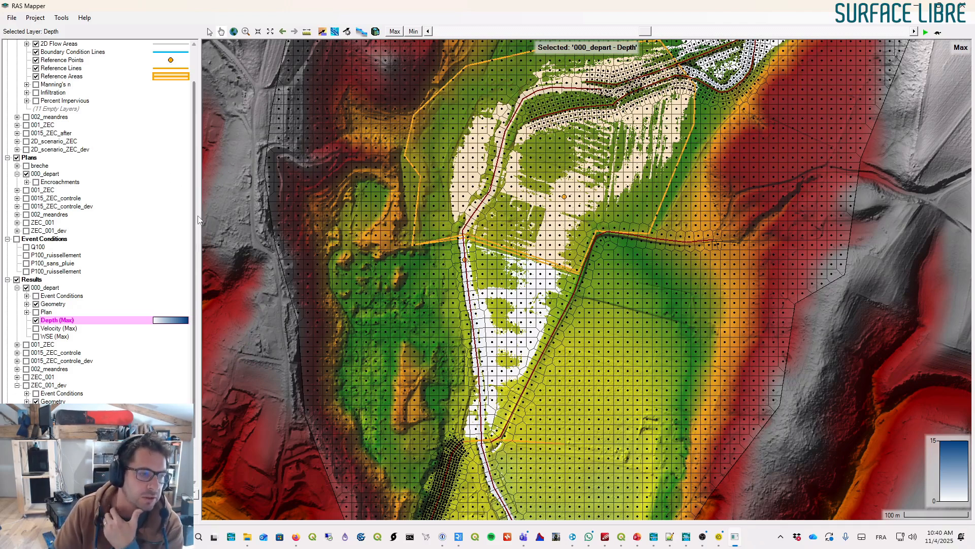
scroll(198, 295, "down", 2)
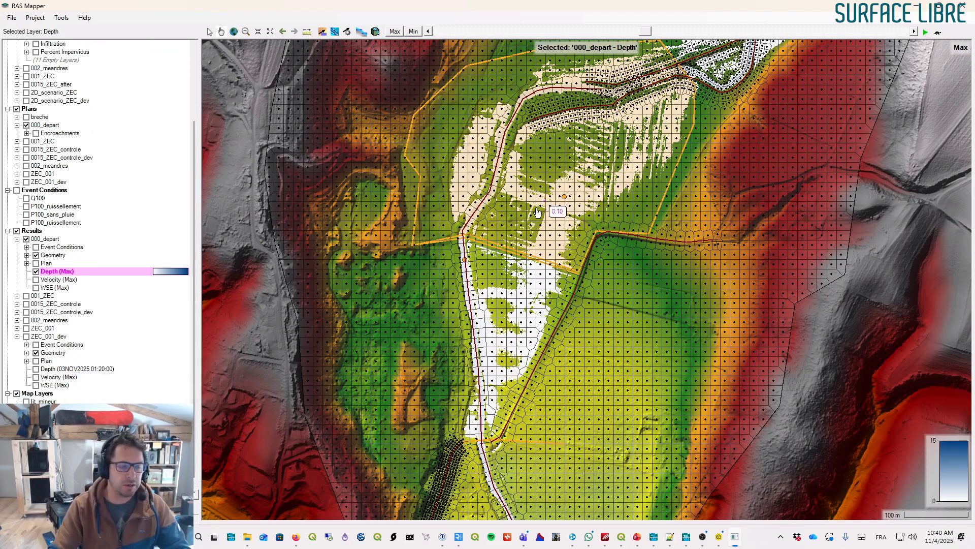
left_click_drag(500, 229, 543, 194)
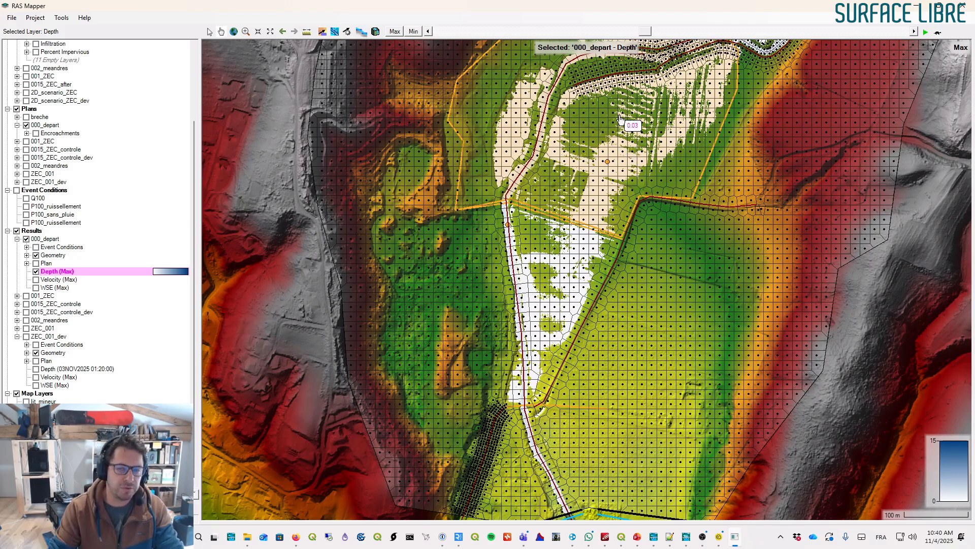
scroll(614, 150, "down", 1)
left_click_drag(635, 124, 574, 214)
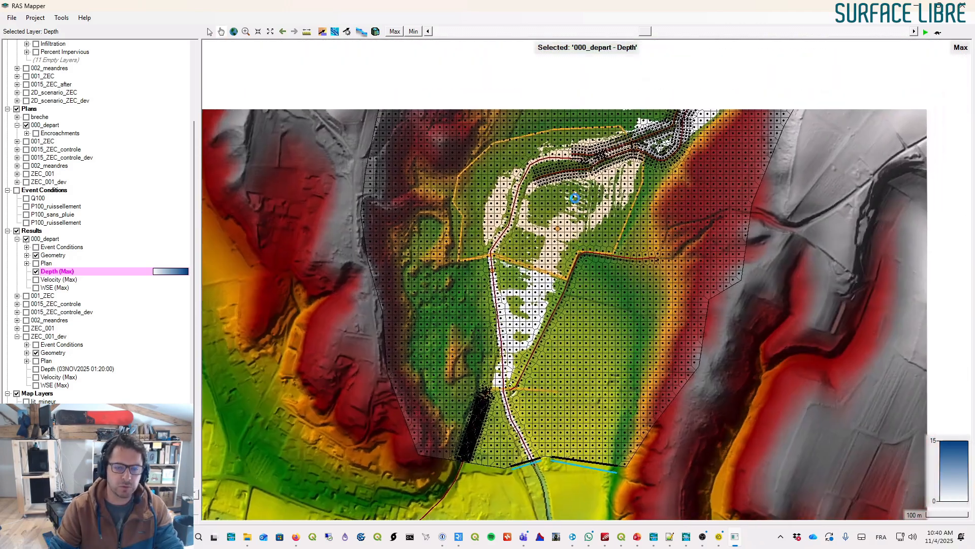
scroll(554, 264, "up", 1)
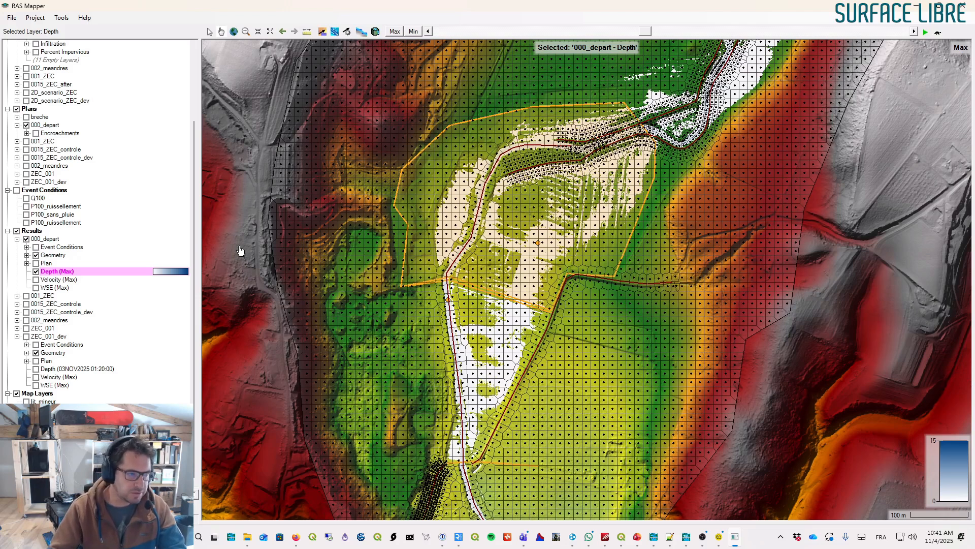
scroll(126, 115, "up", 4)
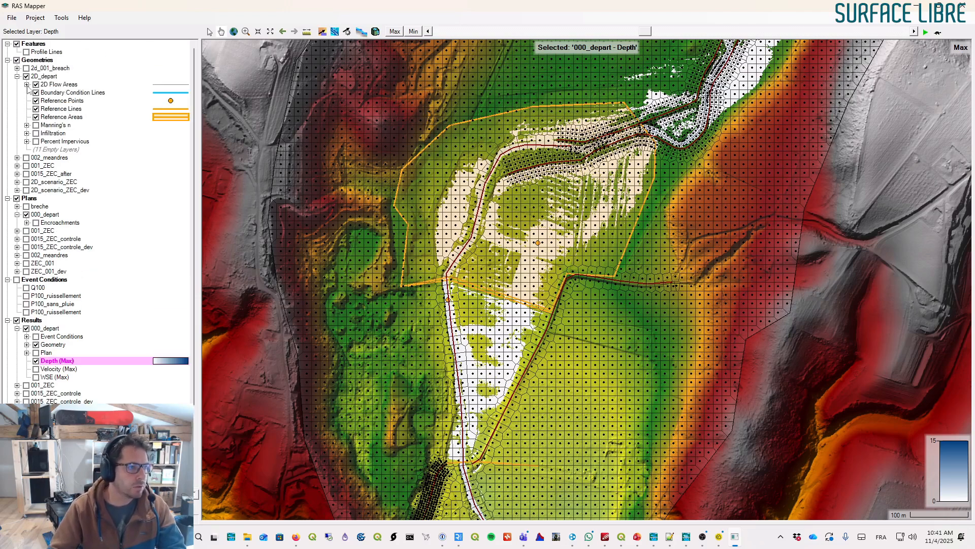
- Save the 2D_depart geometry as a new geometry named 2D_meandres and close the layer associations
right_click(43, 77)
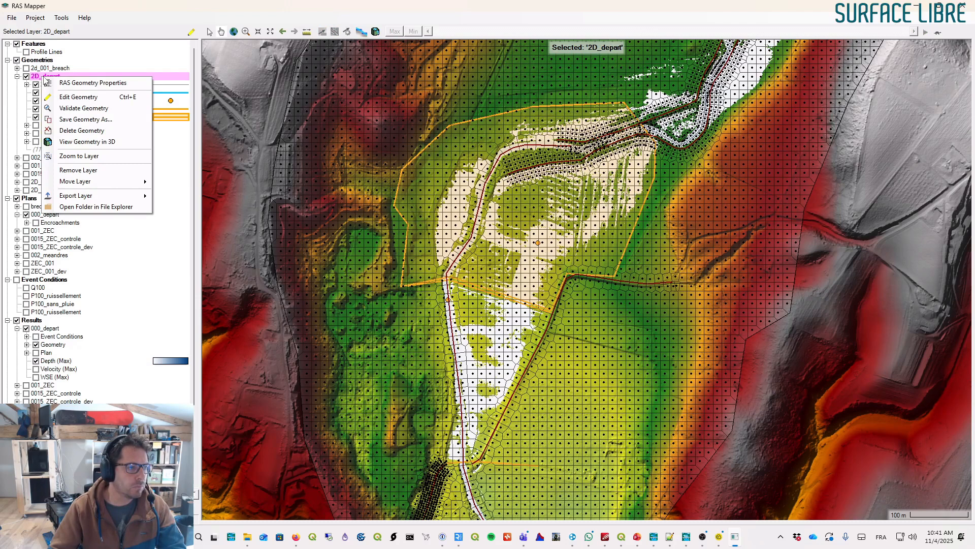
left_click(98, 119)
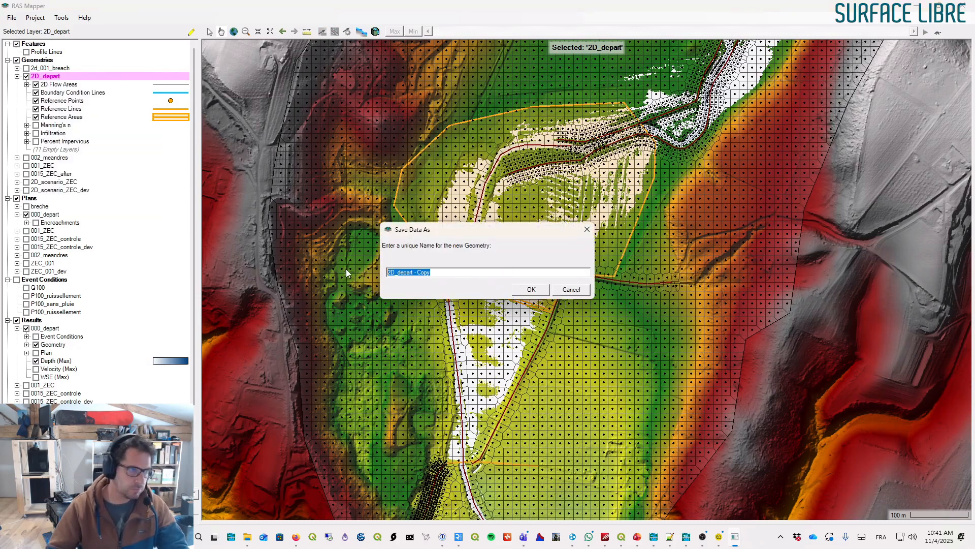
type("2D_meander")
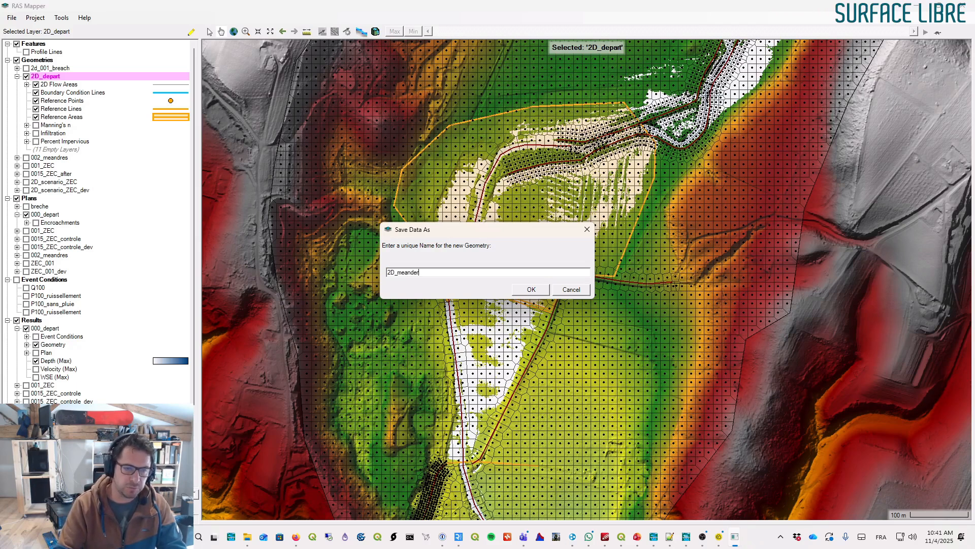
key("Return")
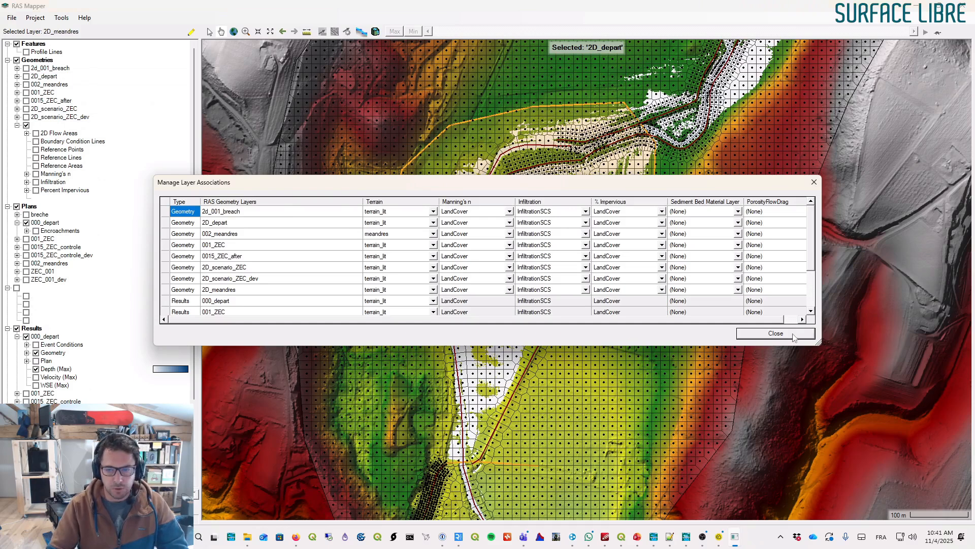
left_click(775, 333)
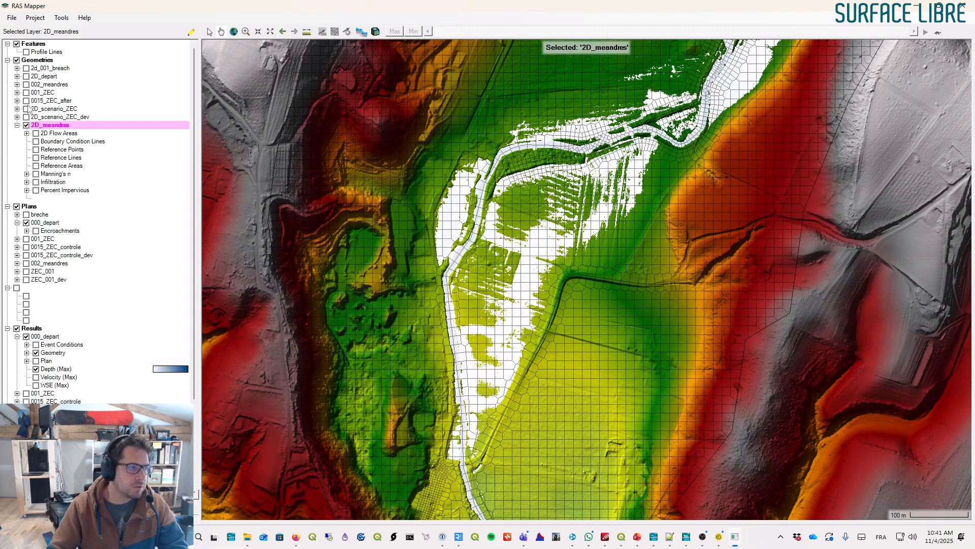
- Expand the 2D_meandres geometry and display its flow areas, boundary condition lines, reference points, lines and areas
left_click_drag(514, 272, 570, 205)
left_click(26, 127)
left_click(36, 134)
left_click(36, 142)
left_click(35, 149)
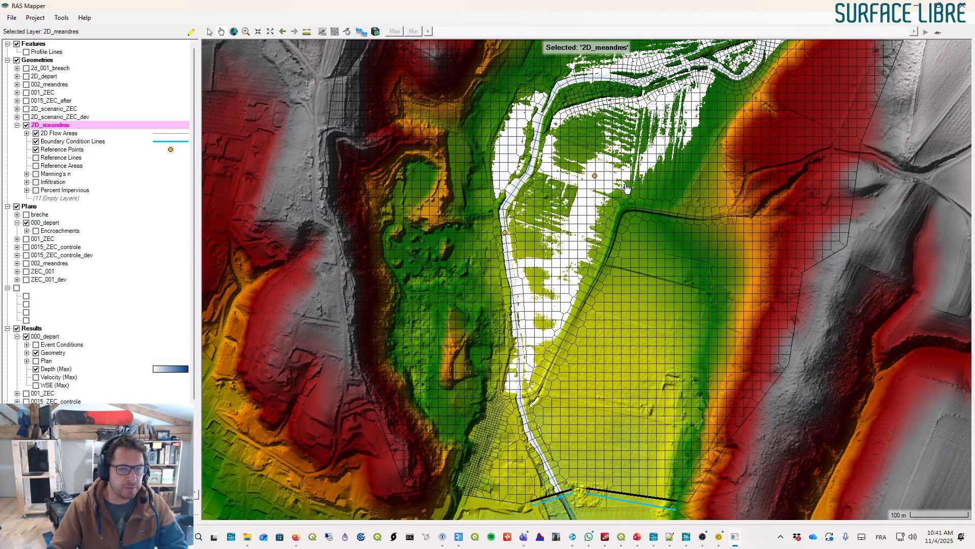
left_click(36, 158)
left_click(35, 166)
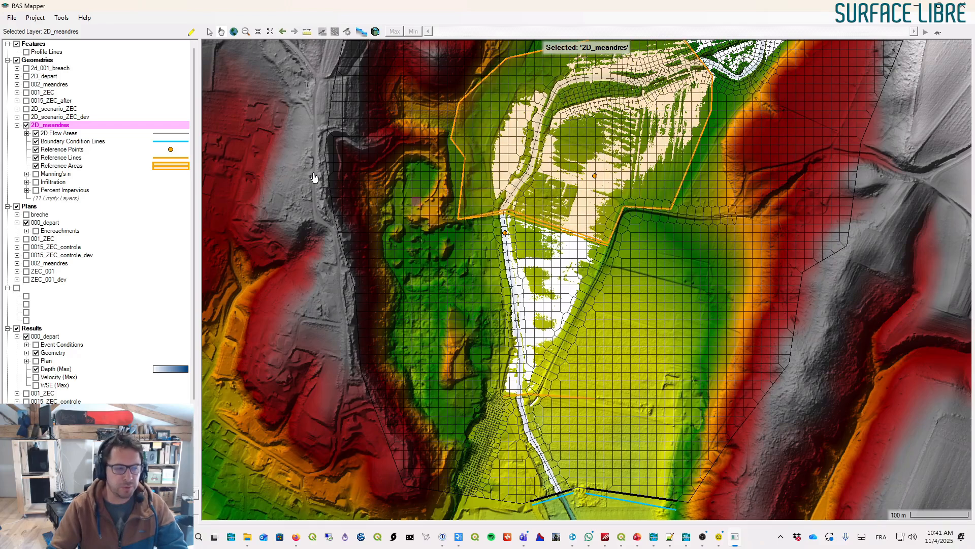
- Hide the 000_depart results and collapse the 000_depart plan and result groups
left_click(18, 222)
left_click(17, 328)
left_click(27, 328)
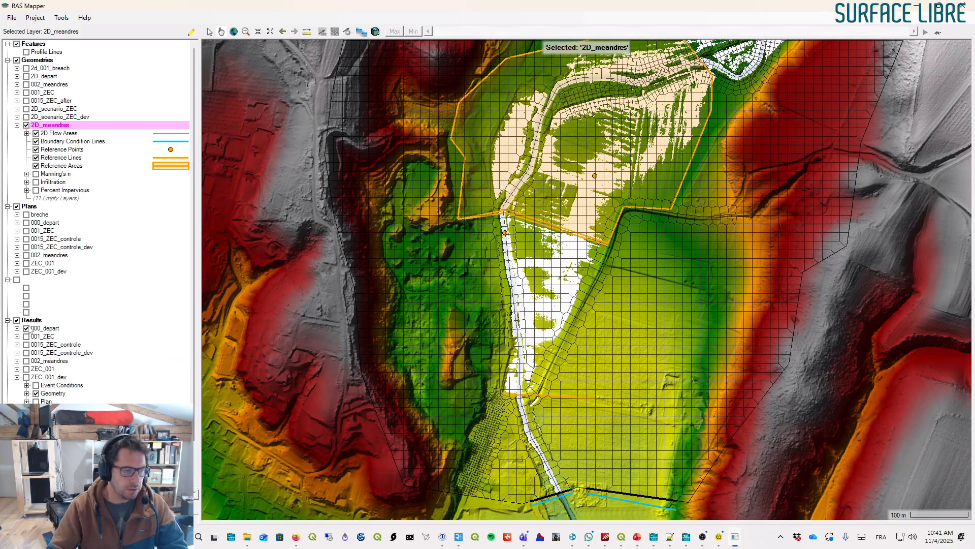
scroll(92, 321, "down", 2)
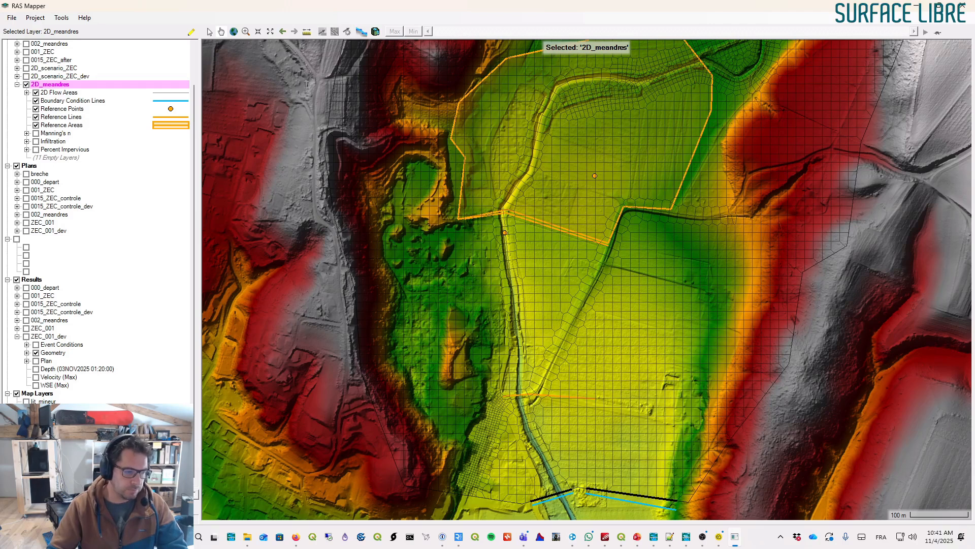
scroll(96, 223, "up", 1)
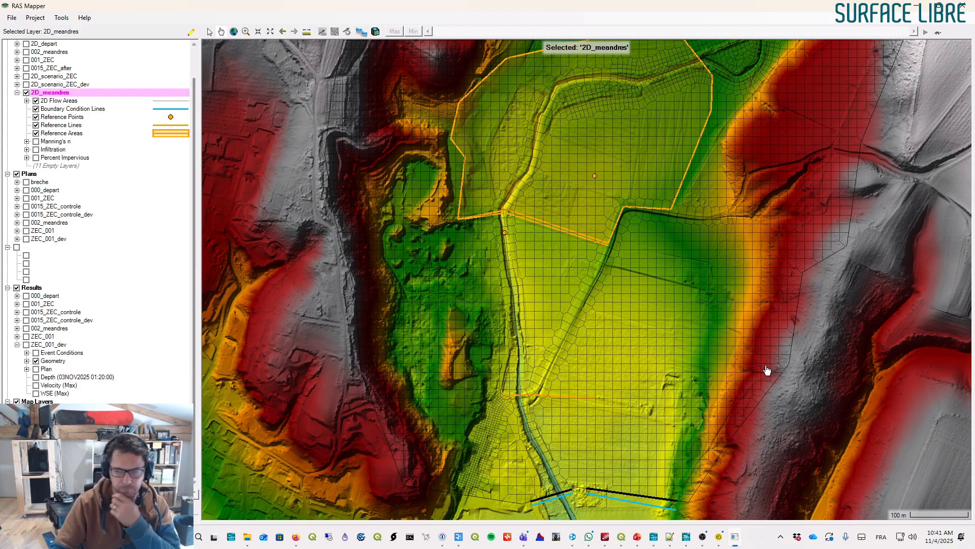
- Clone the terrain_lit terrain as a virtual terrain named meandres_V2
key("alt+Tab")
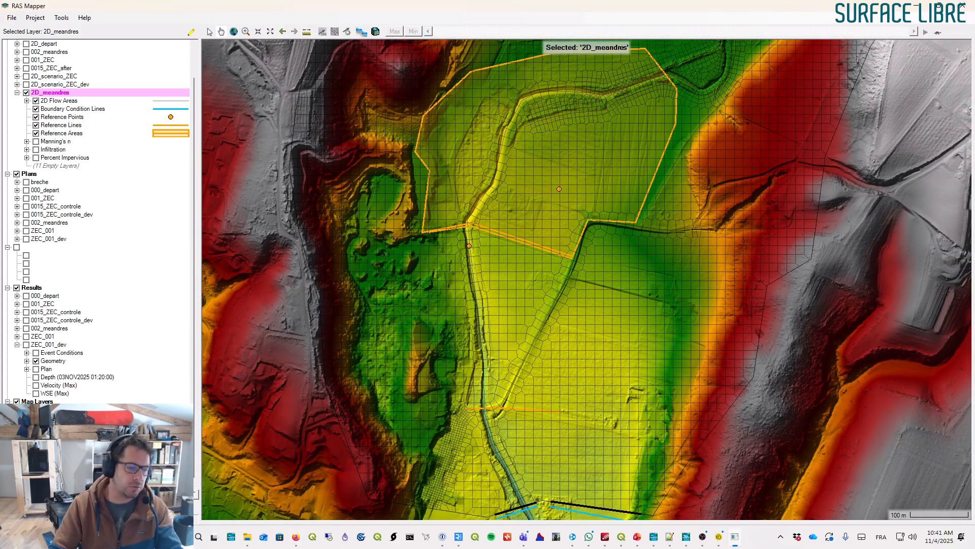
key("Escape")
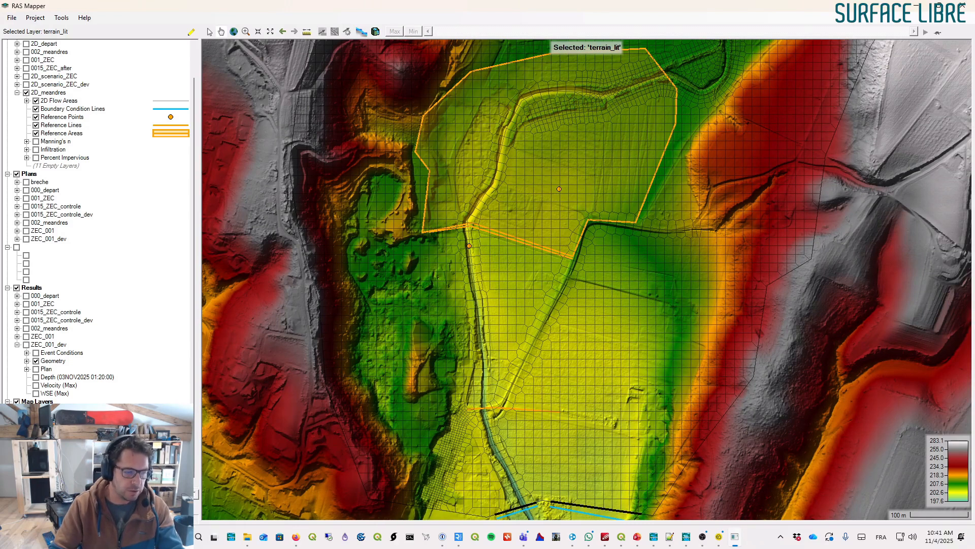
right_click(42, 432)
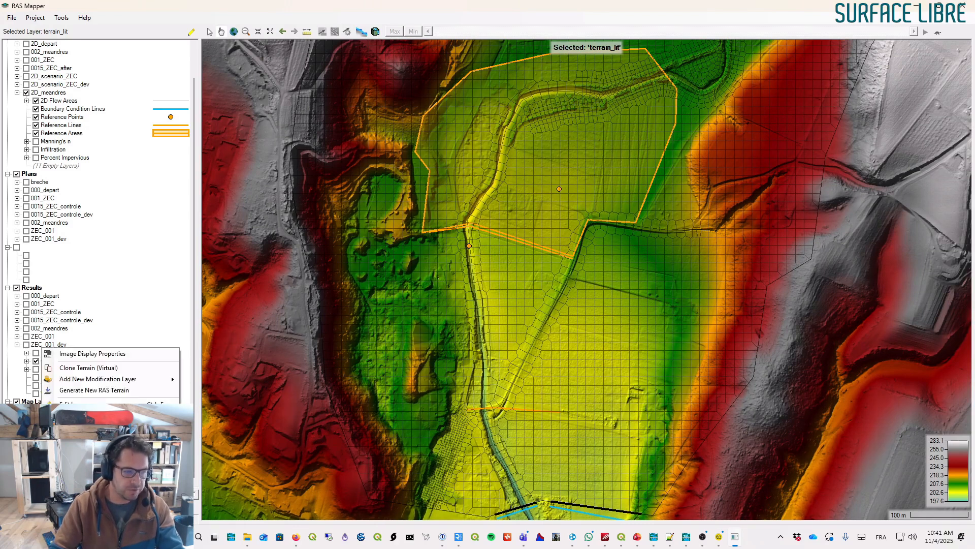
left_click(98, 369)
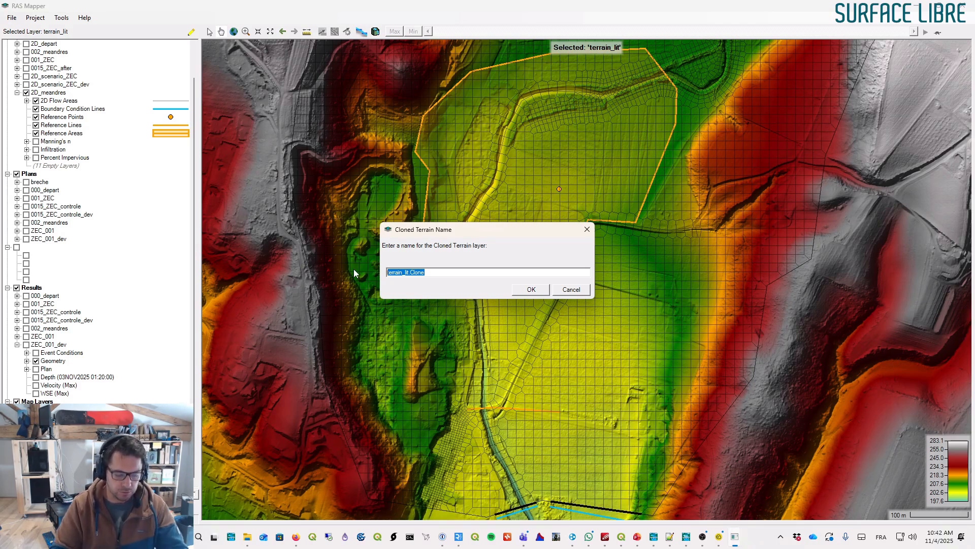
type("emandre")
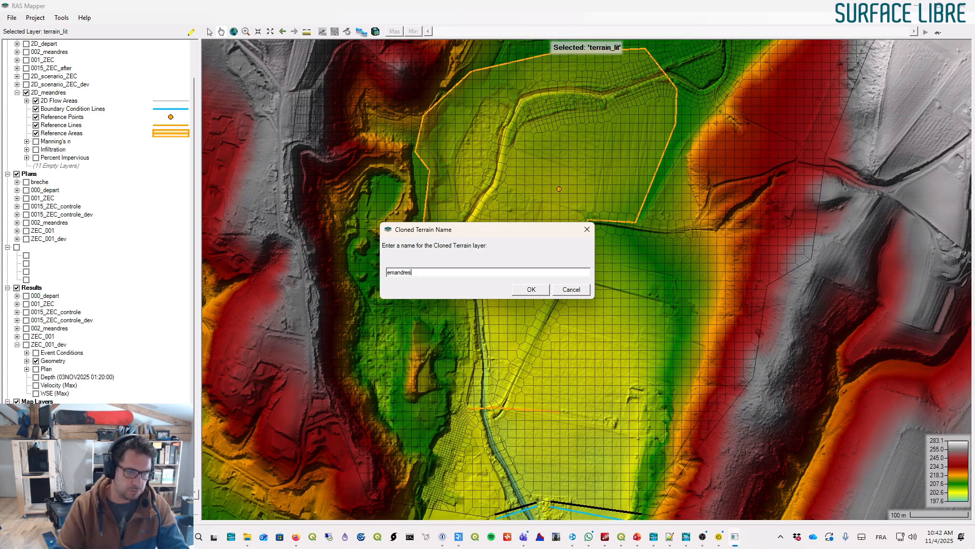
key("ctrl+a")
key("BackSpace")
type("meandres_")
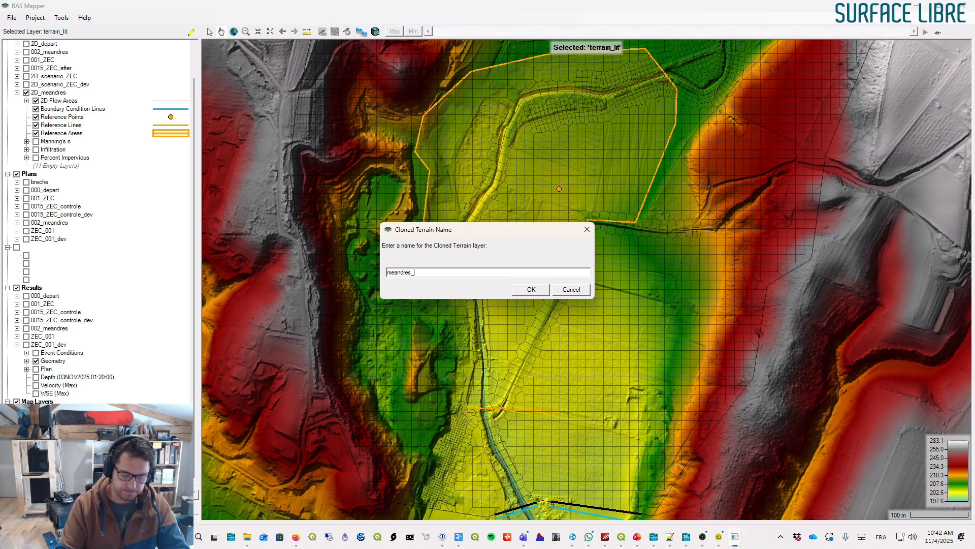
type("V2")
key("Return")
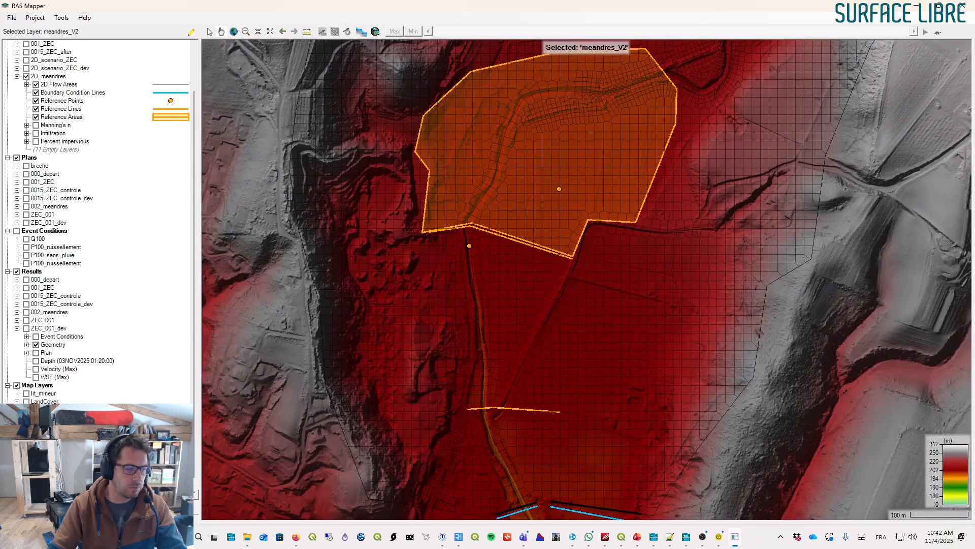
- Open the meandres_V2 layer properties, close them and inspect the terrain around the connection
double_click(45, 475)
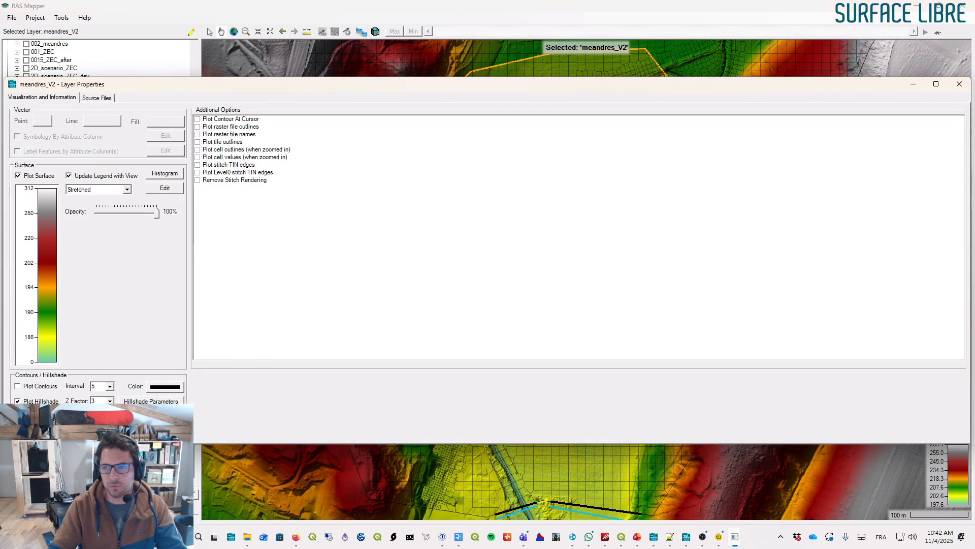
left_click(959, 84)
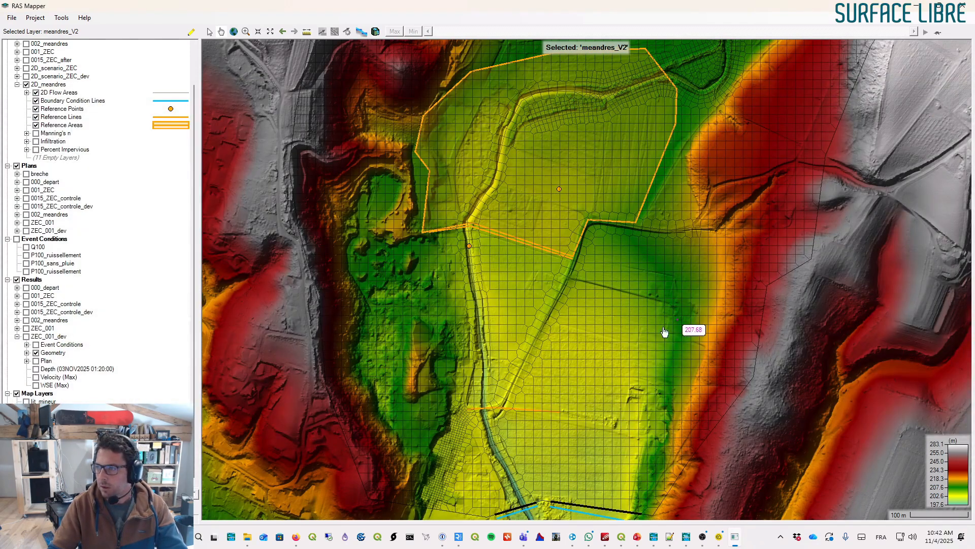
scroll(507, 322, "up", 3)
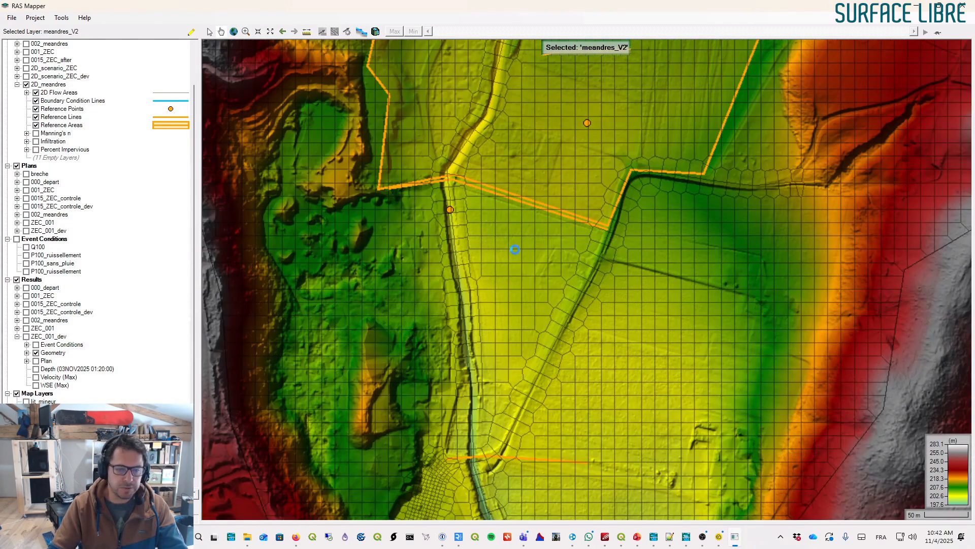
scroll(492, 252, "down", 3)
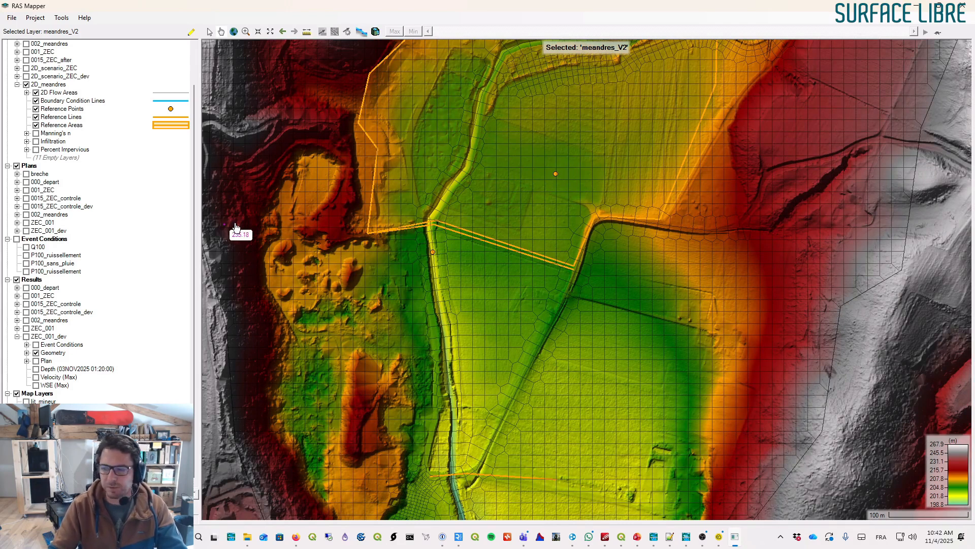
scroll(97, 222, "down", 1)
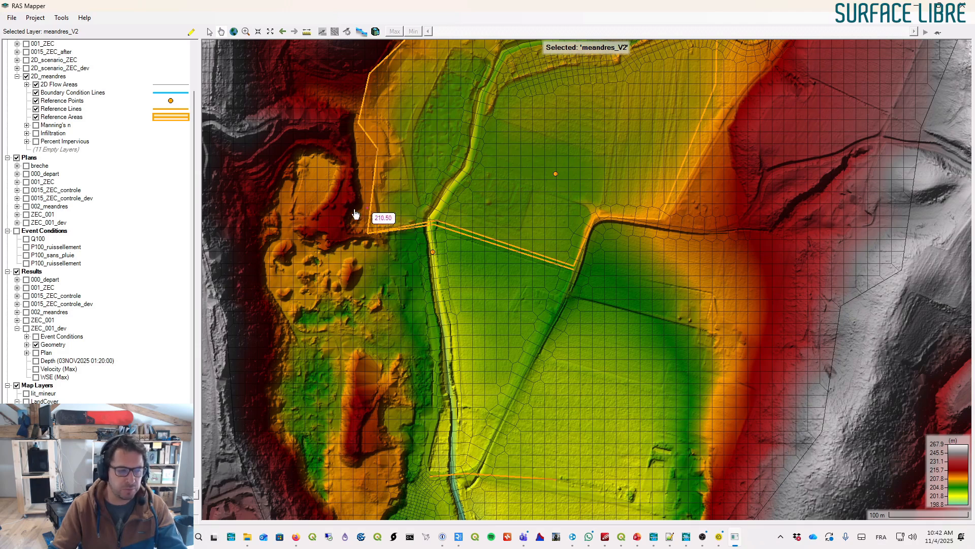
- Add a Channel line modification layer named Channels to the meandres_V2 terrain's modifications
left_click(57, 466)
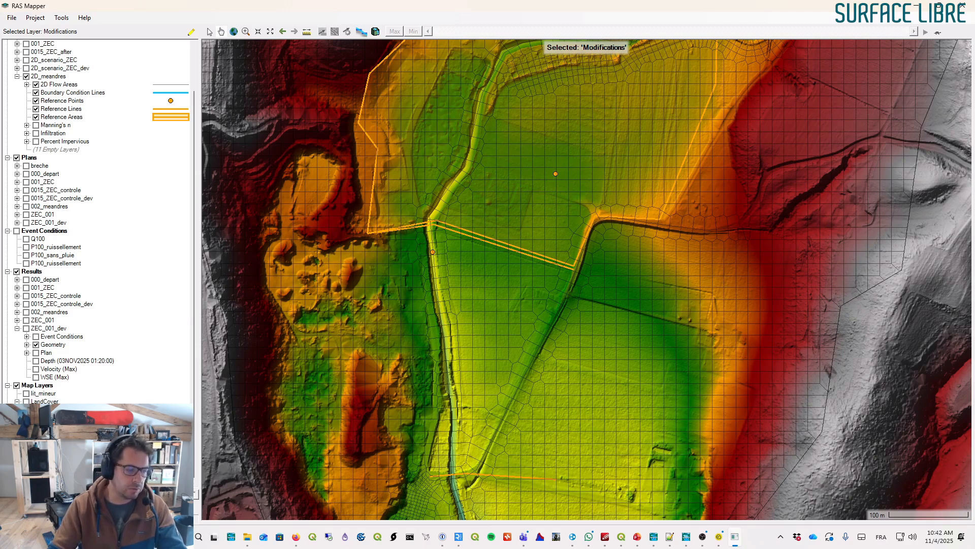
left_click(97, 439)
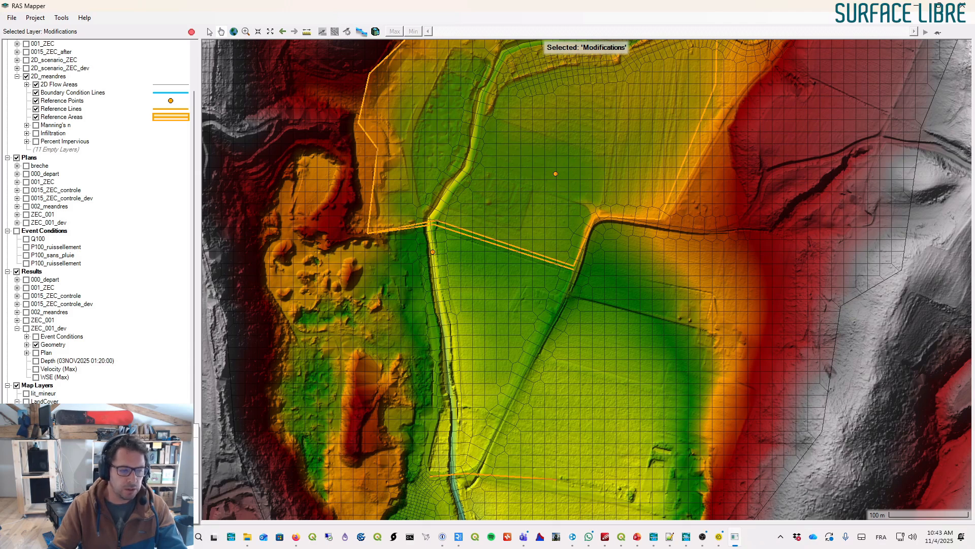
mouse_move(233, 457)
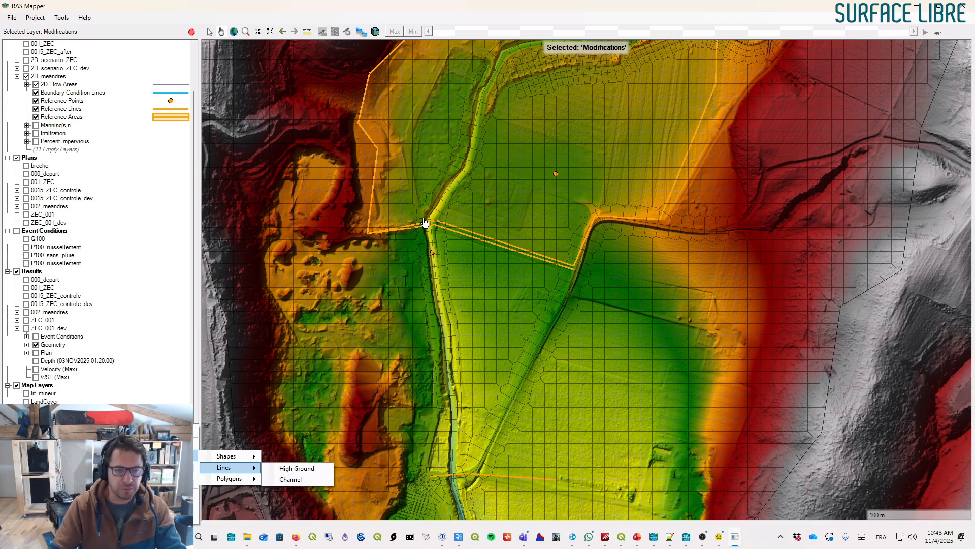
left_click(290, 479)
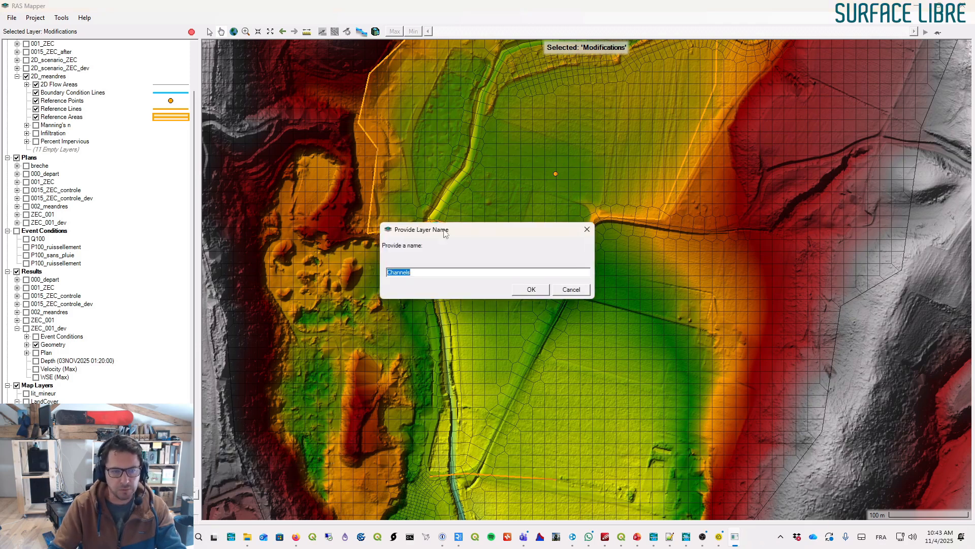
left_click(531, 289)
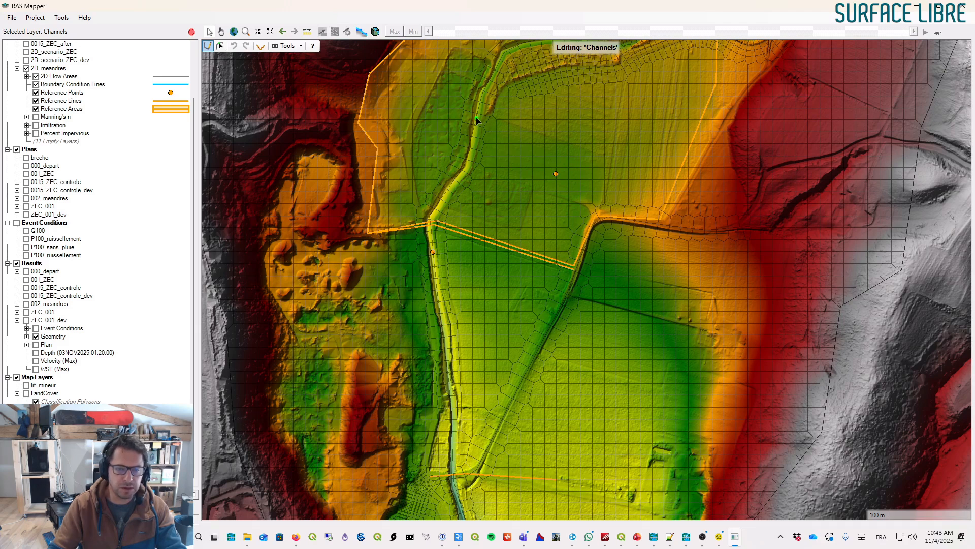
- Draw a channel polyline about 540 m long following the meander path from the upper field down to the river
left_click(477, 117)
left_click(493, 130)
left_click(512, 147)
left_click(515, 156)
left_click(526, 164)
left_click(534, 170)
left_click(548, 178)
left_click(560, 190)
left_click(561, 200)
left_click(555, 209)
left_click(544, 216)
left_click(535, 224)
left_click(542, 244)
left_click(542, 252)
left_click(535, 257)
left_click(518, 264)
left_click(510, 271)
left_click(505, 289)
left_click(505, 305)
left_click(500, 320)
left_click(499, 341)
left_click(498, 357)
left_click(485, 369)
left_click(479, 378)
left_click(469, 401)
left_click(467, 428)
left_click(467, 433)
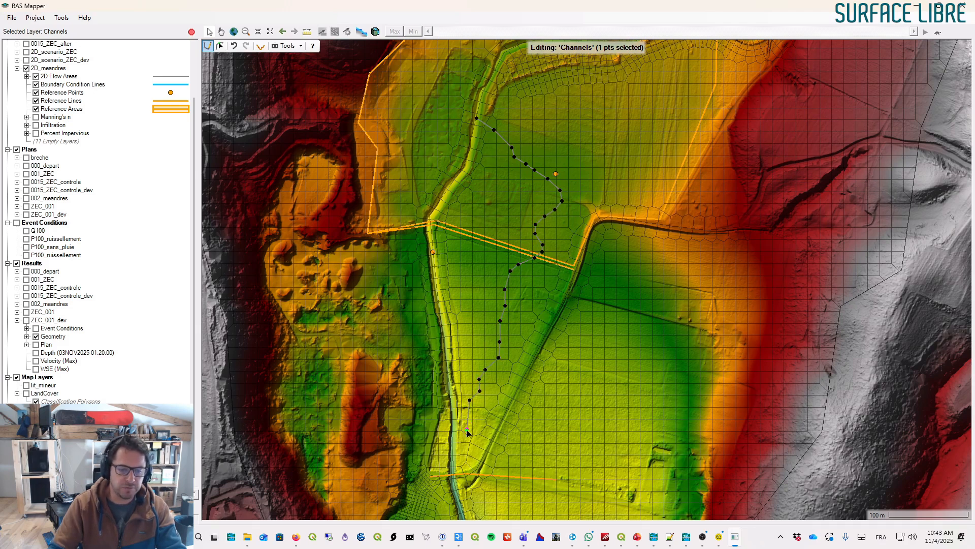
left_click(460, 453)
double_click(453, 460)
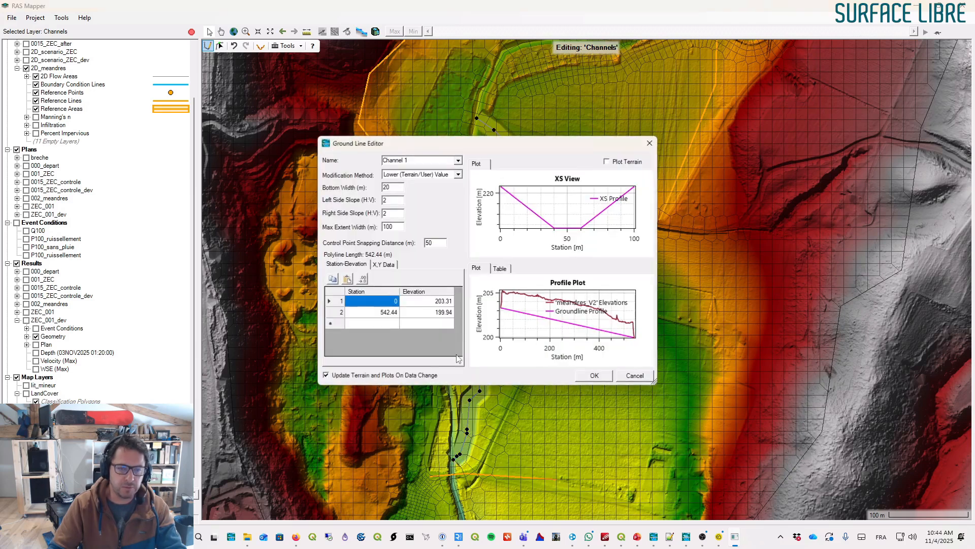
- Set the channel's bottom width to 1.5 m, keeping 2 side slopes and the lower-value method, and apply
left_click_drag(570, 144, 810, 105)
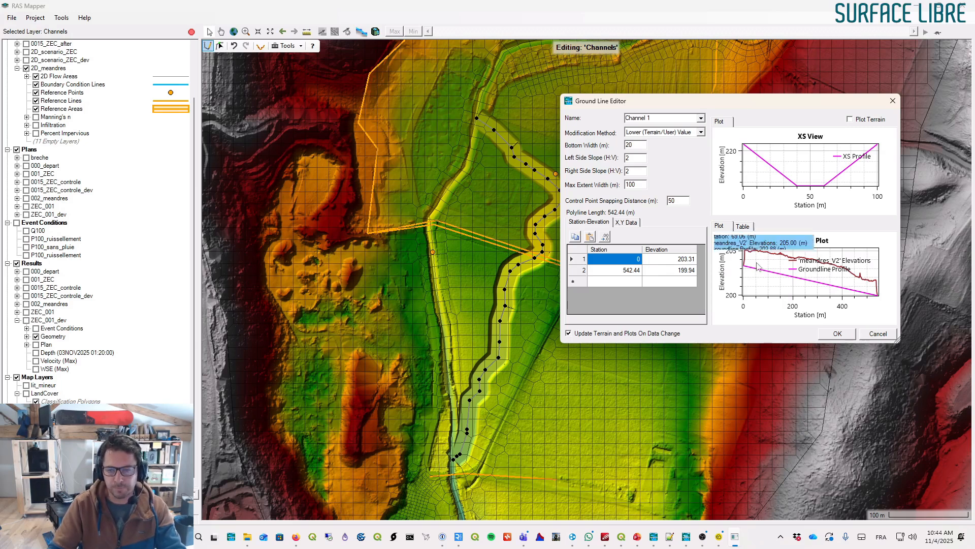
mouse_move(876, 299)
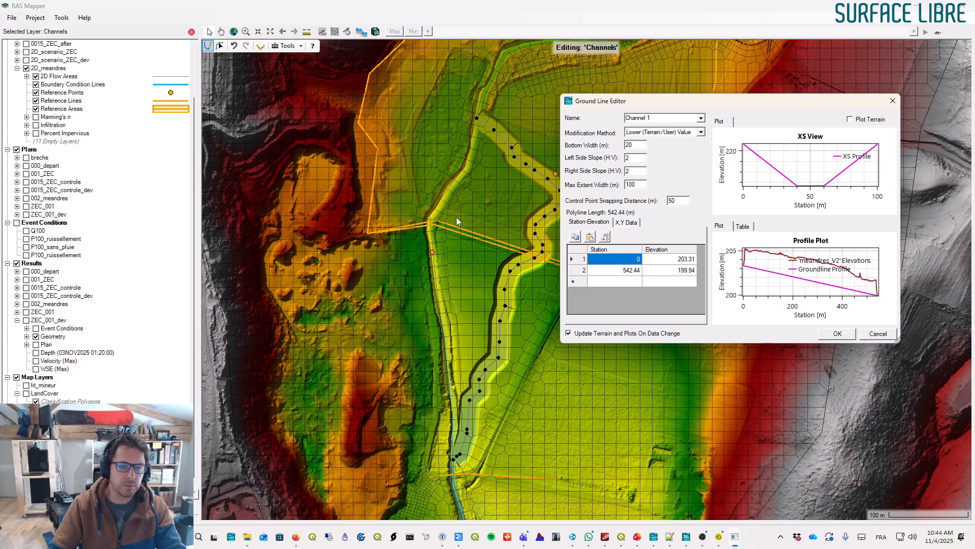
mouse_move(857, 283)
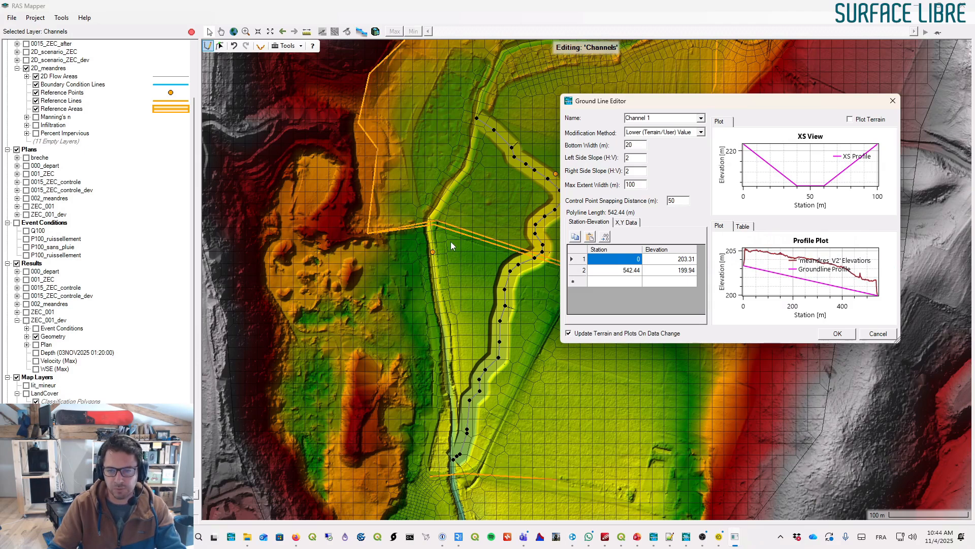
mouse_move(745, 269)
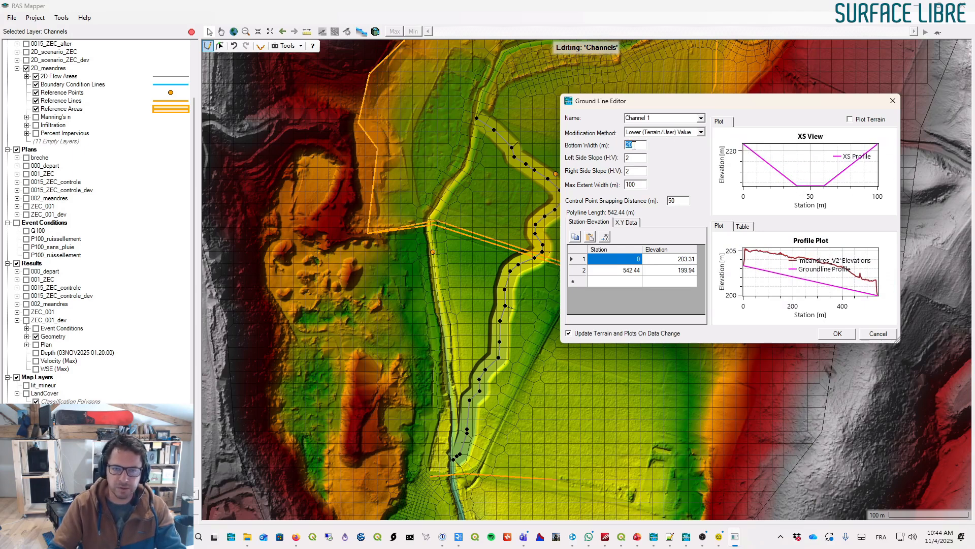
type("1.5")
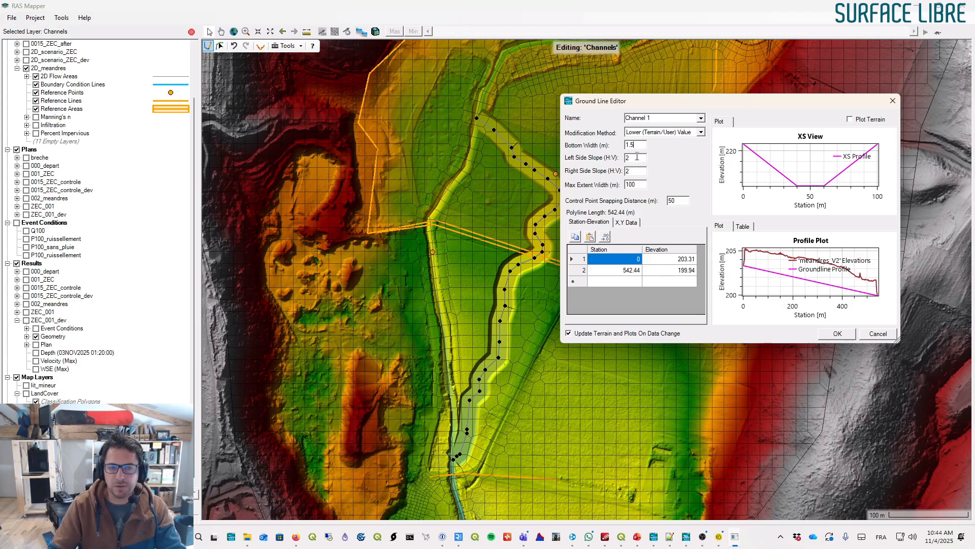
key("Tab")
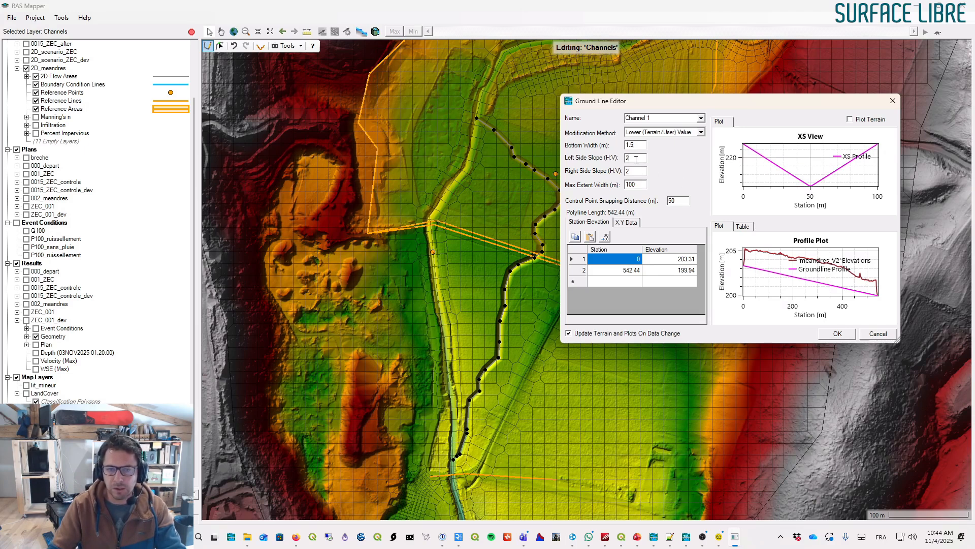
left_click_drag(643, 184, 620, 182)
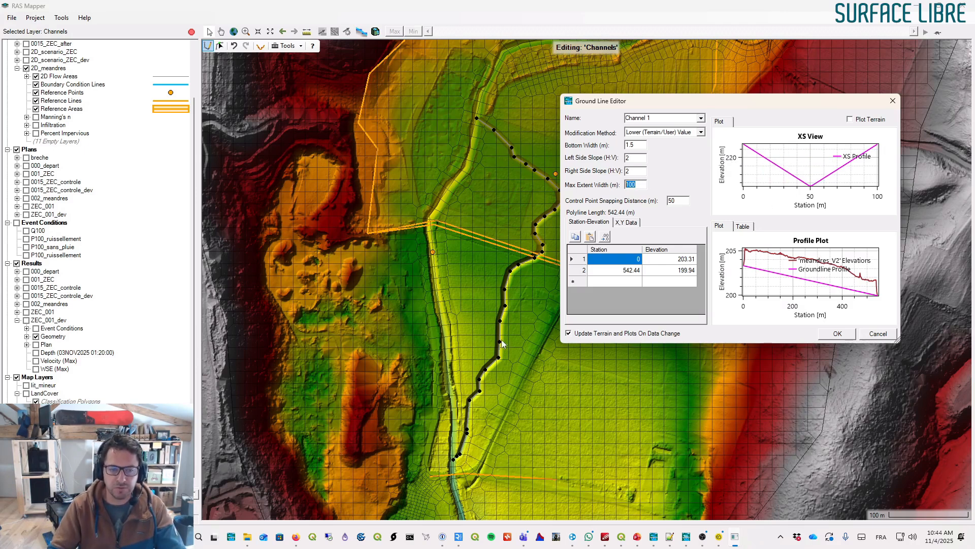
left_click(702, 133)
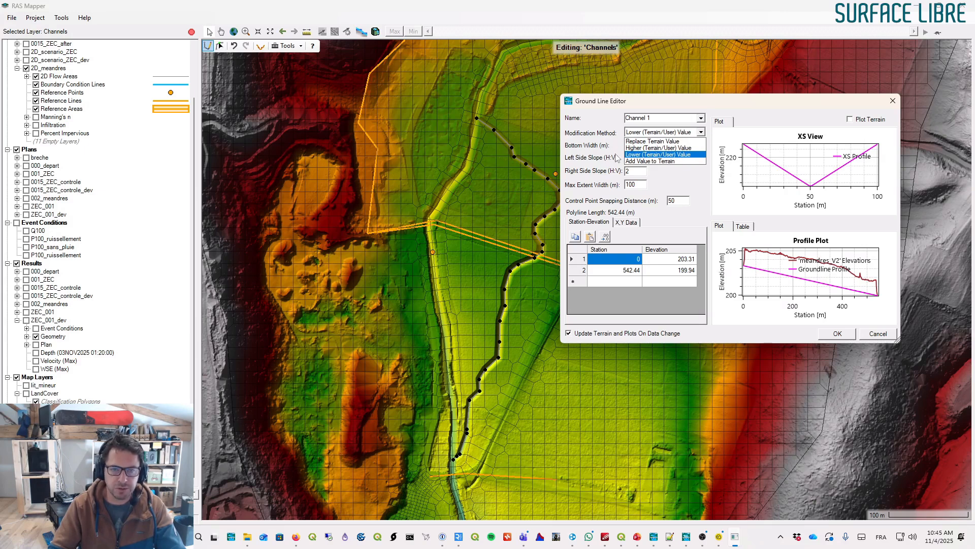
left_click(606, 147)
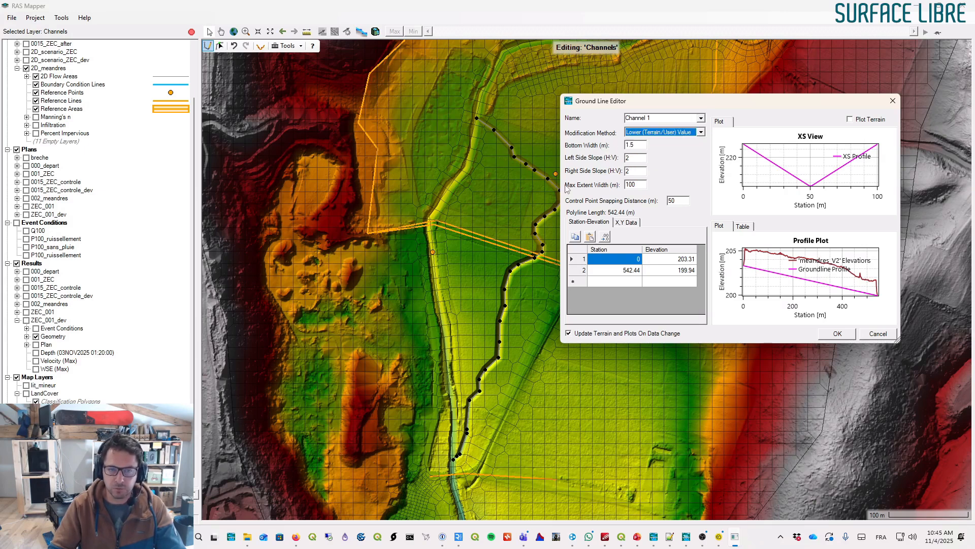
double_click(638, 145)
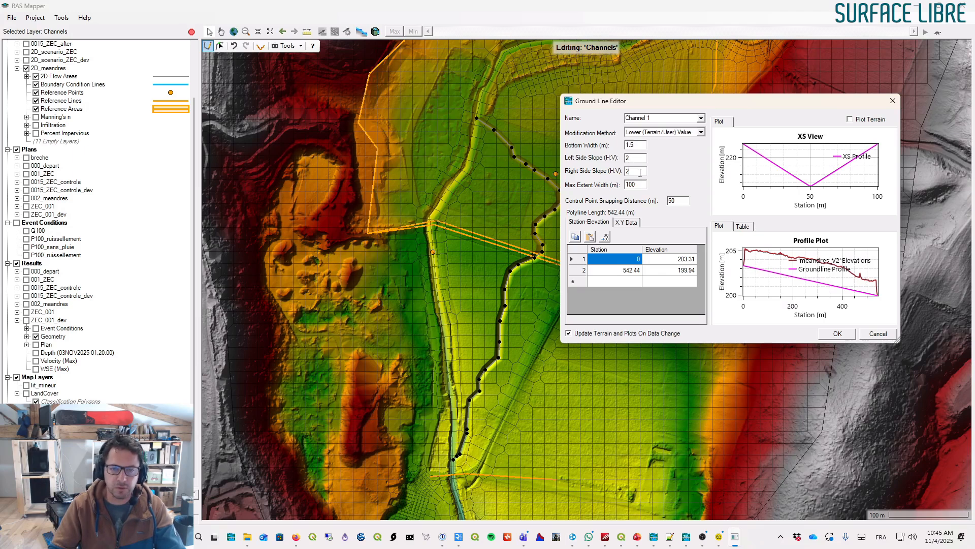
mouse_move(749, 162)
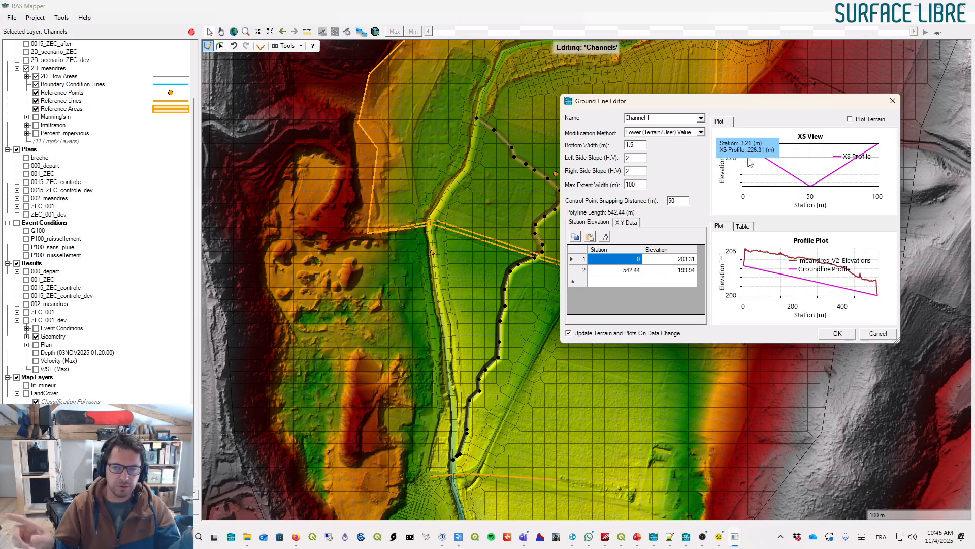
double_click(636, 158)
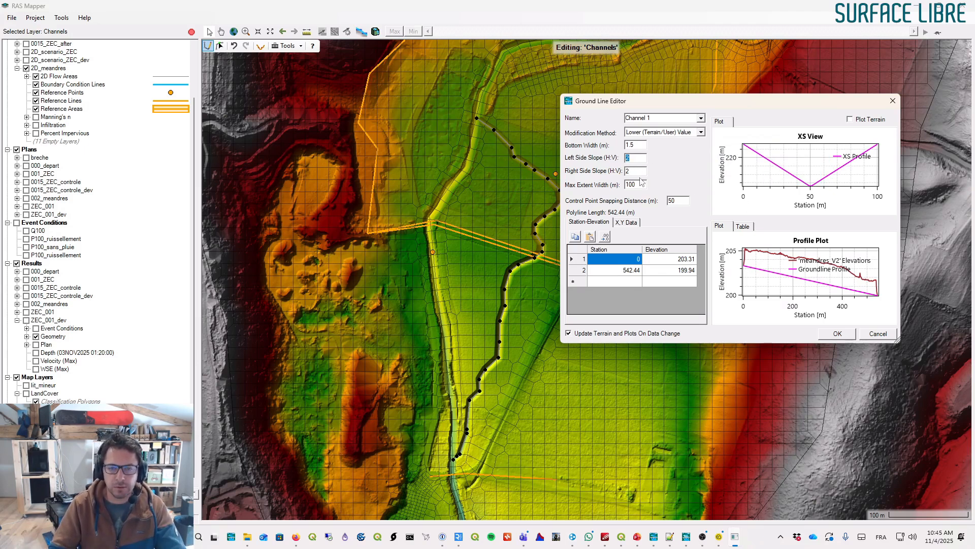
left_click(842, 336)
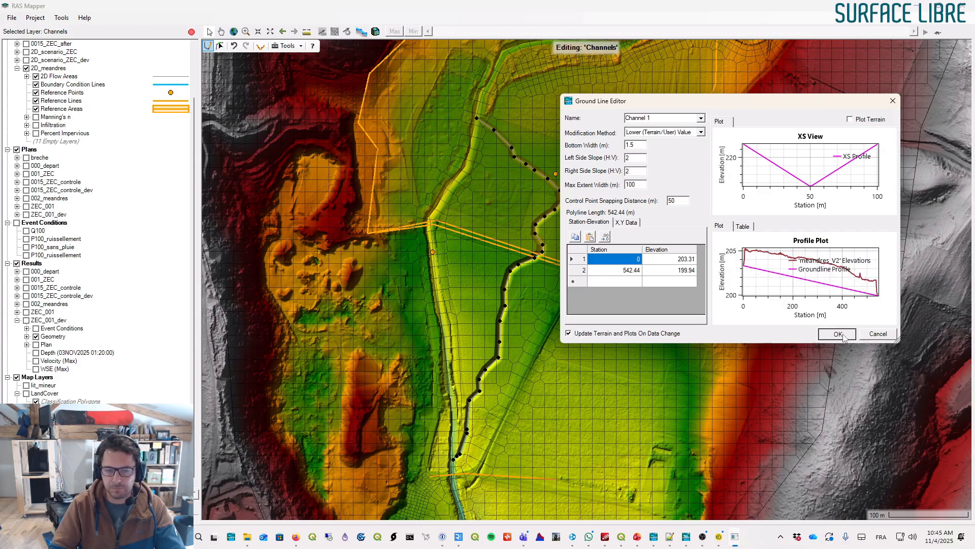
- Inspect the carved channel, then select the Channel 1 line and copy it
scroll(504, 143, "up", 2)
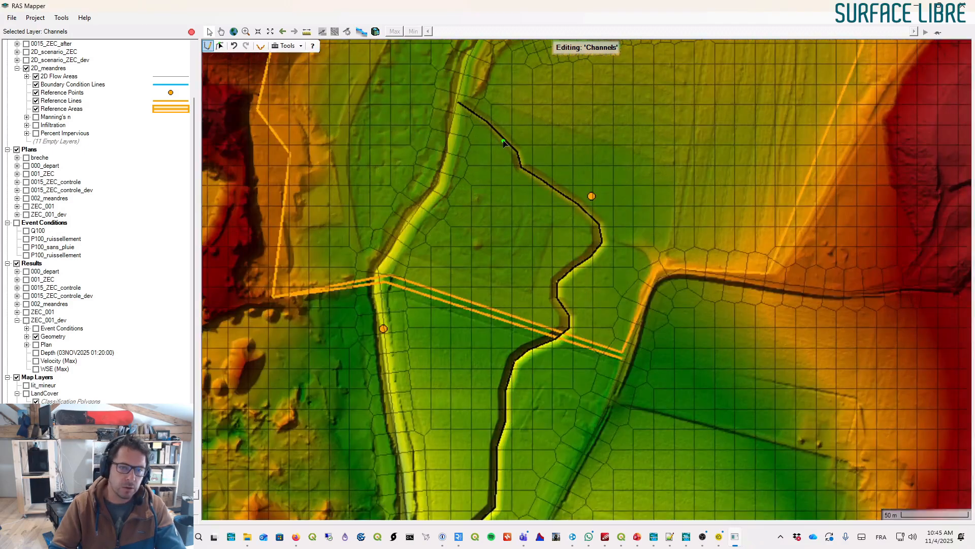
scroll(504, 144, "up", 2)
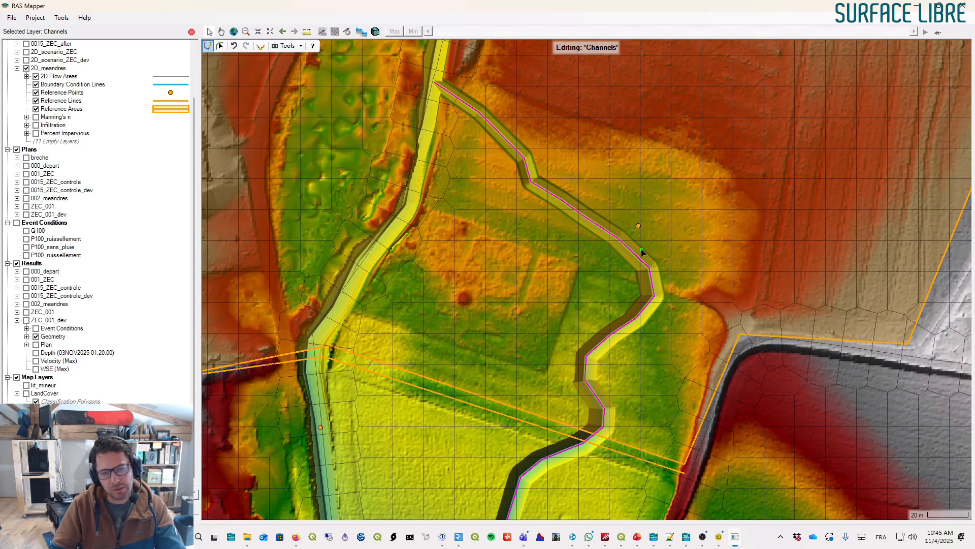
scroll(646, 302, "down", 4)
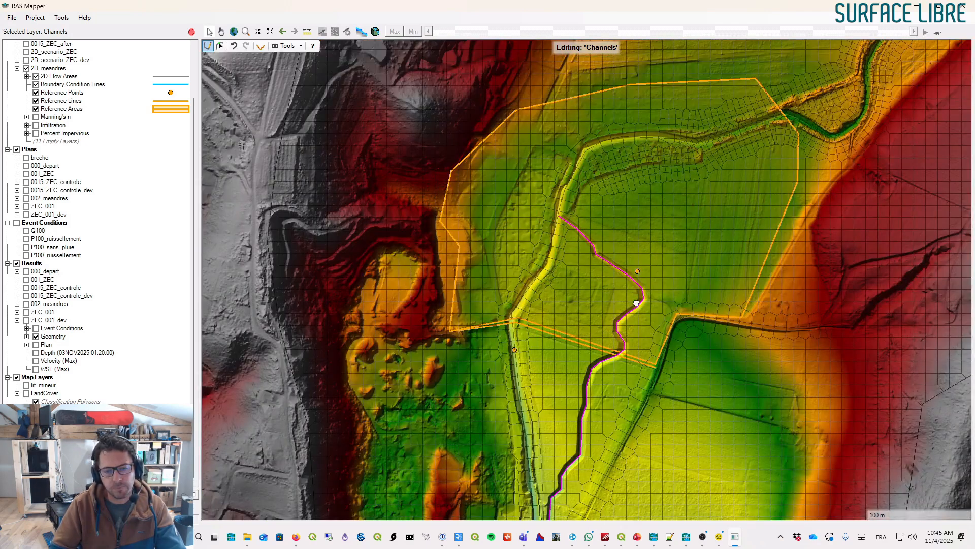
left_click_drag(636, 303, 678, 172)
scroll(97, 222, "down", 1)
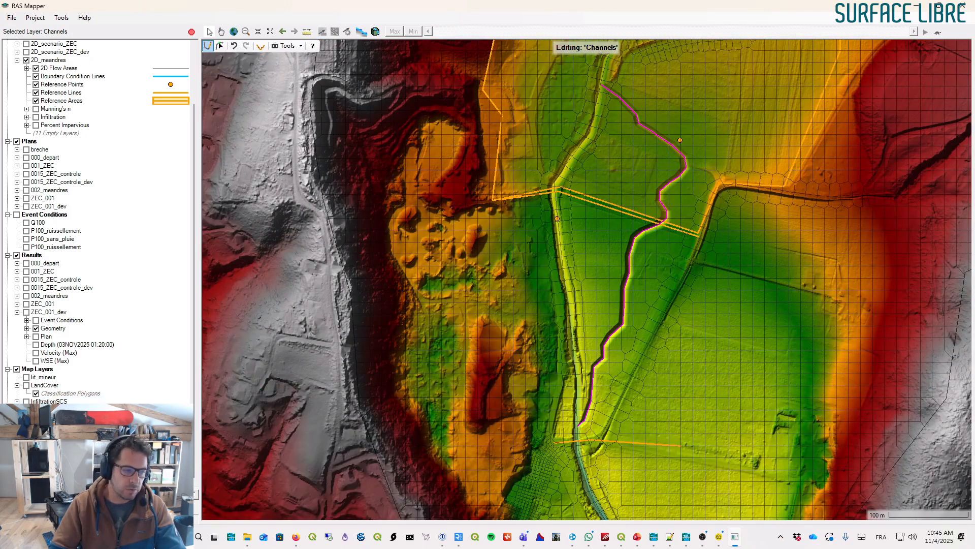
left_click_drag(675, 148, 651, 159)
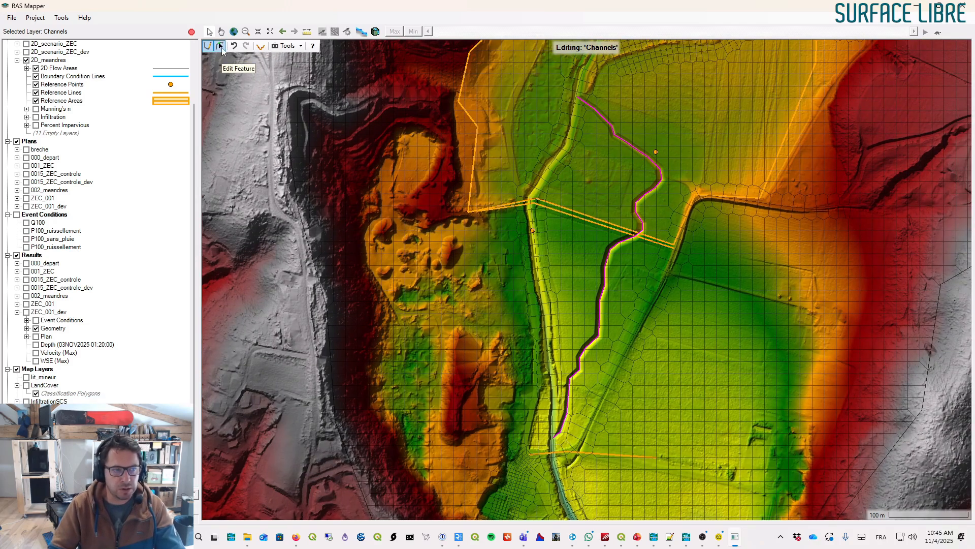
left_click(220, 46)
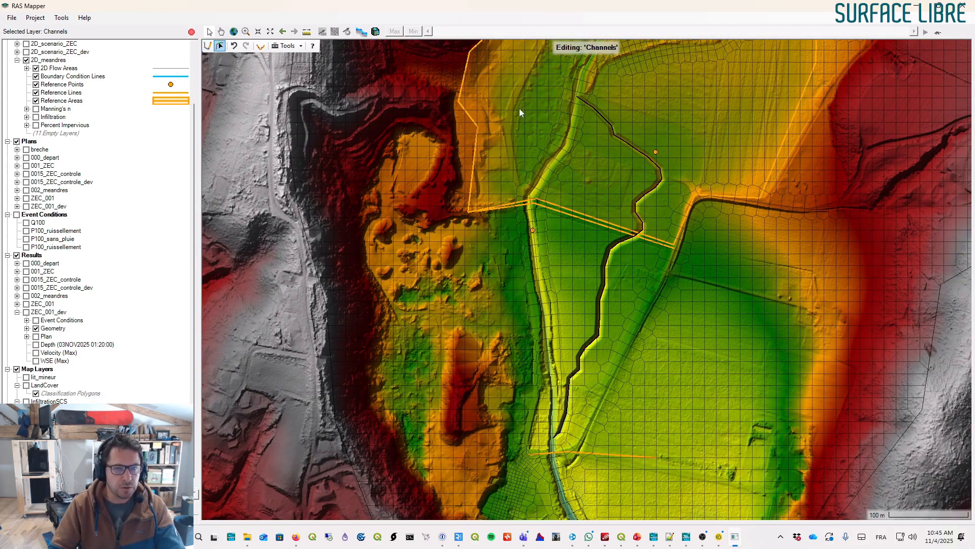
right_click(631, 150)
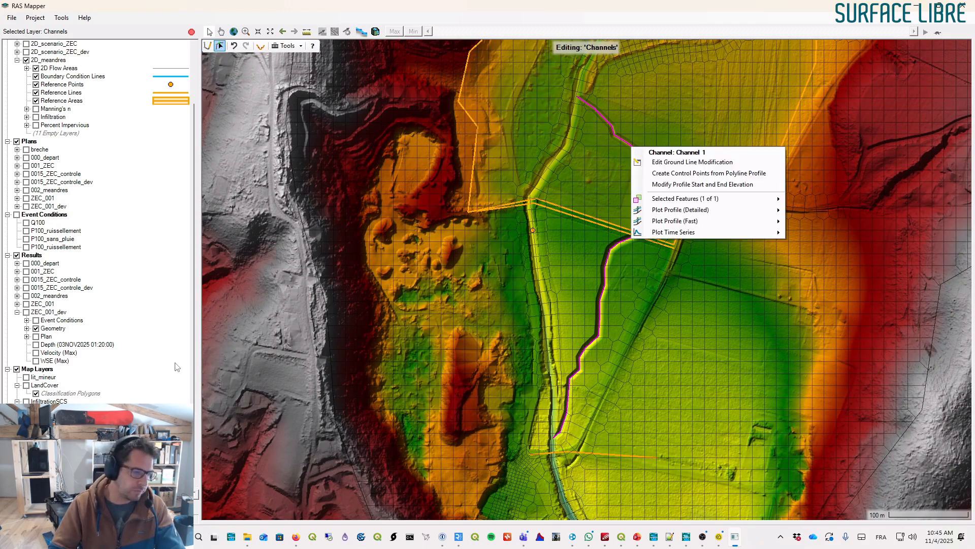
mouse_move(700, 199)
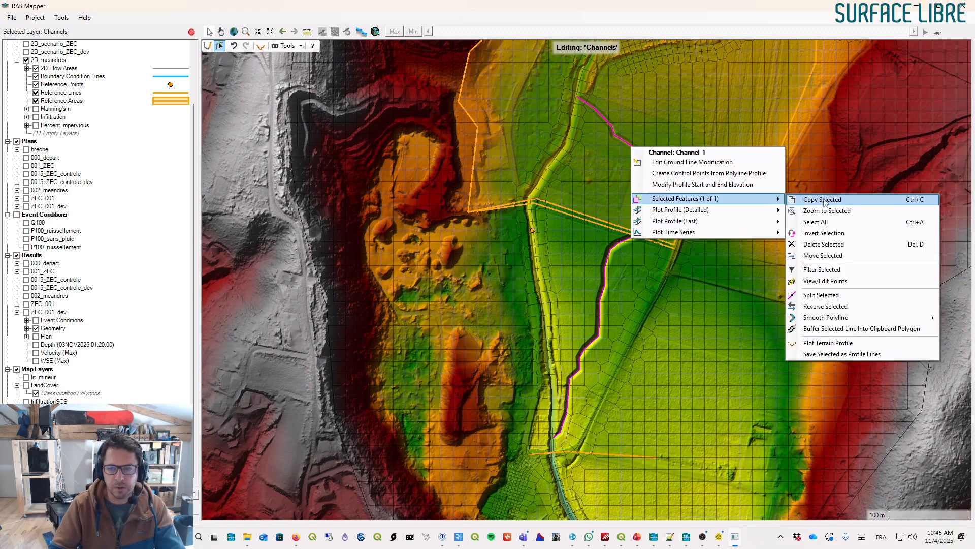
left_click(825, 200)
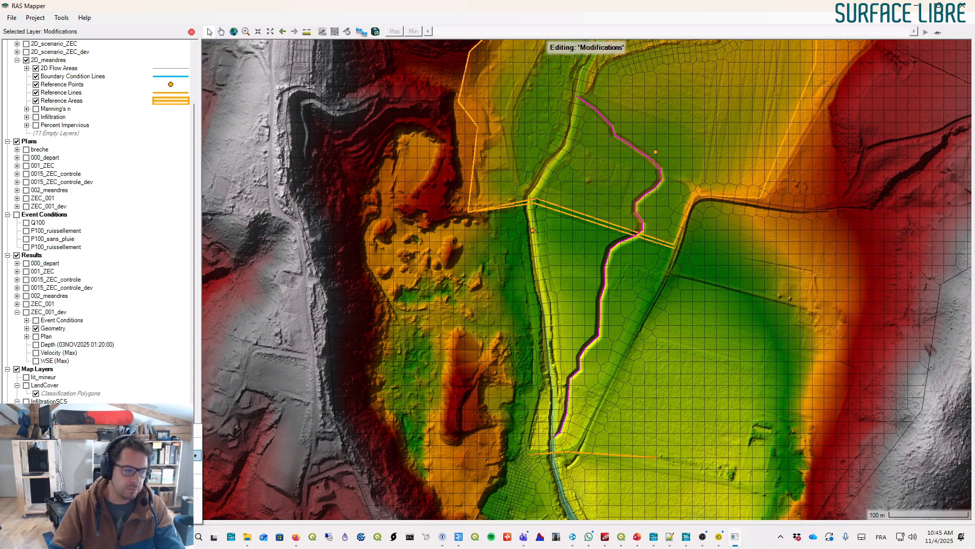
- Add another Channel modification layer named banquette and paste the copied line into it
left_click(196, 456)
mouse_move(241, 459)
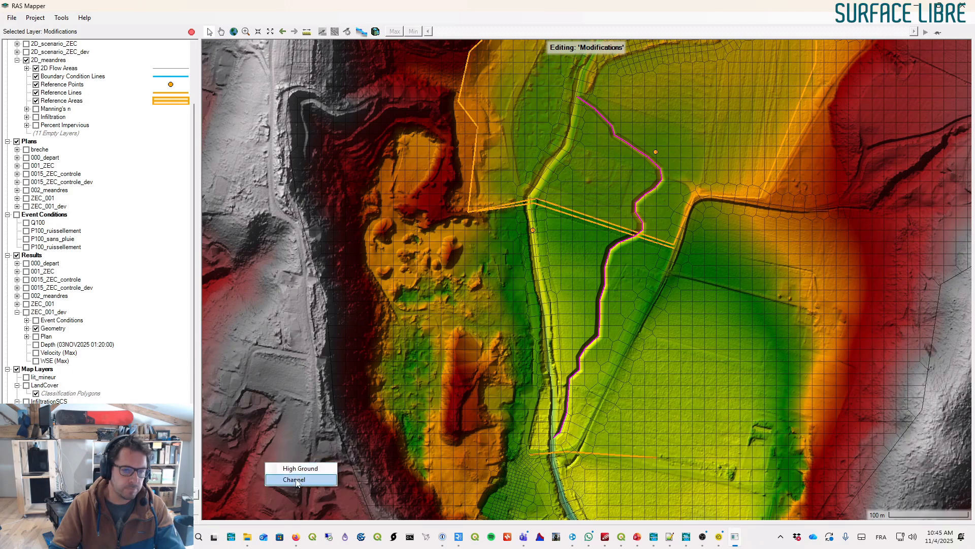
left_click(299, 479)
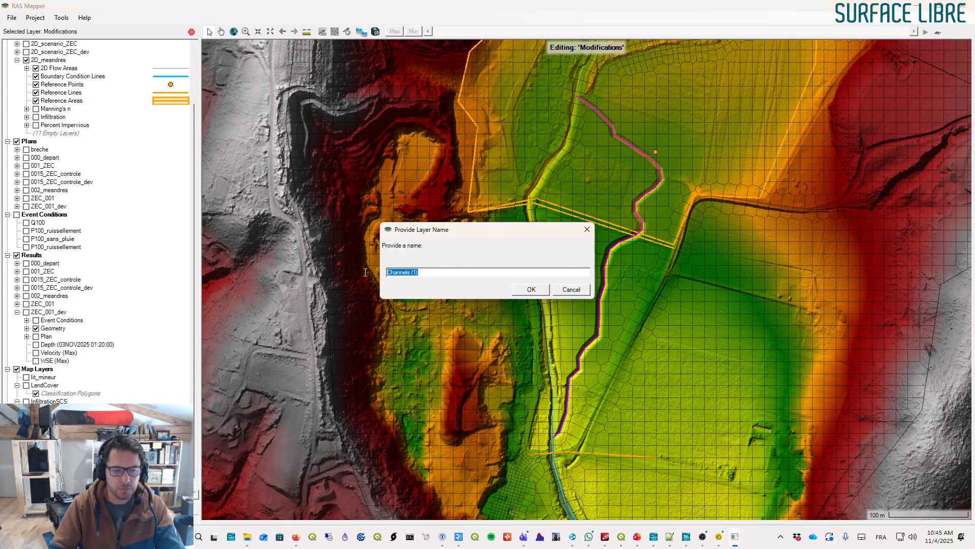
type("banquette")
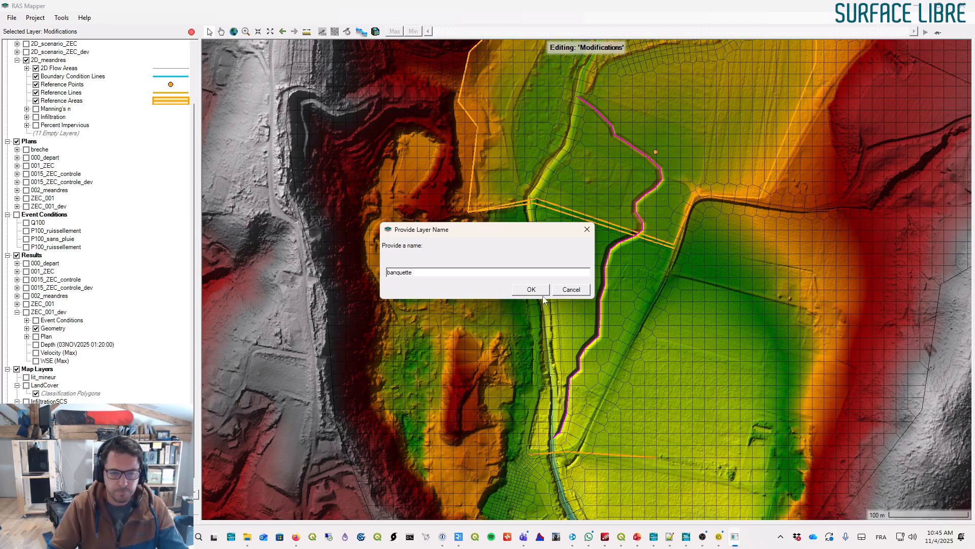
left_click(531, 289)
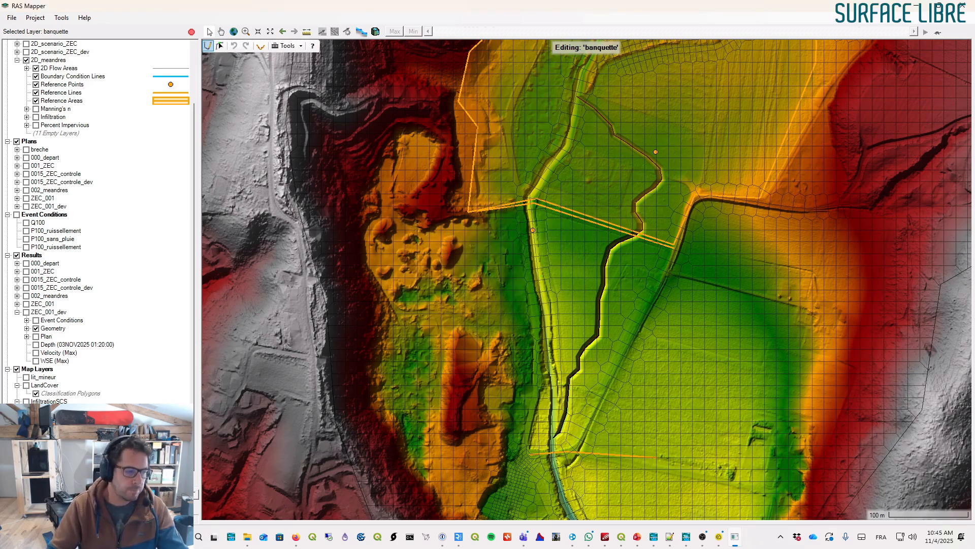
right_click(635, 150)
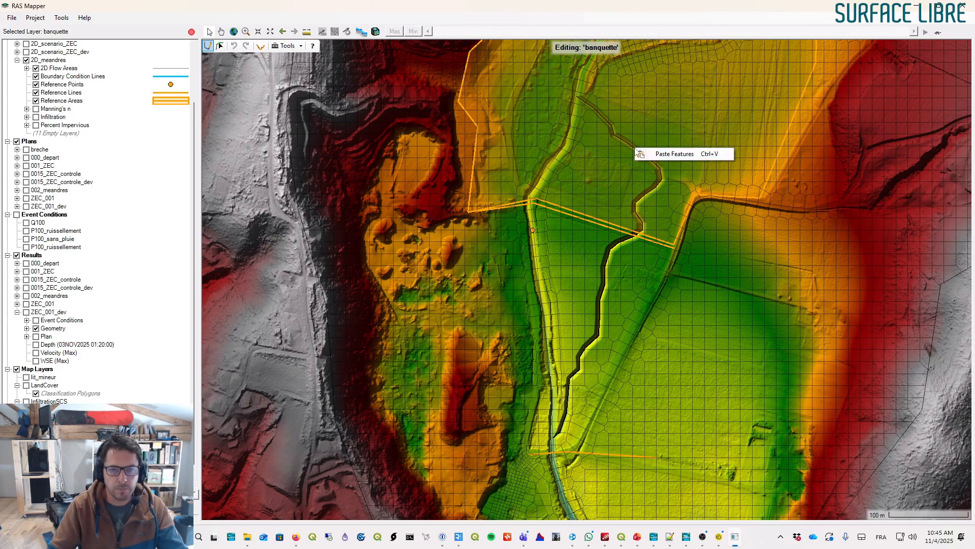
left_click(674, 153)
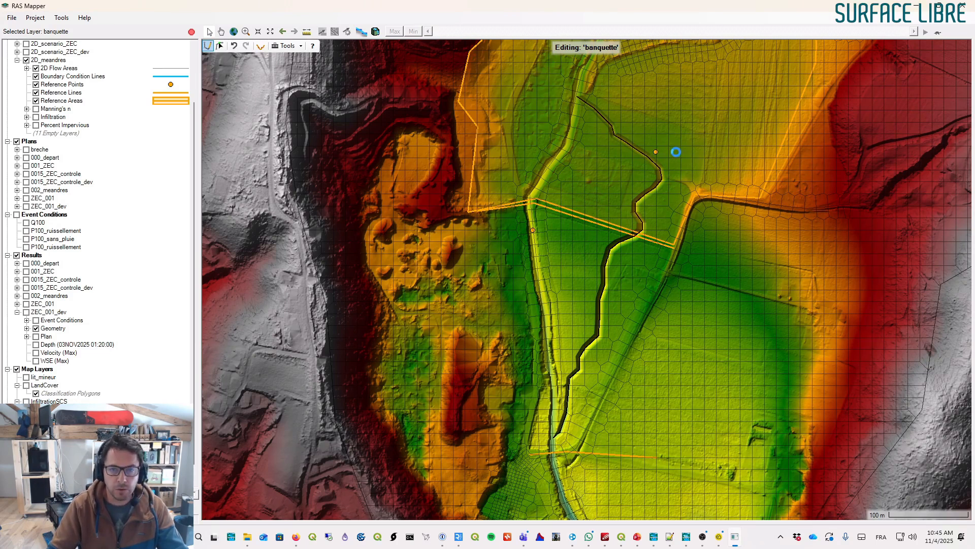
- Open the ground line editor for the banquette line and set its elevations to 204.30 upstream and 200.50 downstream
right_click(629, 146)
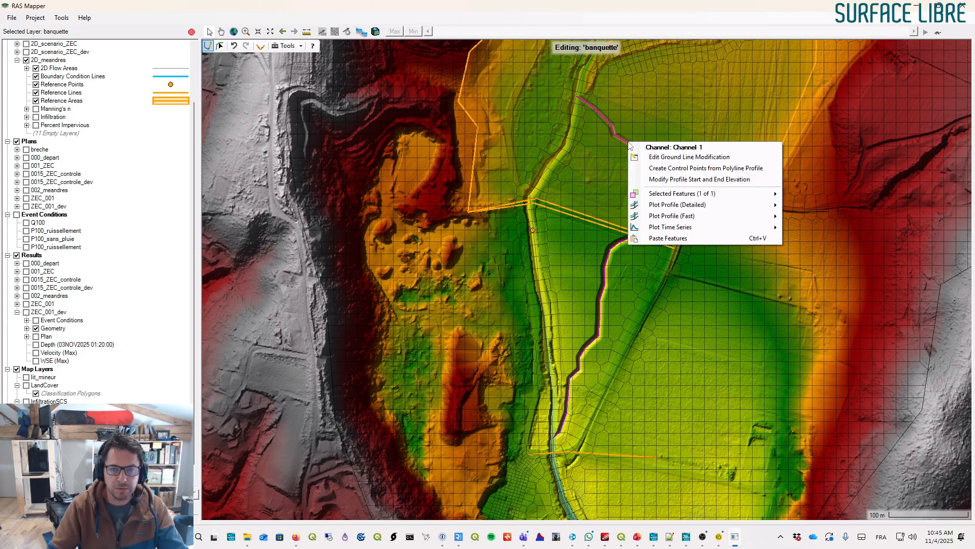
left_click(671, 158)
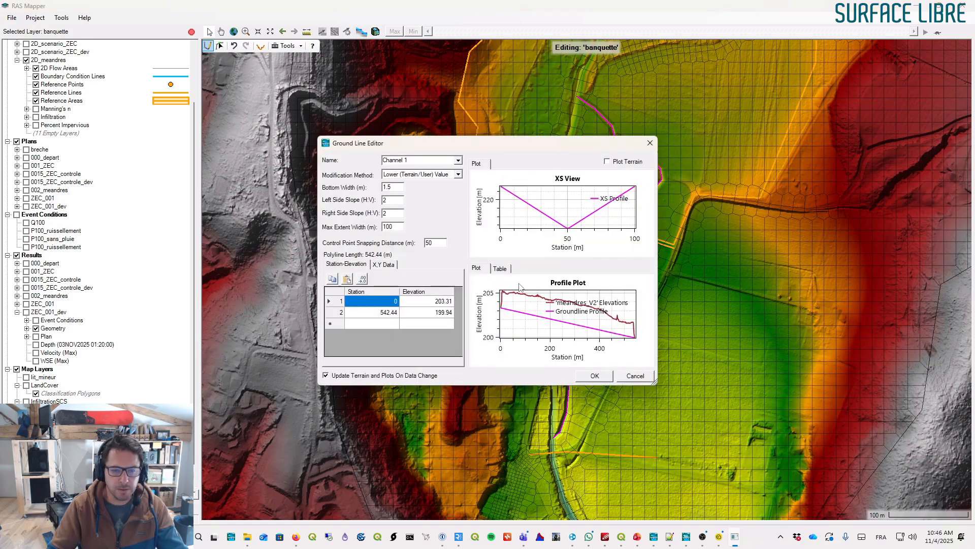
left_click(450, 301)
left_click(451, 302)
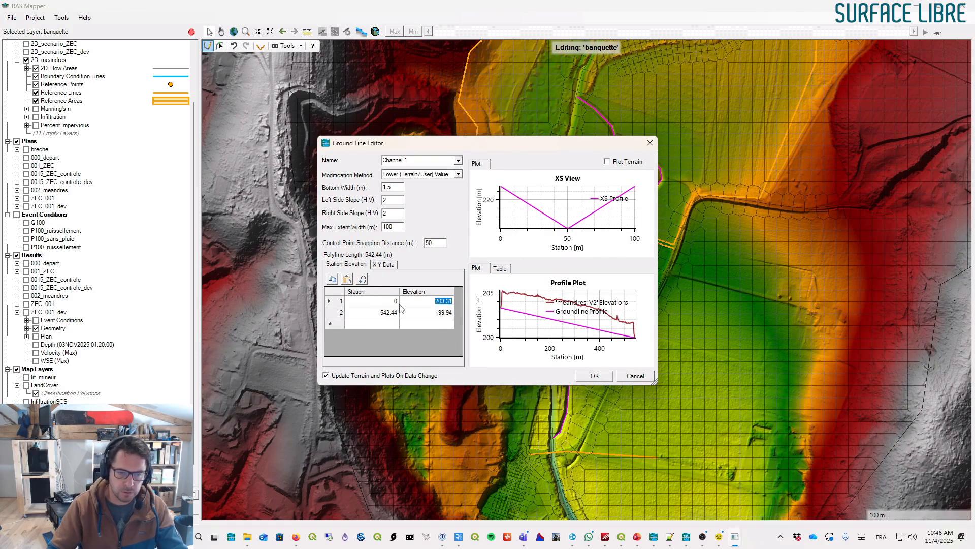
type("20.4")
key("BackSpace")
key("BackSpace")
type("4")
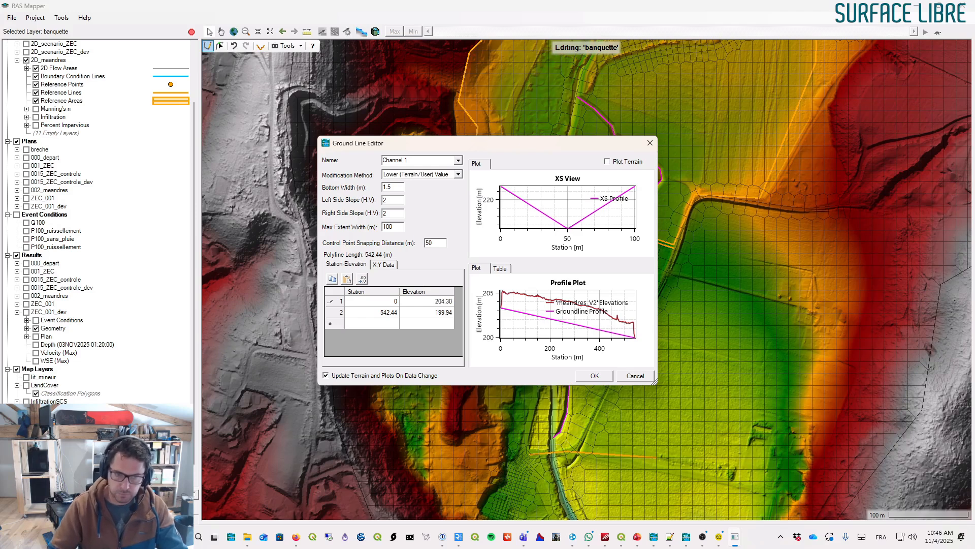
left_click(446, 314)
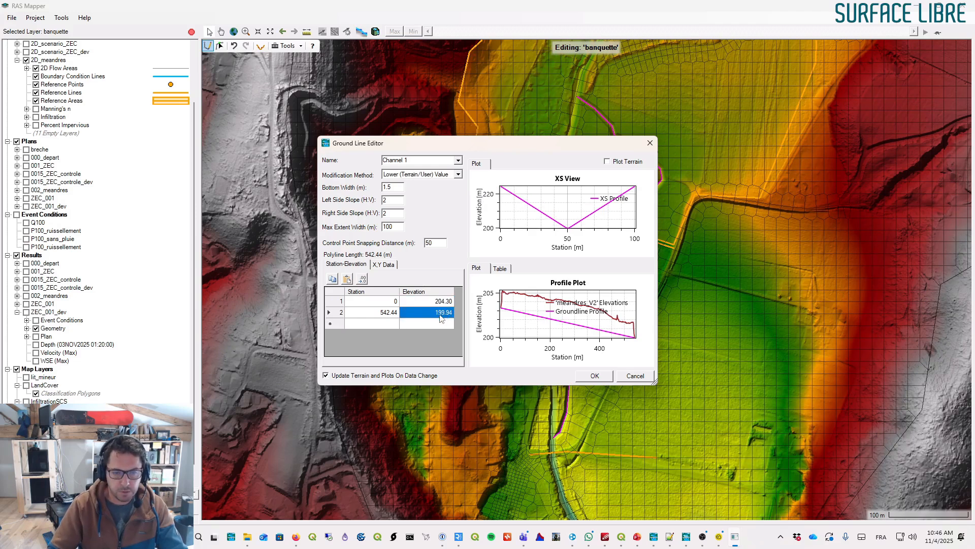
left_click(435, 316)
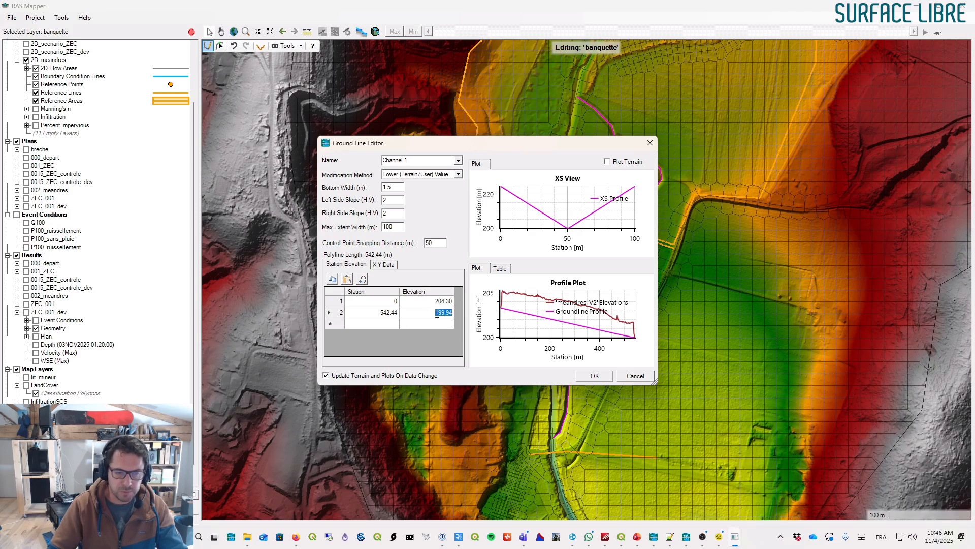
mouse_move(634, 329)
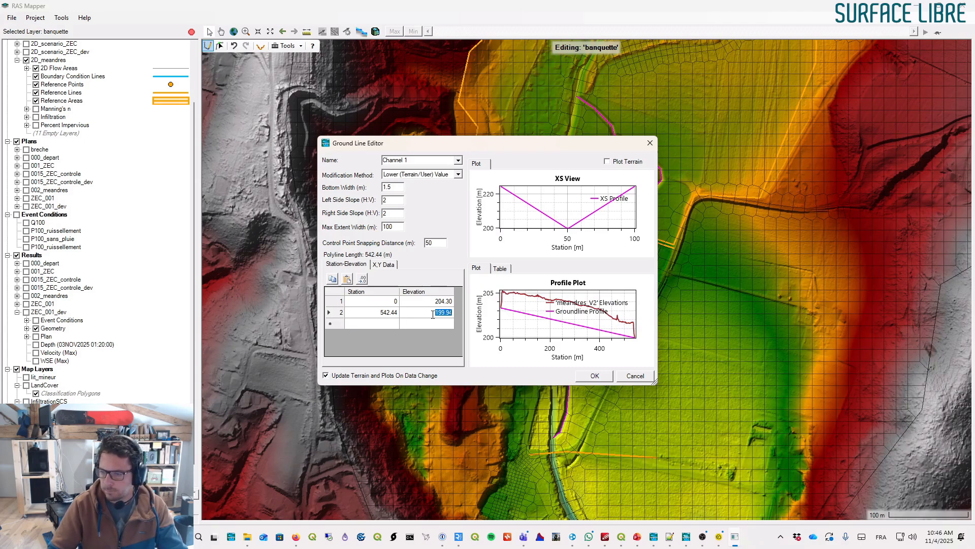
key("alt+Tab")
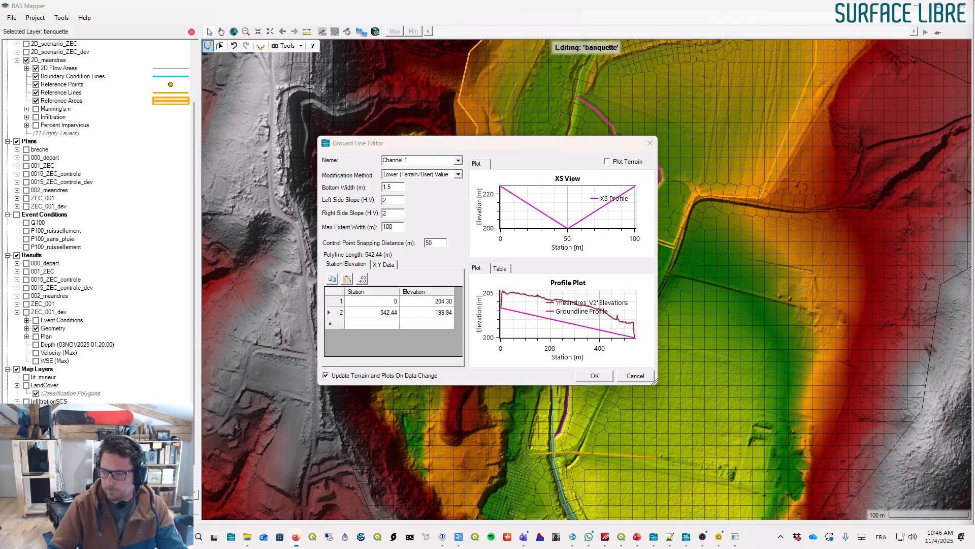
left_click(447, 307)
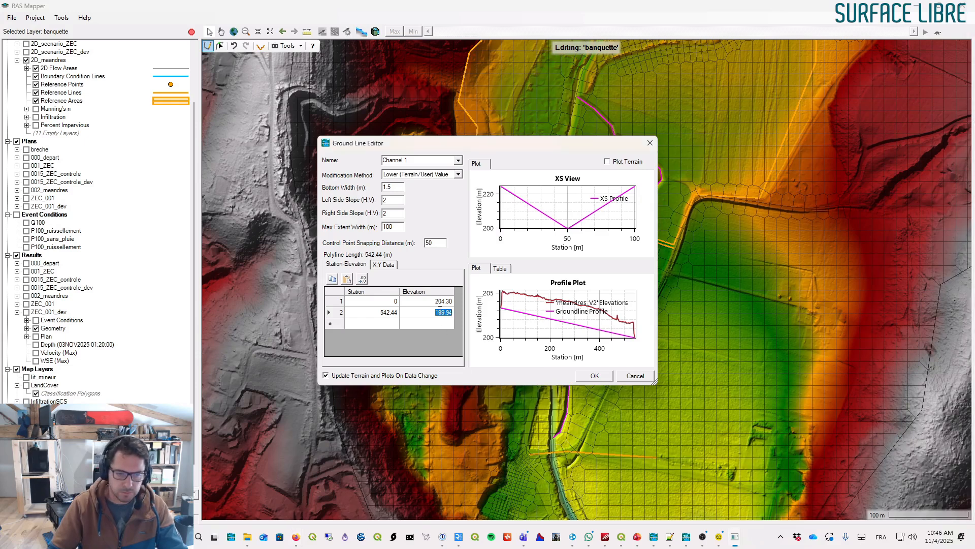
type("20")
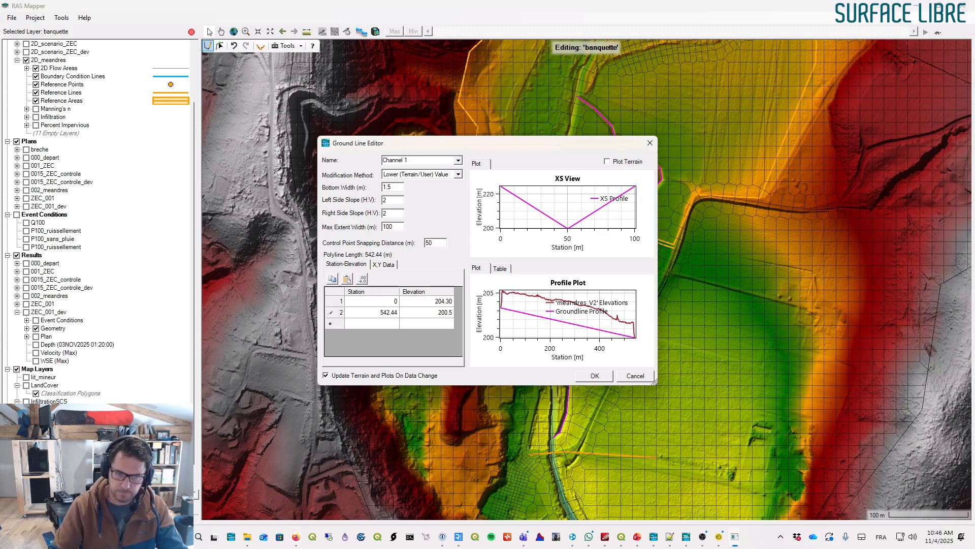
type("0.5")
left_click(429, 324)
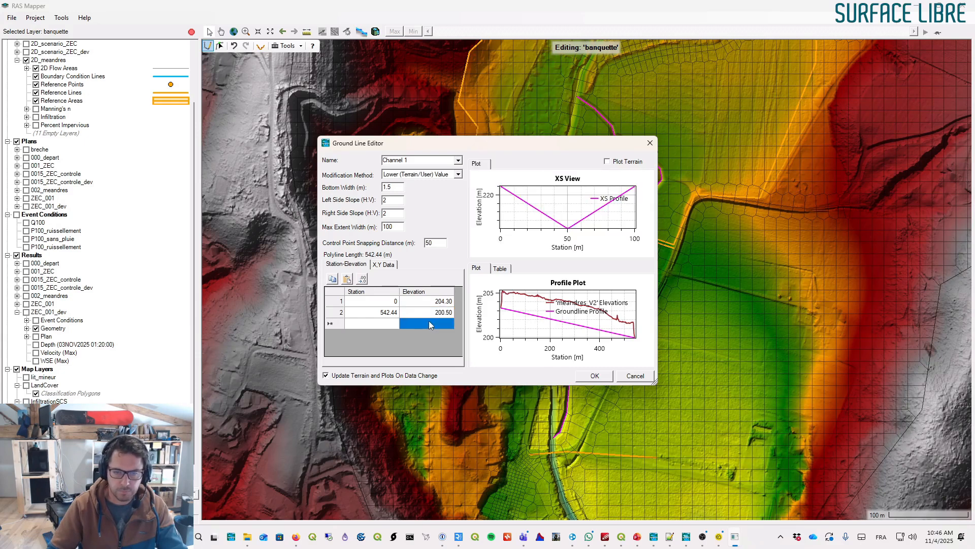
- Set the banquette's bottom width to 6 m and apply the modification
left_click_drag(450, 311, 451, 302)
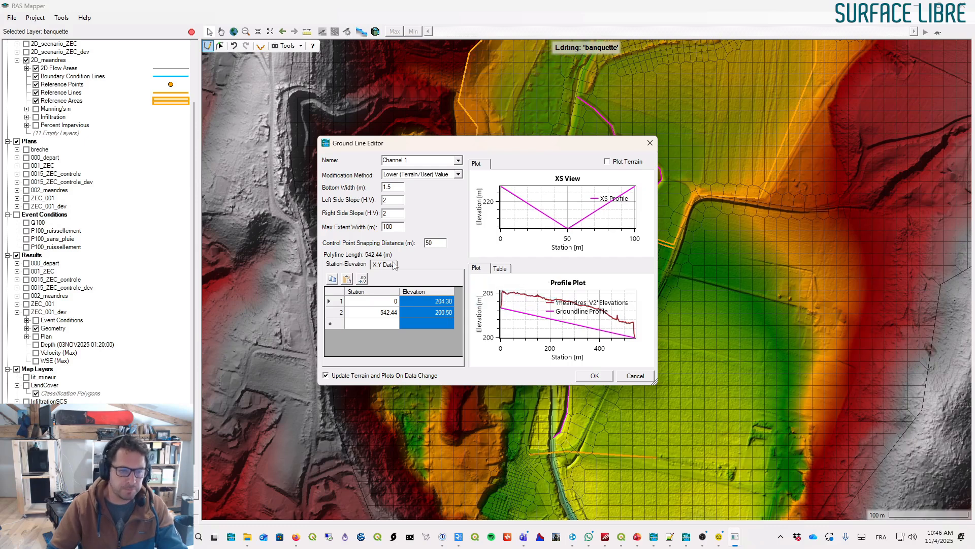
left_click(432, 312)
left_click(433, 302)
left_click(433, 312)
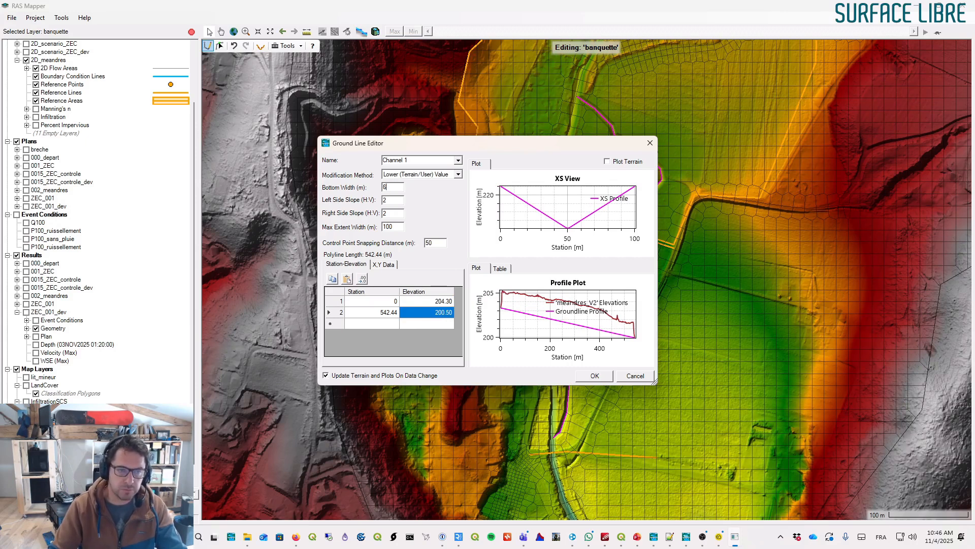
left_click(394, 199)
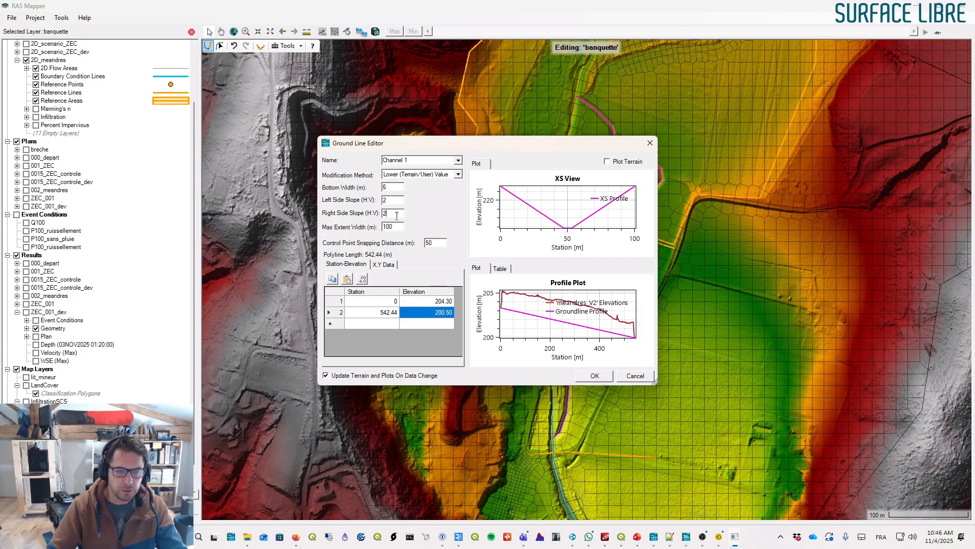
left_click(596, 376)
- Reopen the banquette's ground line editor and set its bottom width to 8 m
scroll(662, 166, "up", 5)
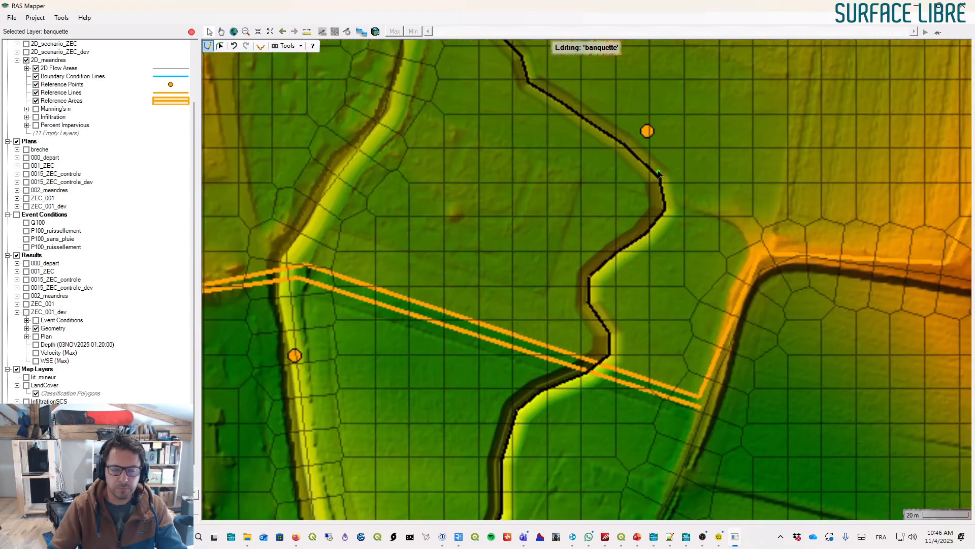
scroll(635, 157, "up", 4)
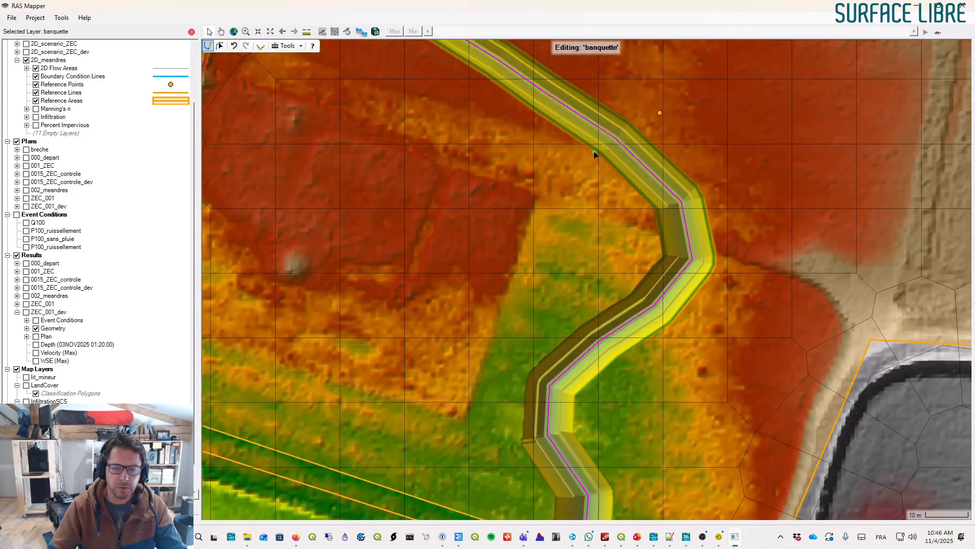
left_click_drag(595, 155, 551, 272)
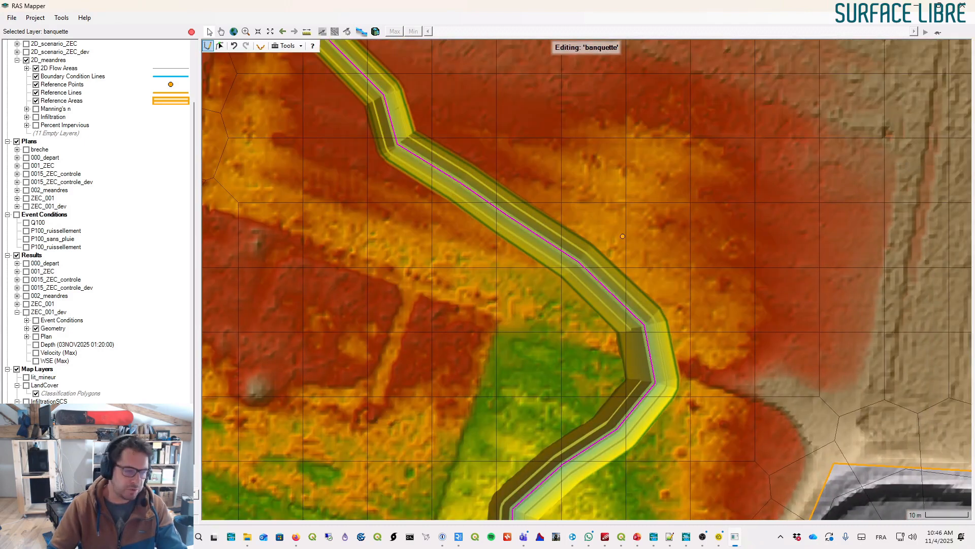
right_click(69, 450)
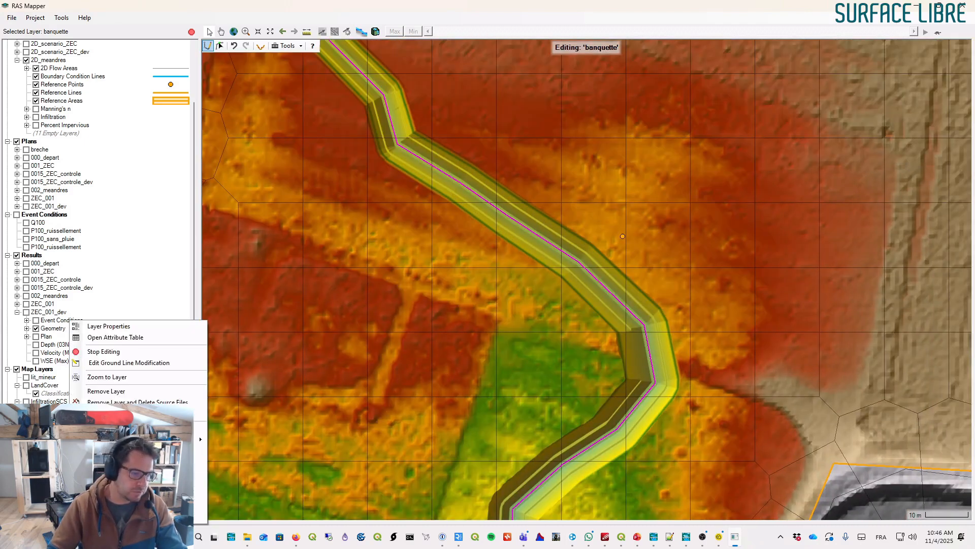
right_click(469, 188)
left_click(510, 208)
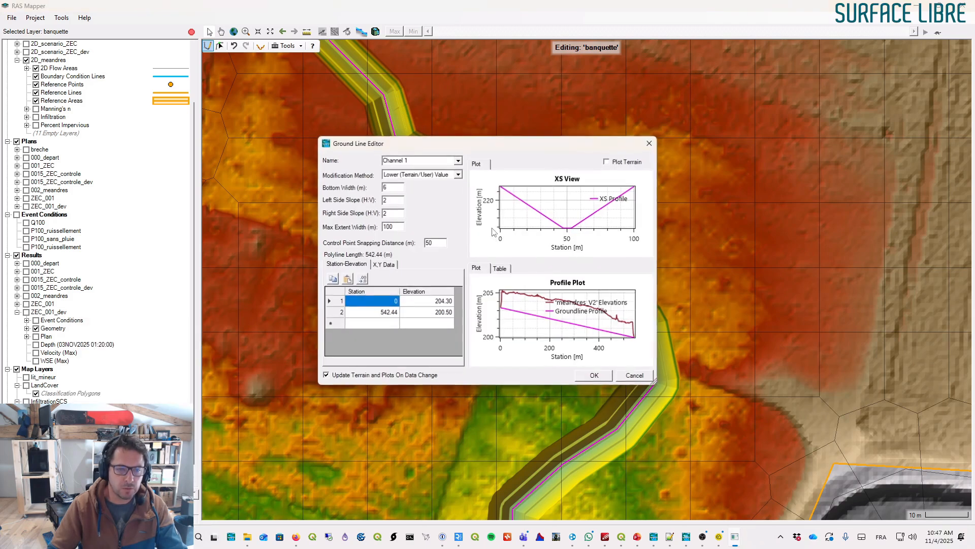
double_click(396, 187)
type("8")
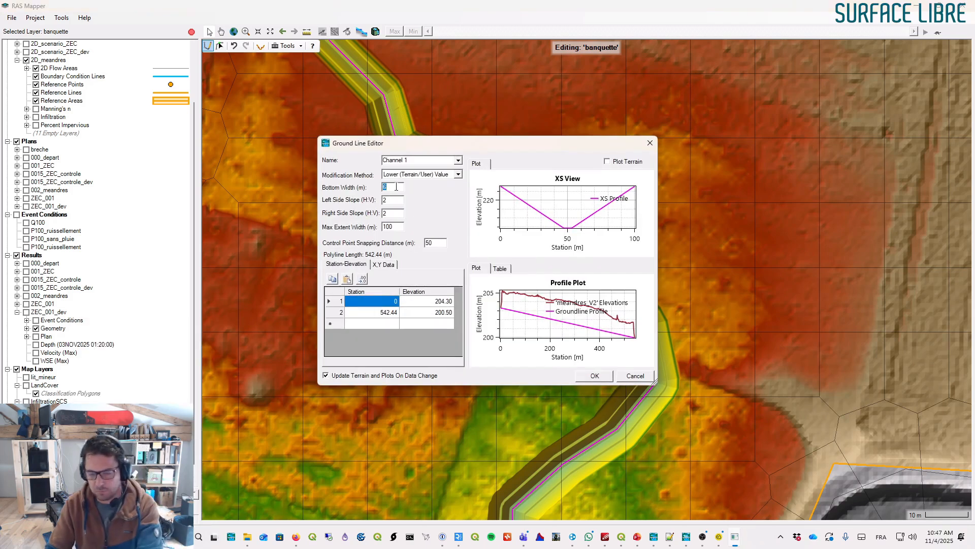
- Set the banquette elevations to 204.80 upstream and 200.80 downstream, then apply
left_click(446, 303)
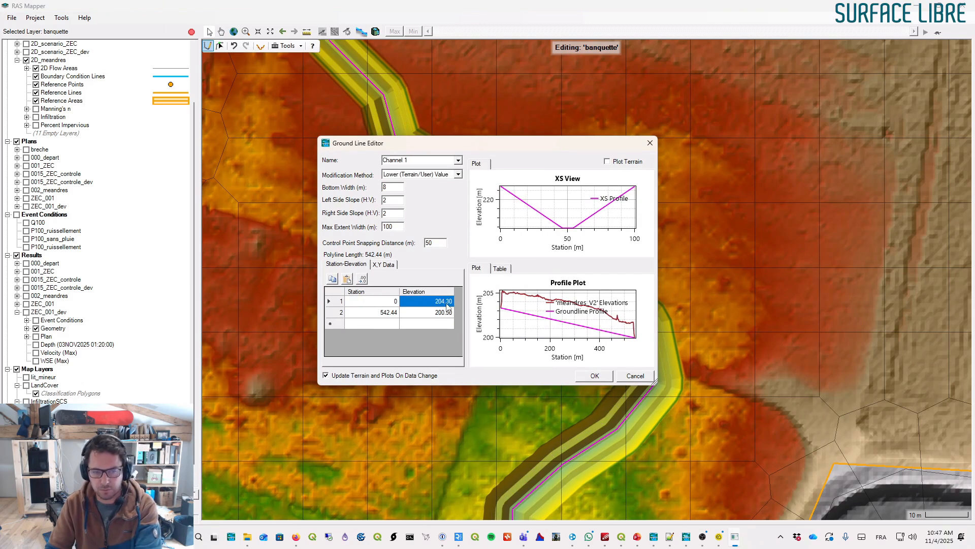
left_click(447, 303)
type("204.8")
left_click(446, 313)
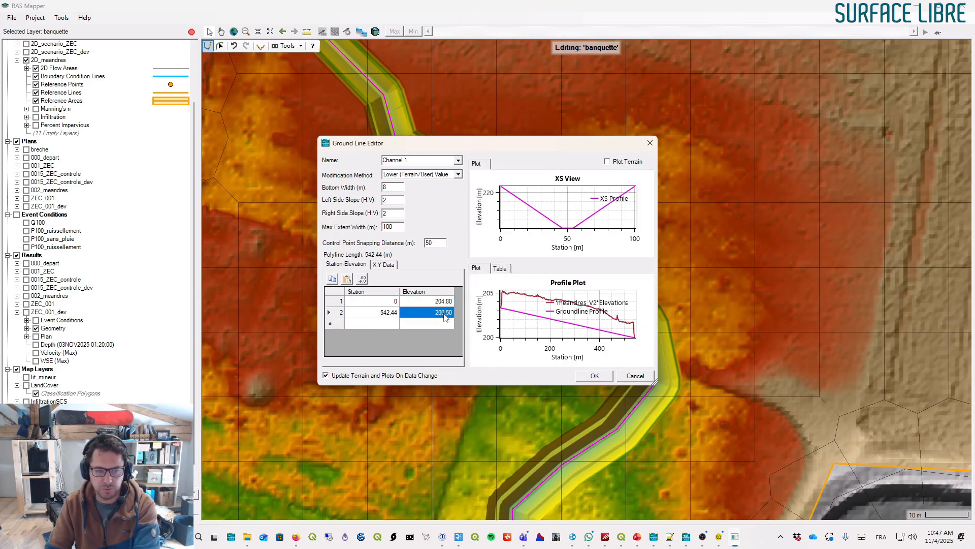
type("2")
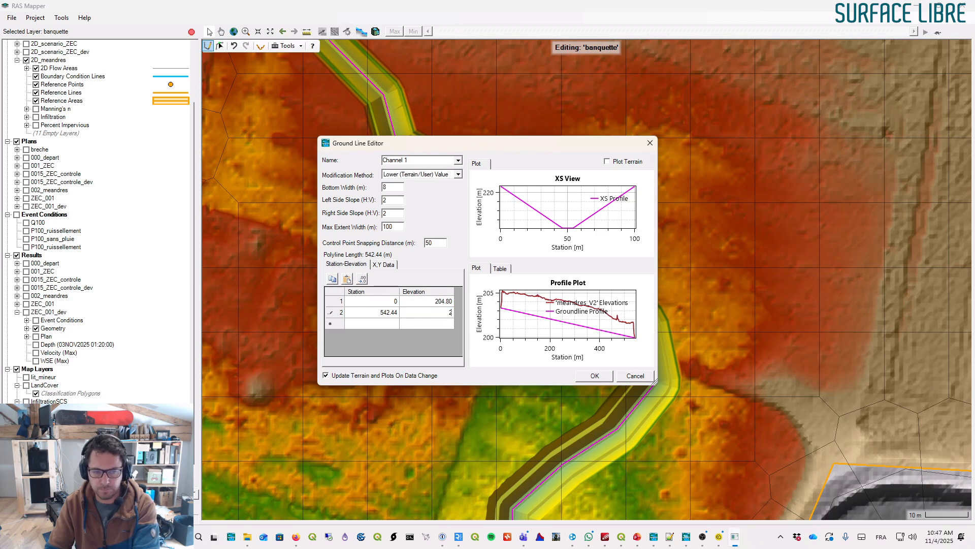
left_click(446, 323)
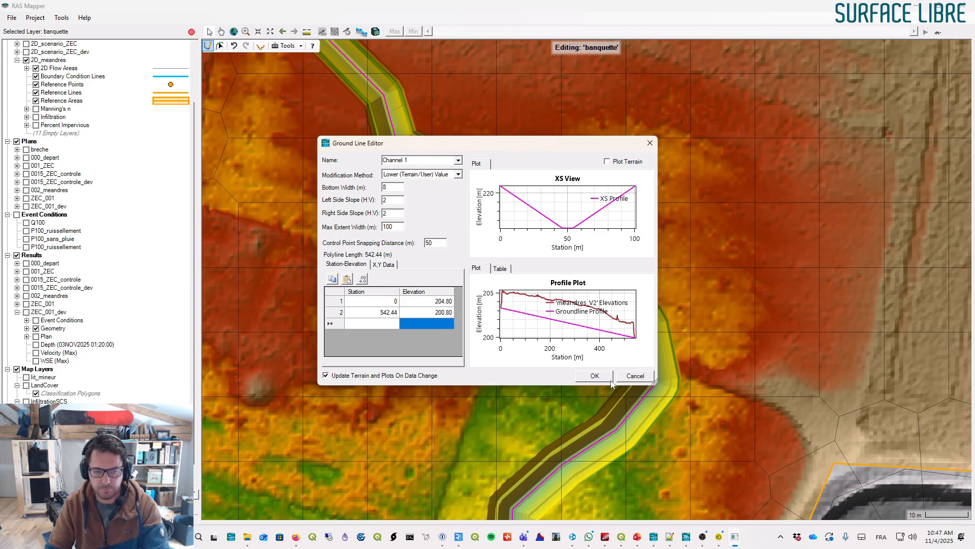
left_click(588, 377)
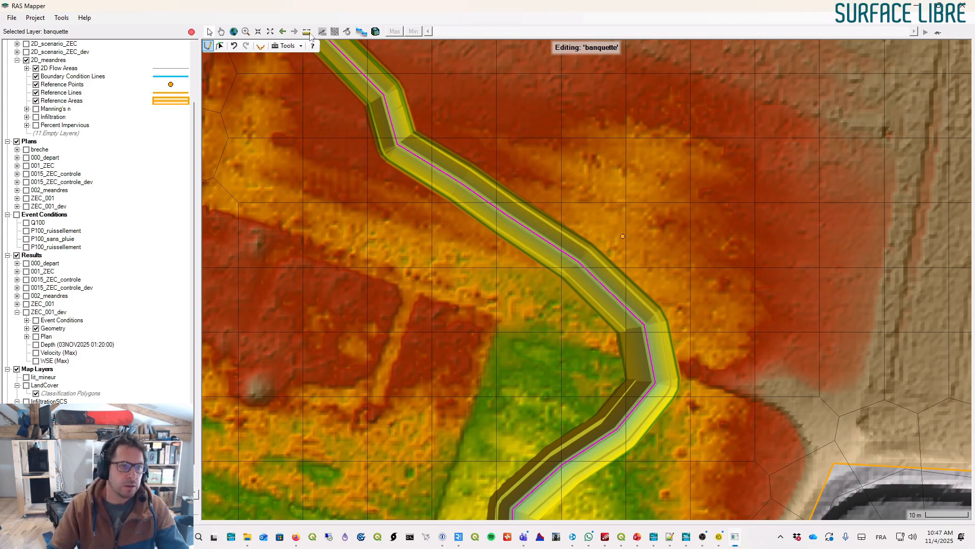
- Plot the terrain profile along a line drawn across the carved channel and banquette, then close it
right_click(502, 153)
left_click(539, 187)
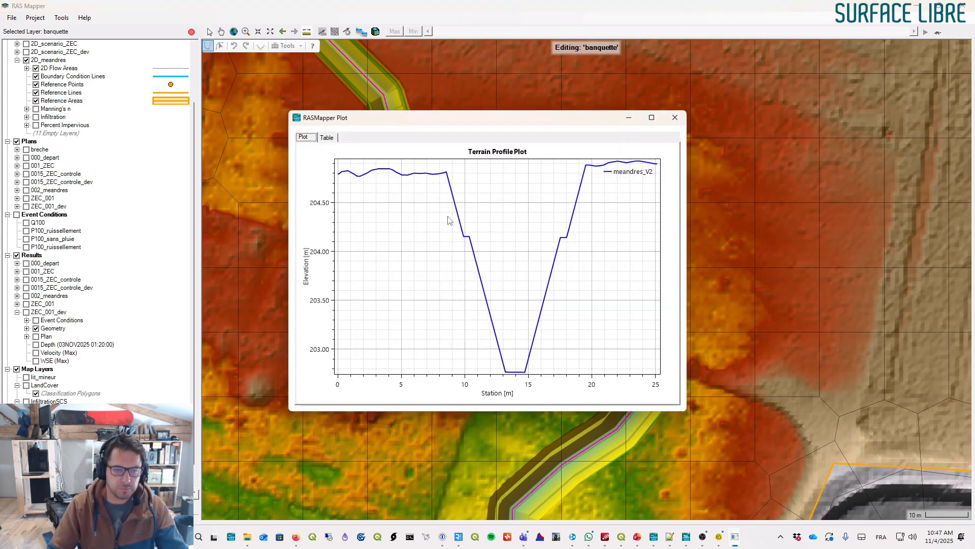
left_click(675, 117)
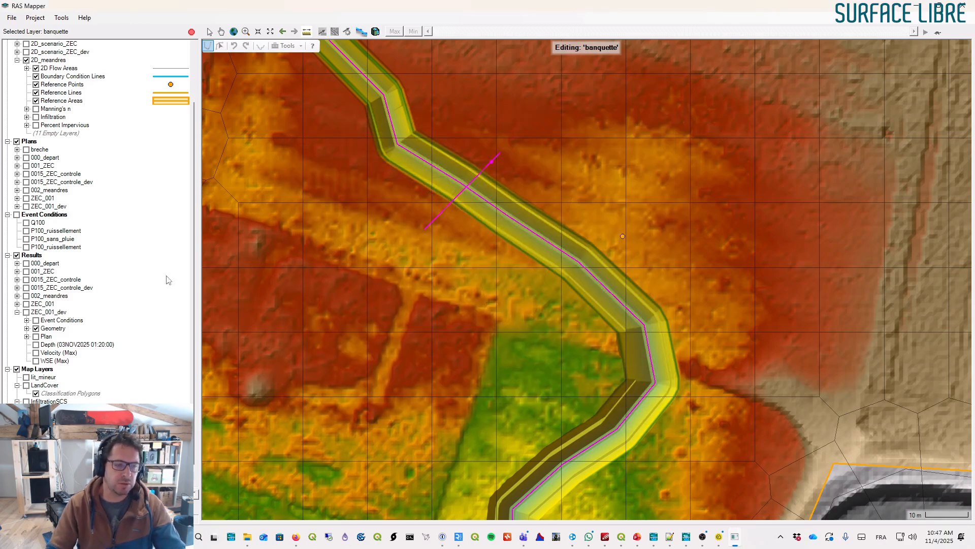
- Review the banquette layer's feature table and its ground line settings without changing them
double_click(66, 457)
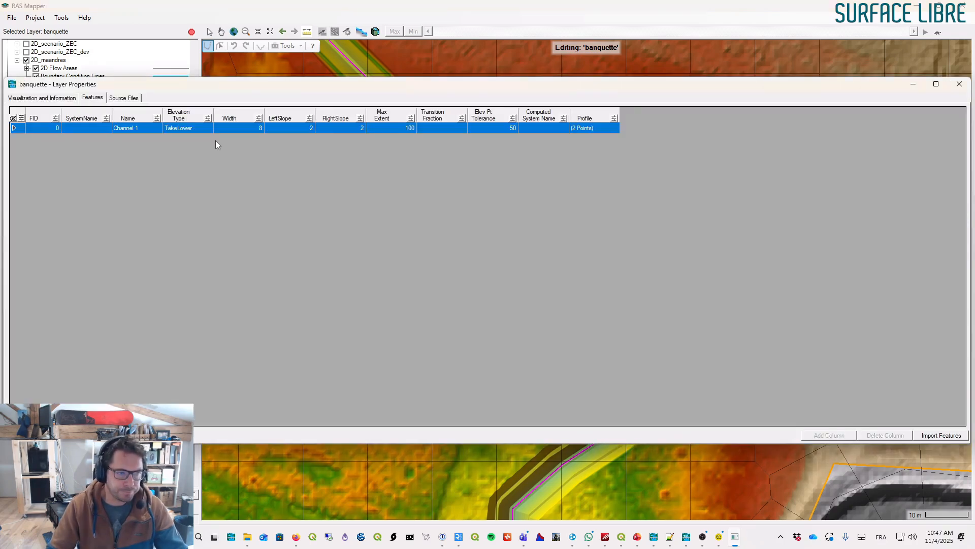
left_click(959, 85)
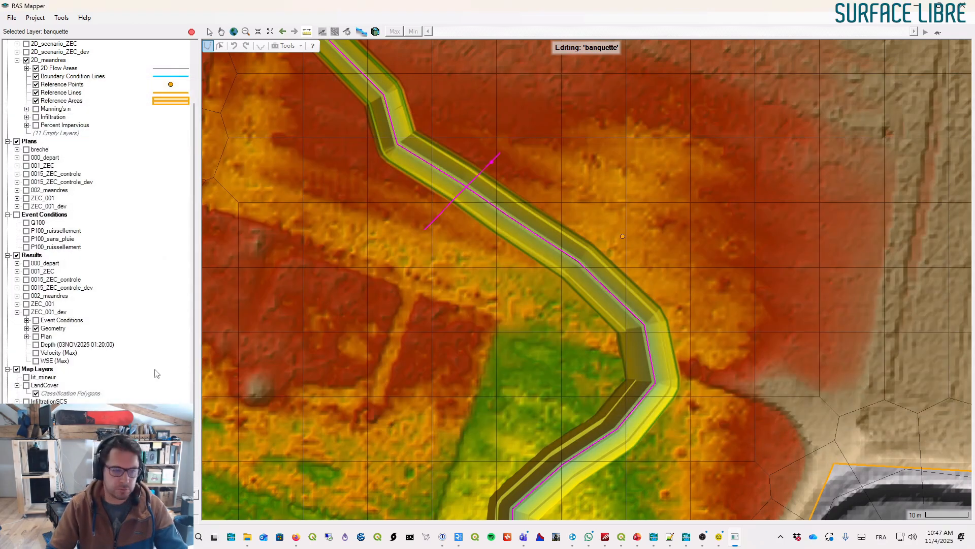
left_click(209, 31)
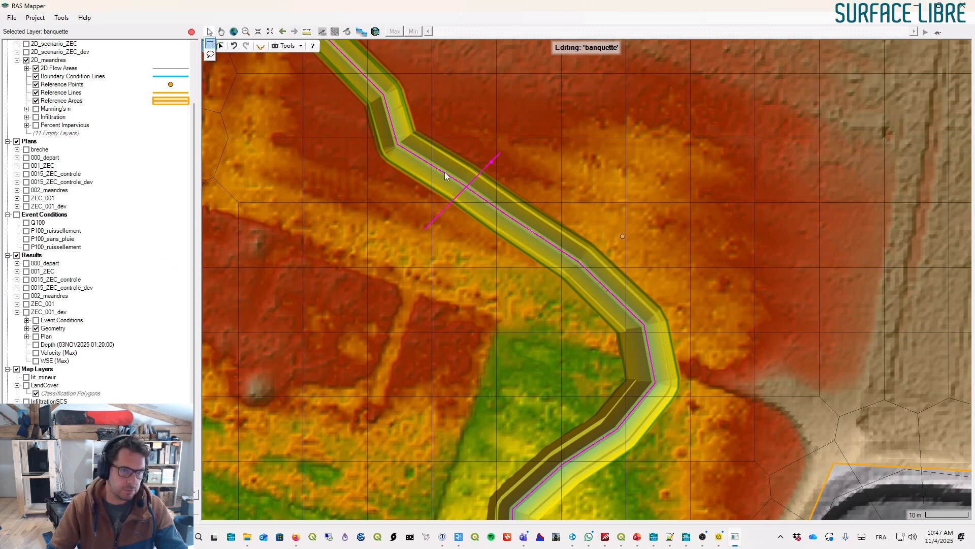
right_click(440, 173)
left_click(479, 185)
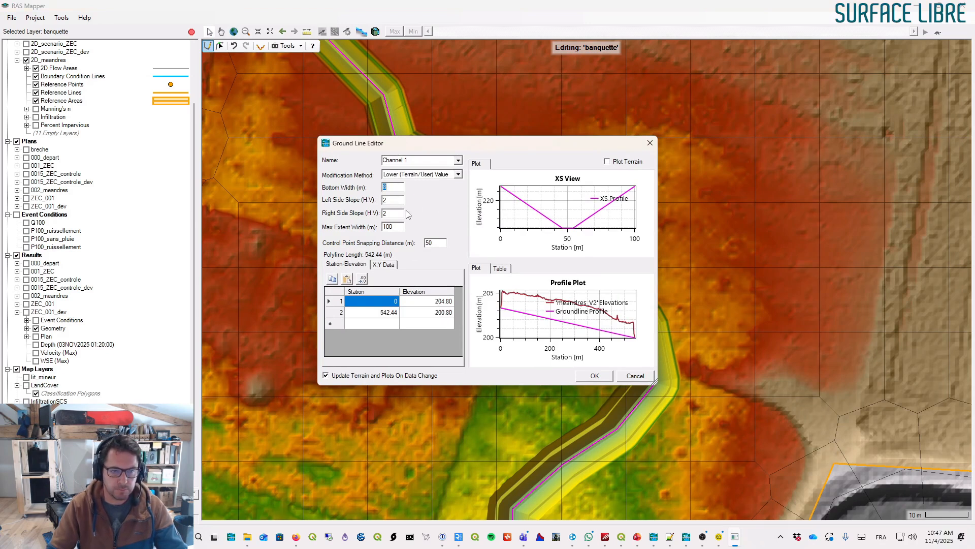
left_click(595, 376)
- Pan along the meander to inspect the carved channel and banquette down to the river
scroll(553, 304, "down", 3)
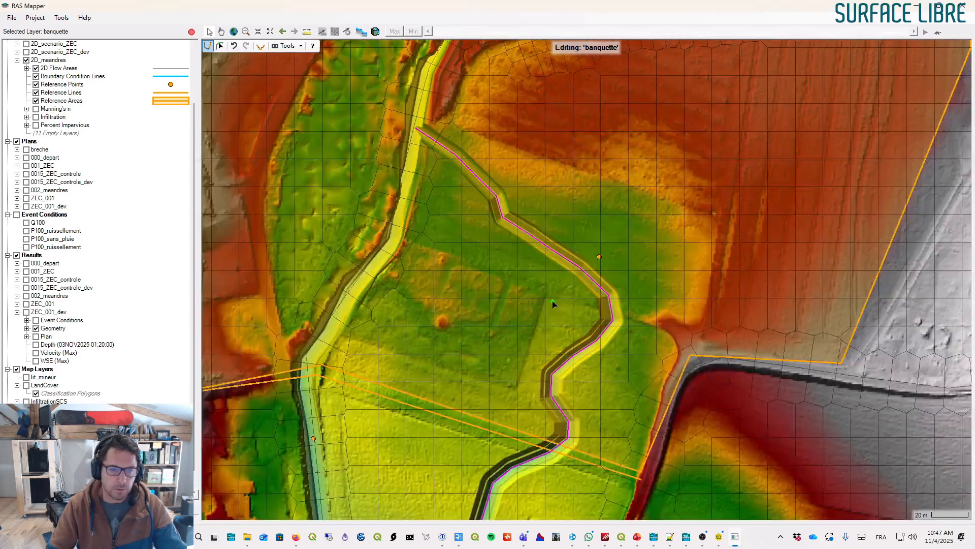
left_click_drag(553, 304, 588, 113)
left_click_drag(571, 365, 571, 241)
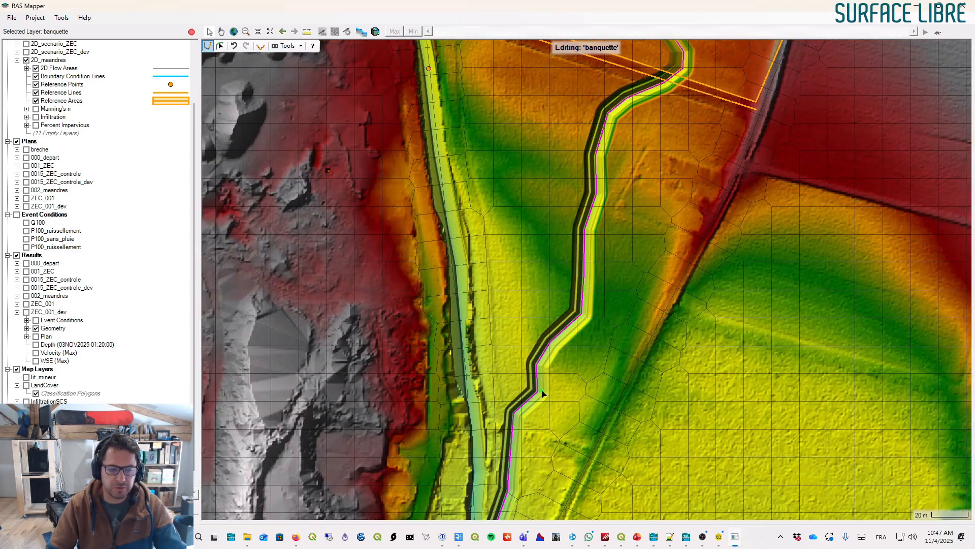
left_click_drag(542, 382, 534, 280)
left_click(530, 350)
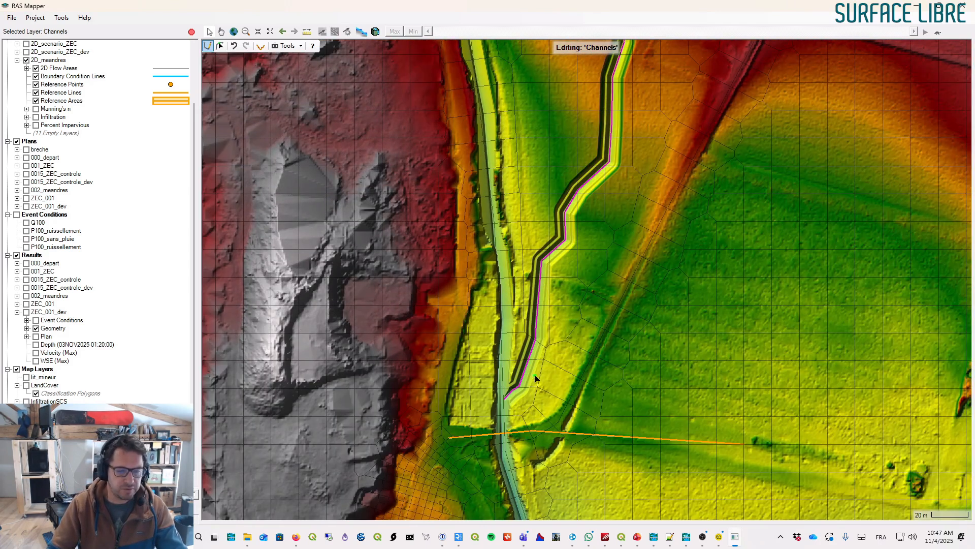
scroll(584, 175, "down", 3)
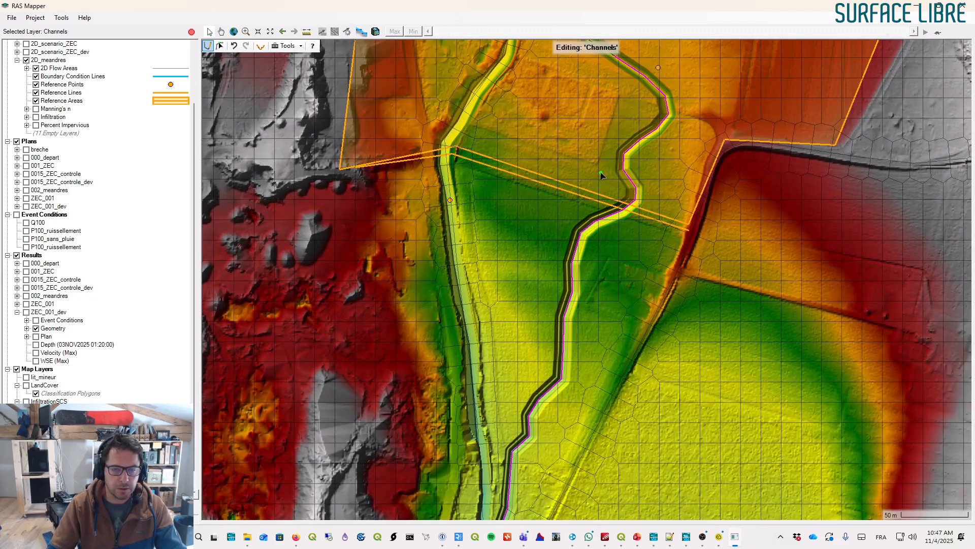
- Stop editing the channel modification and save the edits to the Modifications layer
left_click_drag(624, 165, 618, 206)
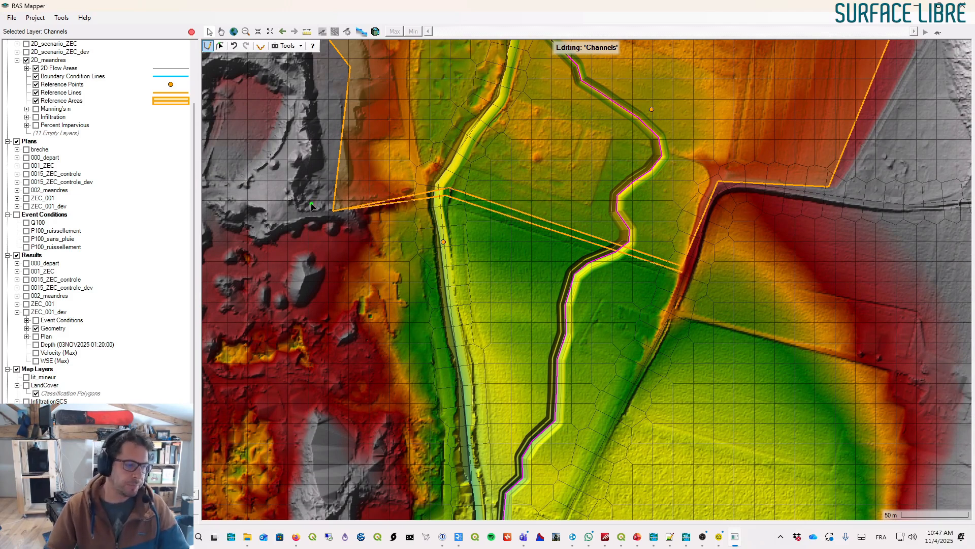
left_click(191, 32)
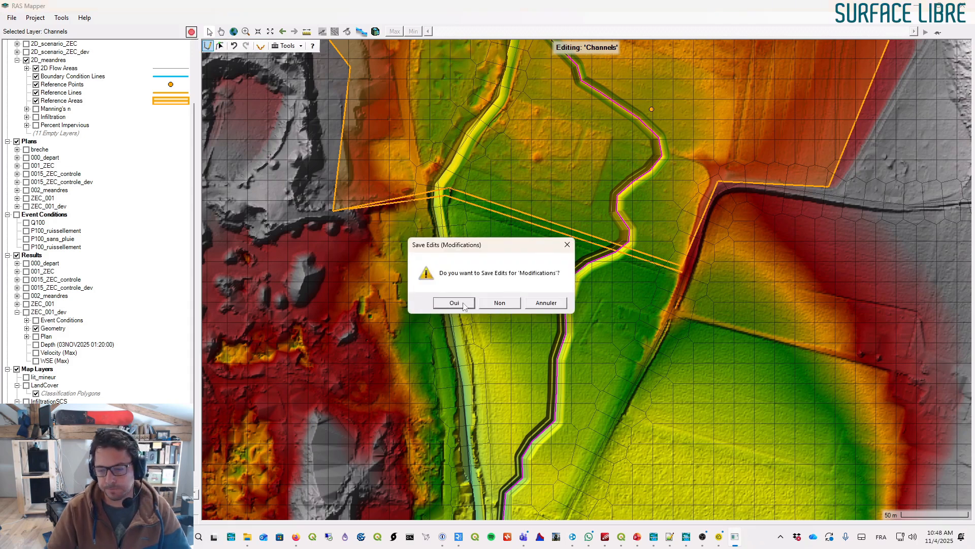
left_click(454, 302)
scroll(549, 244, "down", 1)
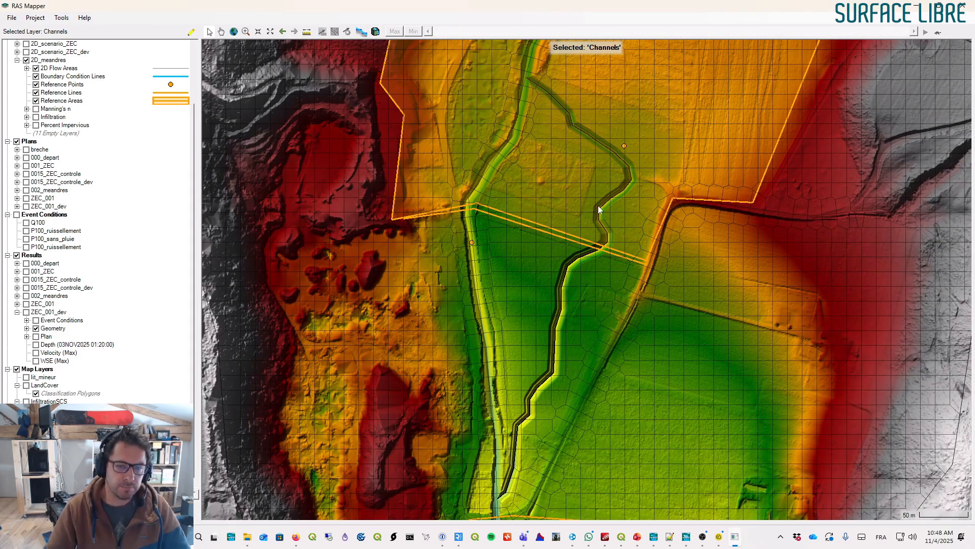
- Add a new multi-point polygon layer to the terrain modifications, keeping the name Polygons
left_click_drag(547, 326, 551, 295)
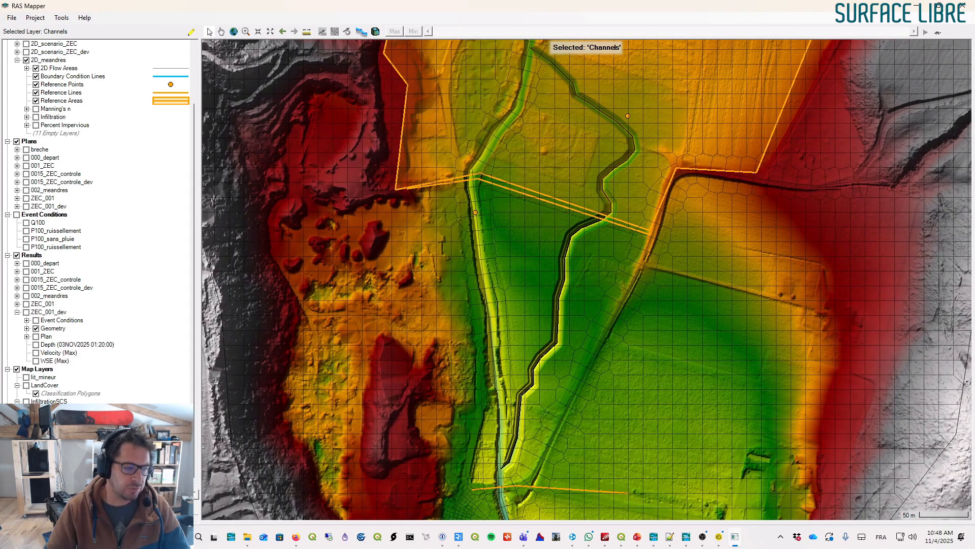
right_click(68, 455)
left_click(102, 444)
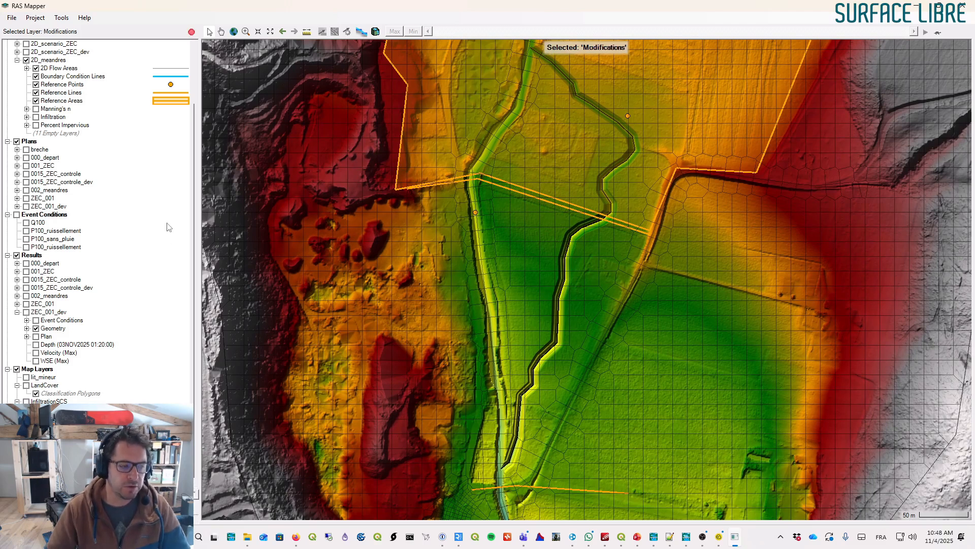
right_click(102, 423)
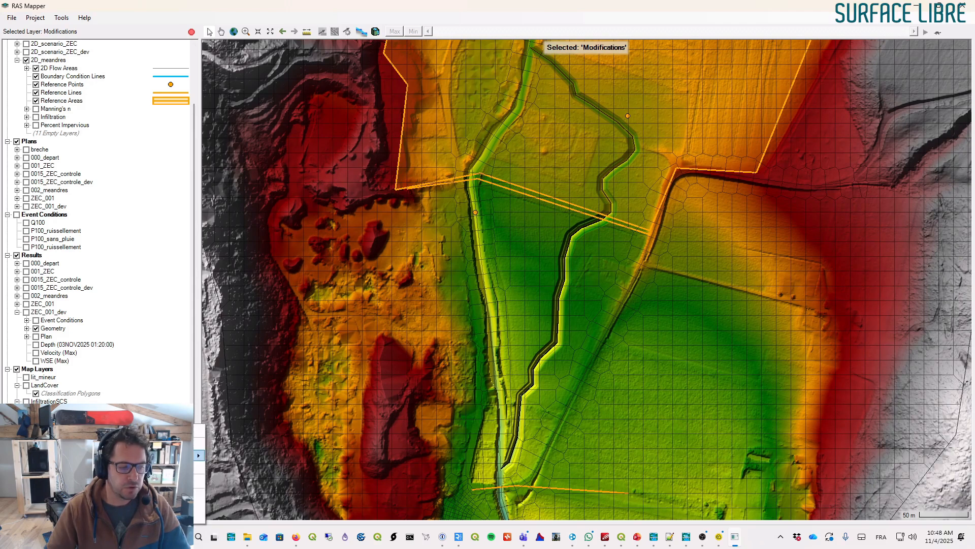
mouse_move(152, 456)
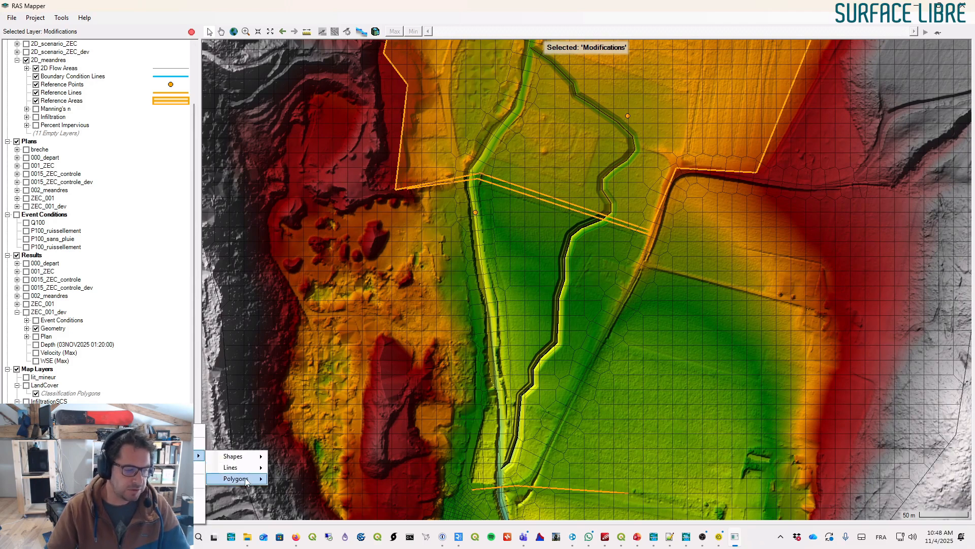
mouse_move(249, 479)
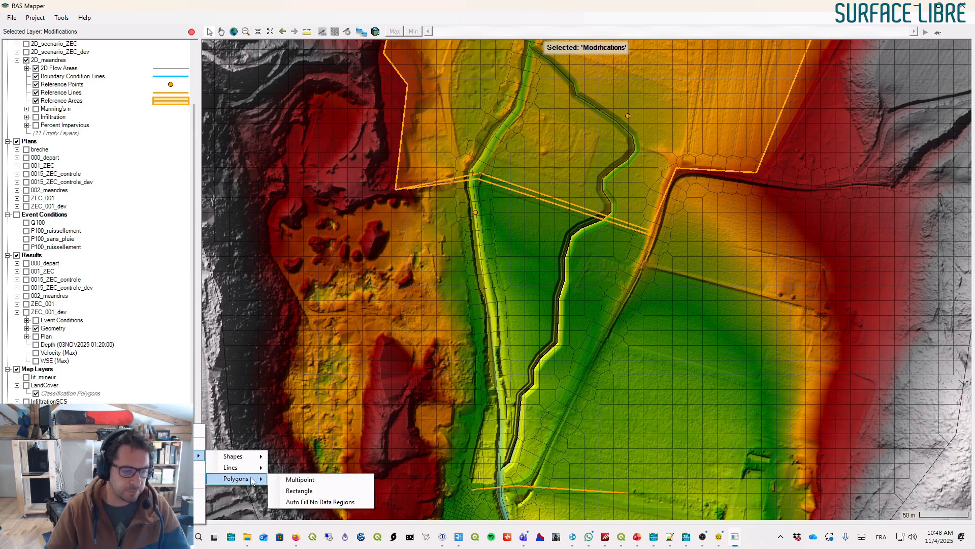
left_click(300, 479)
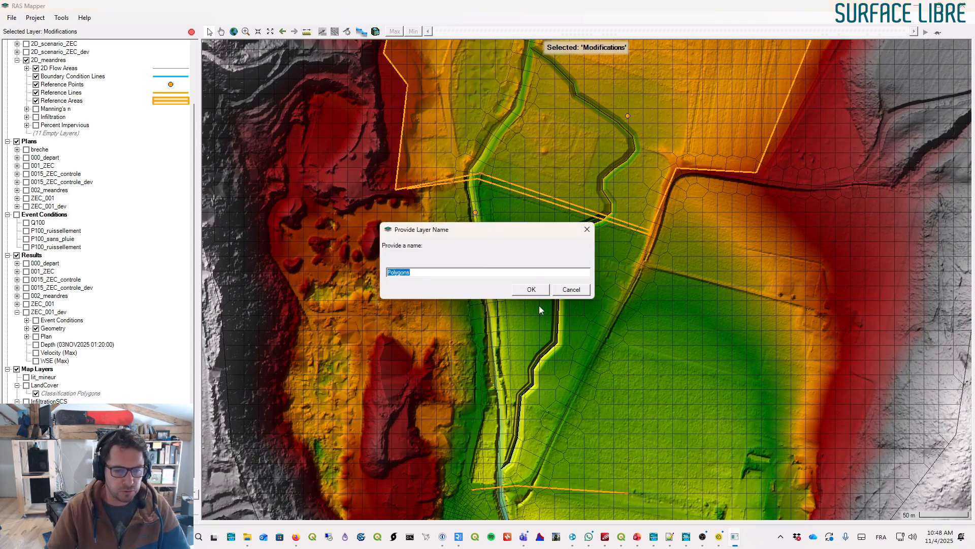
left_click(532, 289)
- Start a polygon over the old straight river bed, tracing its eastern edge upstream from the lower reference line
left_click(496, 469)
left_click(505, 457)
left_click(508, 415)
left_click(507, 384)
left_click(503, 354)
left_click(502, 310)
left_click(492, 273)
left_click(483, 205)
left_click(485, 173)
left_click(516, 125)
left_click(531, 92)
left_click(535, 66)
scroll(544, 229, "down", 2)
scroll(530, 199, "up", 2)
- Trace the polygon's western edge back downstream and close it at the lower reference line
left_click(533, 186)
left_click(517, 180)
left_click(514, 212)
left_click(501, 243)
left_click(487, 255)
left_click(470, 279)
left_click(462, 292)
left_click(459, 301)
left_click(459, 321)
left_click(467, 371)
left_click_drag(475, 421, 453, 233)
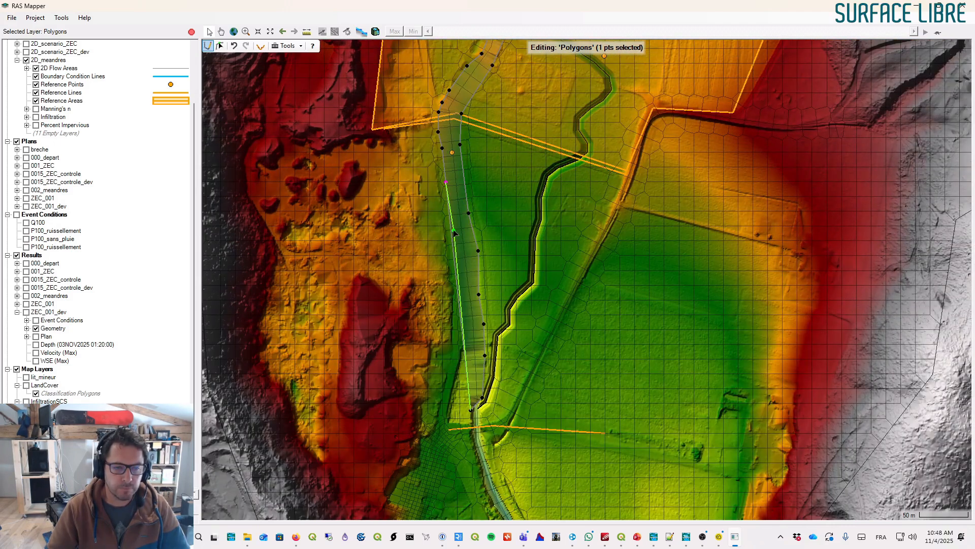
left_click(458, 254)
left_click(459, 333)
left_click(456, 362)
left_click(454, 378)
left_click(445, 415)
left_click(445, 428)
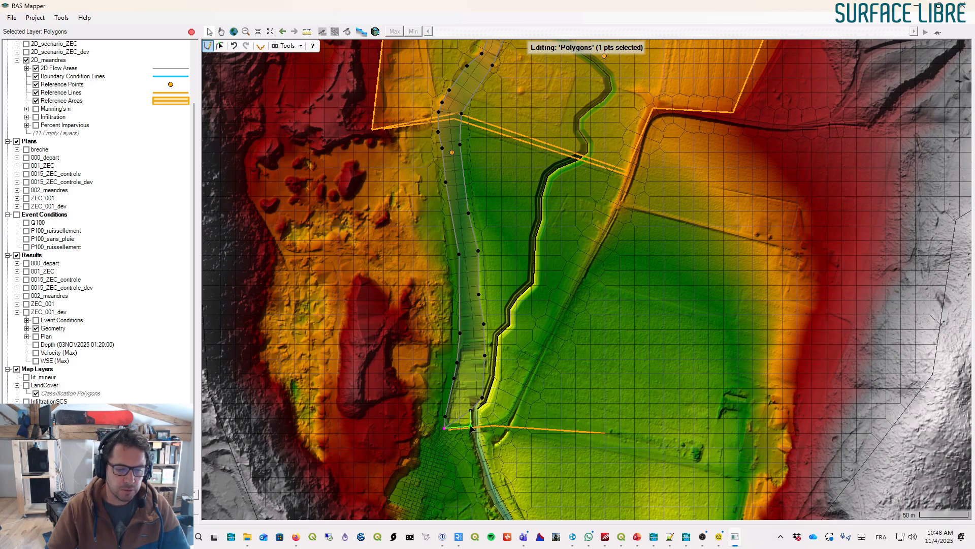
double_click(468, 419)
- Open the polygon modification for editing and nudge its downstream vertices to fit the river bank
left_click(467, 317)
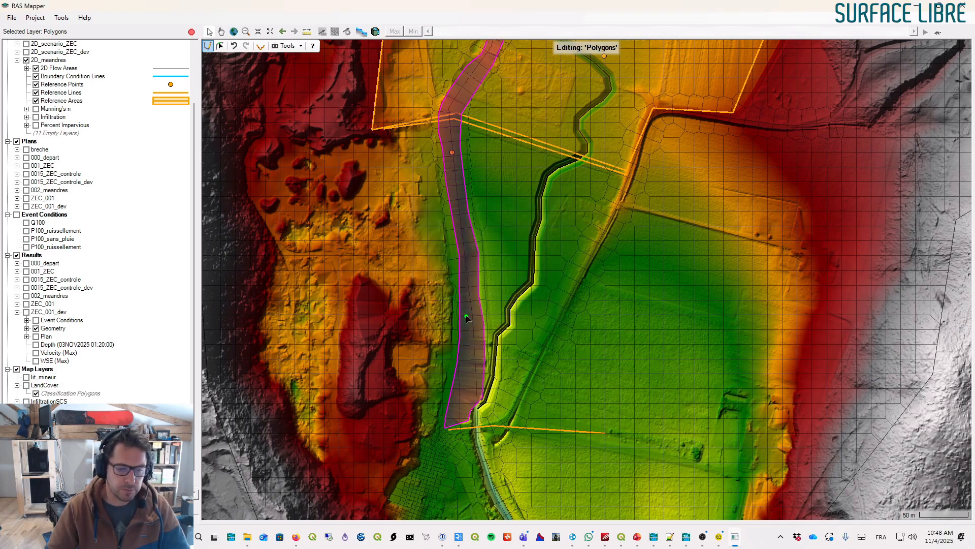
right_click(469, 321)
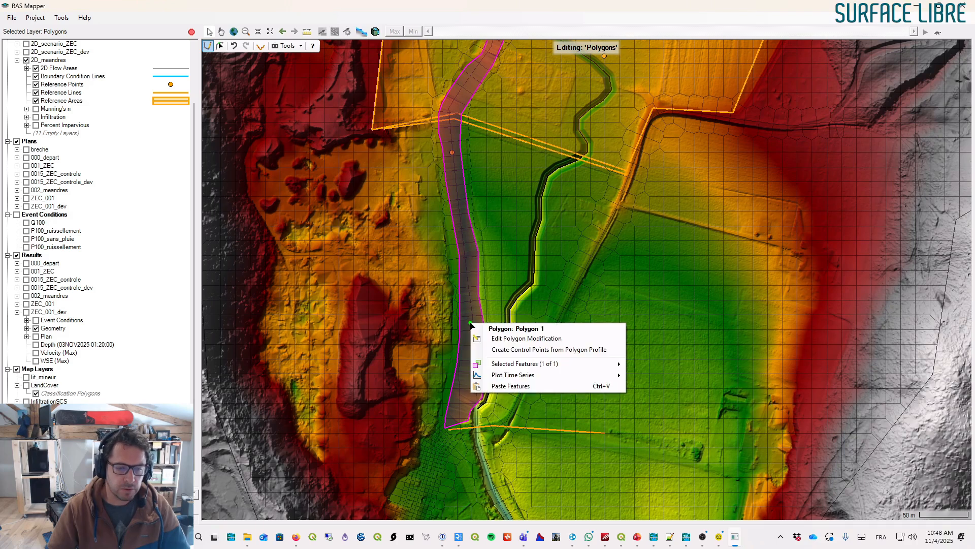
left_click(514, 339)
left_click(463, 316)
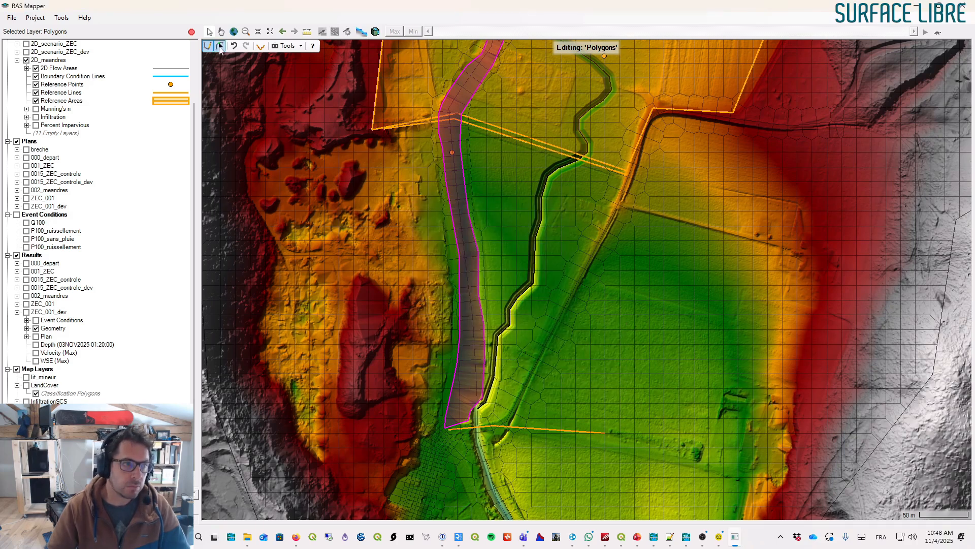
left_click(470, 370)
left_click_drag(456, 378, 459, 379)
mouse_move(445, 416)
left_mouse_down()
mouse_move(454, 412)
mouse_move(453, 421)
left_mouse_up()
left_click_drag(458, 362, 462, 360)
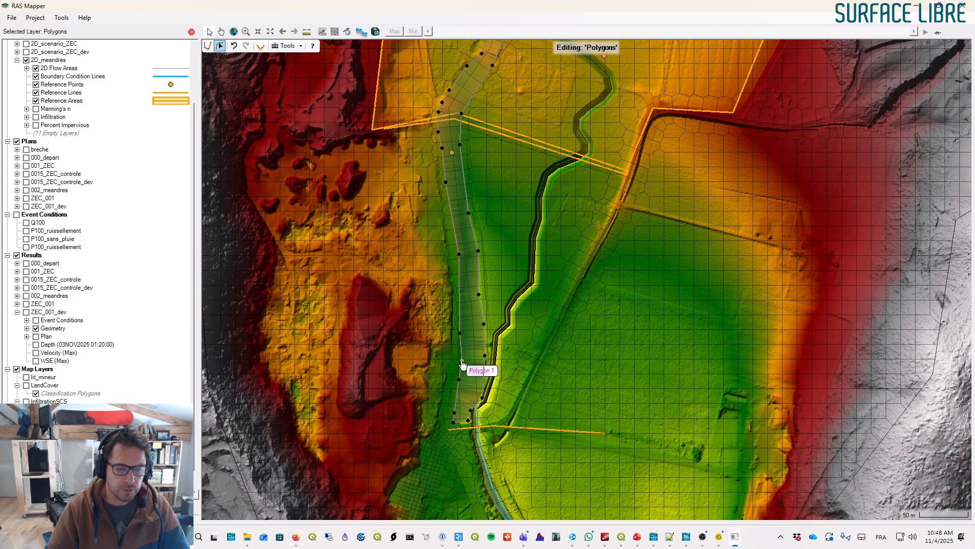
- Create control points from the polygon profile around the filled river bed
left_click(220, 46)
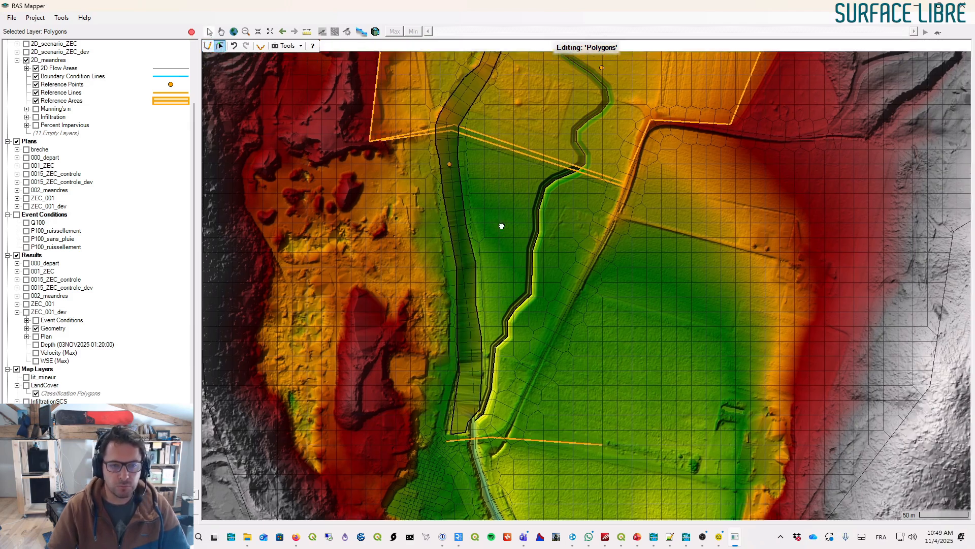
left_click(443, 222)
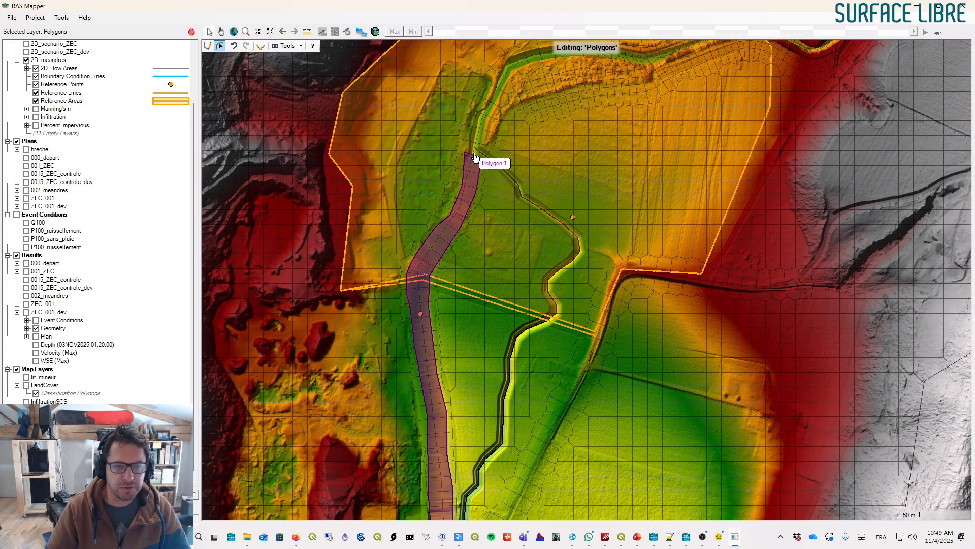
scroll(476, 157, "up", 2)
scroll(476, 157, "up", 2)
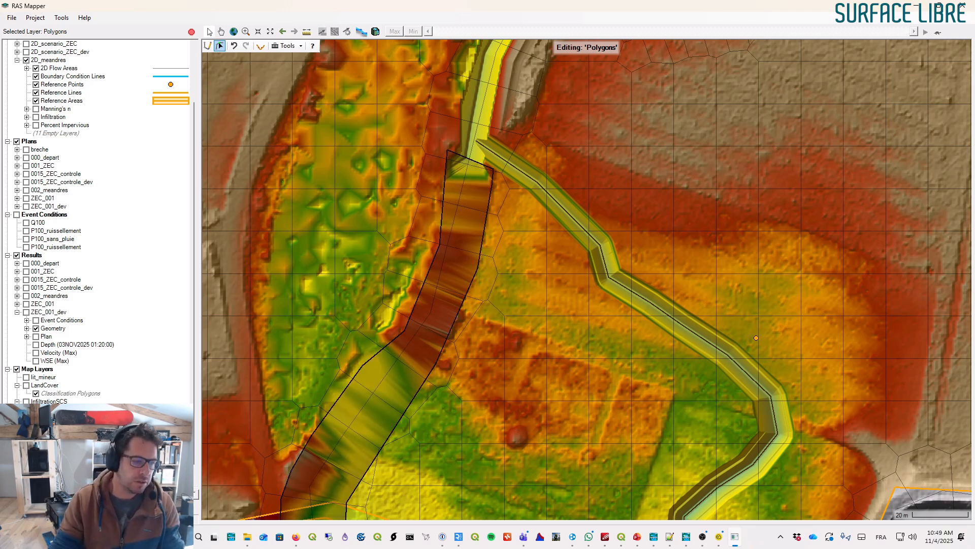
right_click(460, 188)
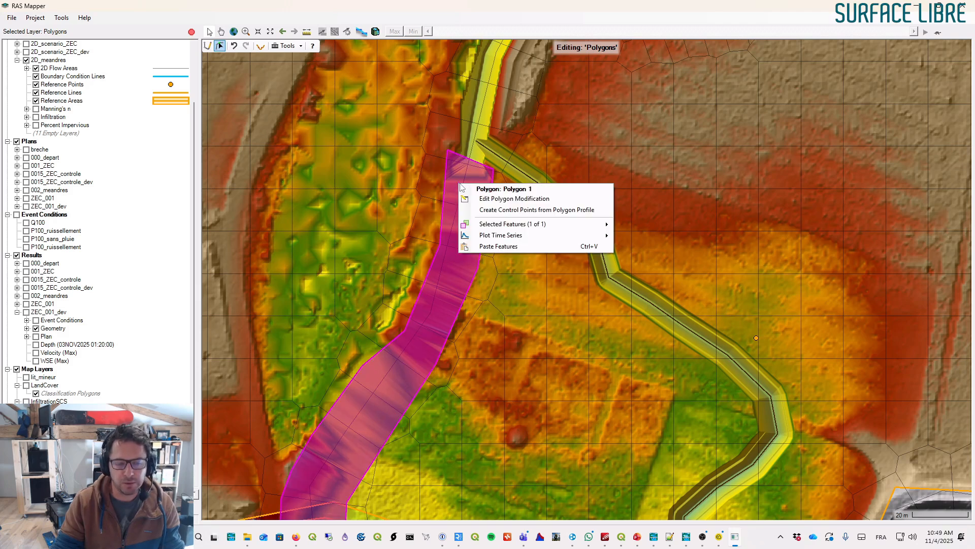
left_click(495, 210)
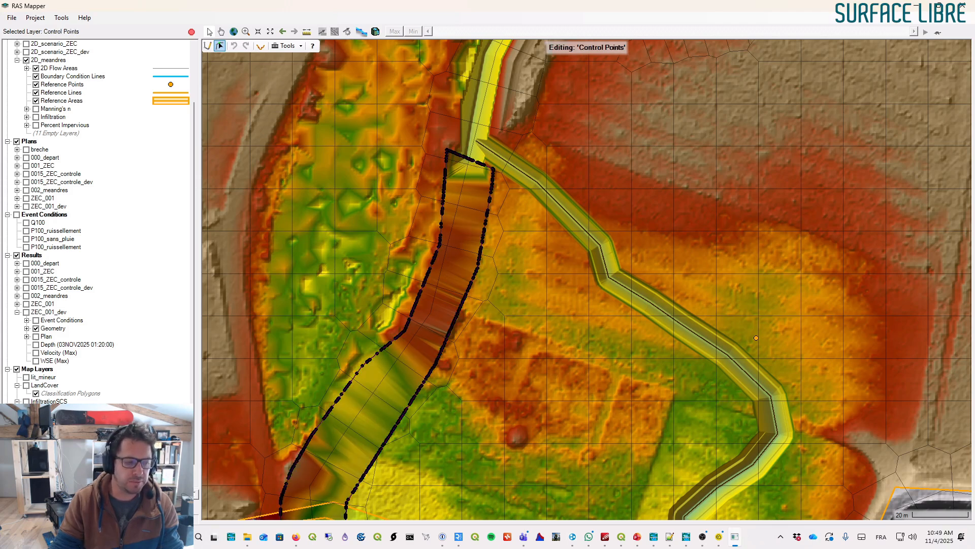
- Delete the control points along the polygon's upstream and downstream short edges where it meets the river
left_click_drag(450, 134, 489, 174)
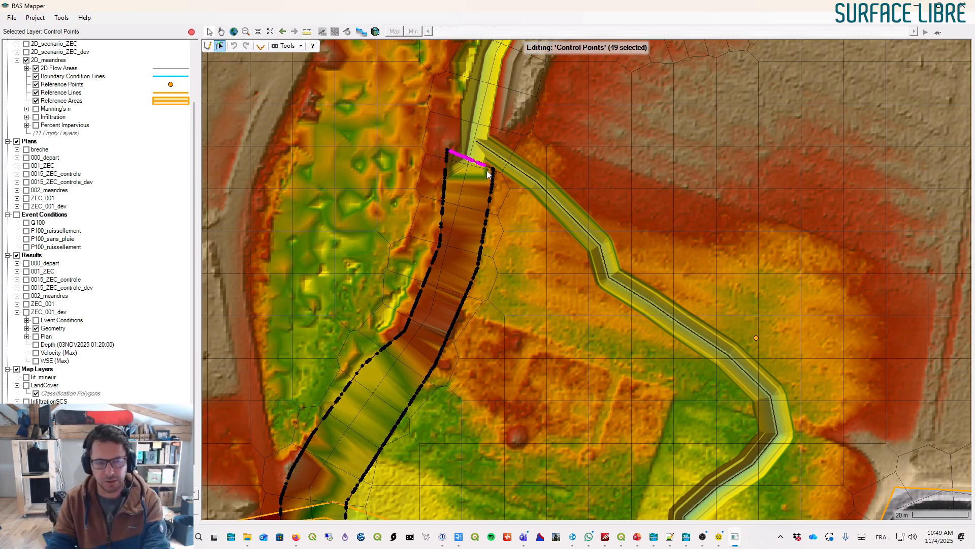
key("Delete")
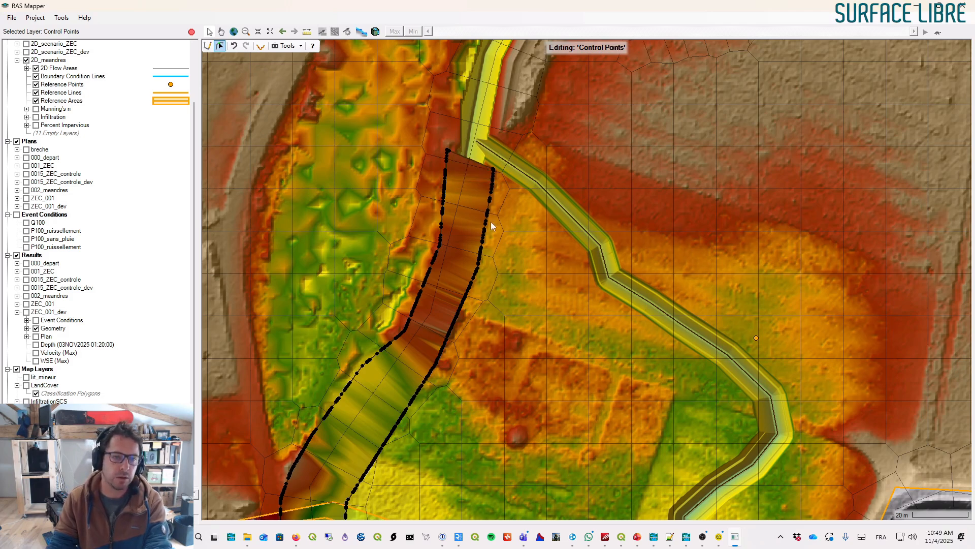
scroll(493, 218, "down", 3)
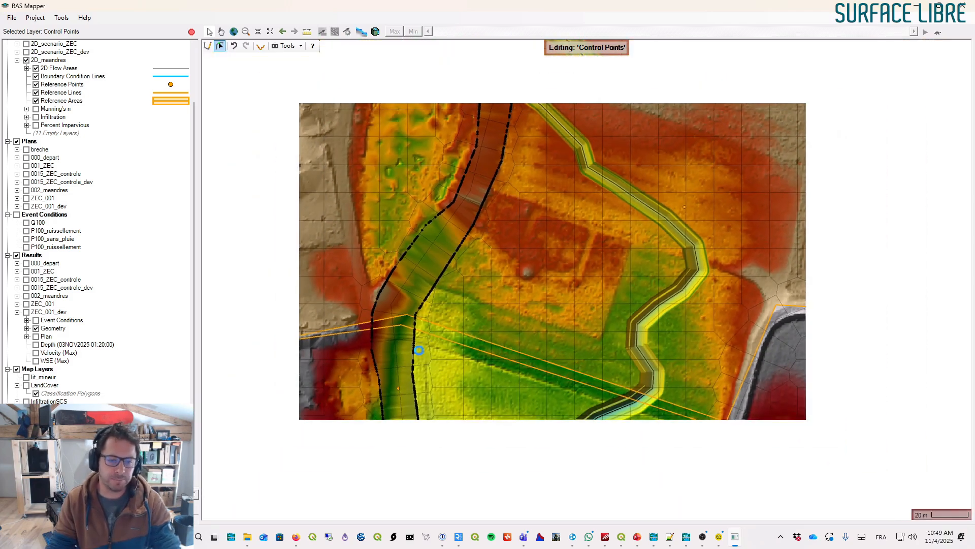
scroll(457, 218, "up", 4)
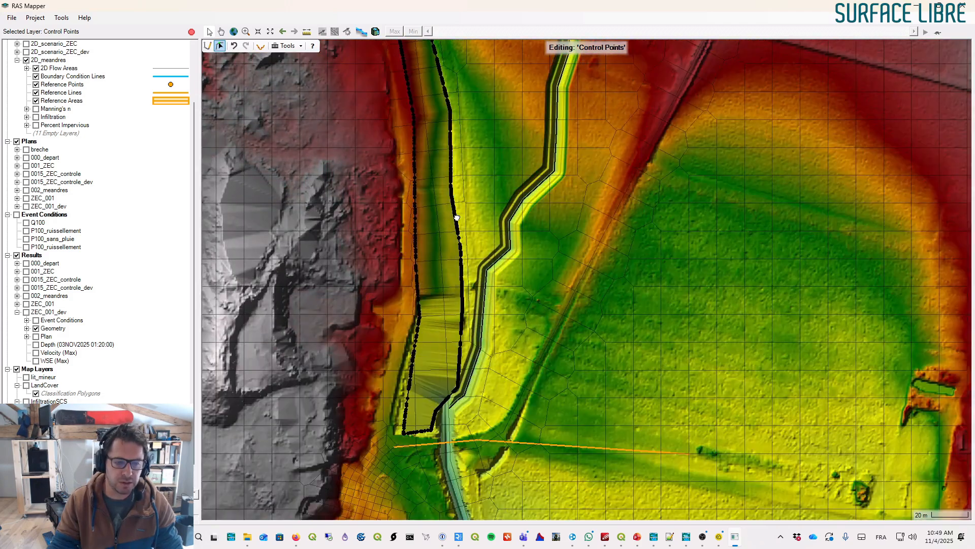
left_click_drag(457, 217, 464, 92)
scroll(450, 276, "up", 3)
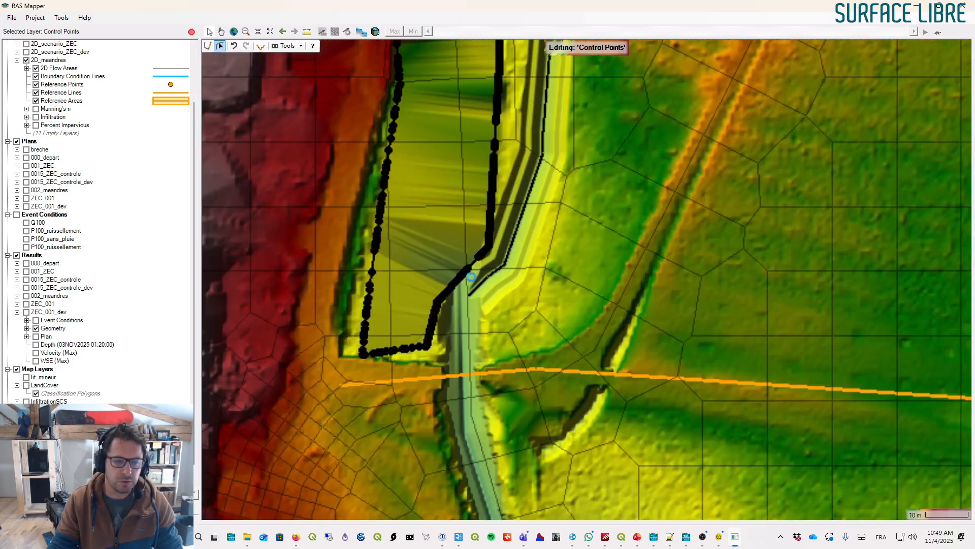
left_click_drag(459, 306, 445, 303)
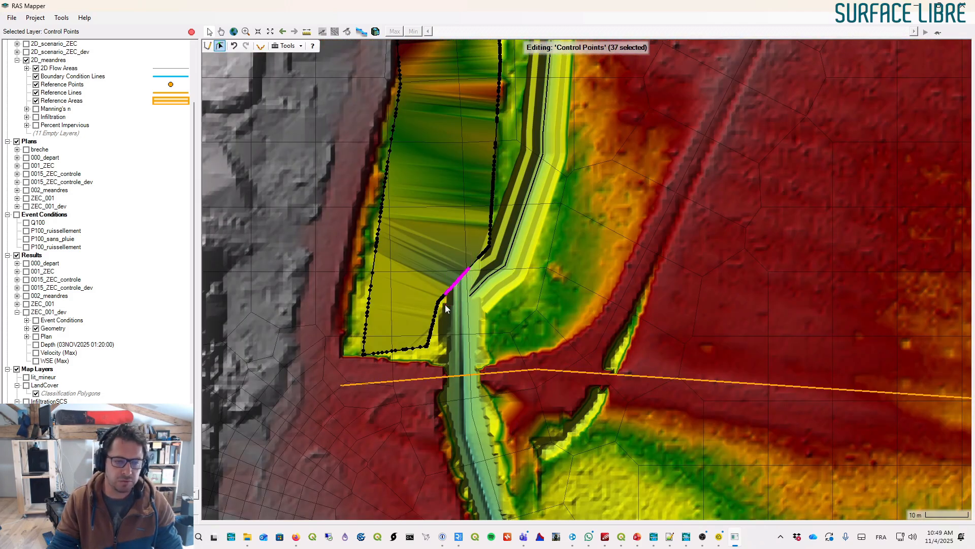
key("Delete")
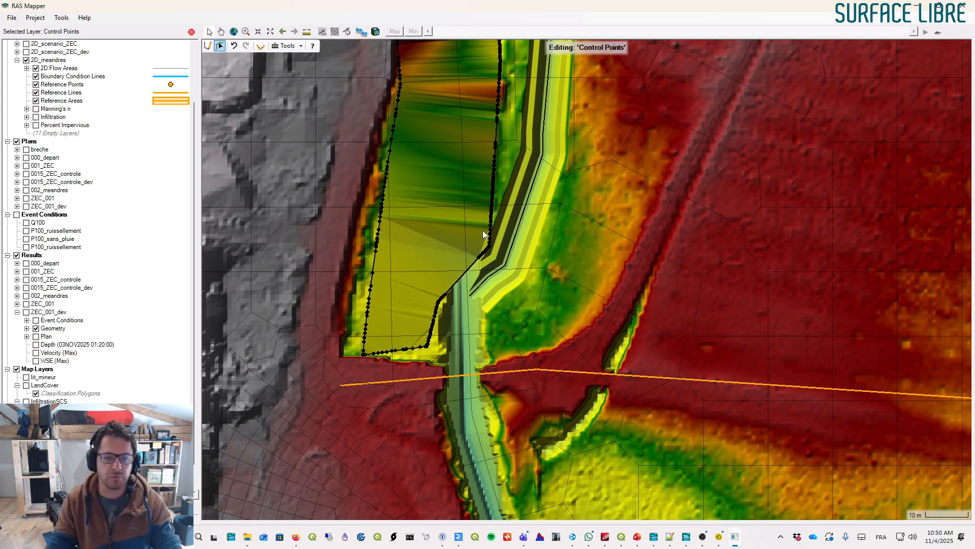
left_click_drag(485, 246, 471, 263)
key("Delete")
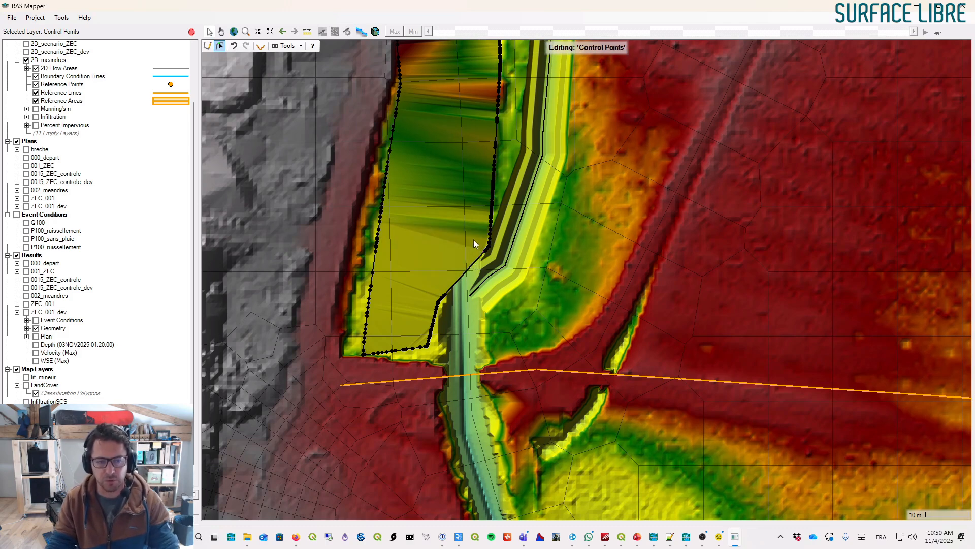
- Stop editing and save the polygon modification edits
scroll(473, 240, "down", 3)
scroll(474, 243, "down", 3)
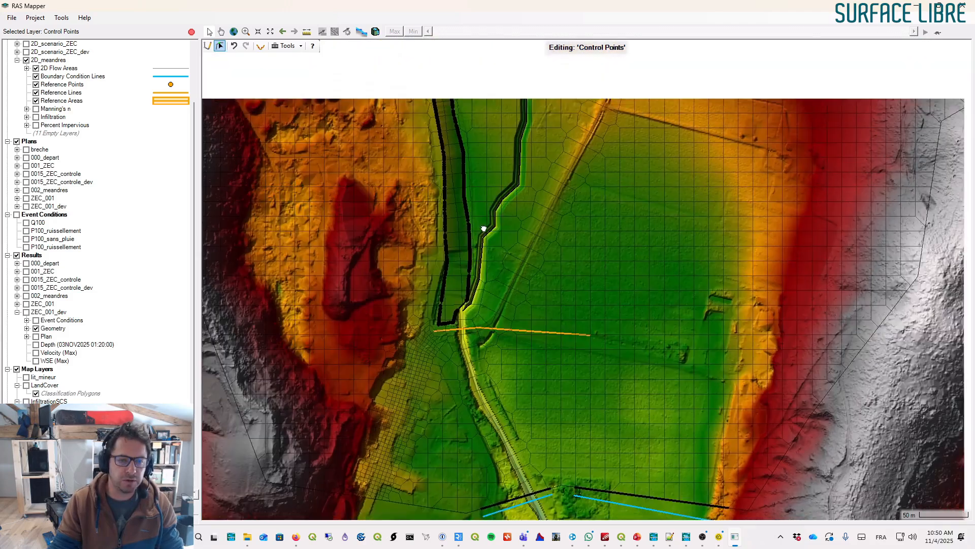
left_click_drag(484, 228, 466, 280)
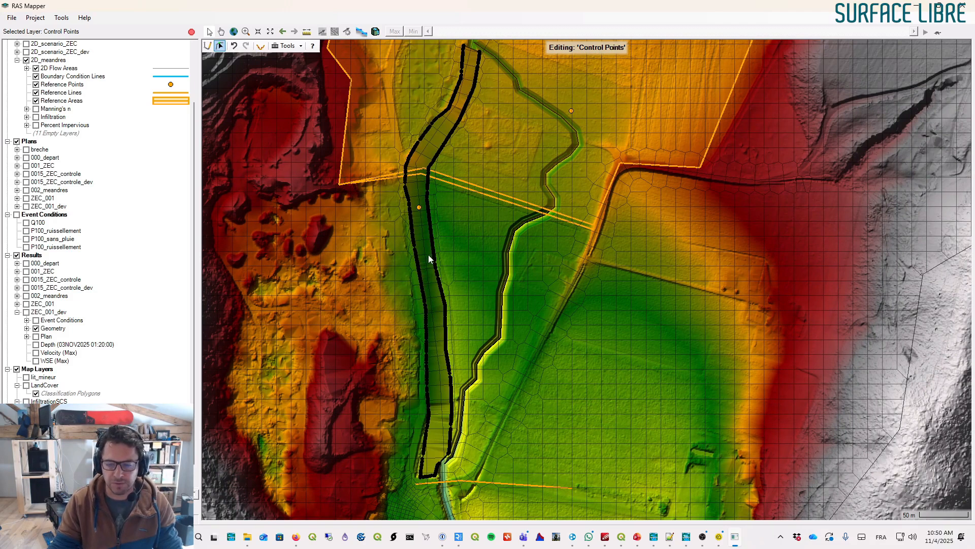
left_click(191, 32)
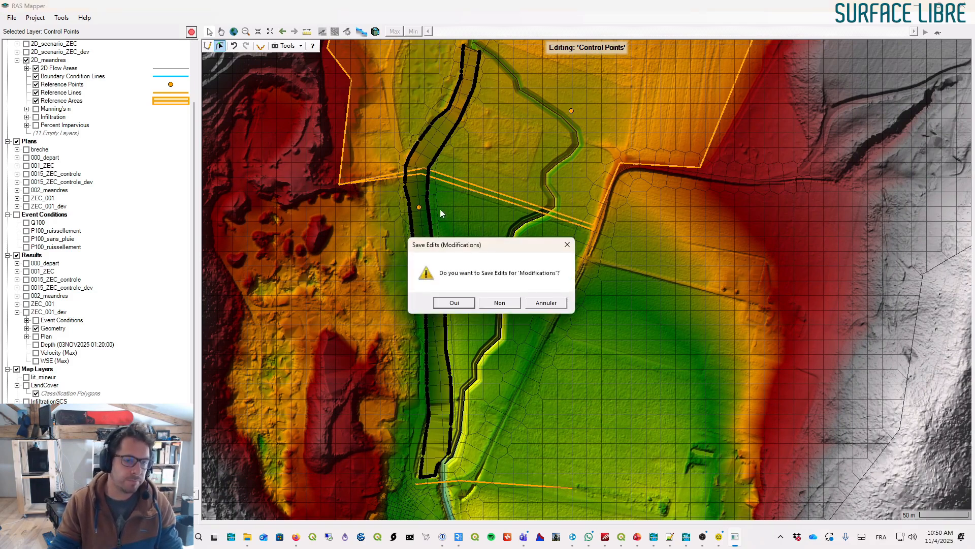
left_click(472, 303)
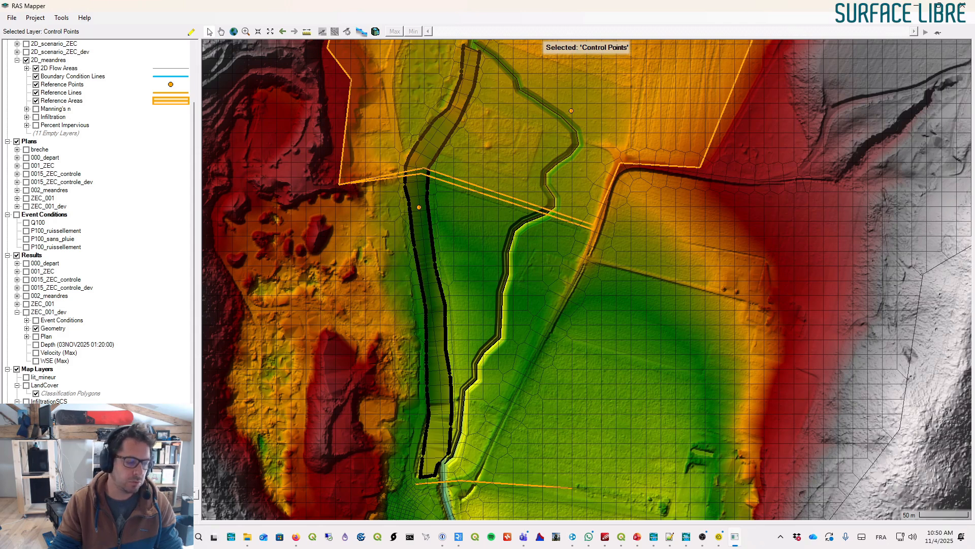
- Open the 2D_meandres geometry's properties to check its associated layers, then close them
left_click(56, 466)
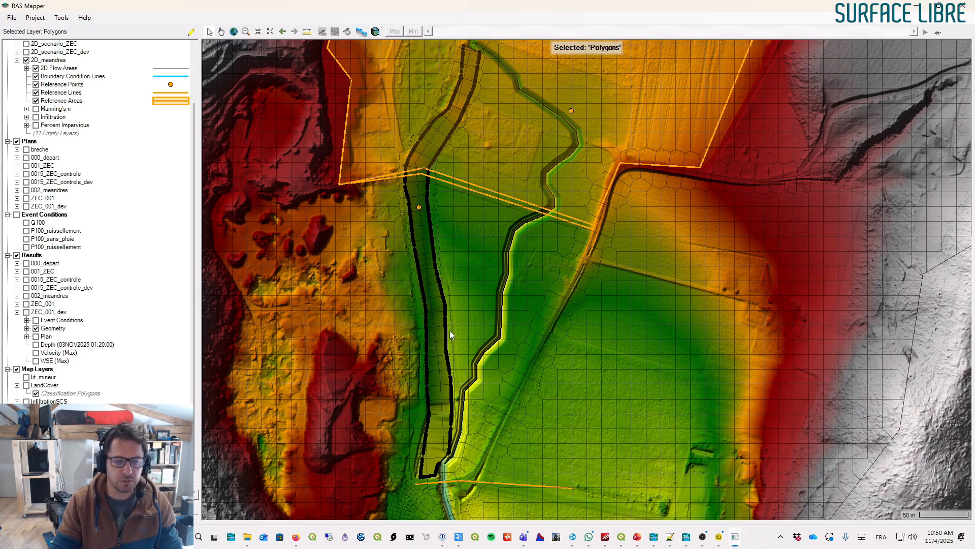
mouse_move(489, 142)
left_mouse_down()
mouse_move(495, 162)
mouse_move(499, 154)
left_mouse_up()
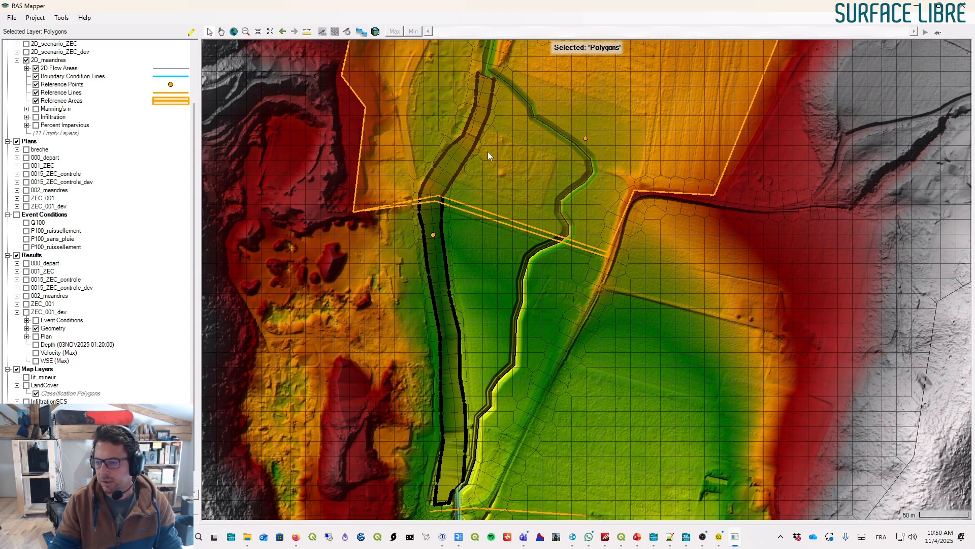
right_click(49, 59)
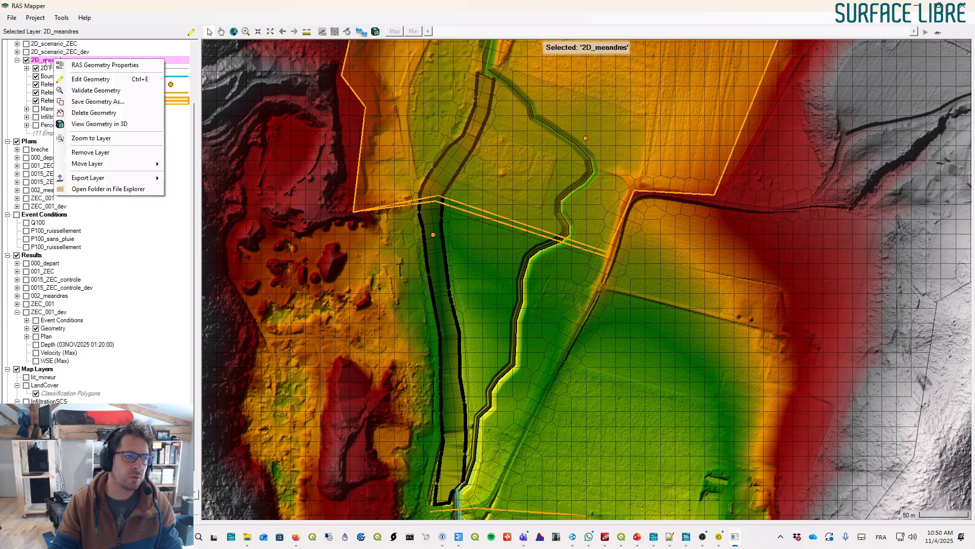
left_click(111, 33)
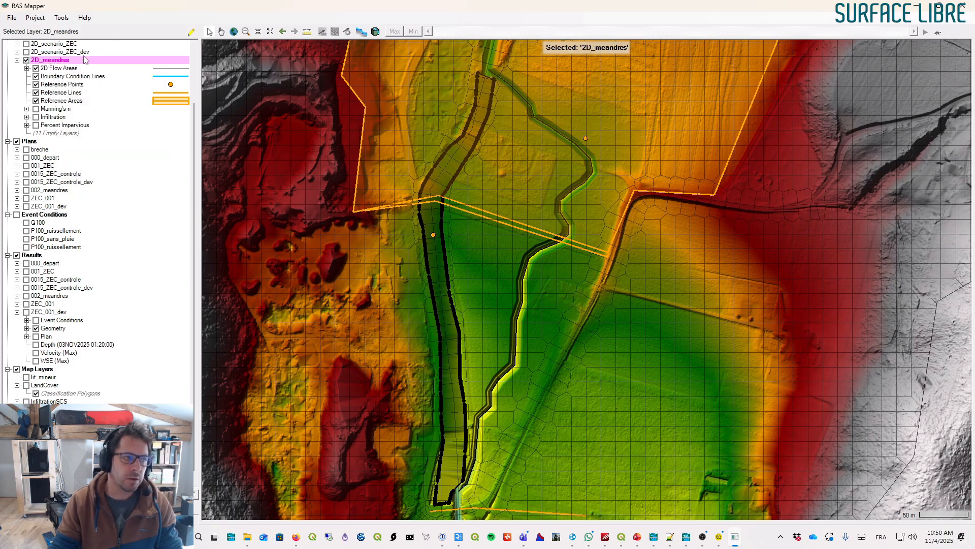
right_click(60, 62)
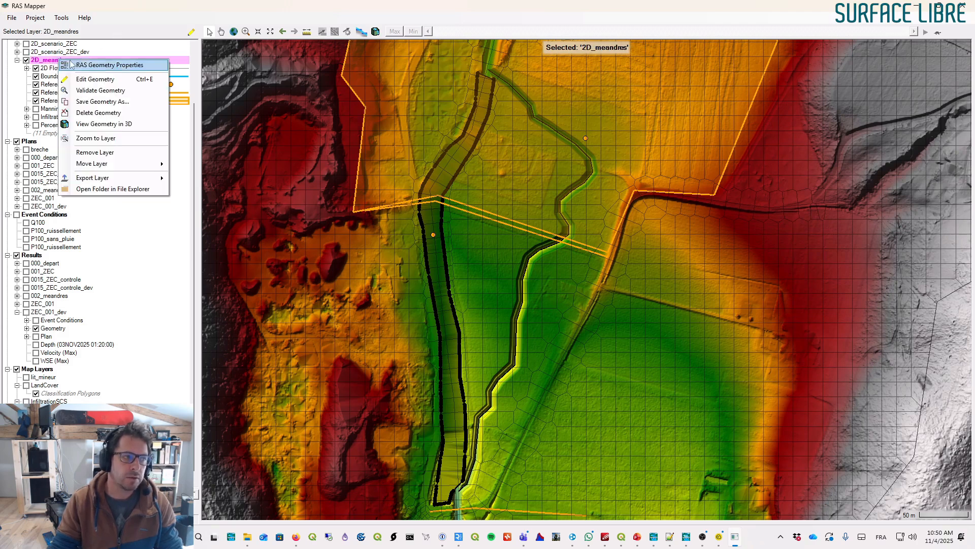
left_click(105, 66)
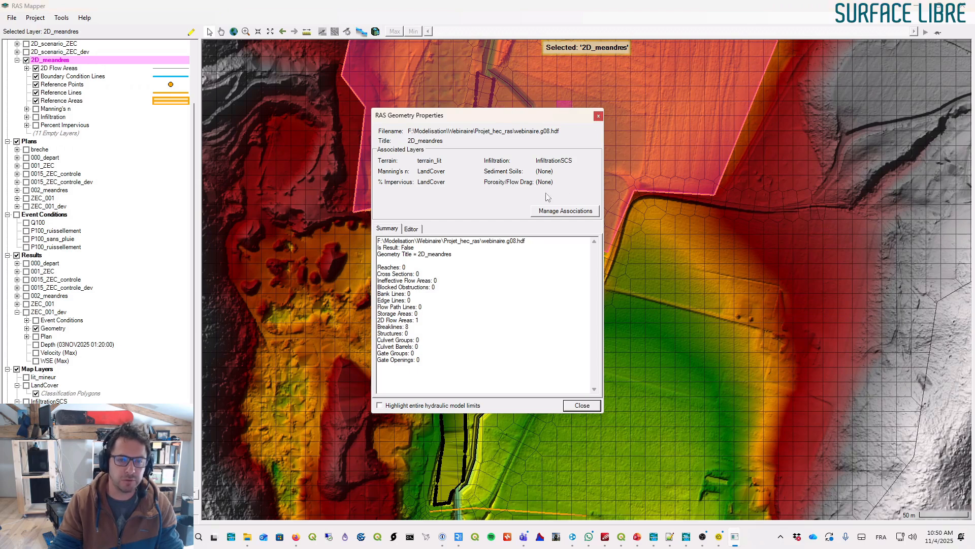
left_click(599, 116)
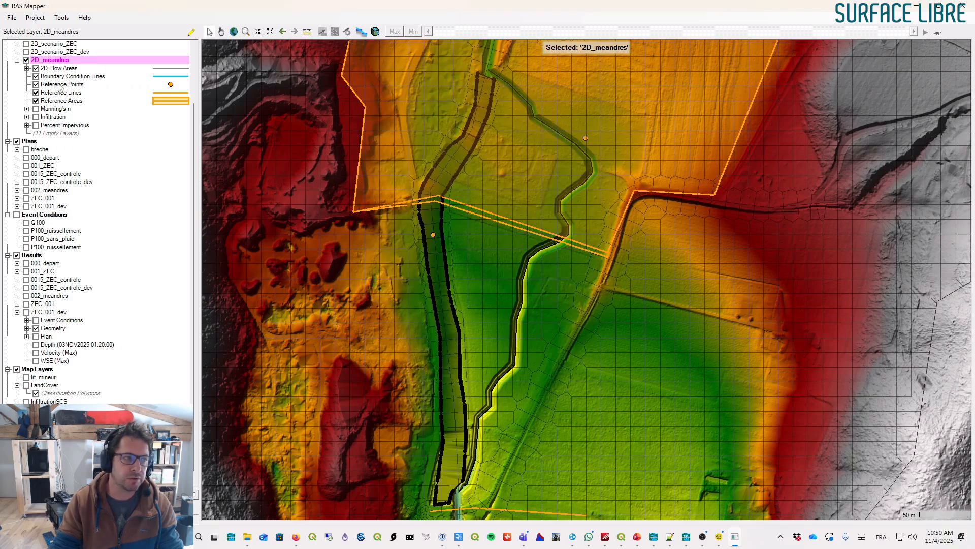
- Associate the meandres_V2 terrain with the 2D_meandres geometry through the layer associations
scroll(60, 88, "up", 3)
right_click(38, 61)
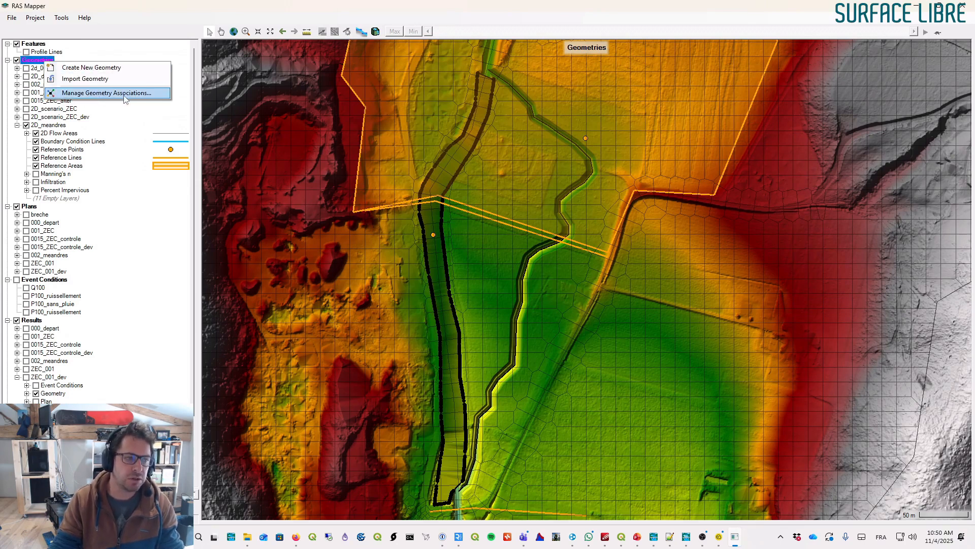
left_click(51, 125)
right_click(54, 126)
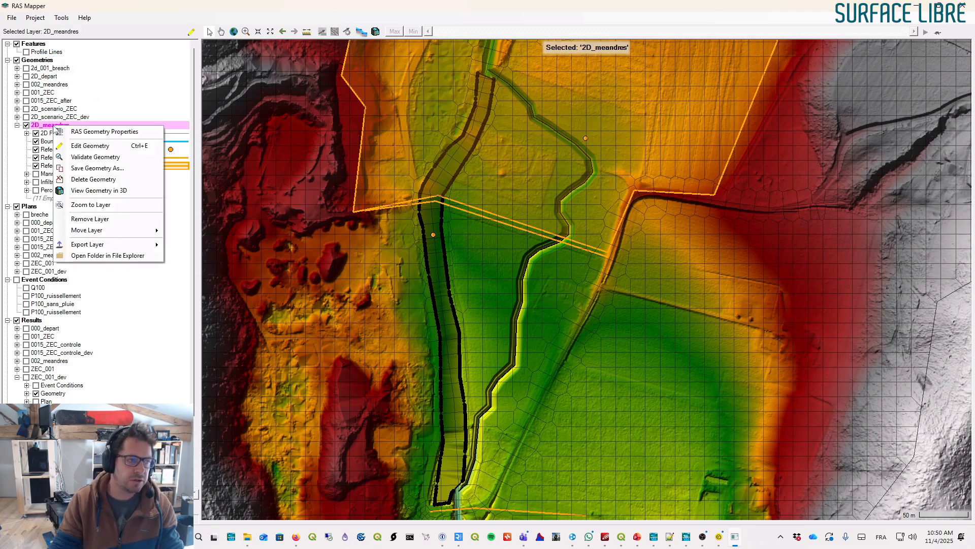
left_click(91, 133)
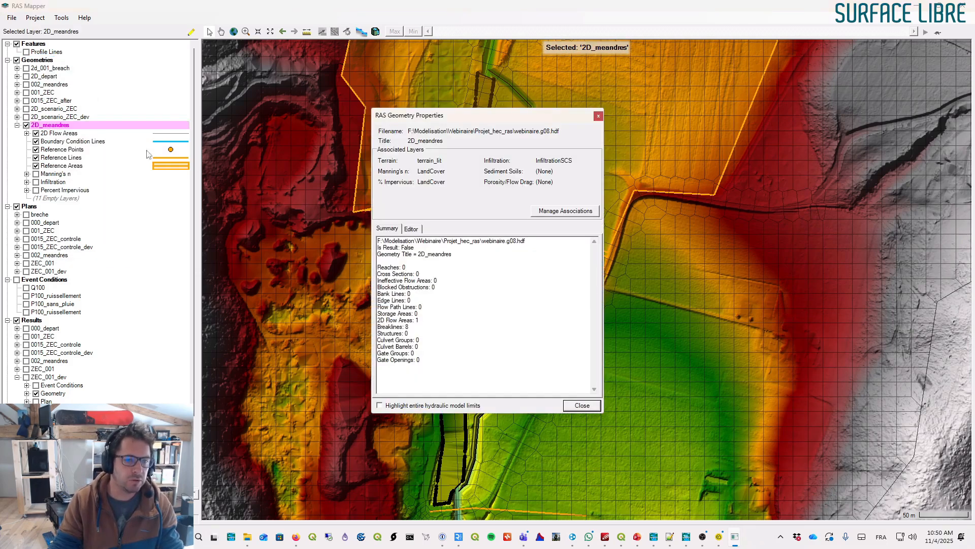
left_click(553, 215)
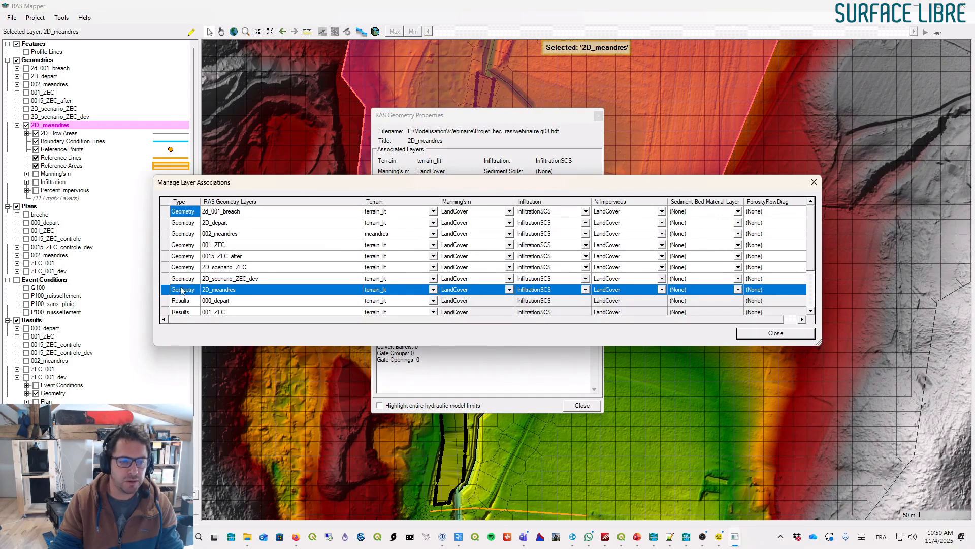
left_click(433, 290)
left_click(387, 315)
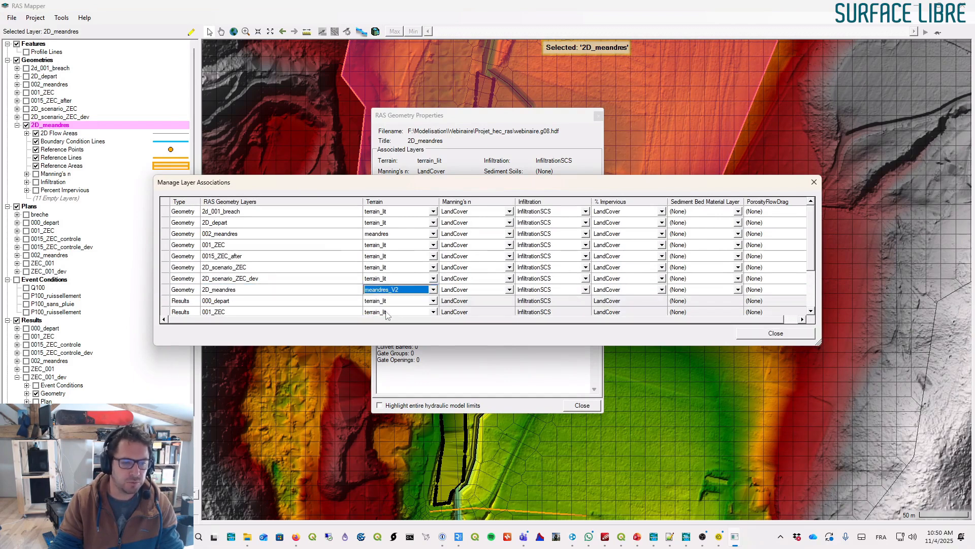
left_click(163, 293)
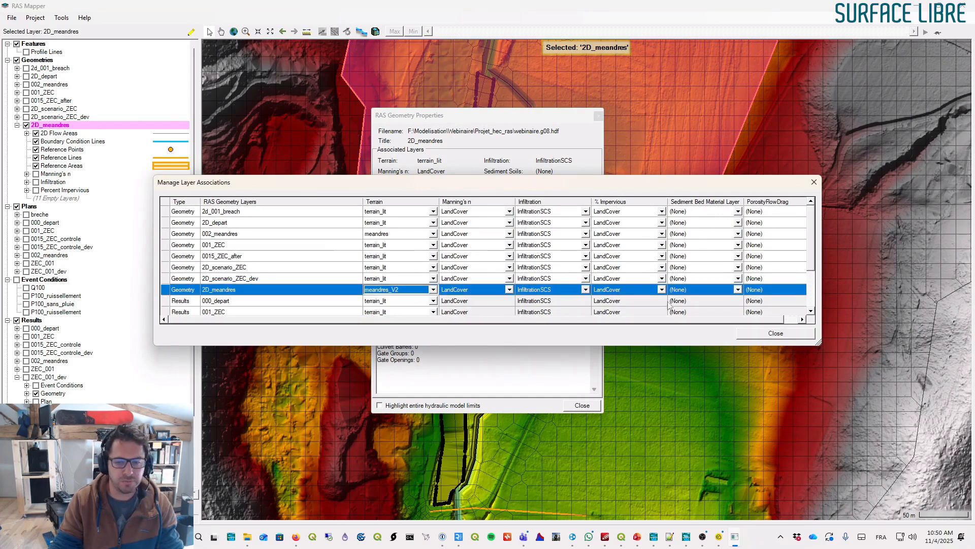
left_click(775, 333)
left_click(560, 211)
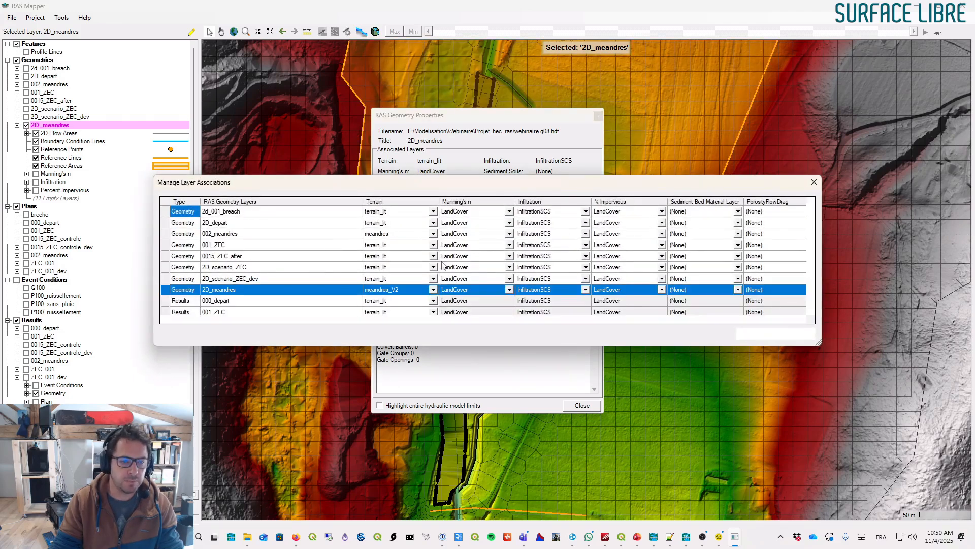
left_click(755, 334)
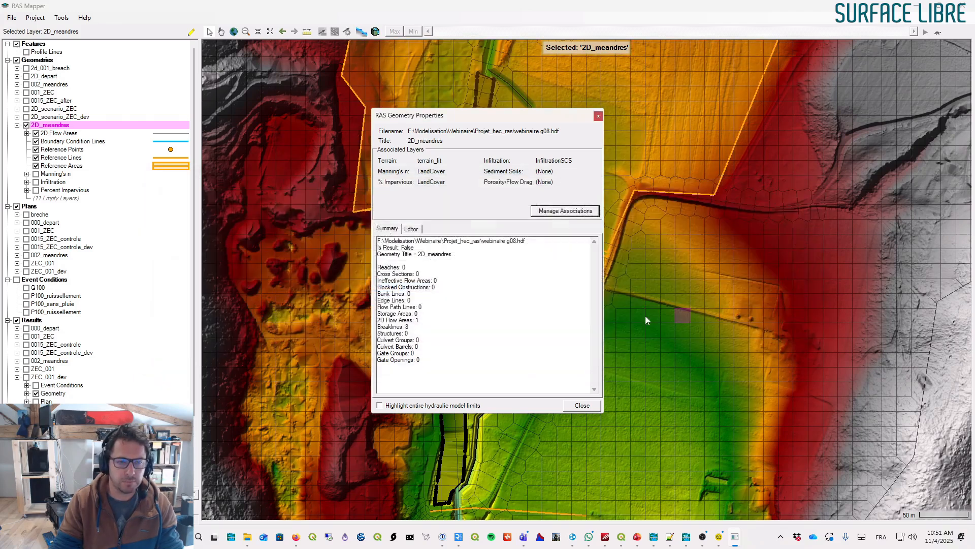
left_click(583, 407)
- Reopen the 2D_meandres geometry properties to check the terrain association, then close them
right_click(66, 126)
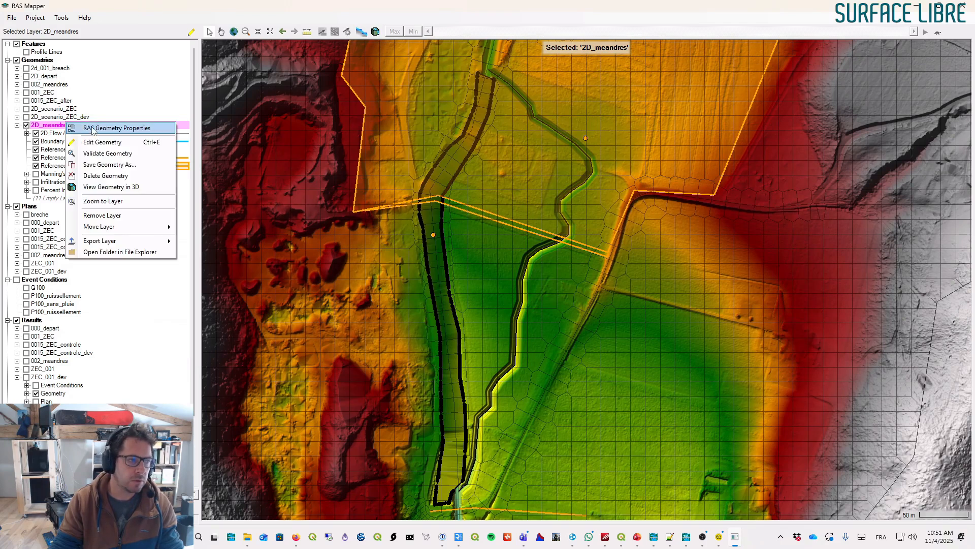
left_click(107, 132)
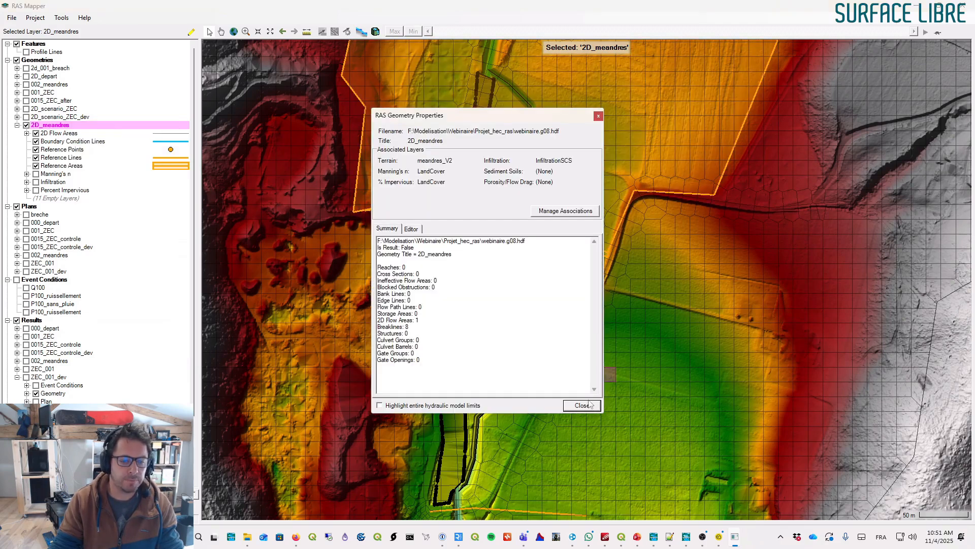
left_click(576, 406)
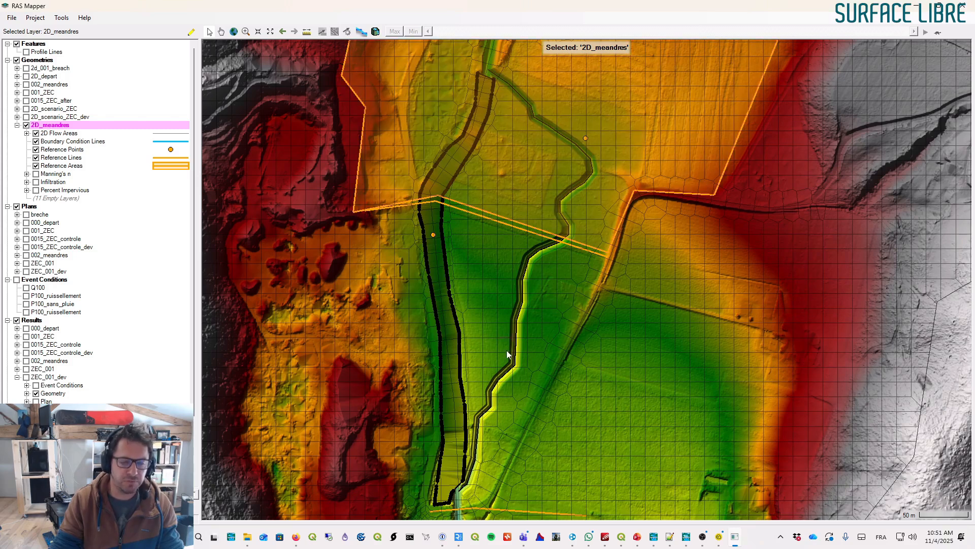
- Expand the geometry's Manning's n layer and display the LandCover map layer
left_click(27, 174)
scroll(66, 223, "down", 3)
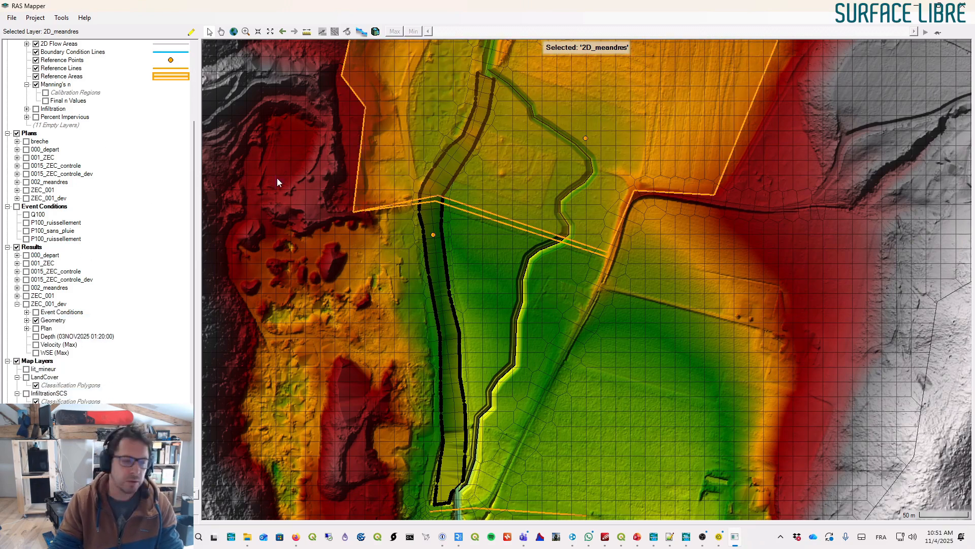
left_click(25, 377)
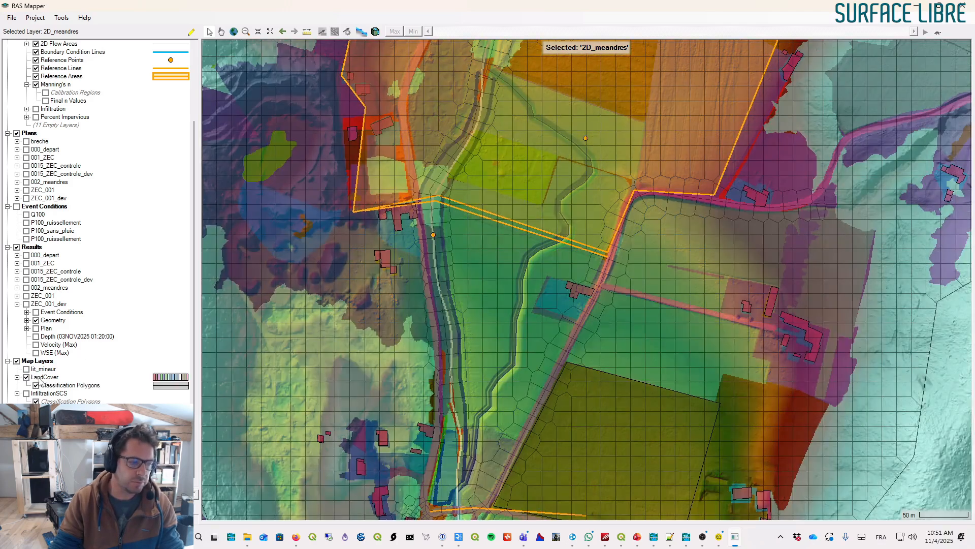
left_click(41, 378)
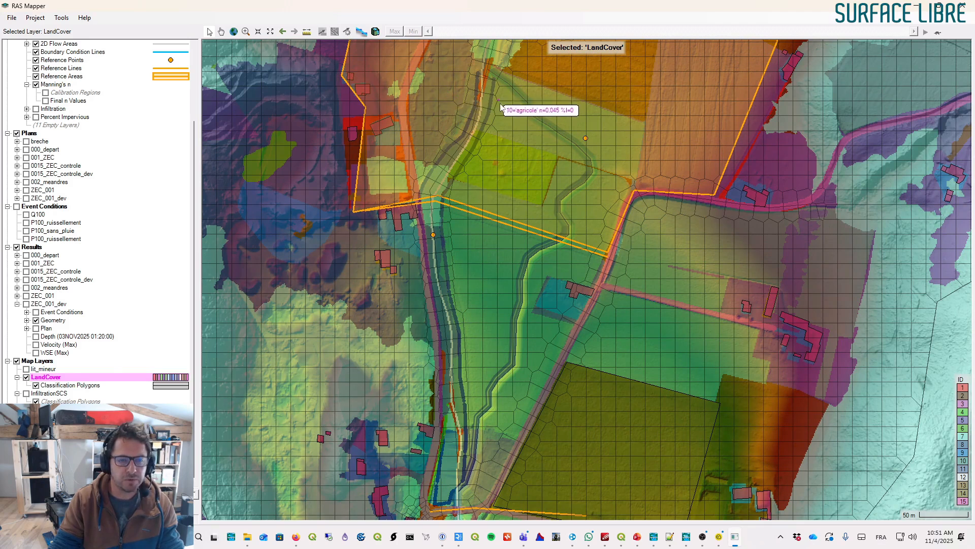
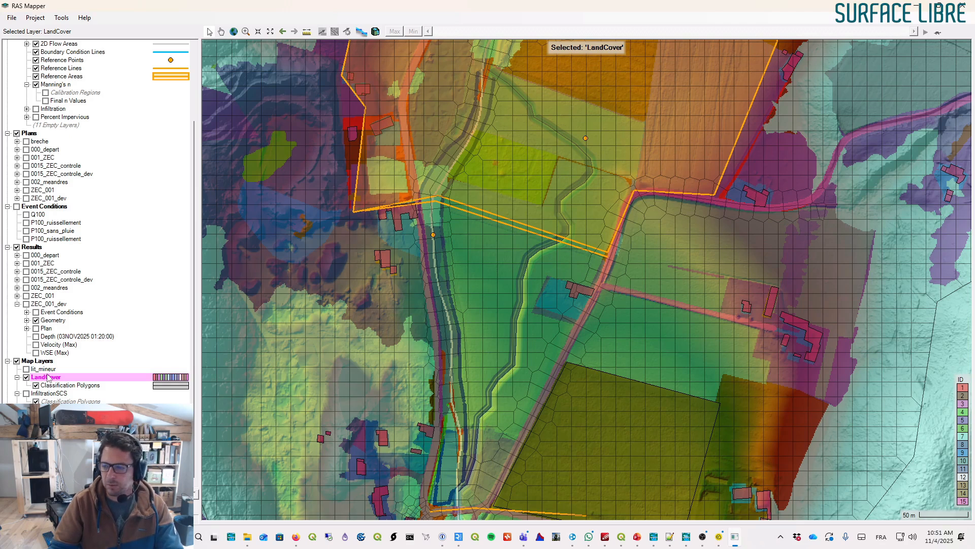
- Select the Calibration Regions layer under the 2D_meandres Manning's n and start editing it
scroll(81, 223, "up", 4)
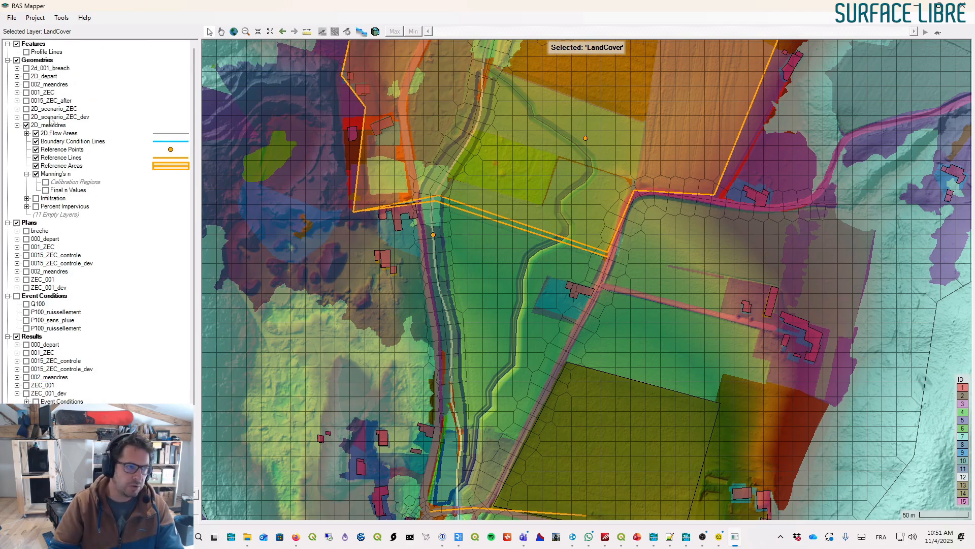
left_click(57, 173)
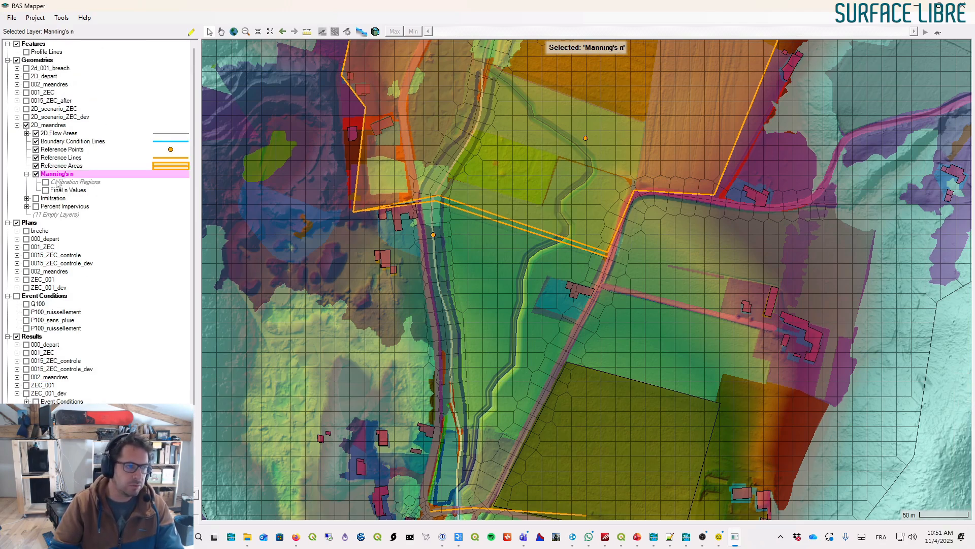
left_click(64, 183)
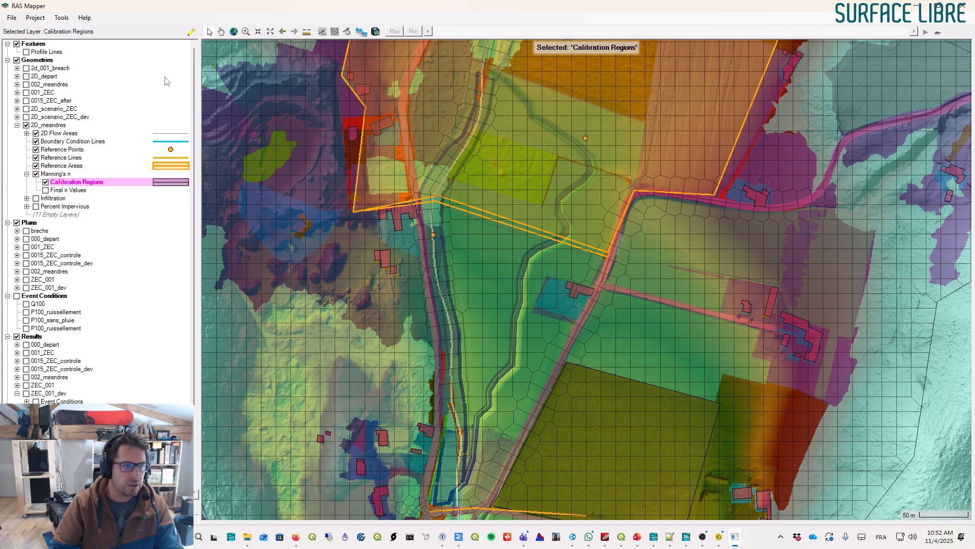
left_click(191, 32)
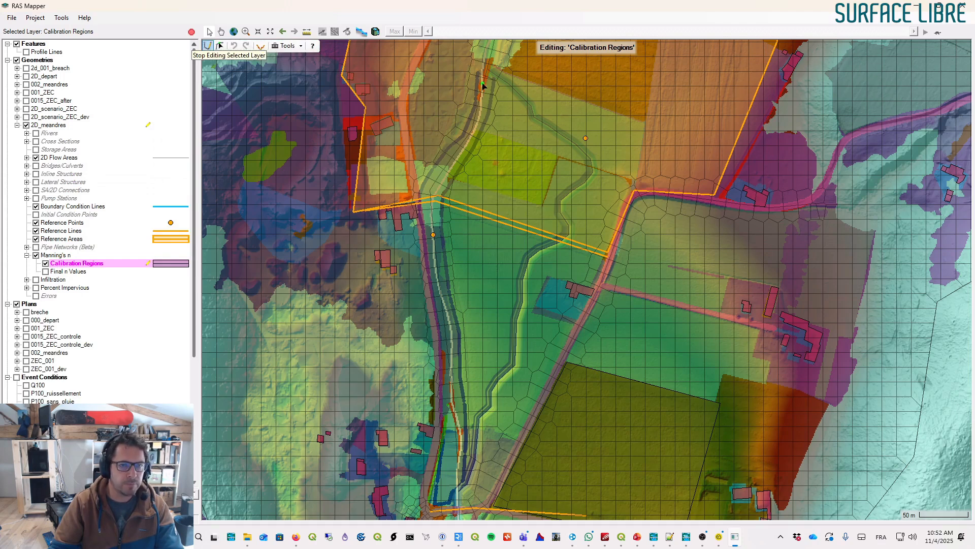
- Draw a calibration region polygon tracing the new meander channel and name it meandres
left_click(499, 71)
left_click(499, 83)
left_click(526, 109)
left_click(530, 120)
left_click(584, 161)
left_click(582, 174)
left_click(561, 193)
left_click(554, 198)
left_click(556, 213)
left_click(563, 228)
left_click(540, 242)
left_click(526, 254)
left_click(517, 273)
key("Down")
left_click(501, 214)
left_click(497, 260)
left_click(474, 287)
left_click(474, 300)
left_click(465, 311)
left_click(458, 361)
left_click(447, 385)
left_click(448, 393)
left_click(461, 389)
left_click(469, 357)
left_click(473, 321)
left_click(485, 308)
left_click(491, 285)
left_click(510, 265)
left_click(514, 213)
left_click(522, 173)
left_click(532, 156)
left_click(556, 145)
left_click(563, 126)
left_click(561, 116)
left_click(555, 107)
left_click(561, 97)
left_click(582, 81)
left_click(590, 70)
left_click_drag(602, 87, 578, 358)
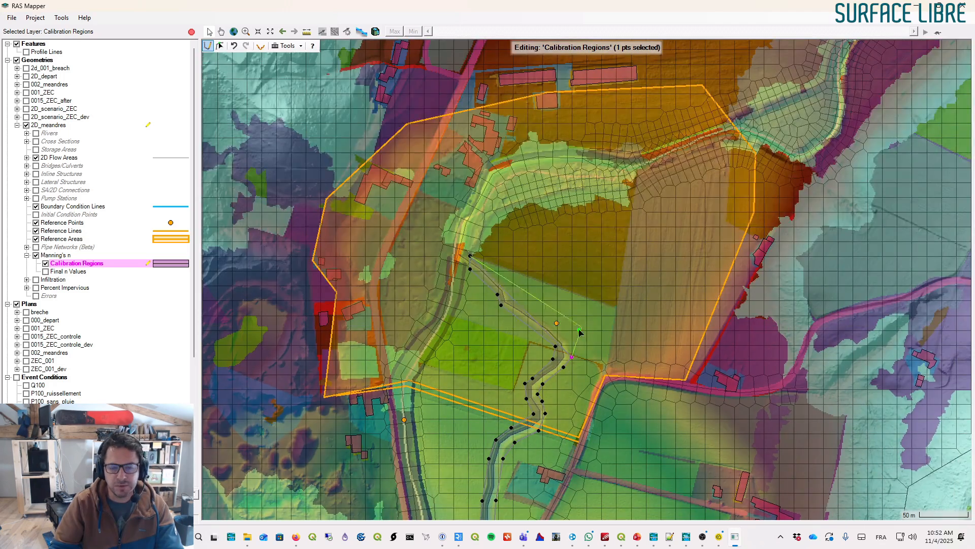
left_click(512, 299)
left_click(507, 285)
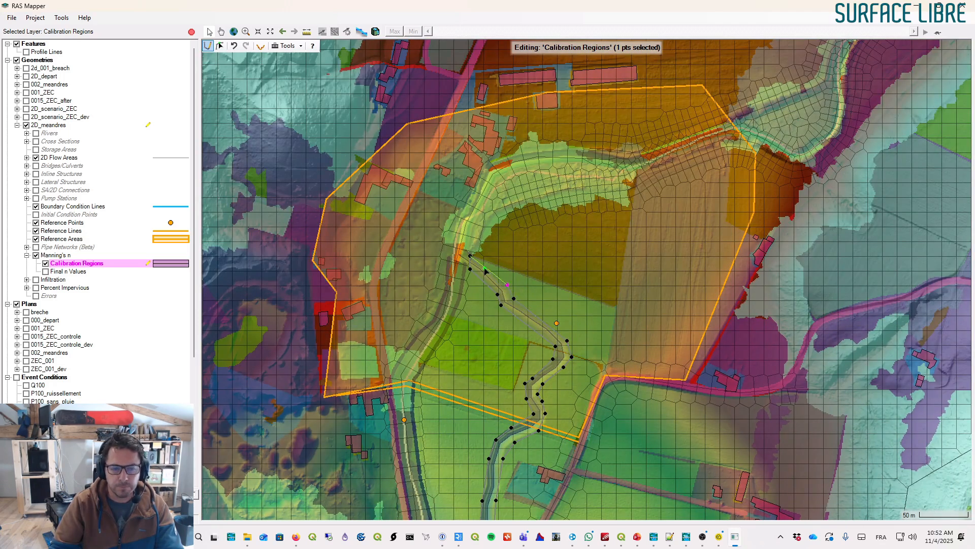
double_click(482, 266)
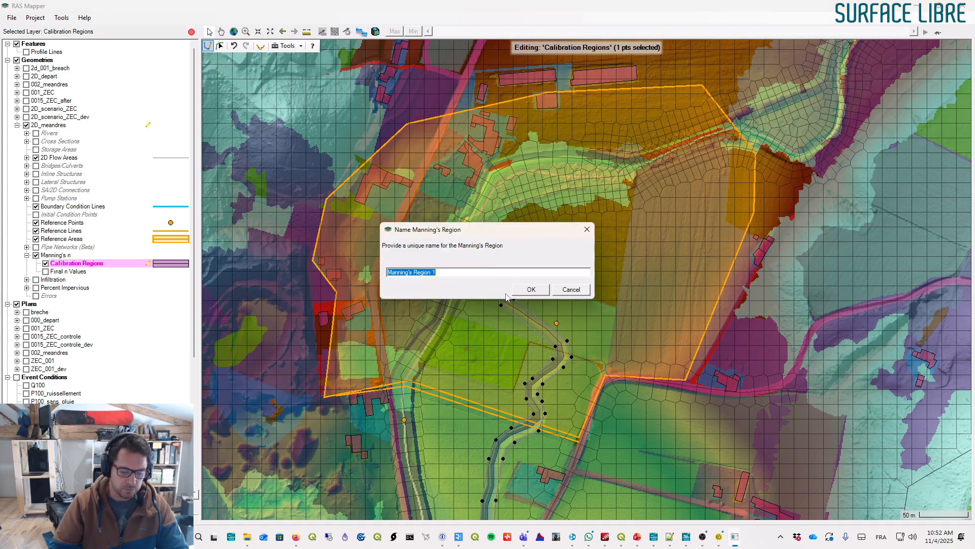
type("meandres")
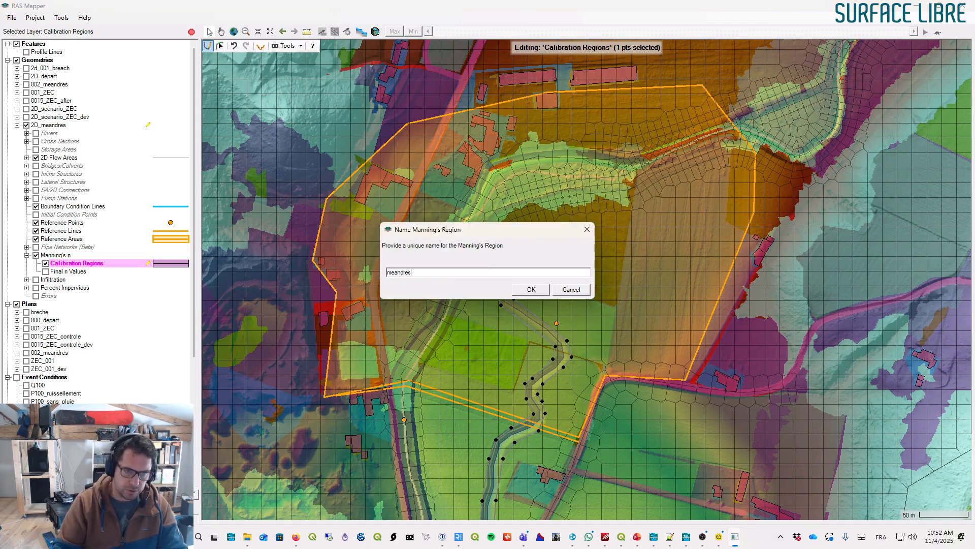
left_click(526, 293)
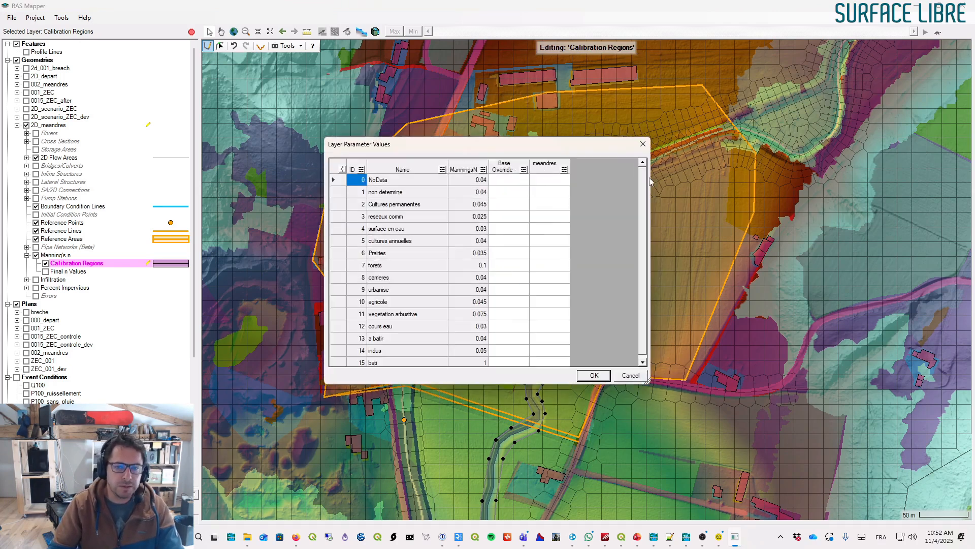
- Widen the layer parameter table and set the meandres override Manning's n to 0.035 for NoData
left_click_drag(650, 179, 762, 180)
left_click_drag(530, 164, 544, 162)
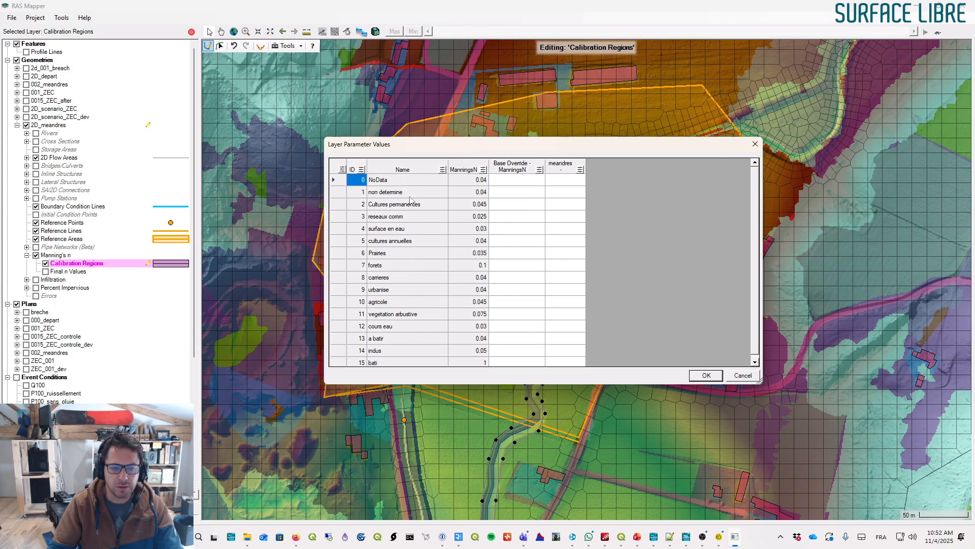
scroll(409, 193, "down", 1)
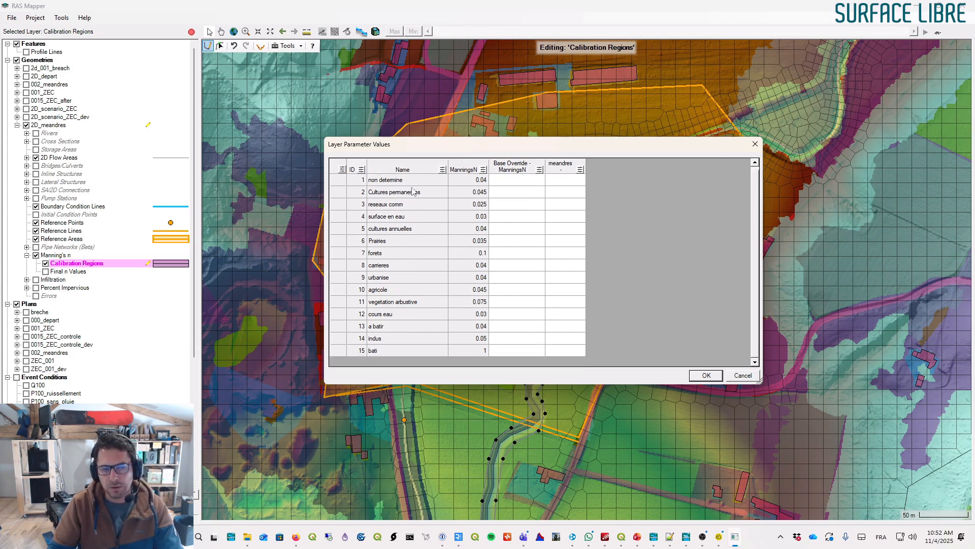
scroll(412, 191, "up", 1)
mouse_move(545, 160)
left_mouse_down()
mouse_move(525, 186)
mouse_move(523, 330)
left_mouse_up()
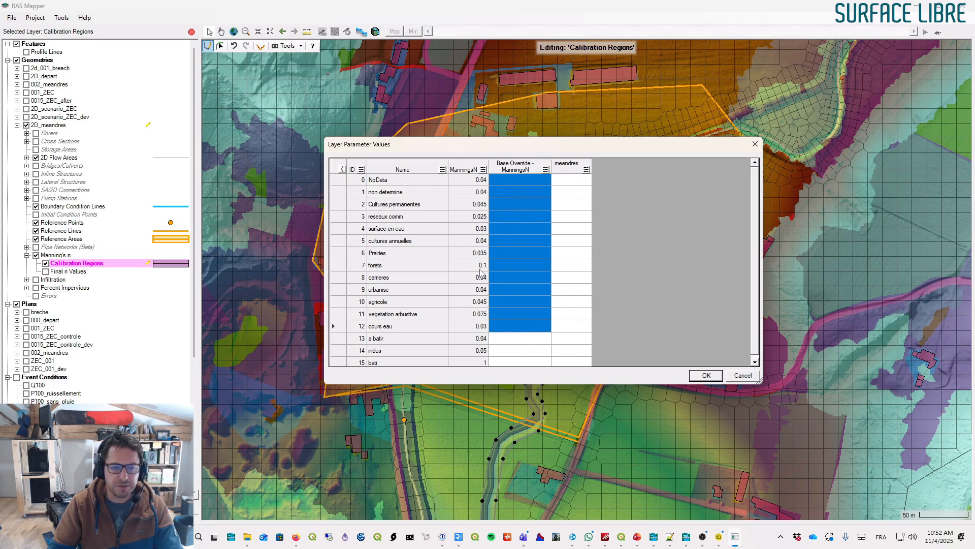
left_click(497, 256)
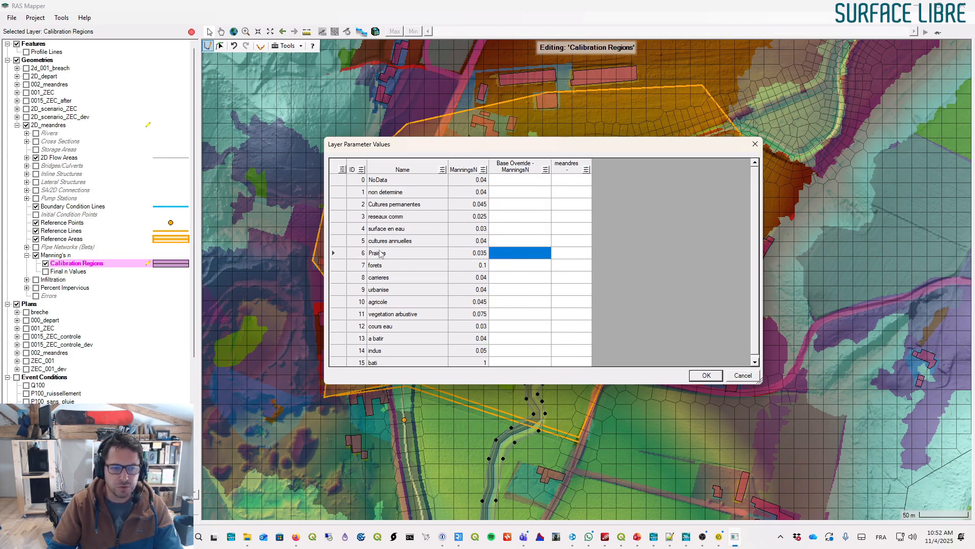
left_click(585, 178)
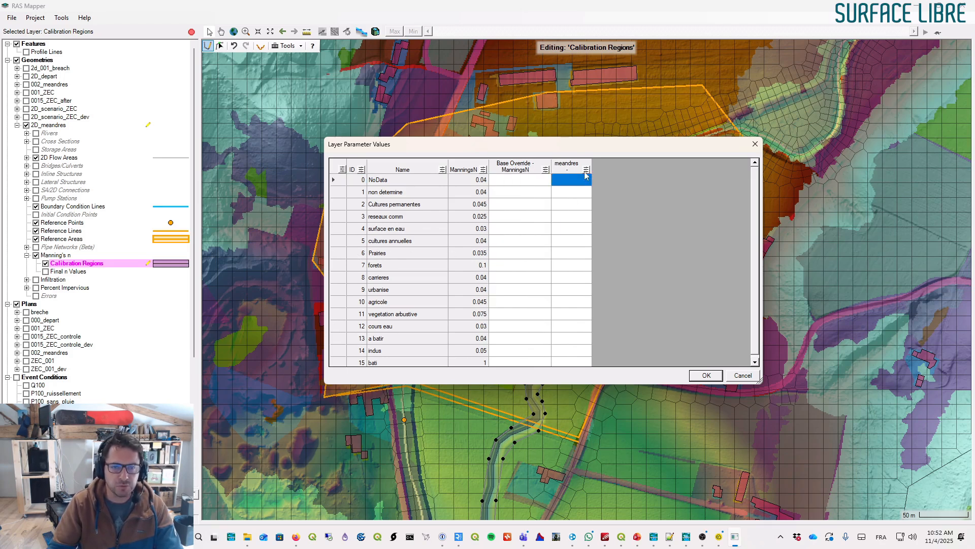
left_click_drag(593, 166, 598, 166)
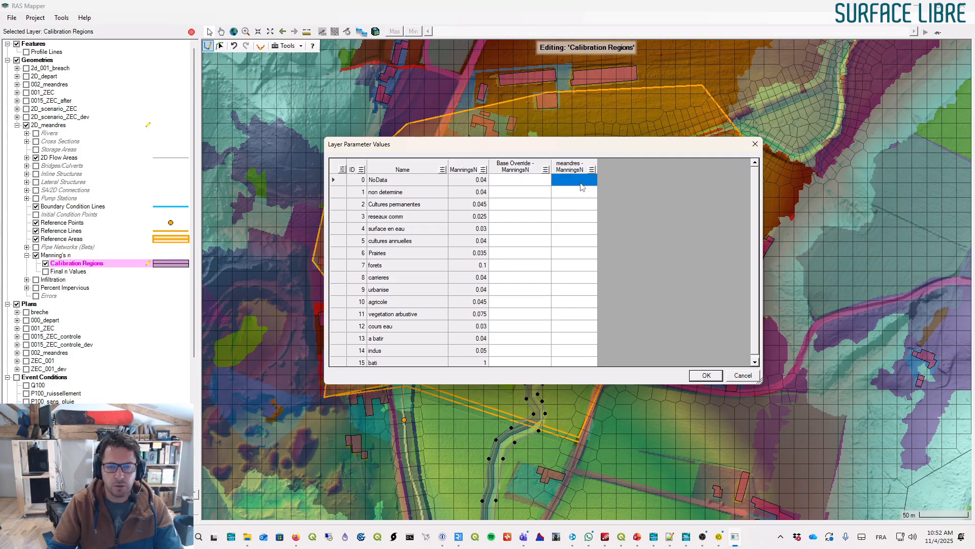
type("0.035")
key("Return")
- Paste the 0.035 meandres override into every land cover class row and confirm the table
left_click(585, 180)
left_click(586, 193)
type("0.035")
left_click(584, 205)
type("0.035")
left_click(582, 242)
type("0.035")
left_click(582, 230)
type("0.035")
left_click(582, 219)
type("0.035")
left_click(577, 253)
type("0.035")
left_click(577, 263, "ctrl")
left_click(577, 278, "ctrl")
left_click(579, 265)
type("0.035")
left_click(579, 278)
type("0.035")
left_click(579, 289)
type("0.035")
left_click(578, 301)
type("0.035")
left_click(578, 314)
type("0.035")
left_click(577, 327)
type("0.035")
left_click(579, 326)
type("0.035")
left_click(574, 337)
type("0.035")
left_click(574, 350)
key("ctrl+v")
left_click(706, 375)
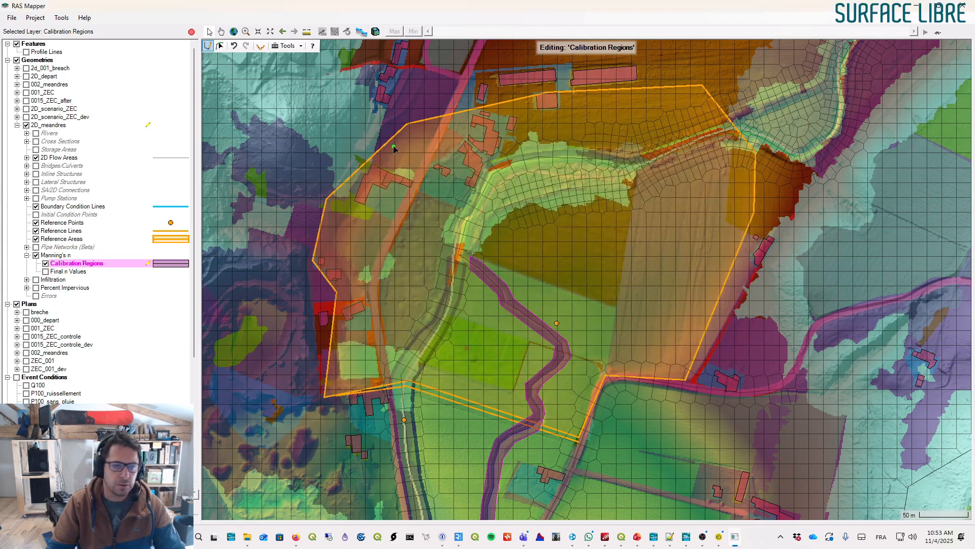
- Stop editing the calibration regions and save the edits to 2D_meandres
left_click(211, 47)
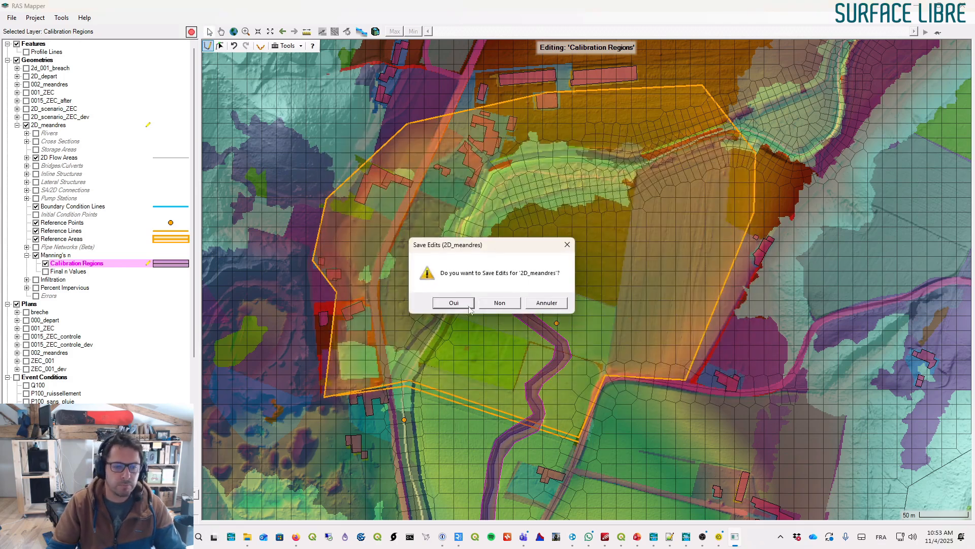
left_click(454, 303)
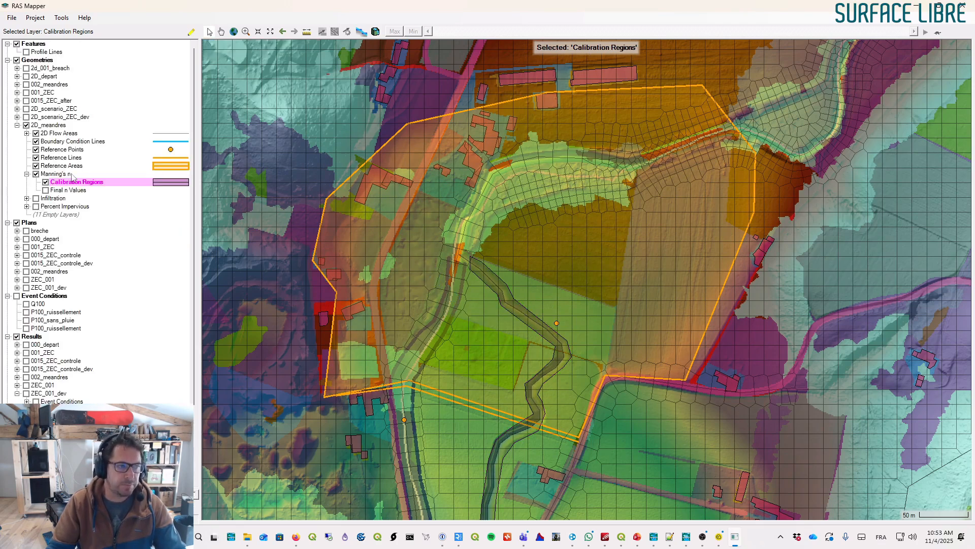
- Save the unsteady flow plan as a new plan titled meandres with short ID meandres
left_click(71, 176)
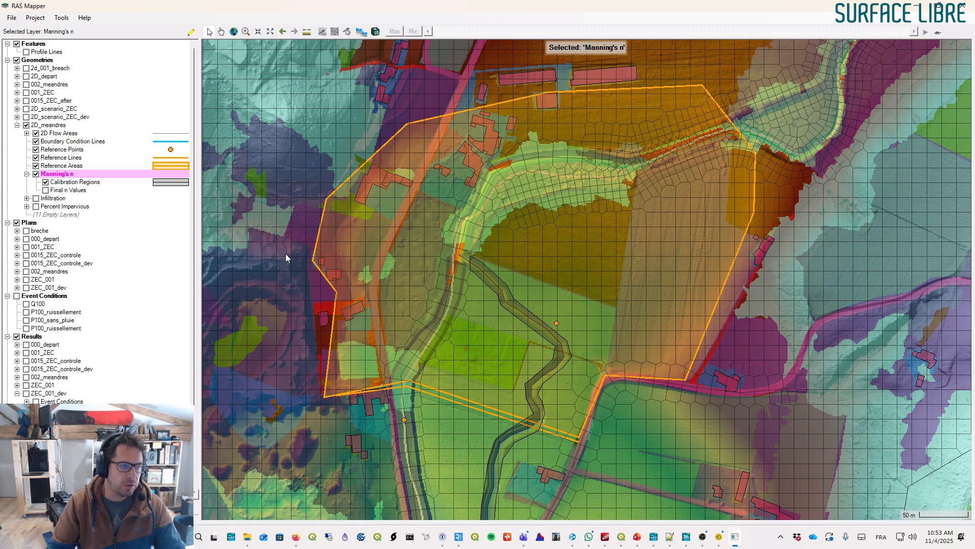
key("alt+Tab")
key("alt+Tab")
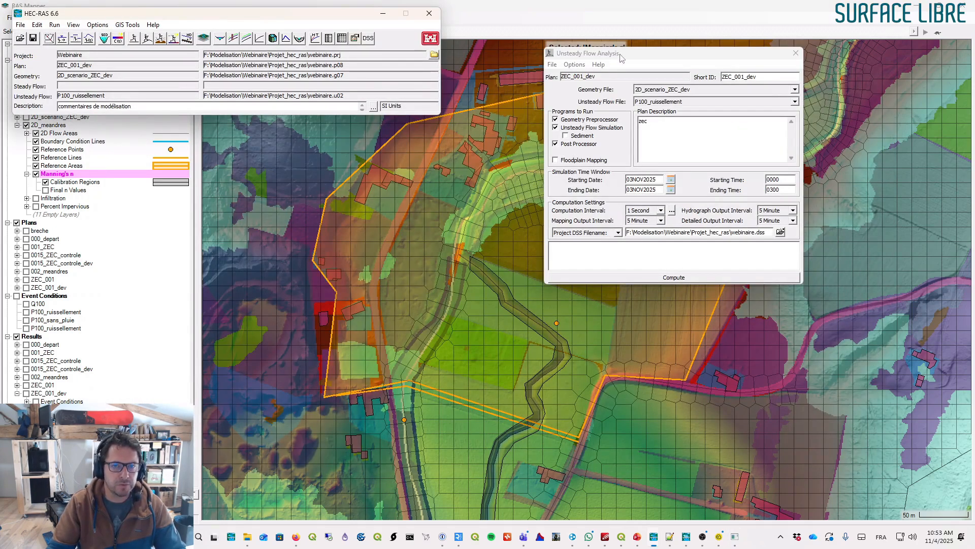
left_click_drag(621, 56, 587, 78)
left_click(518, 88)
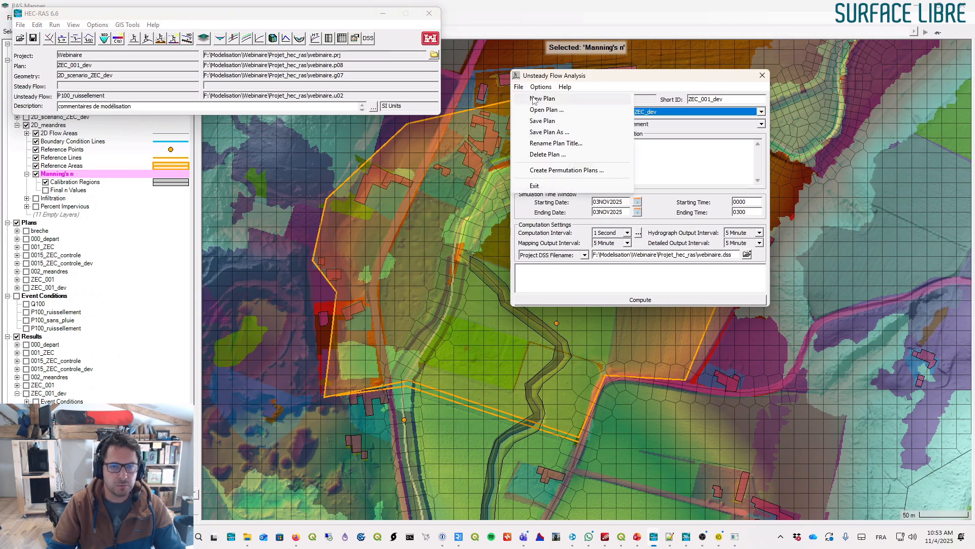
left_click(537, 133)
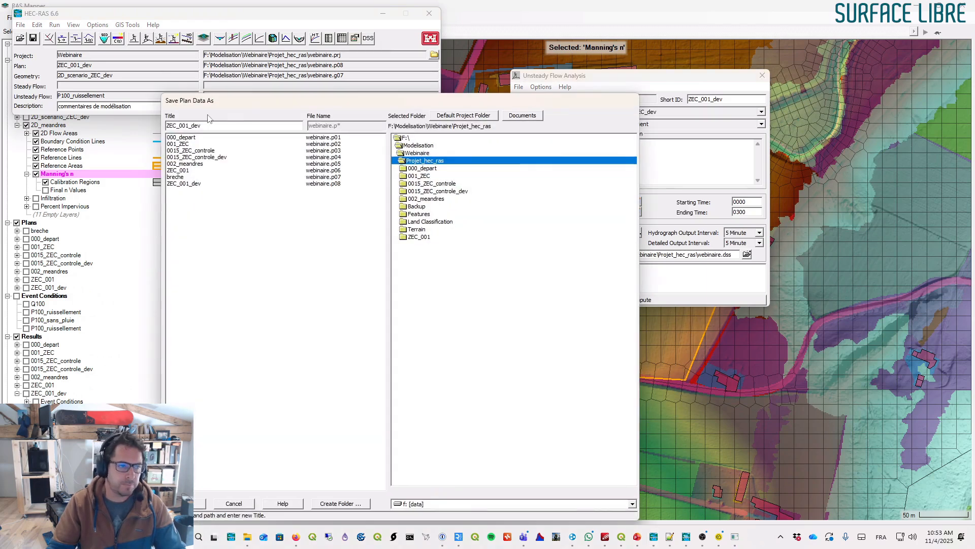
key("shift+End")
type("meandres")
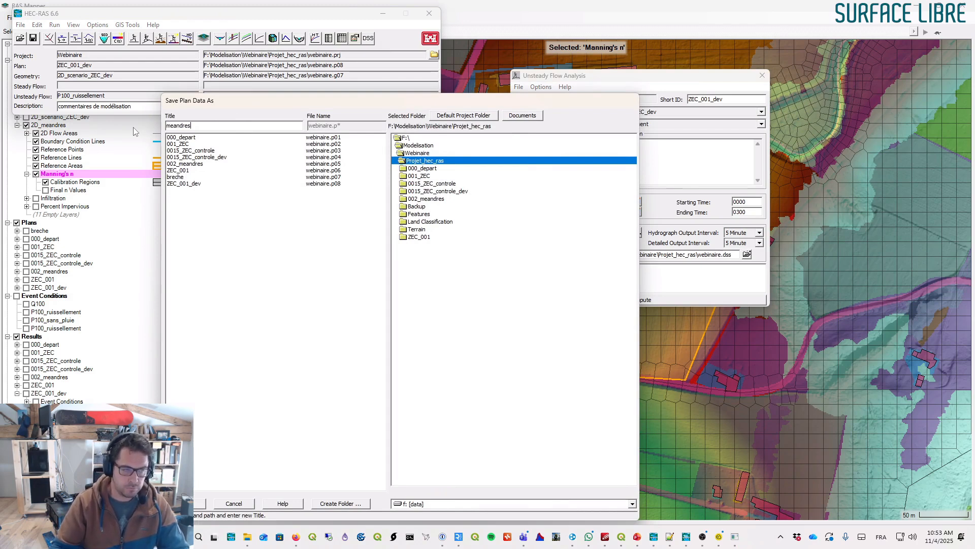
key("shift+Home")
key("ctrl+c")
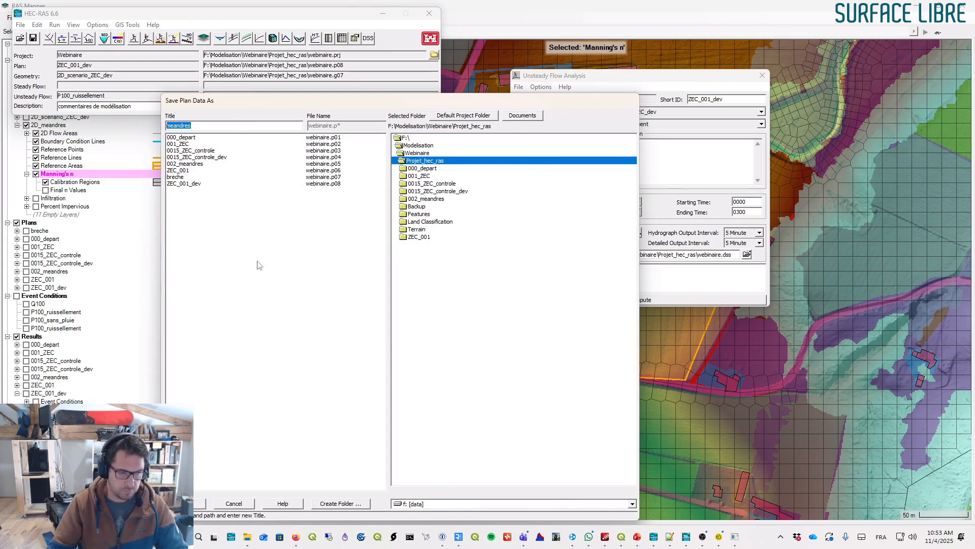
key("Return")
key("ctrl+v")
left_click(463, 305)
- Assign the 2D_meandres geometry to the meandres plan and enter meandres as the plan description
left_click(651, 112)
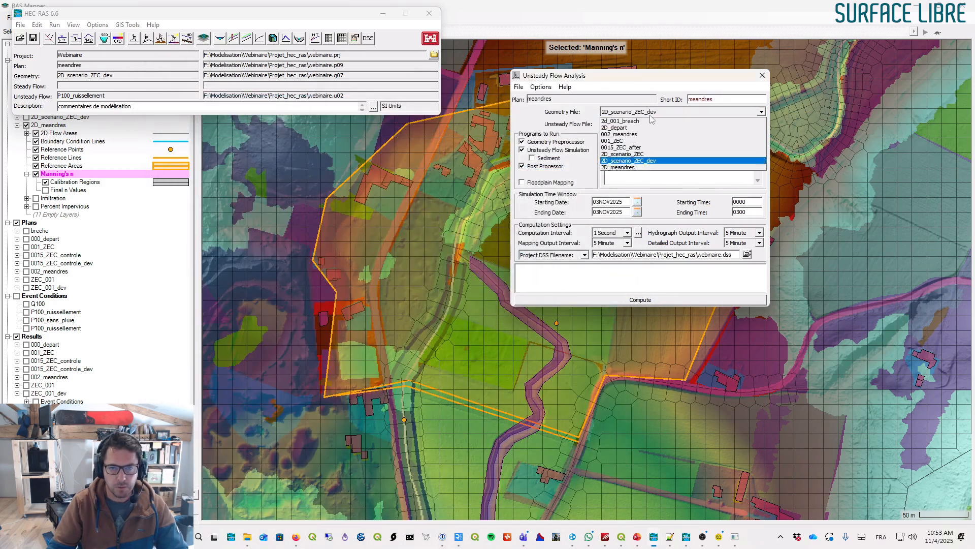
left_click(644, 161)
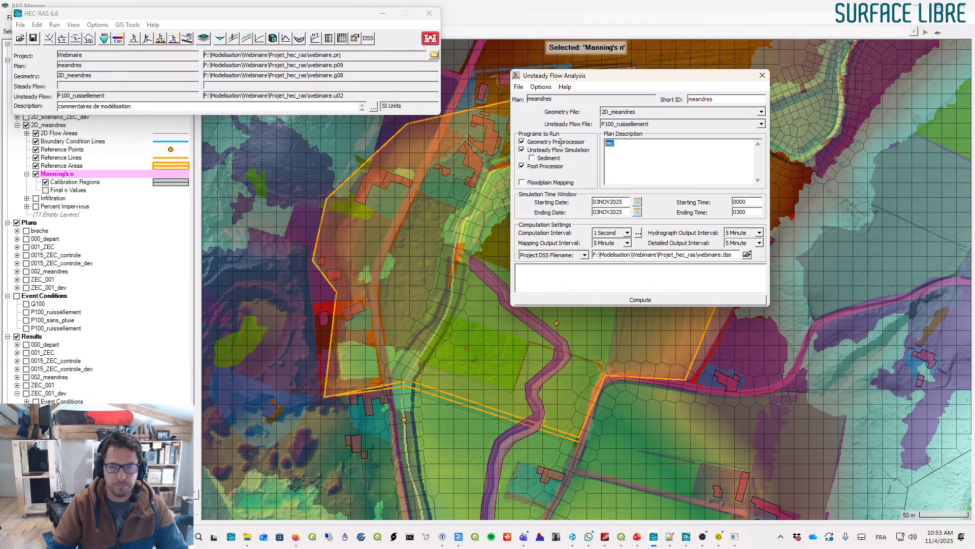
type("meandres")
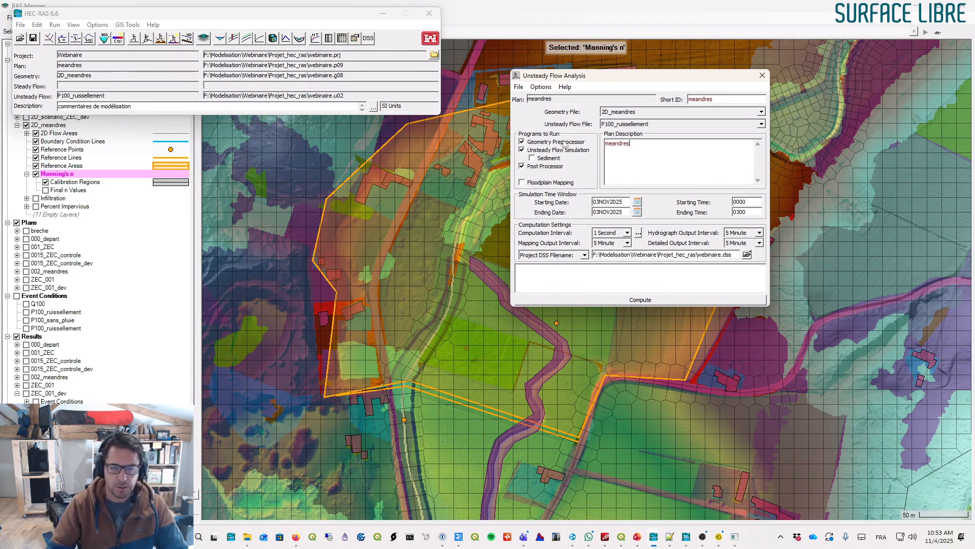
- Run the meandres plan computation and review its computation messages and the calibration region on the map
left_click(640, 300)
left_click_drag(457, 151, 695, 52)
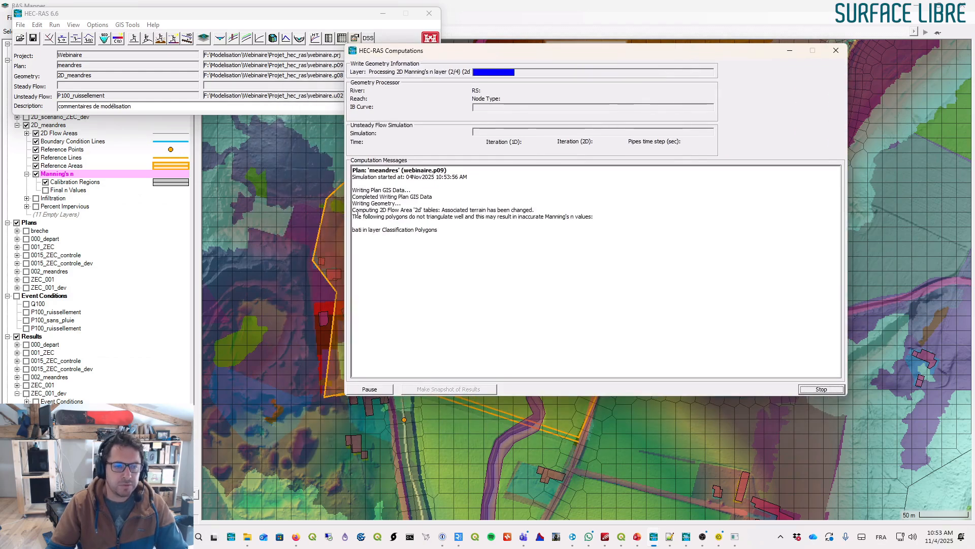
mouse_move(354, 210)
left_mouse_down()
mouse_move(557, 217)
mouse_move(354, 209)
left_mouse_up()
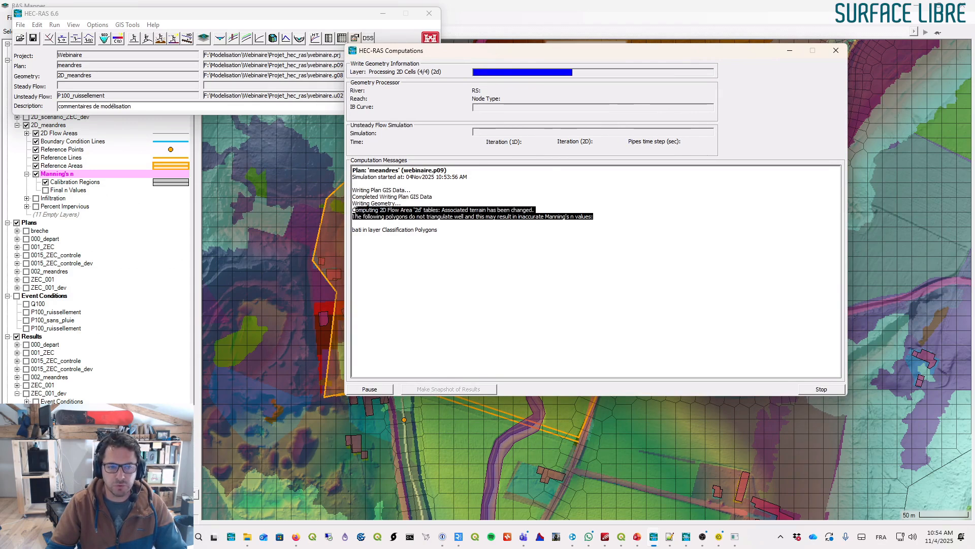
triple_click(461, 210)
left_click_drag(553, 209, 354, 210)
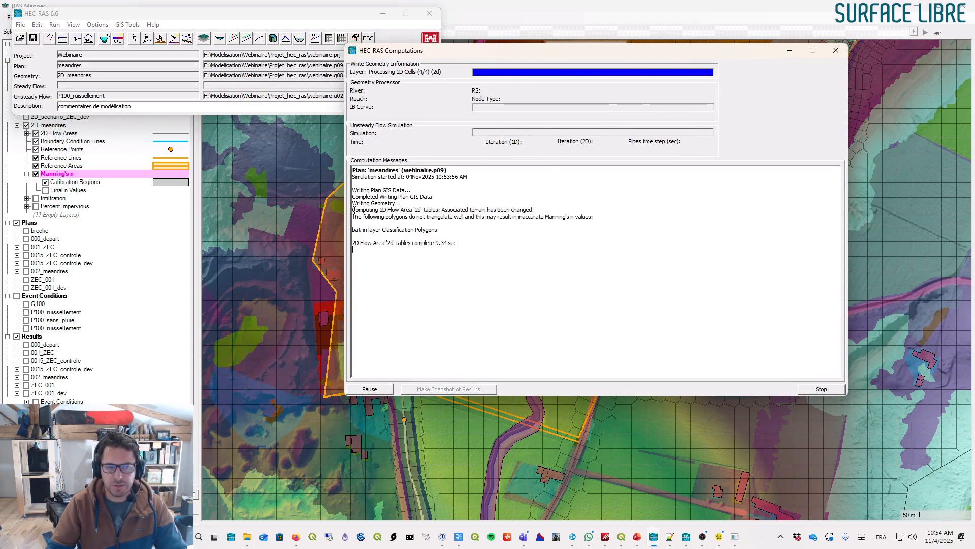
triple_click(354, 209)
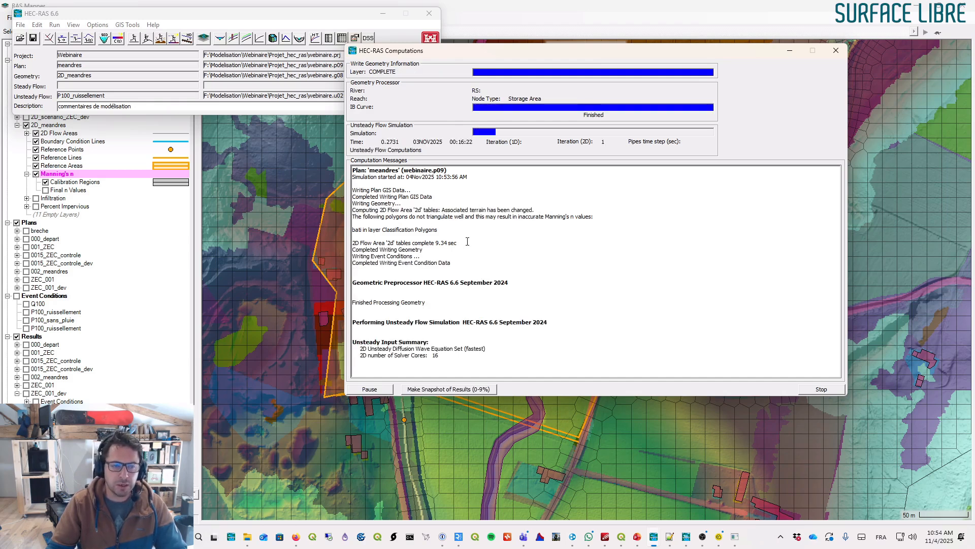
left_click_drag(622, 217, 358, 204)
left_click(492, 209)
triple_click(491, 210)
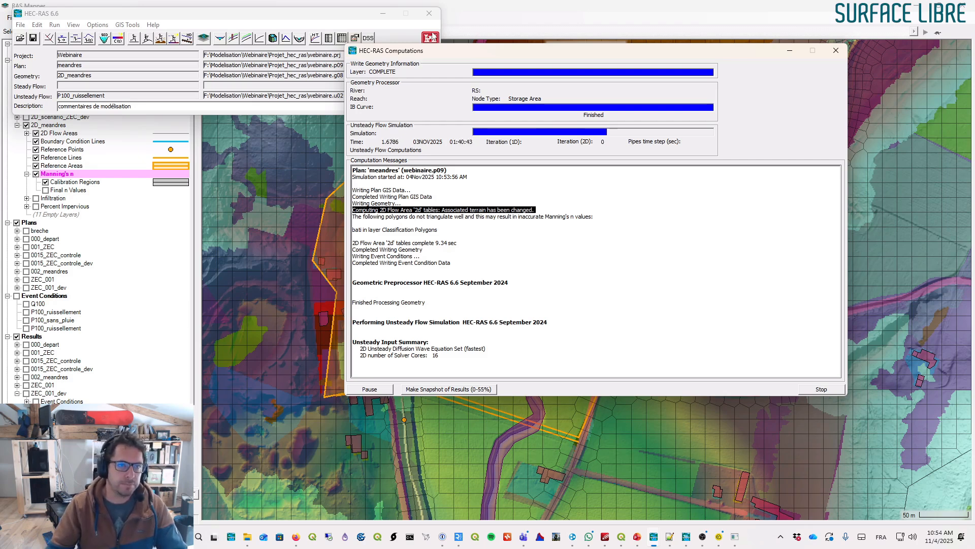
left_click(539, 18)
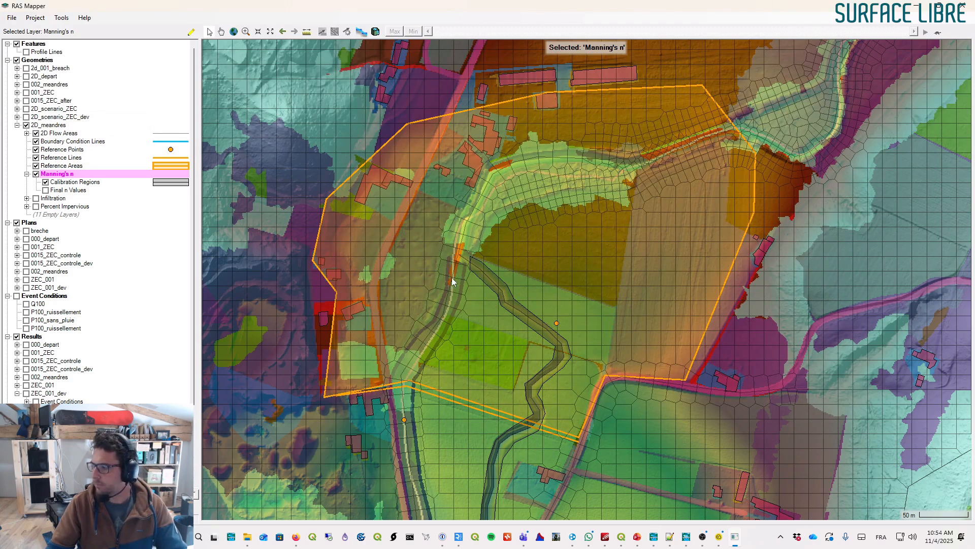
scroll(137, 367, "down", 4)
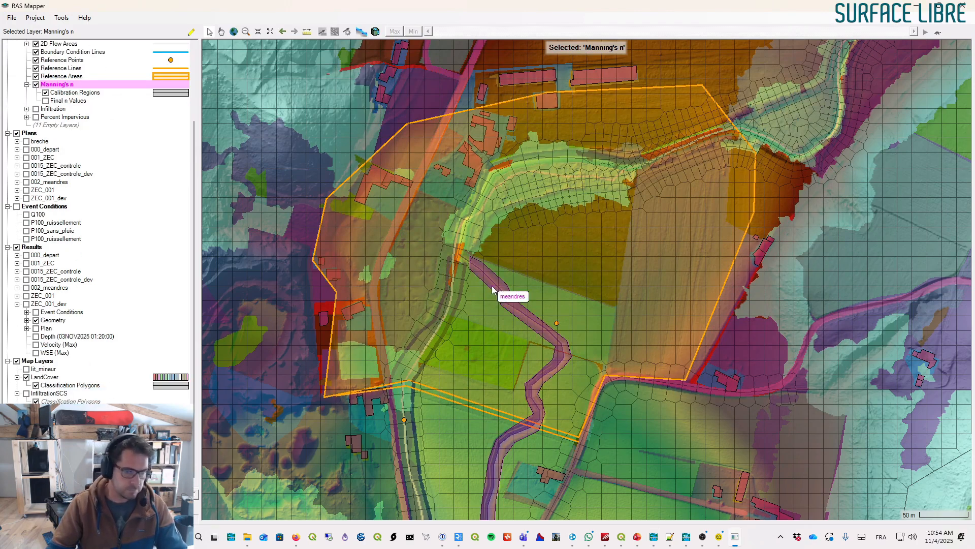
key("alt+Tab")
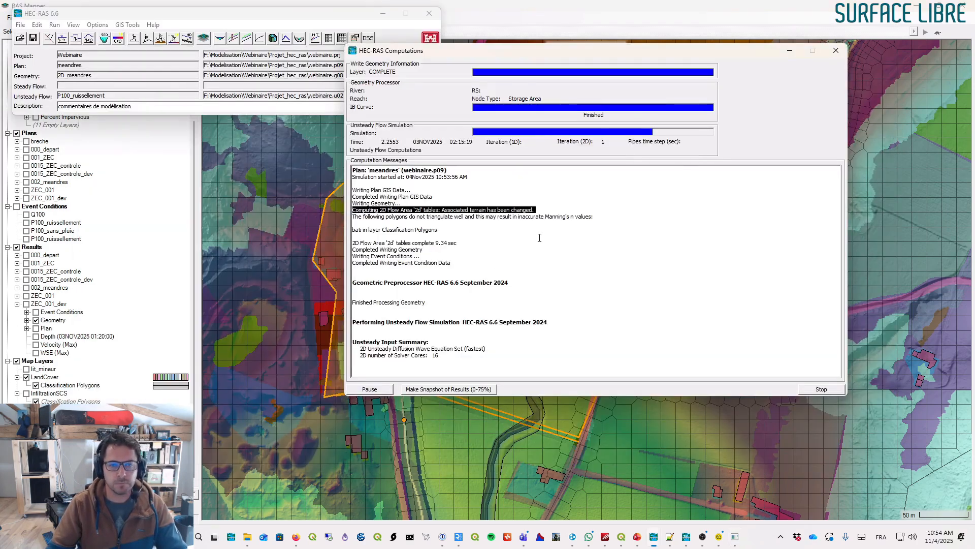
- Review the computation messages and summary for the meandres run, then close the computations window
left_click_drag(493, 348, 368, 349)
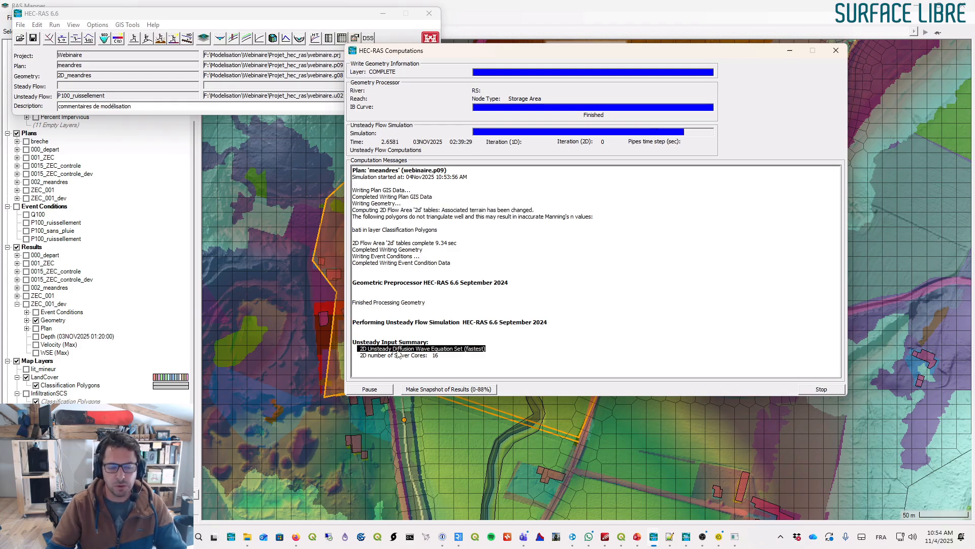
left_click(499, 348)
left_click_drag(498, 348, 356, 351)
scroll(503, 276, "up", 4)
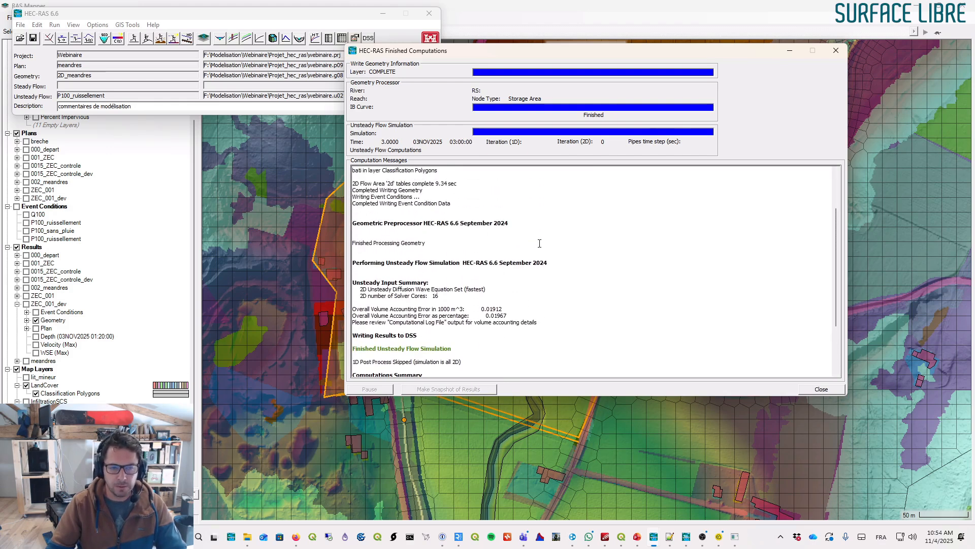
scroll(474, 249, "up", 3)
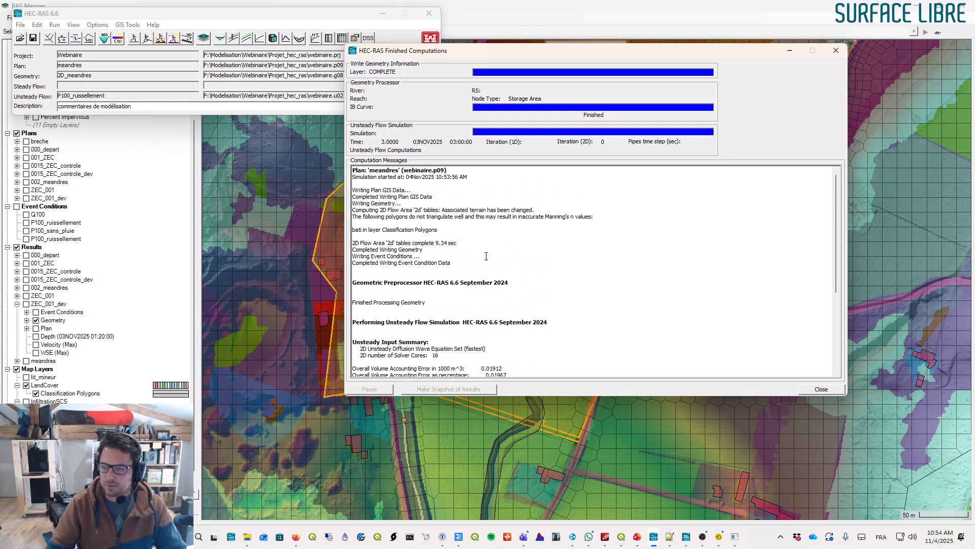
scroll(498, 253, "down", 4)
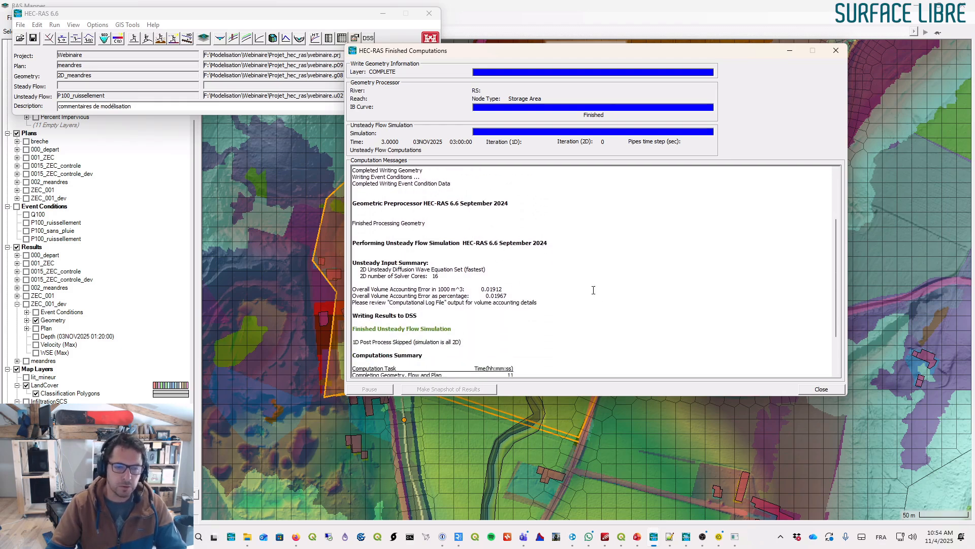
scroll(593, 290, "down", 3)
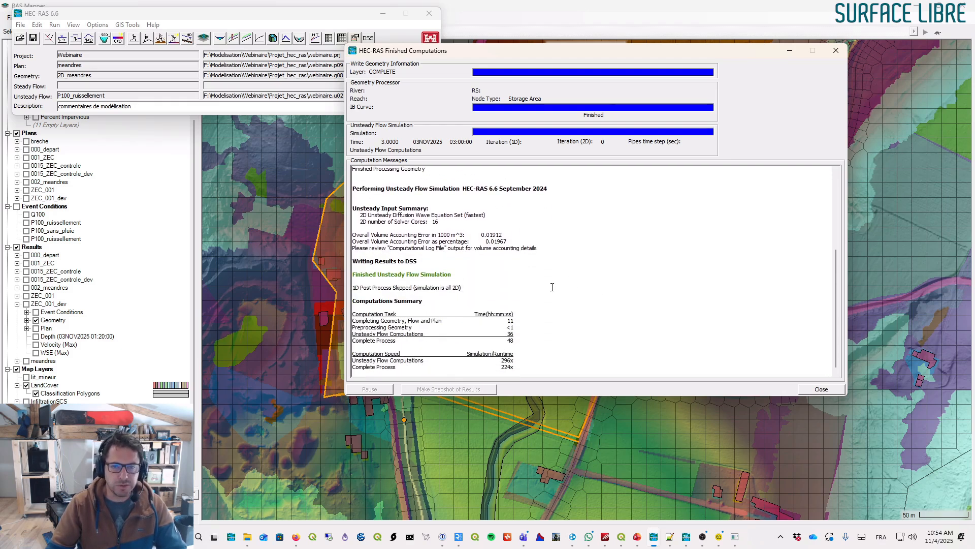
left_click(819, 389)
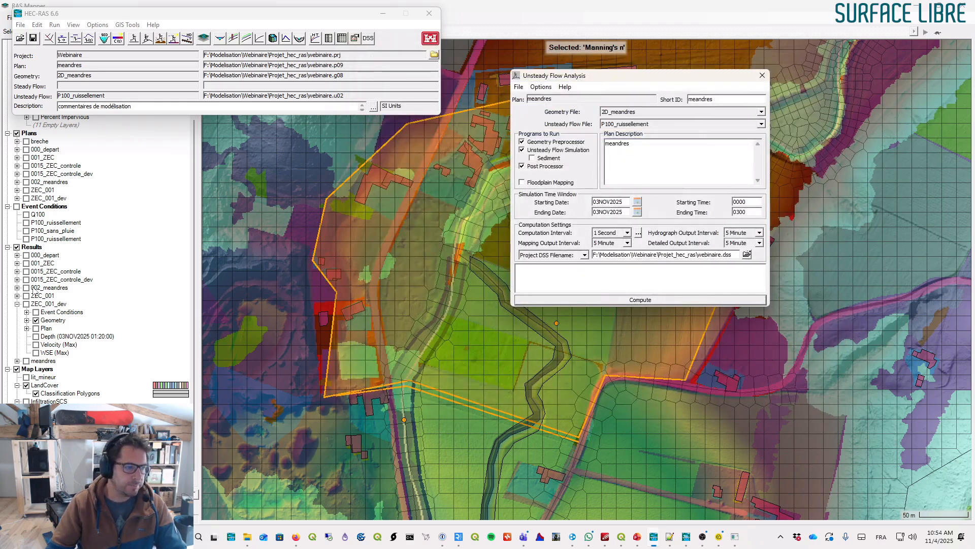
- Hide the 2D_meandres geometry and the land cover layers in the map
left_click(383, 14)
scroll(81, 193, "up", 4)
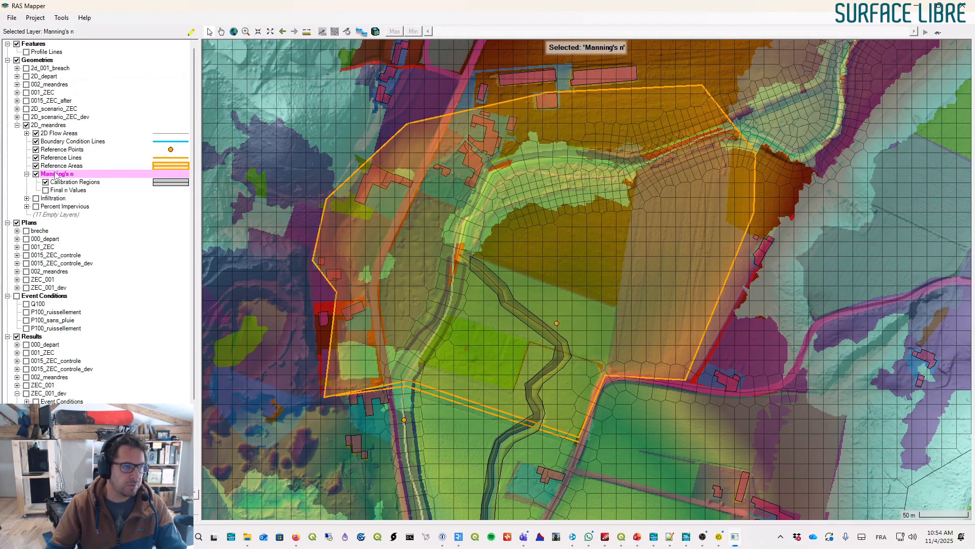
left_click(26, 126)
left_click(17, 125)
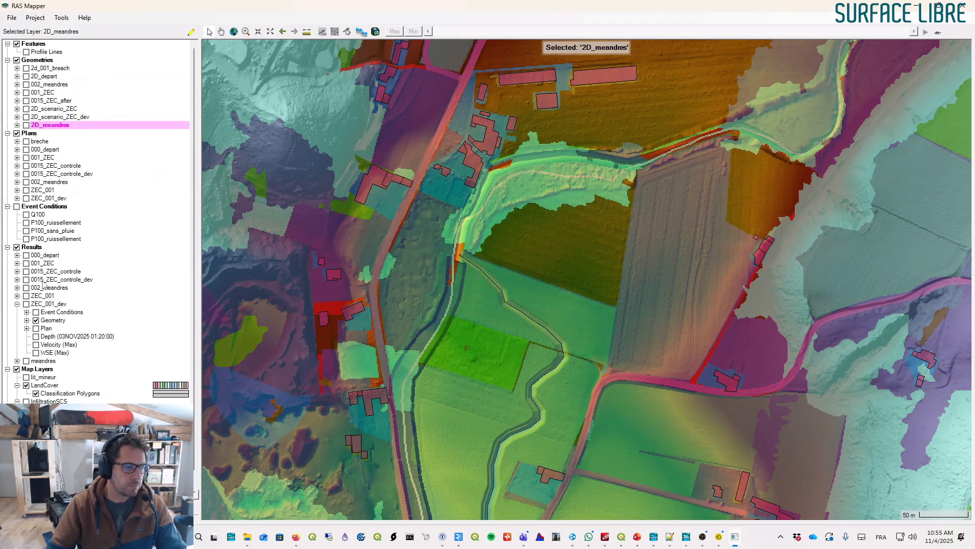
left_click(26, 378)
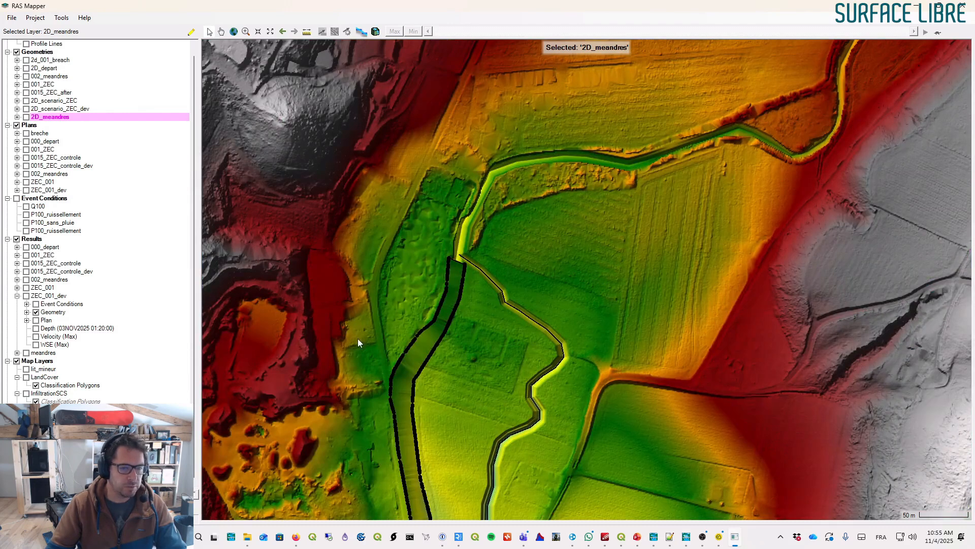
left_click_drag(358, 343, 424, 87)
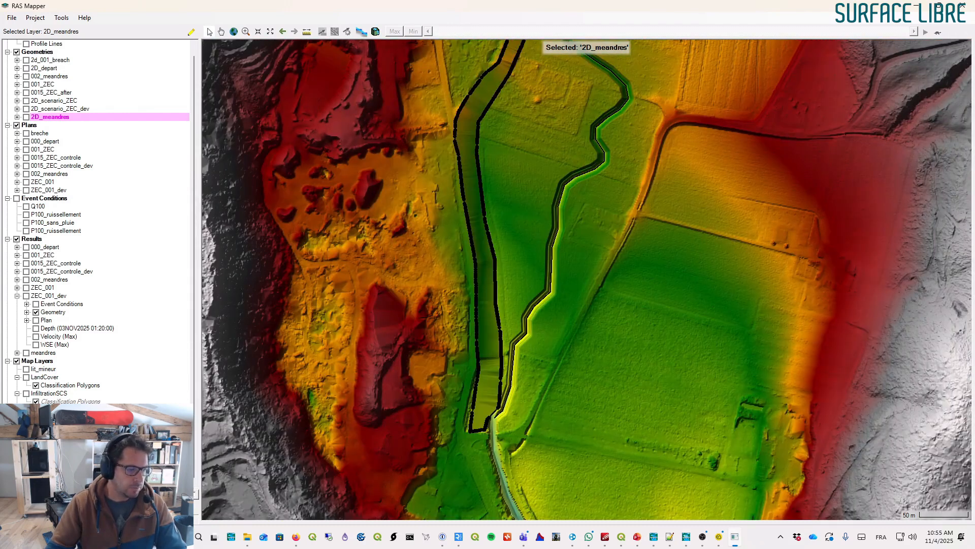
- Display the meandres plan's depth results and step through the time slider to 02:35
left_click(17, 353)
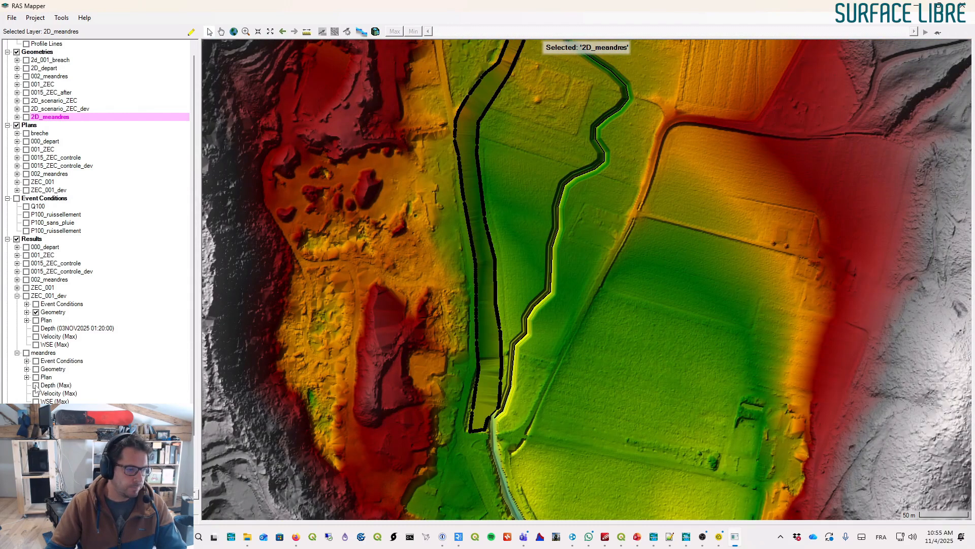
left_click(36, 385)
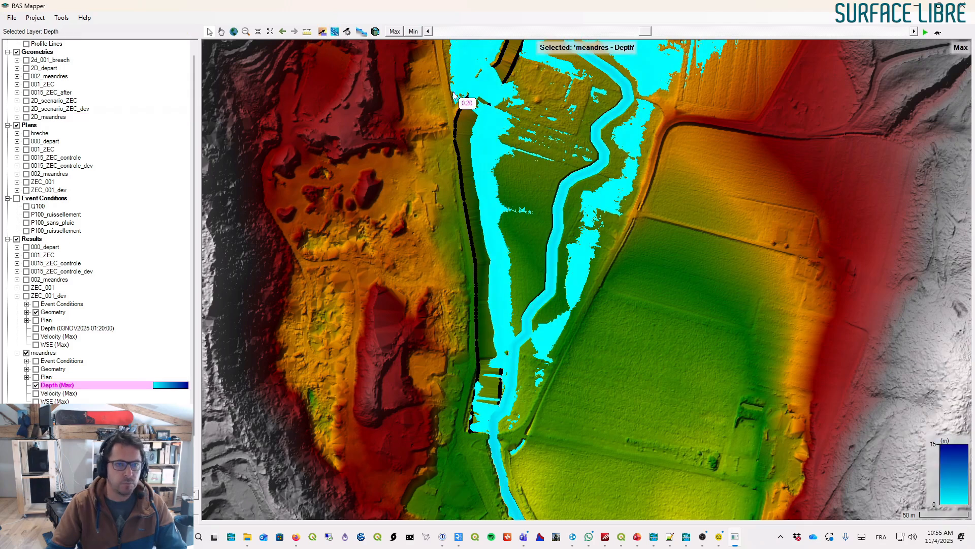
mouse_move(648, 31)
left_mouse_down()
mouse_move(447, 32)
mouse_move(662, 34)
left_mouse_up()
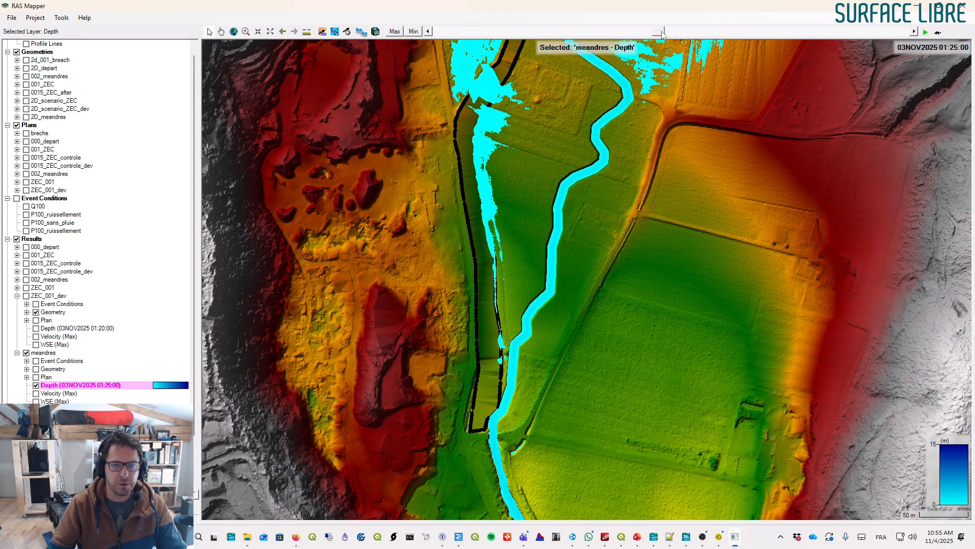
left_click_drag(552, 137, 403, 301)
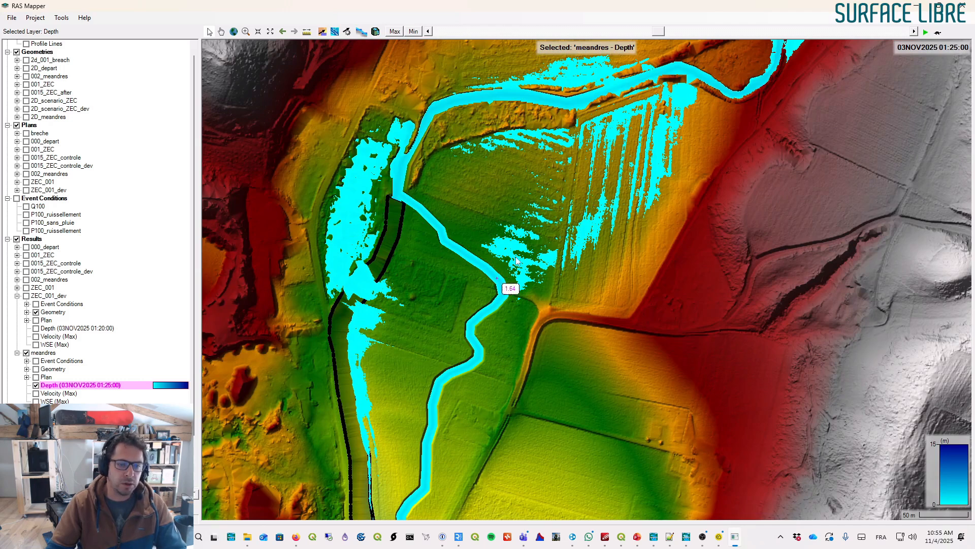
left_click_drag(658, 31, 839, 31)
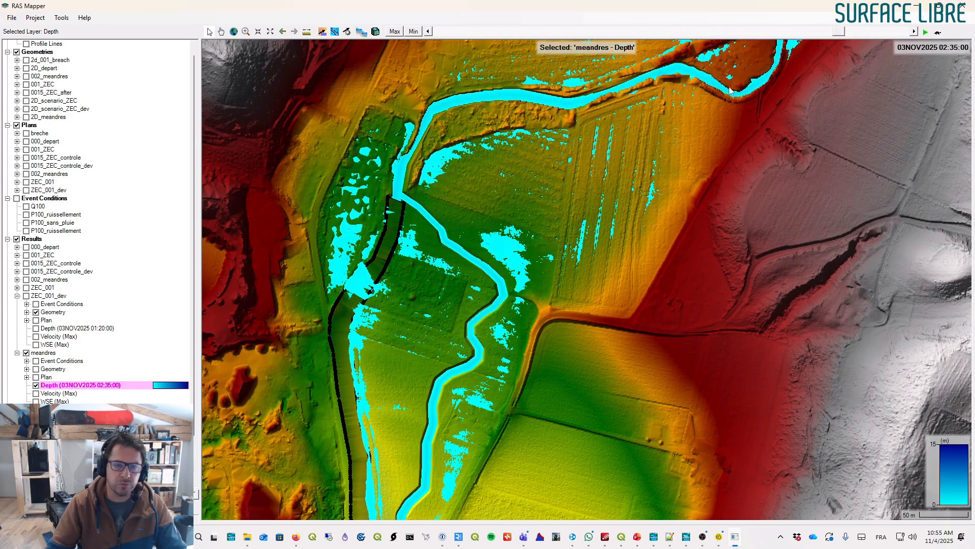
scroll(491, 197, "down", 1)
scroll(434, 301, "up", 1)
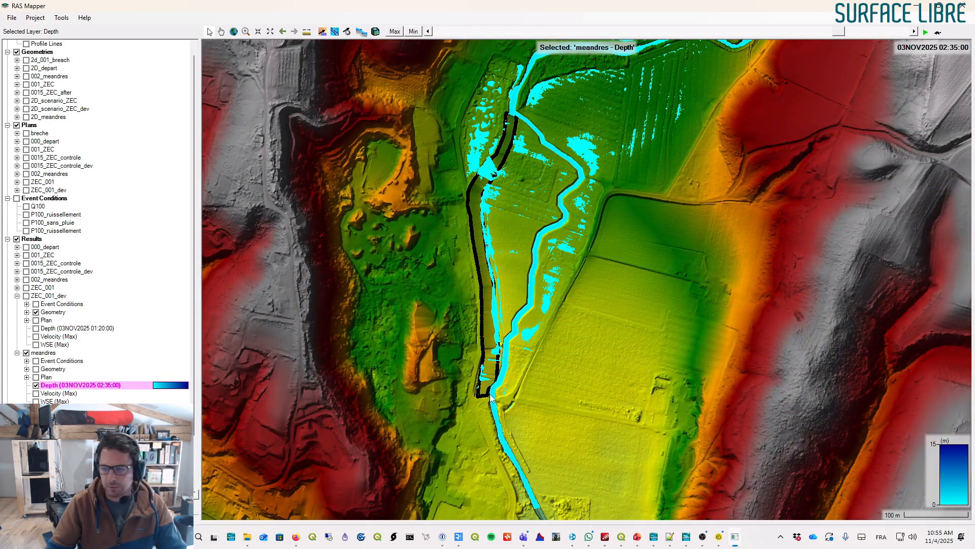
- Hide the depth layer and inspect the Final n Values layer under the meandres result geometry
left_click(36, 385)
left_click(27, 369)
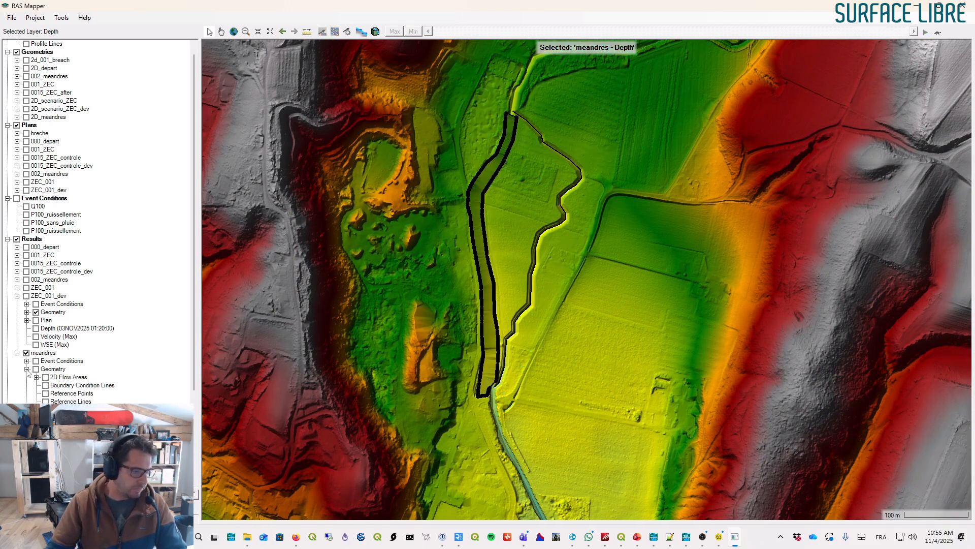
left_click(27, 369)
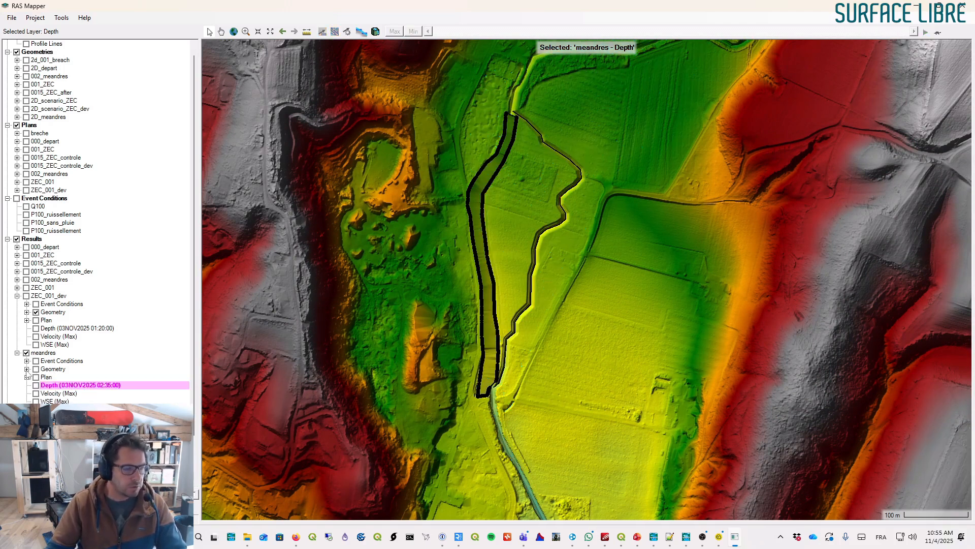
left_click(27, 369)
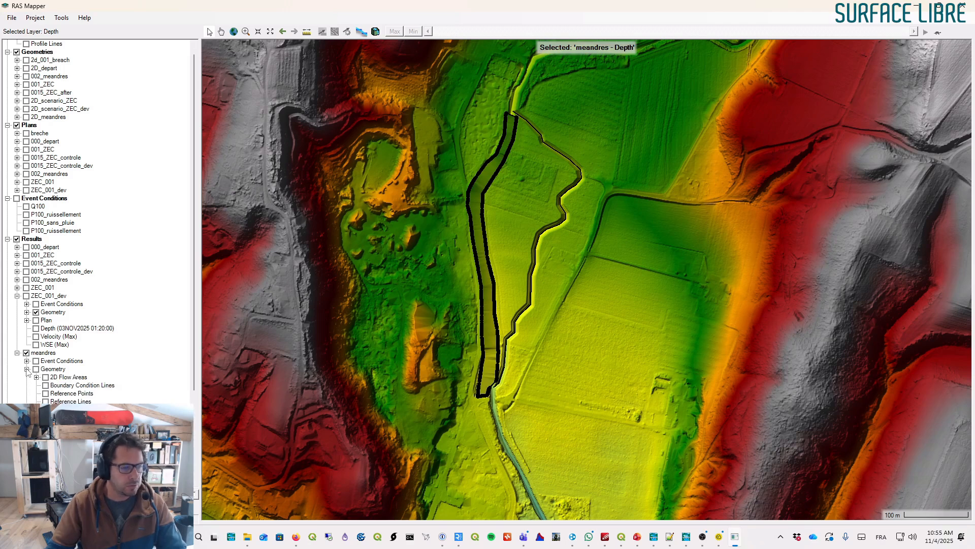
scroll(141, 379, "down", 5)
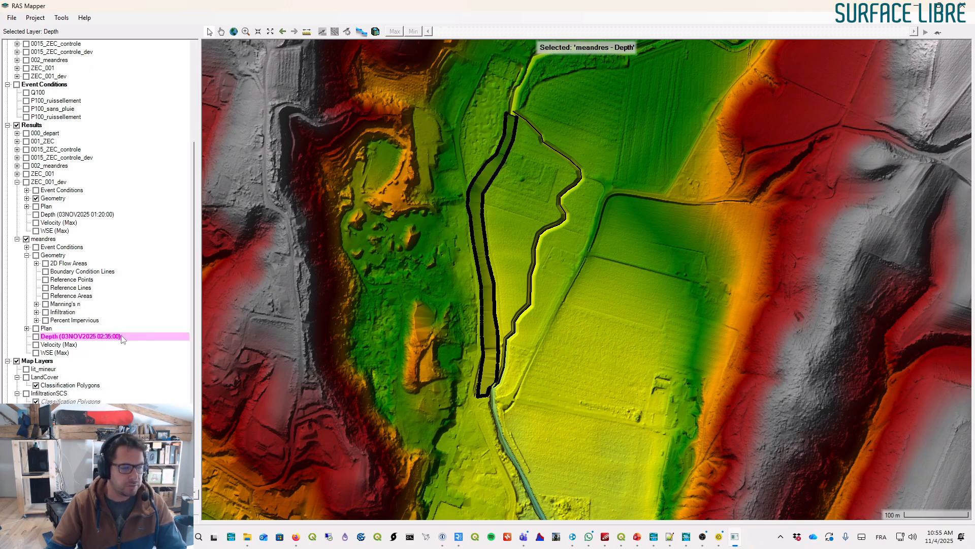
left_click(37, 303)
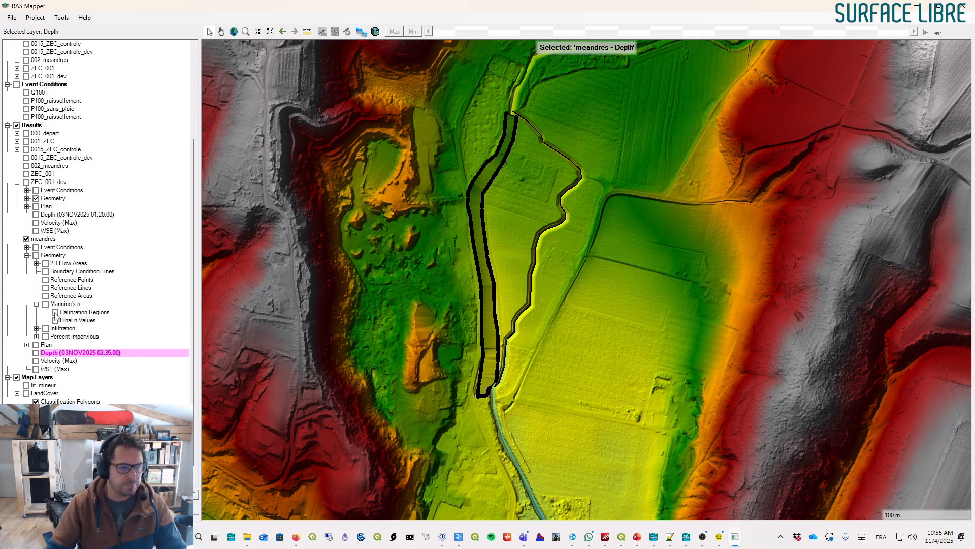
left_click(54, 320)
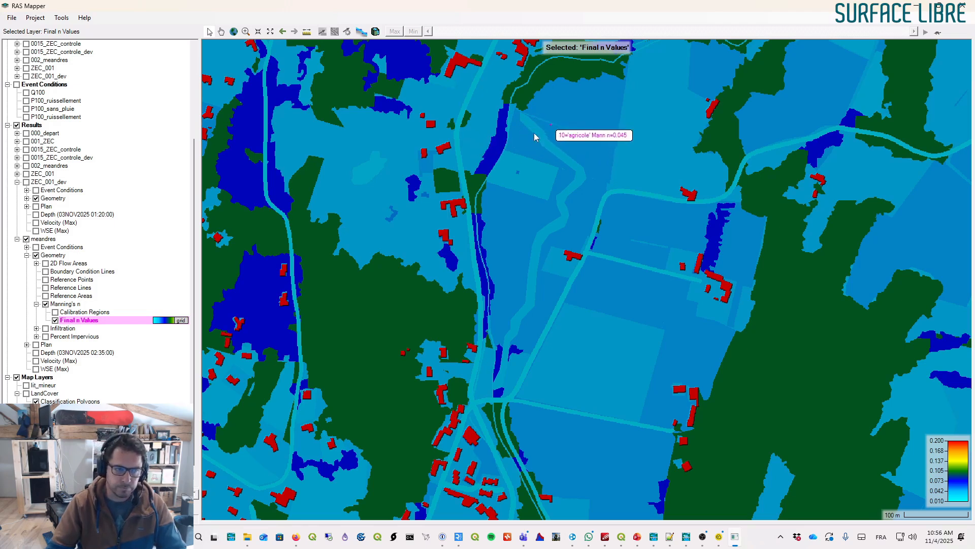
left_click(55, 320)
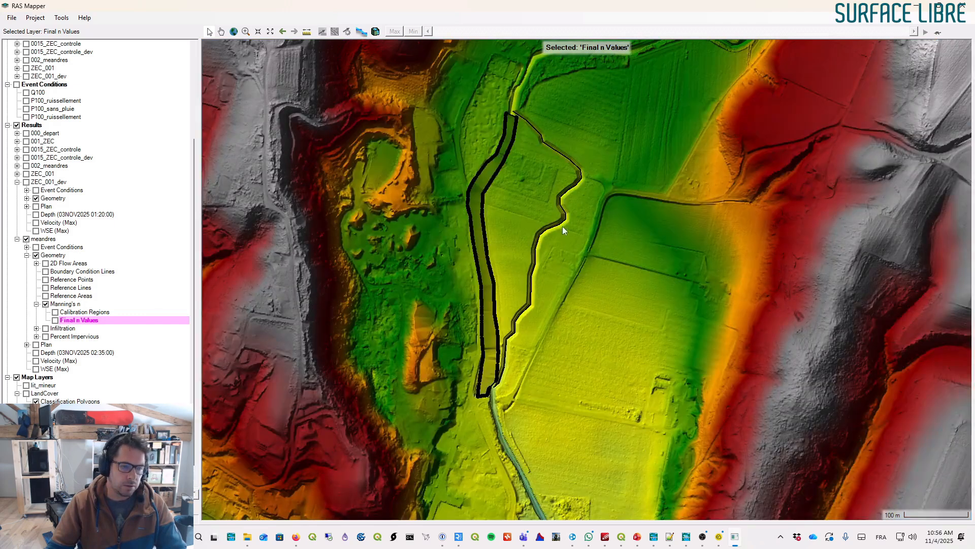
scroll(550, 174, "down", 2)
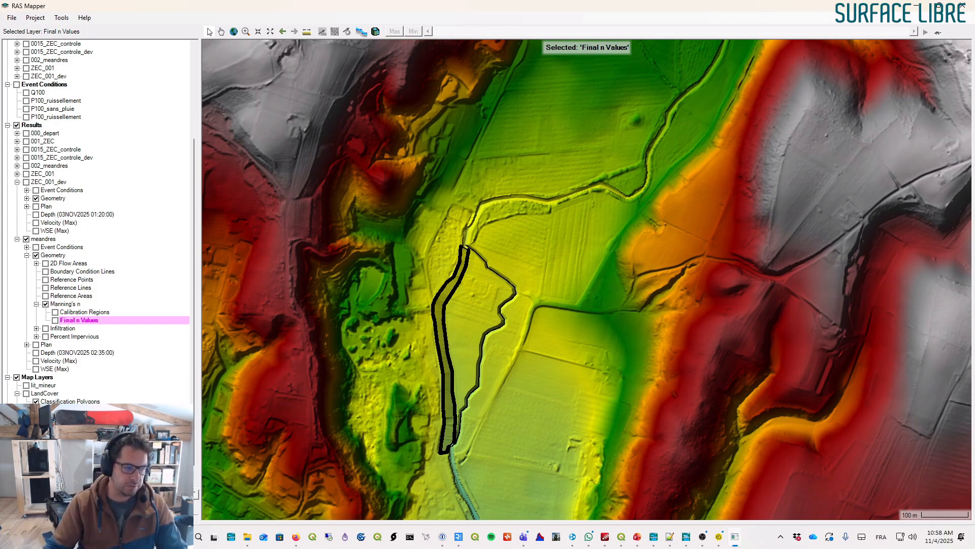
key("Escape")
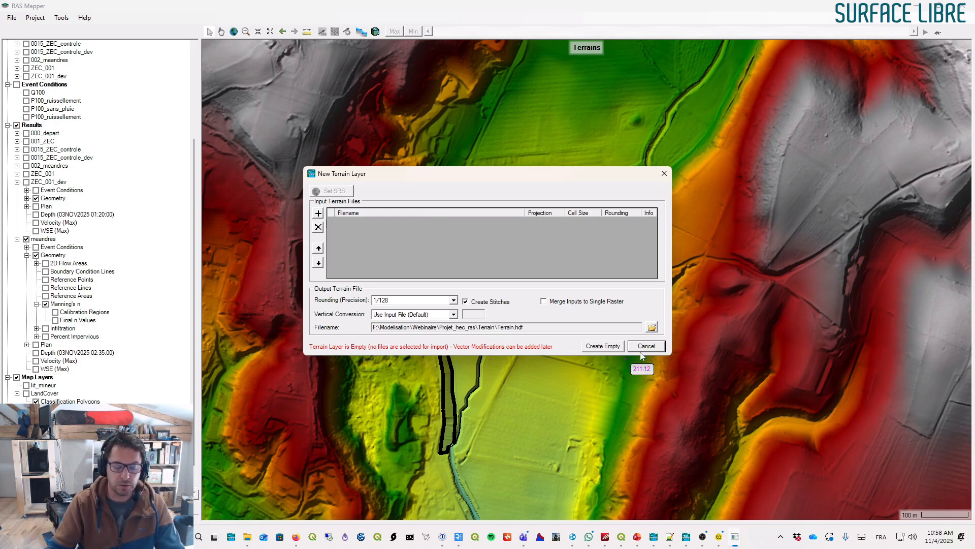
left_click_drag(570, 172, 535, 147)
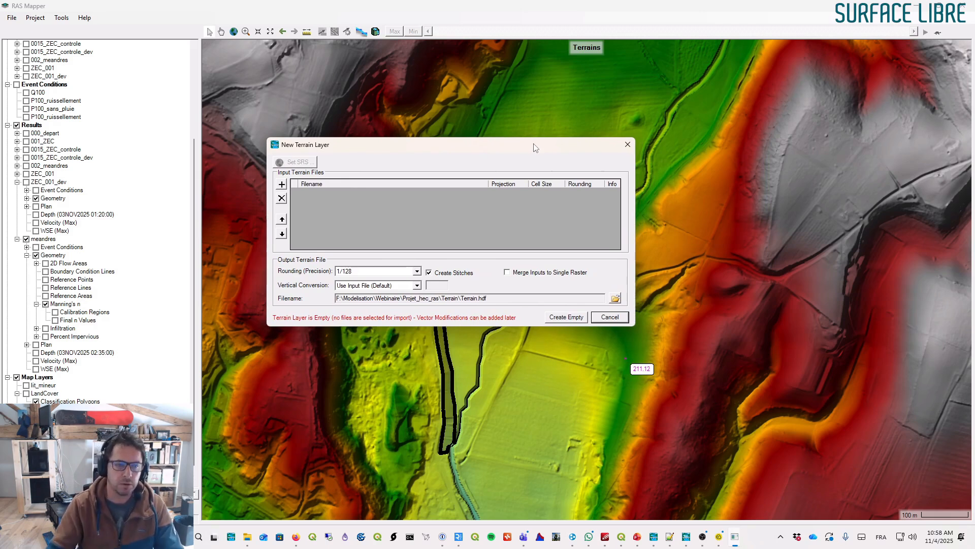
left_click(282, 184)
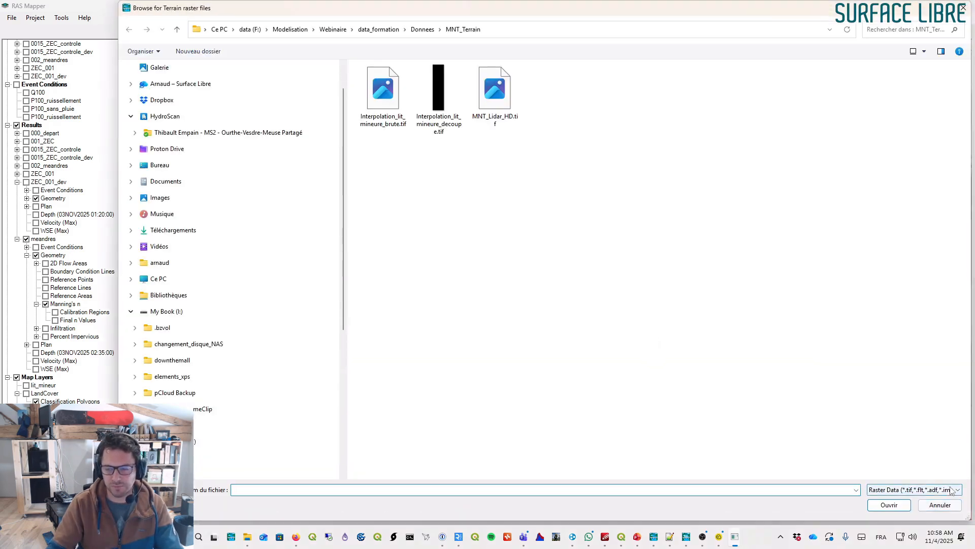
left_click(950, 489)
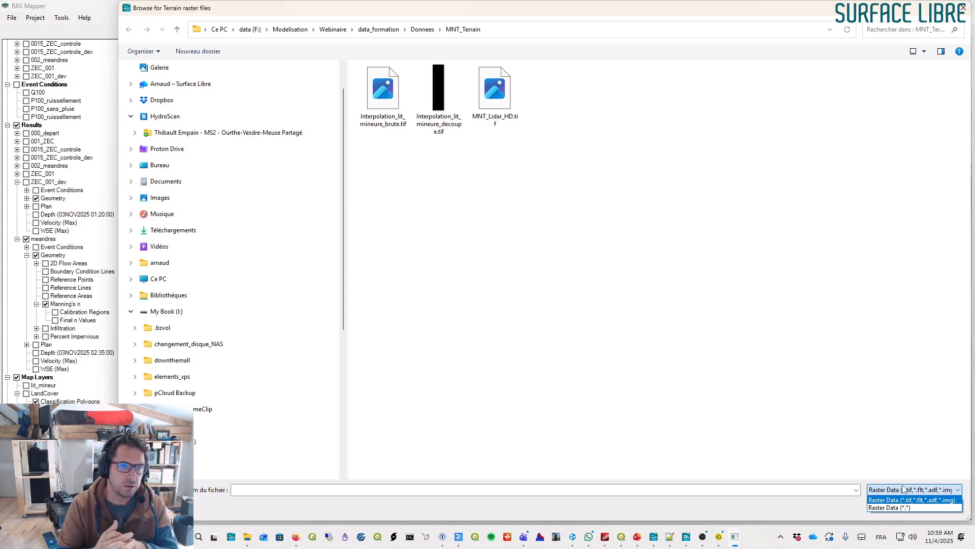
left_click(911, 500)
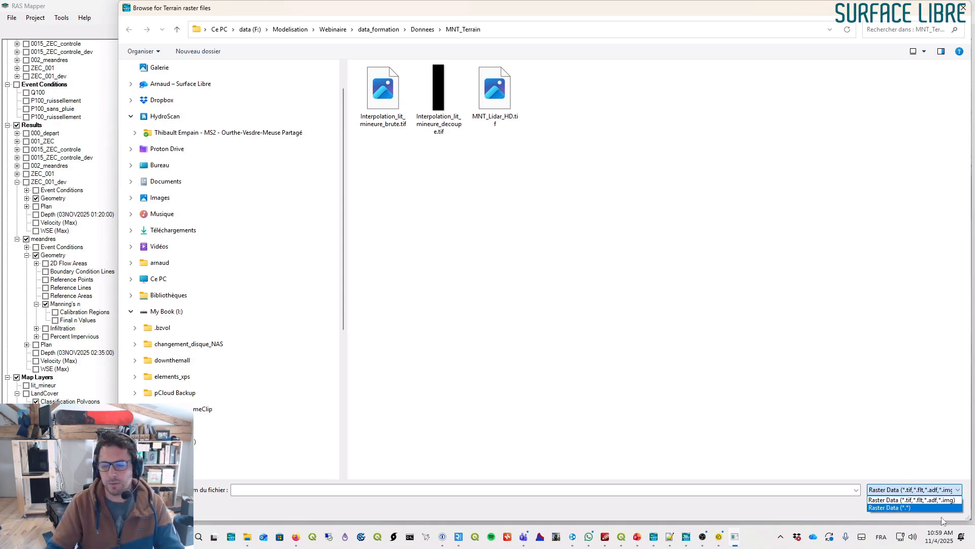
left_click(940, 504)
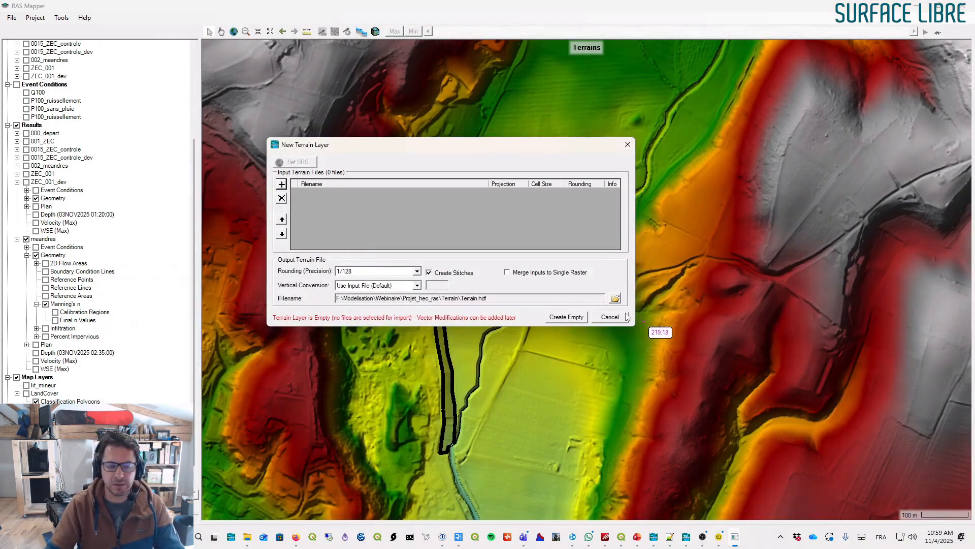
left_click_drag(510, 159, 754, 162)
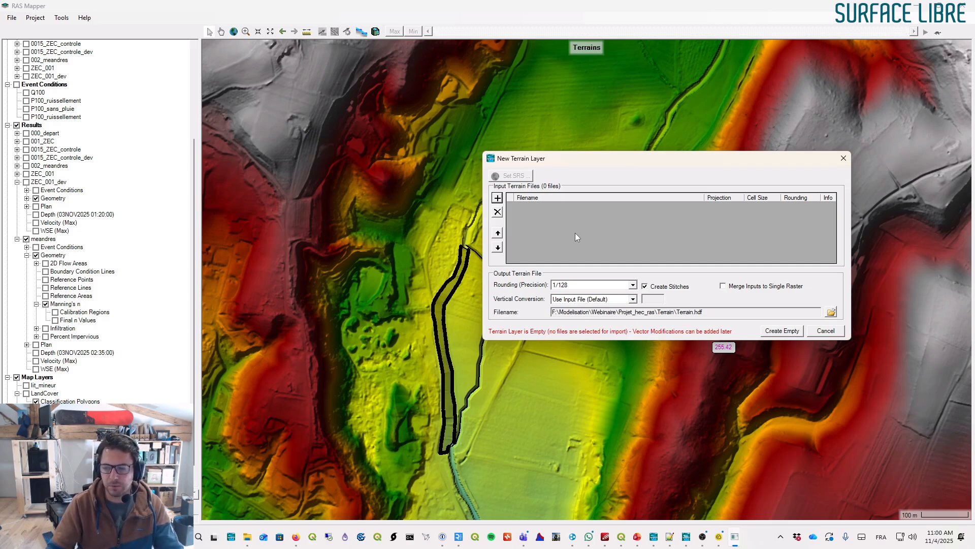
left_click(826, 331)
left_click_drag(495, 287, 637, 89)
scroll(584, 206, "down", 1)
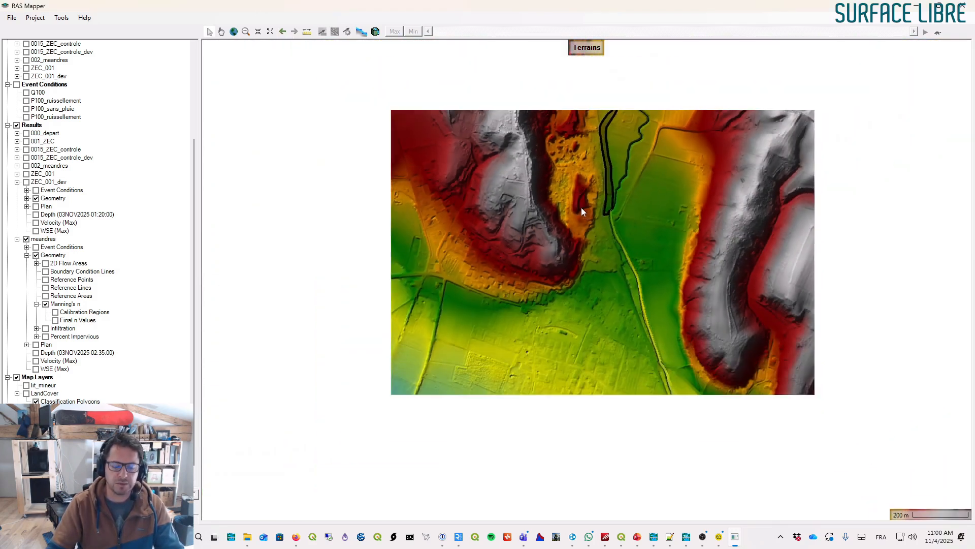
scroll(542, 215, "up", 1)
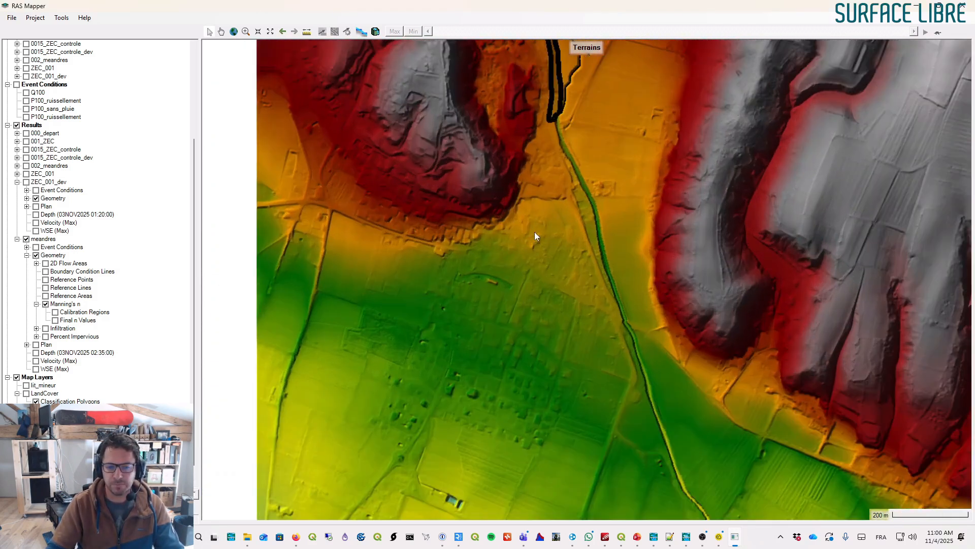